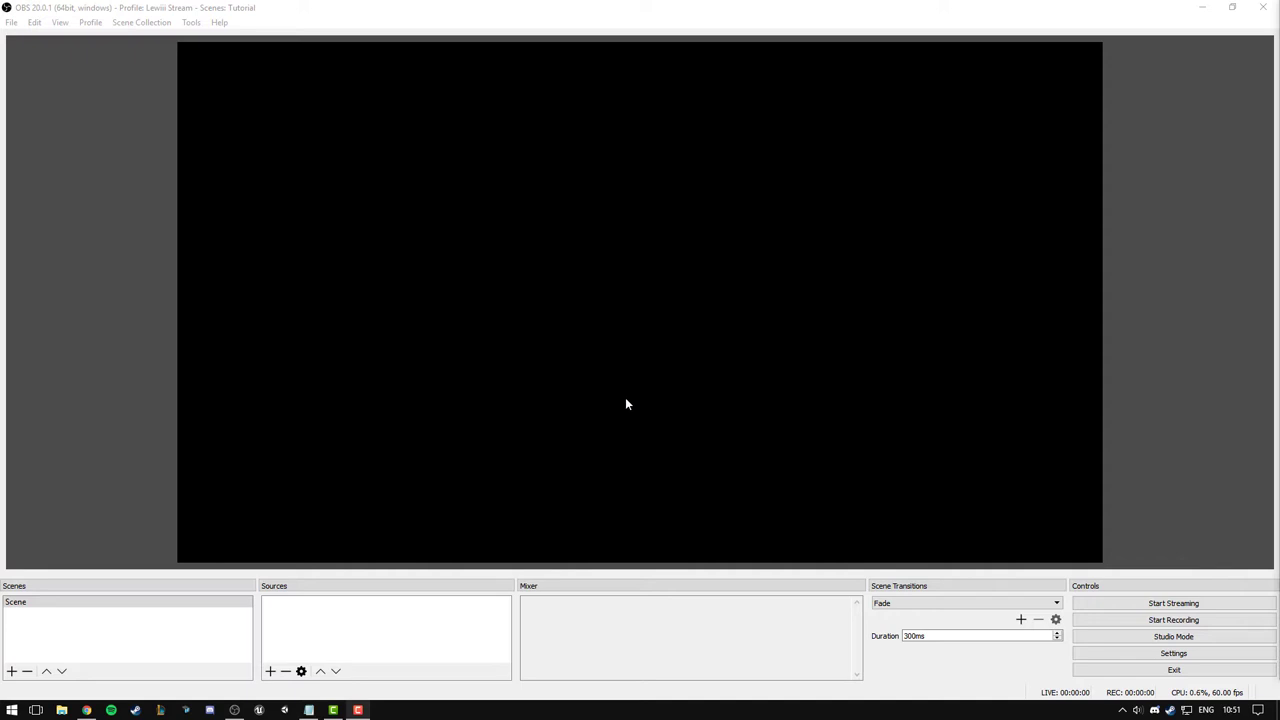
Examine the scene and source lists, the scene transition types that can be added, and the transition duration setting.
click(68, 606)
click(300, 622)
click(1021, 620)
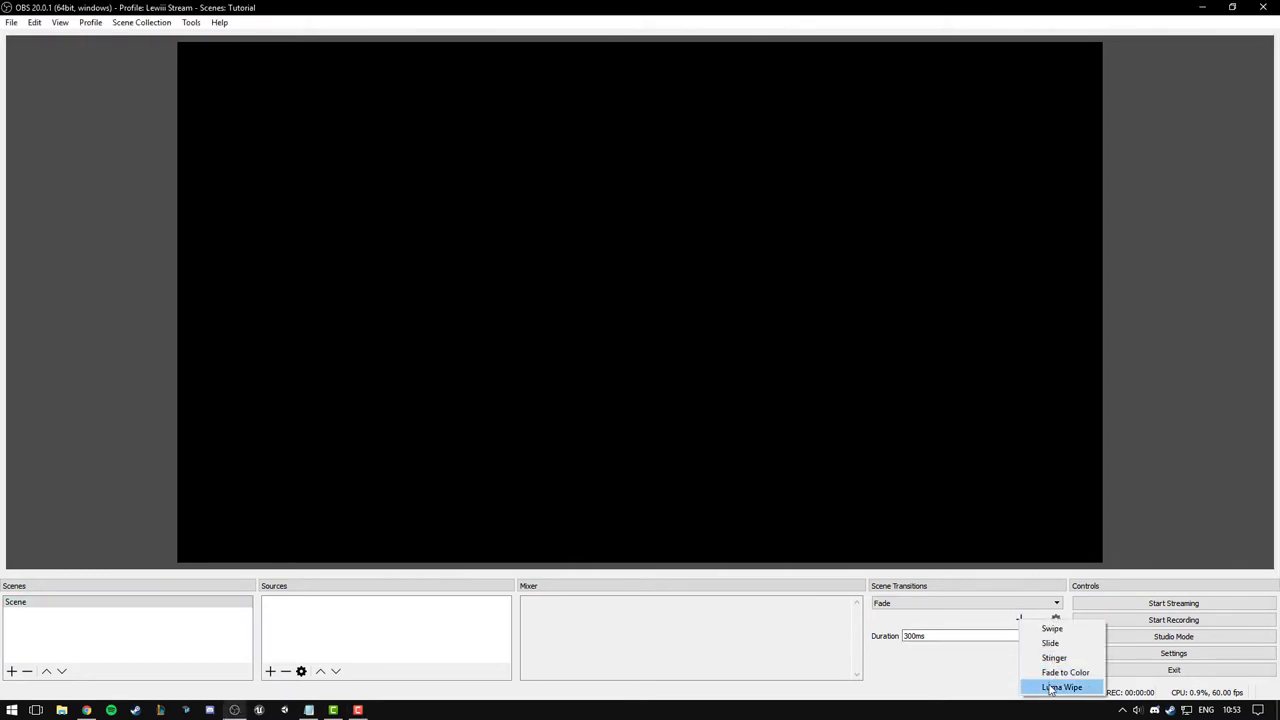
click(1016, 621)
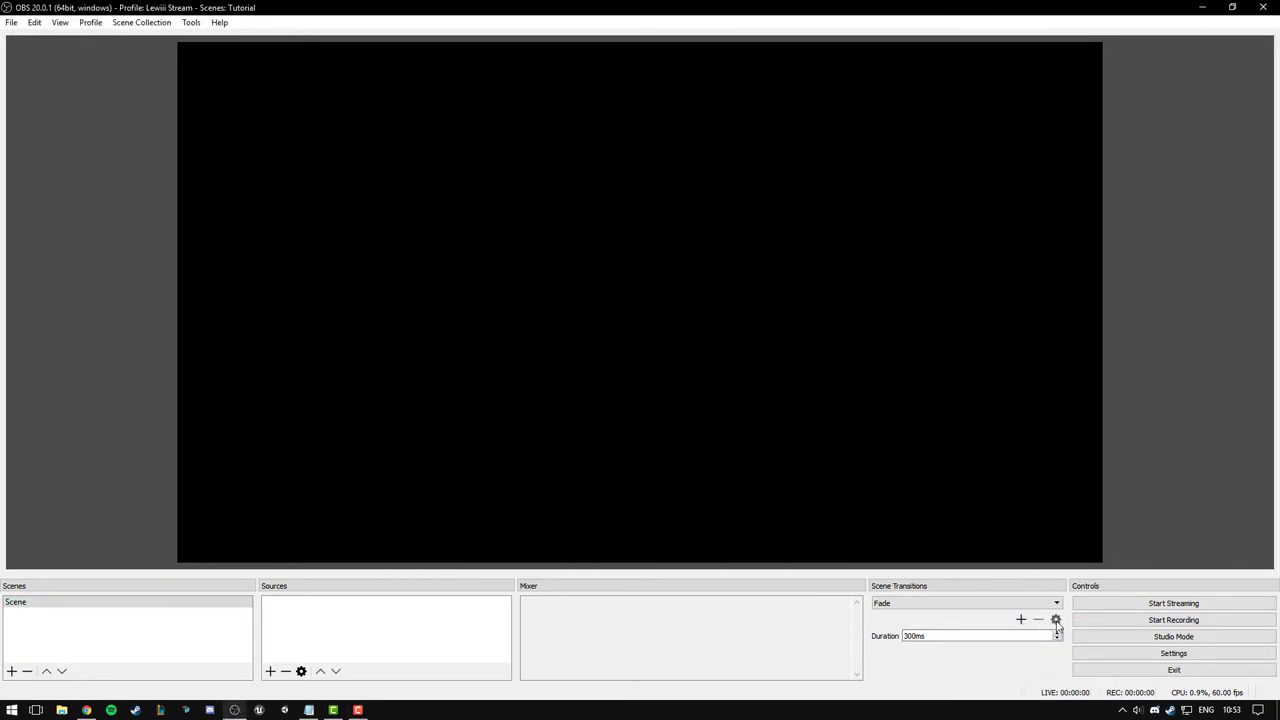
double_click(913, 636)
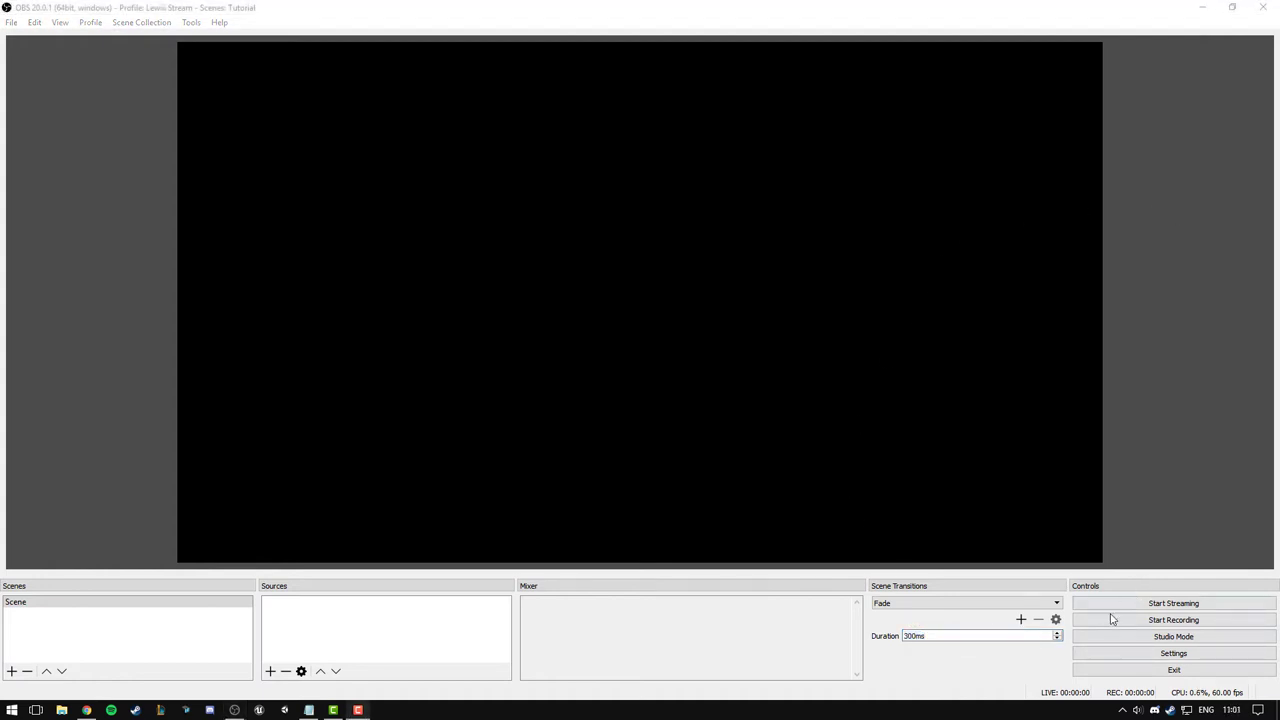
Turn on Studio Mode, examine its Cut and Fade quick transition options, and turn Studio Mode off again.
click(1158, 640)
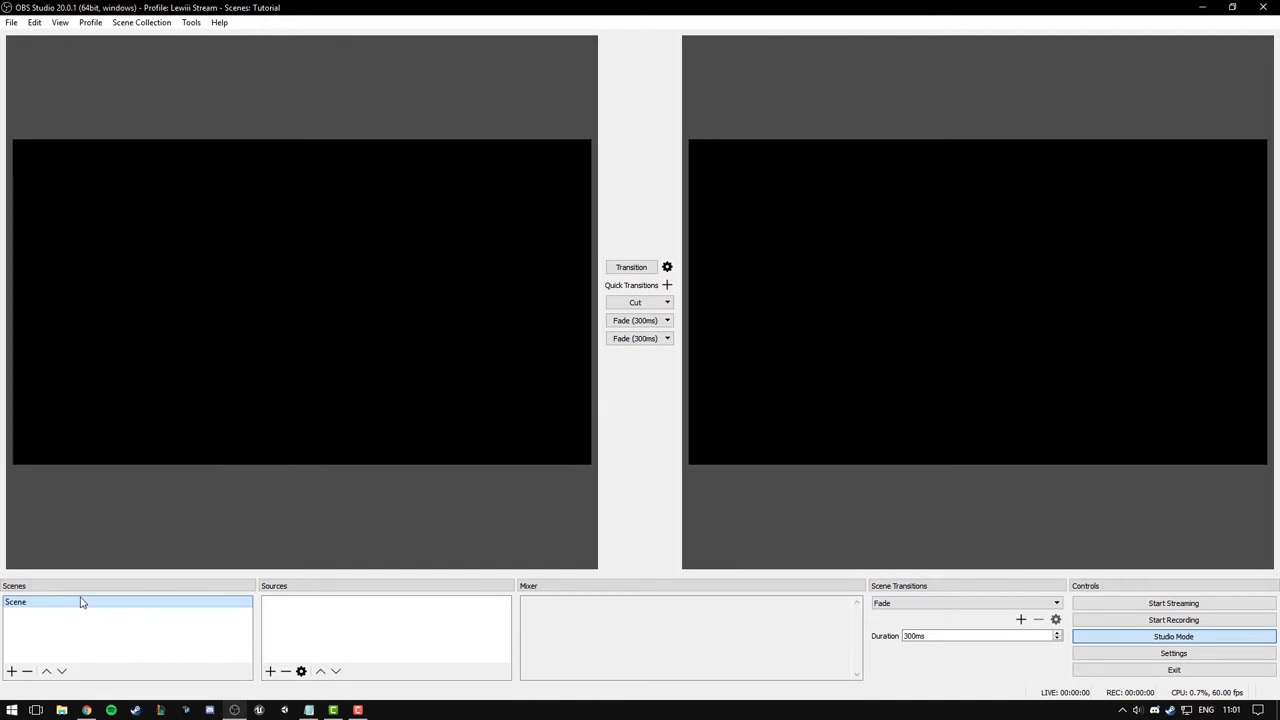
click(644, 305)
click(660, 320)
click(660, 302)
click(667, 286)
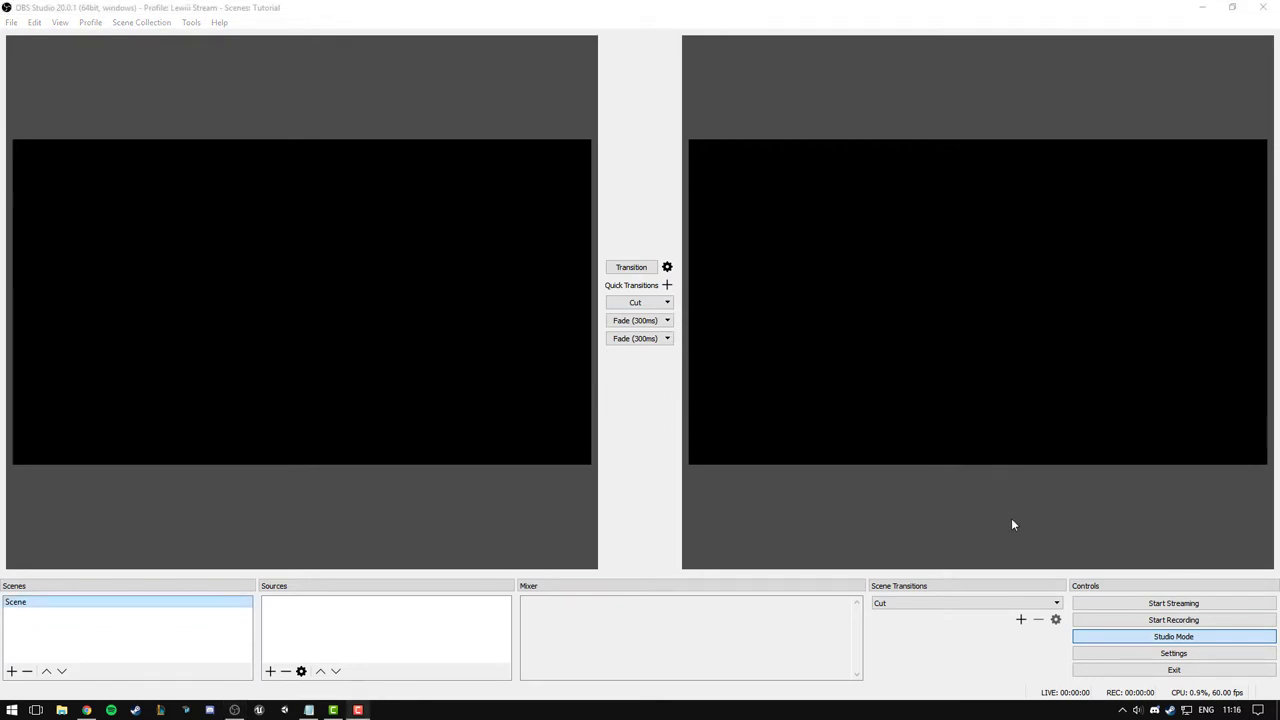
click(1165, 638)
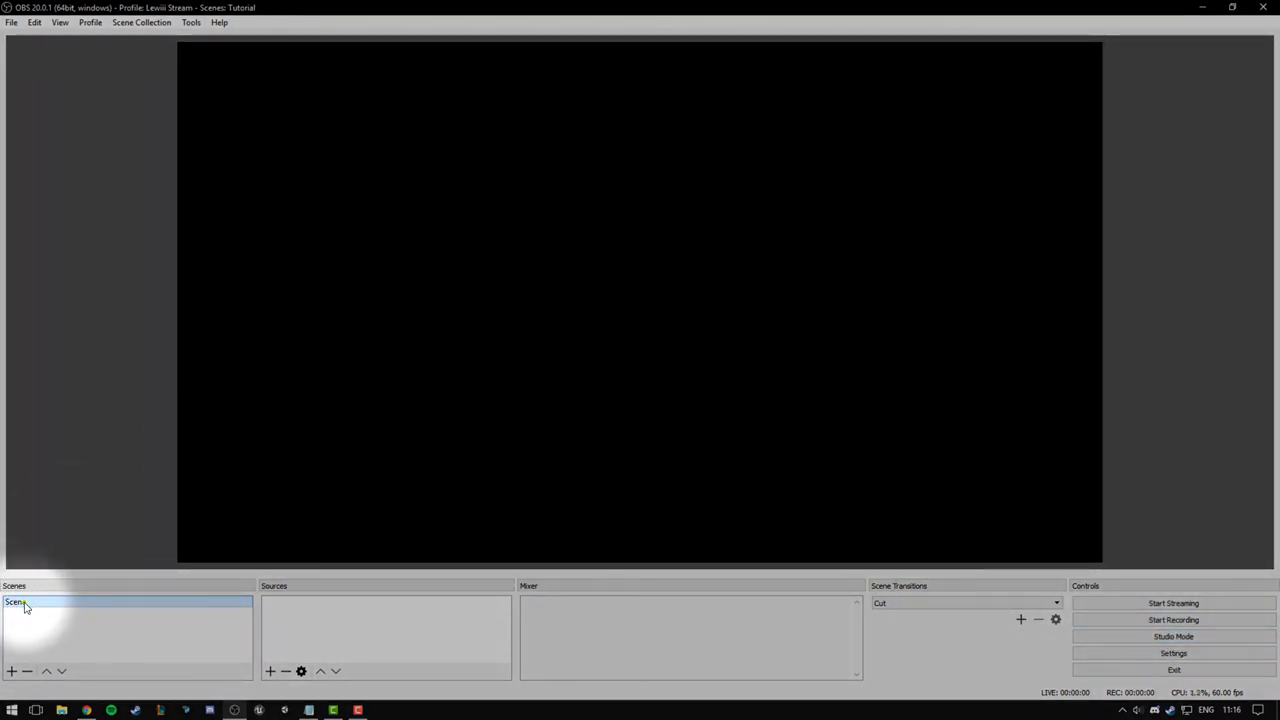
Rename the existing scene to "Gameplay".
right_click(23, 602)
click(74, 507)
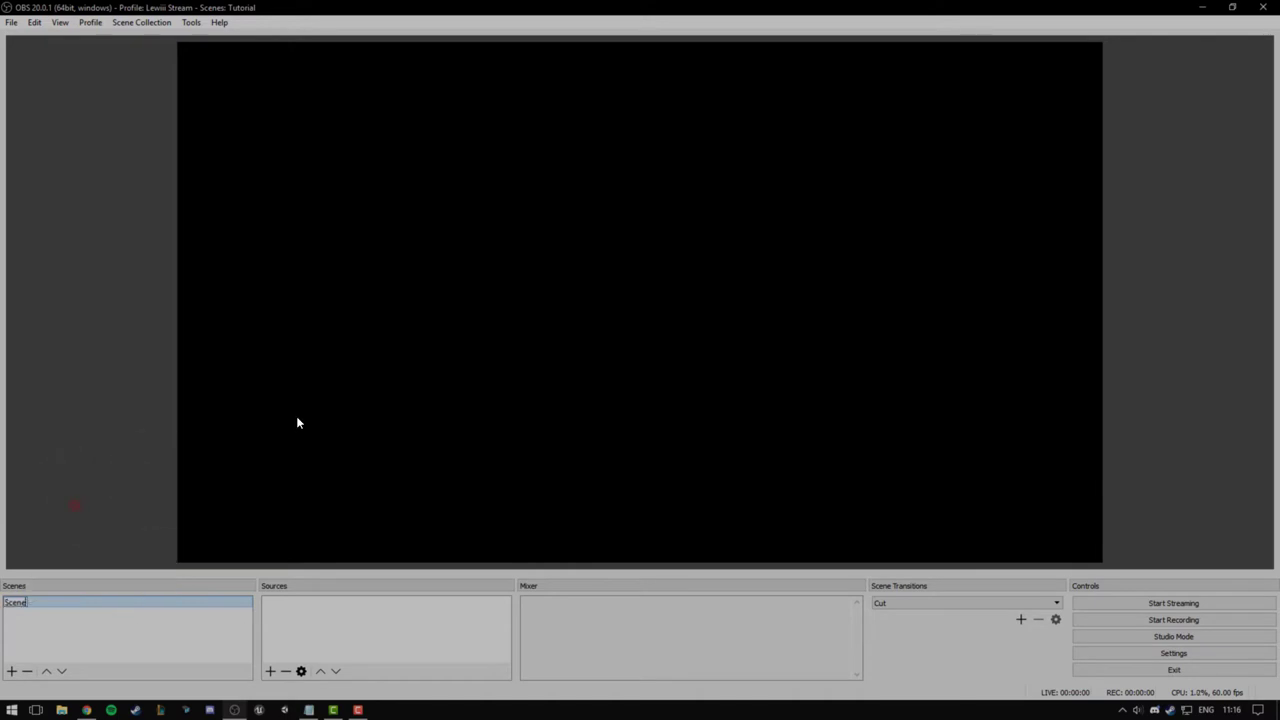
double_click(14, 603)
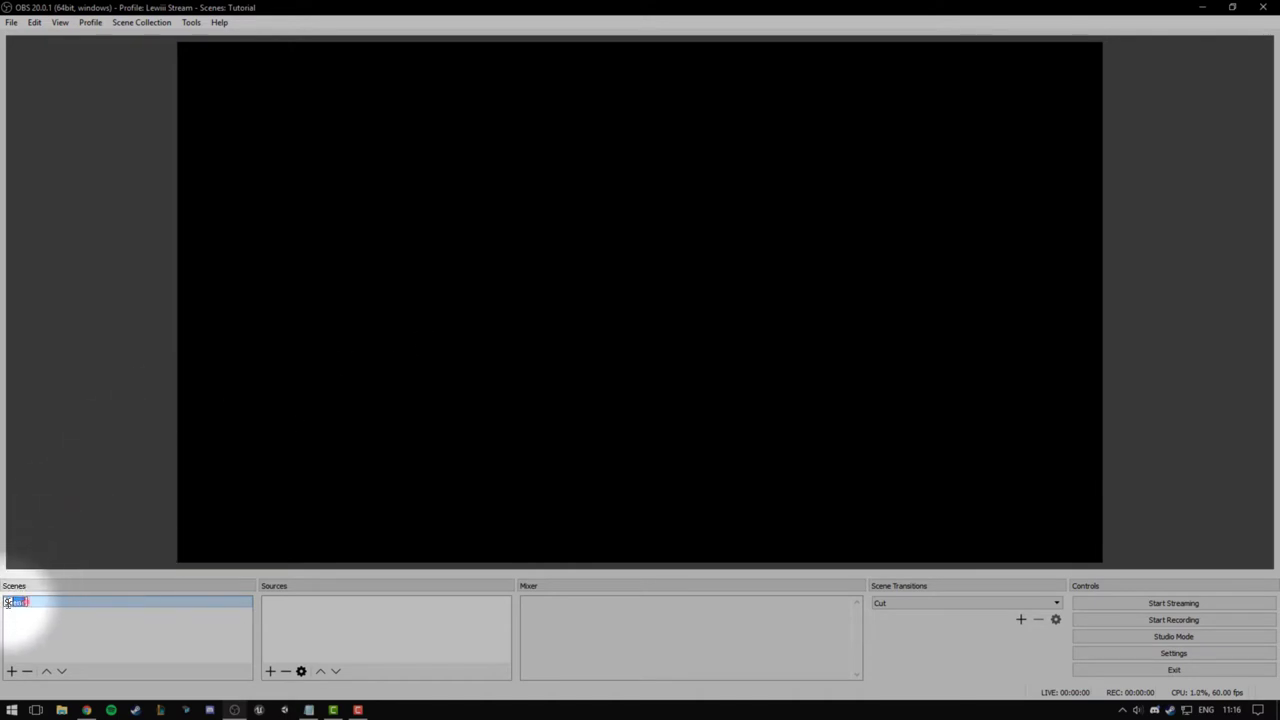
text(Gameplay)
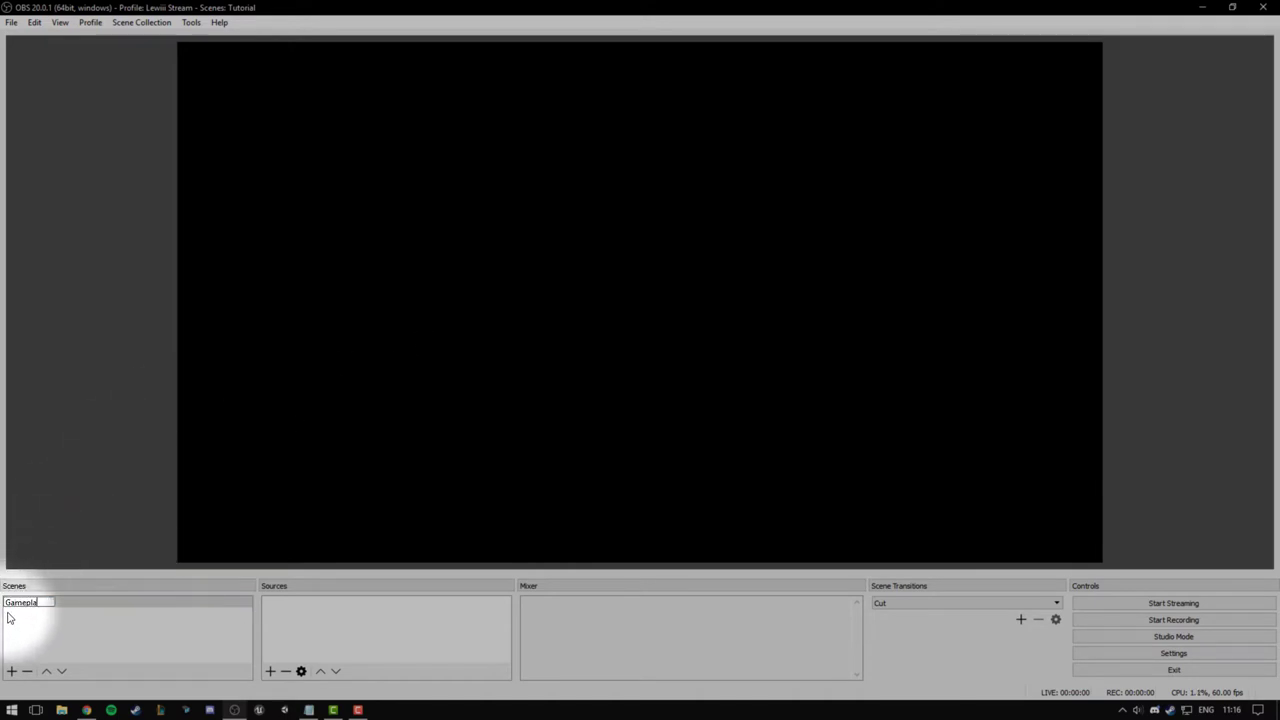
key(Return)
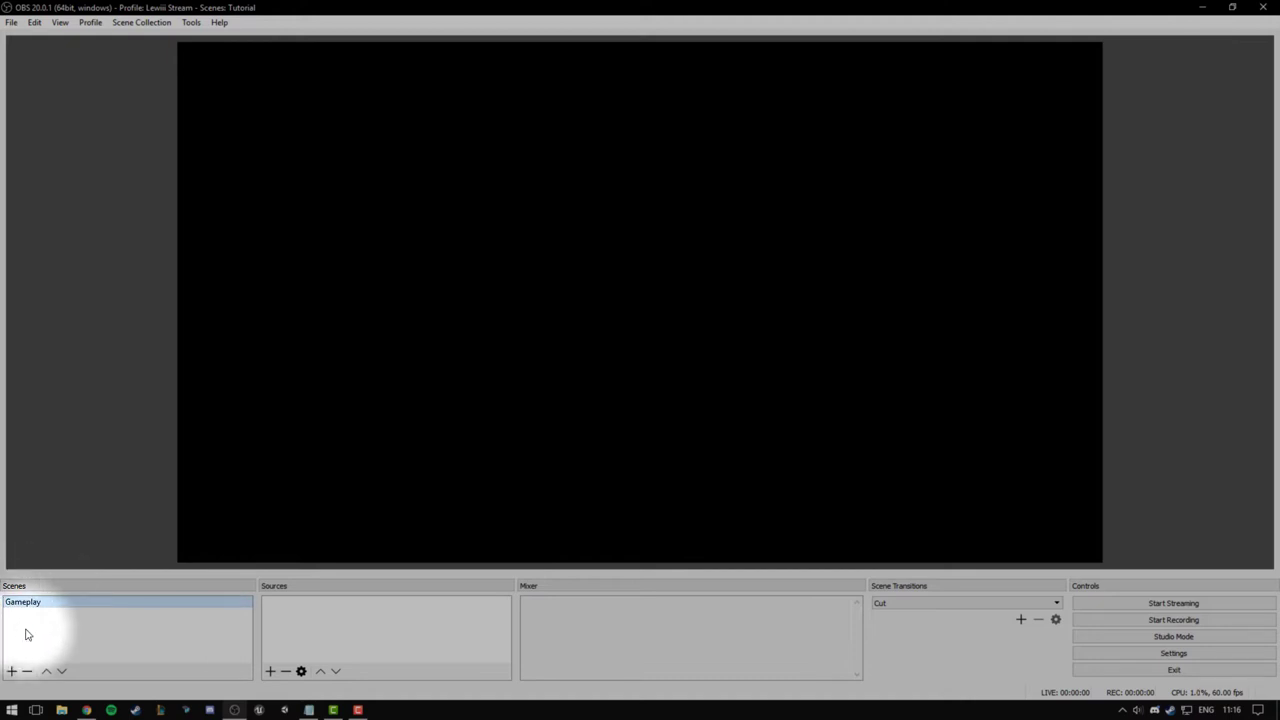
Add a new visible Game Capture source to the Gameplay scene, keeping the name "Game Capture".
click(269, 671)
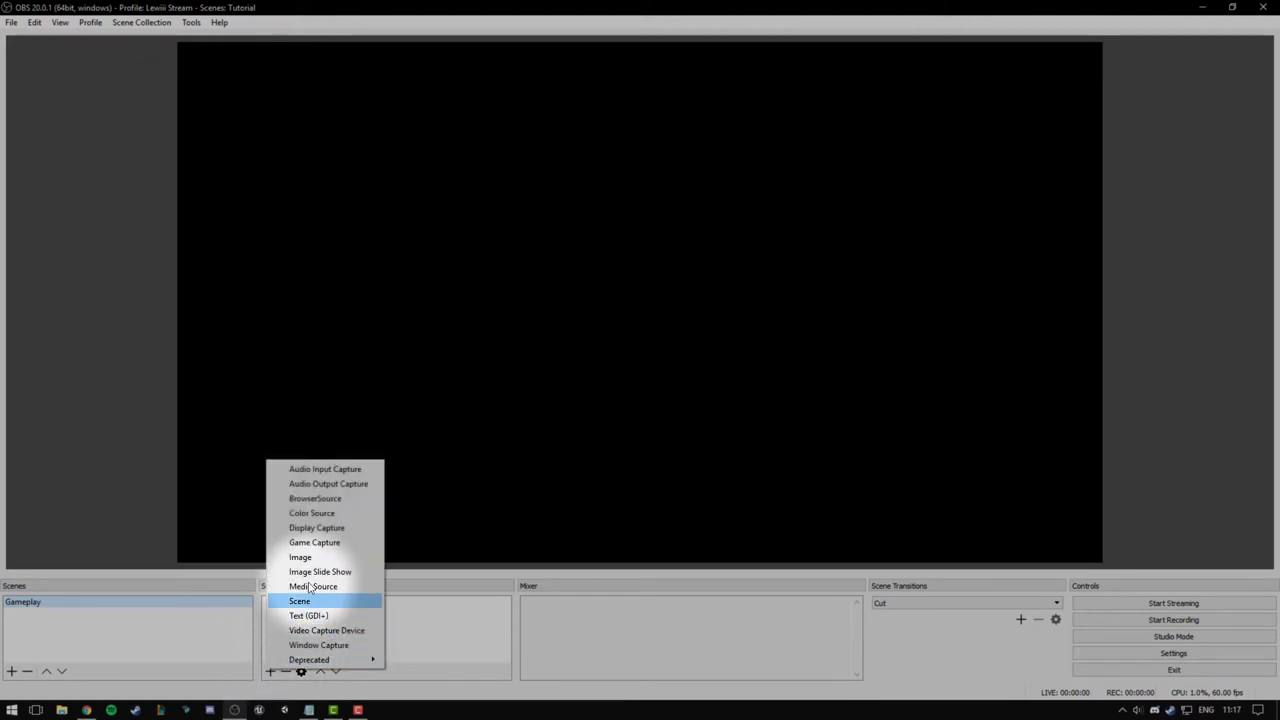
click(315, 543)
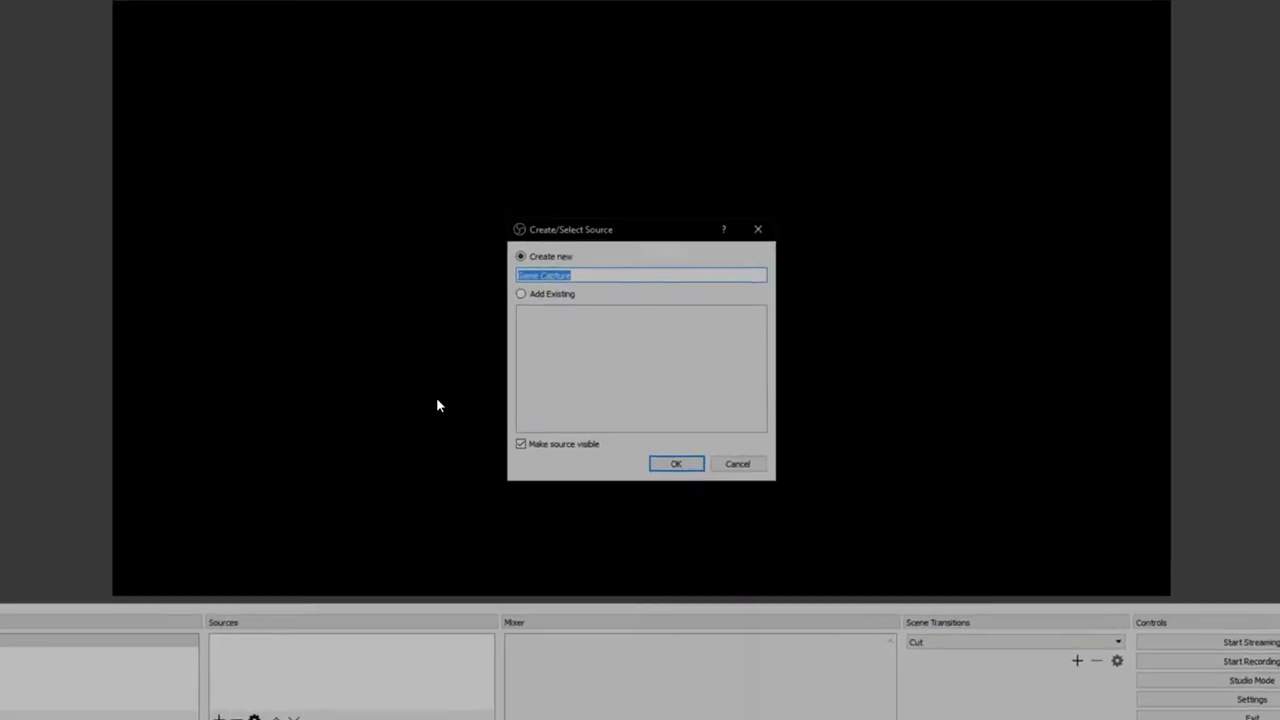
click(594, 279)
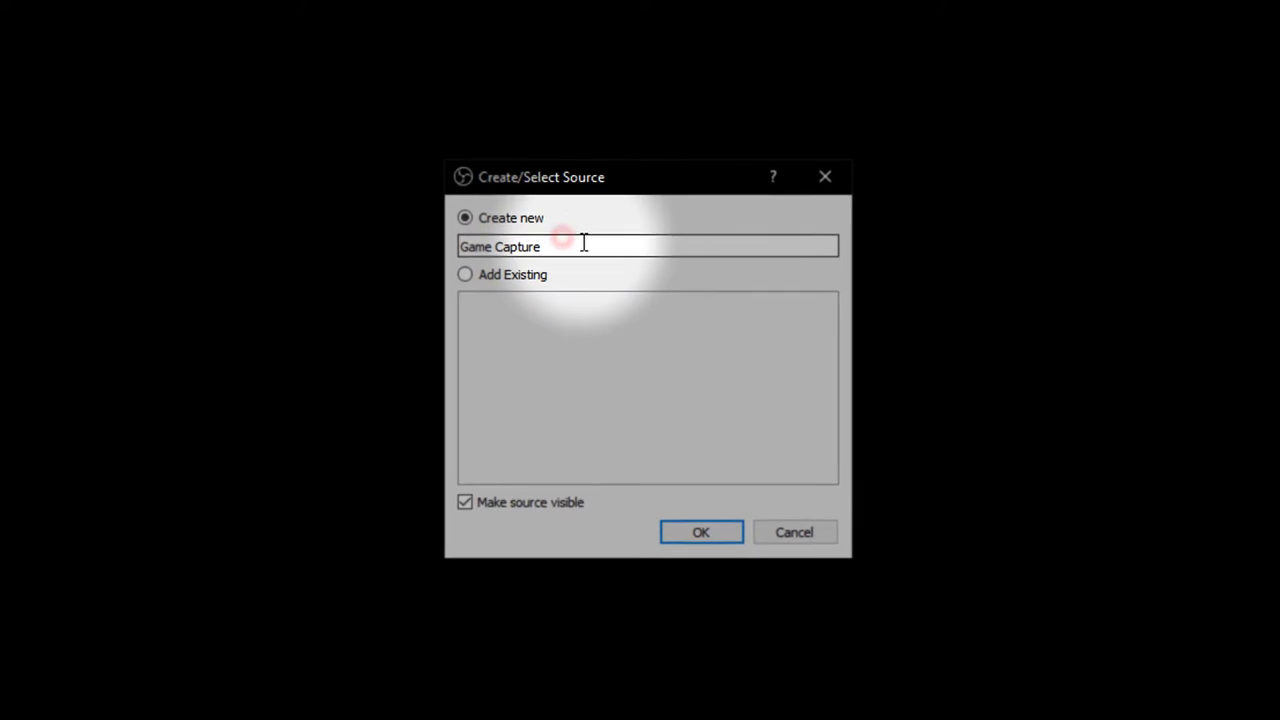
drag(574, 241, 443, 248)
click(562, 243)
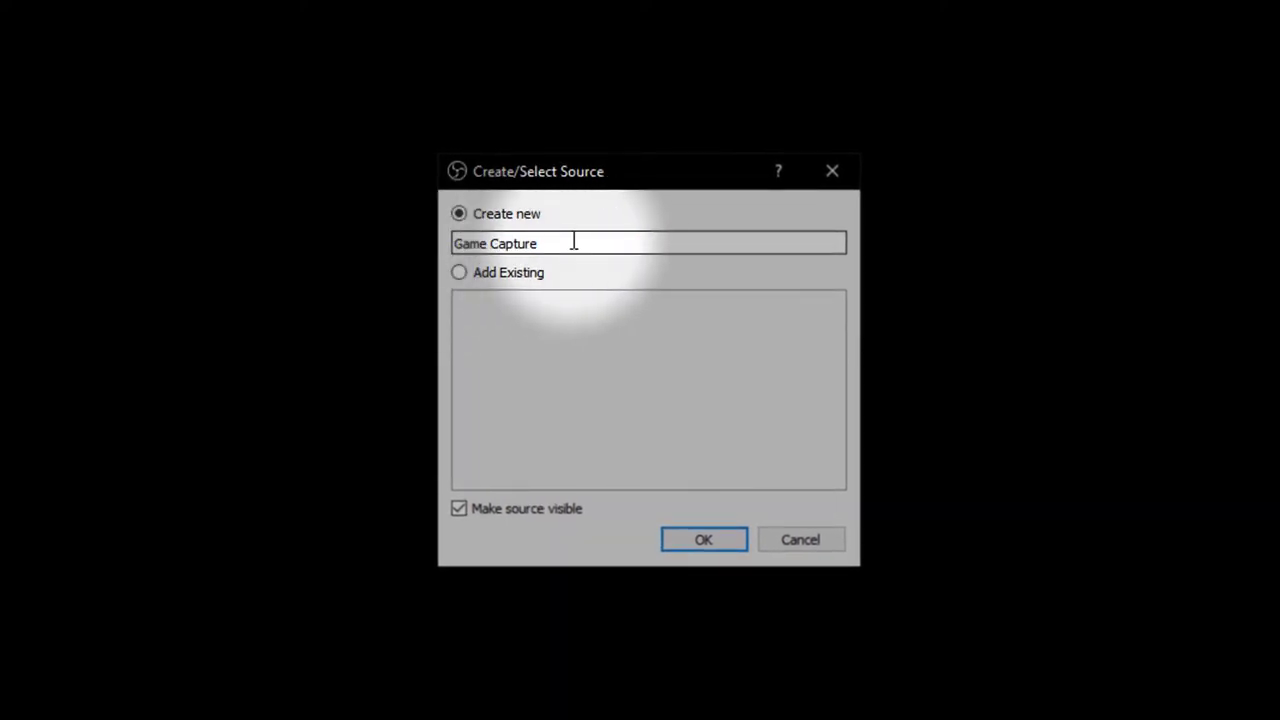
drag(562, 243, 443, 248)
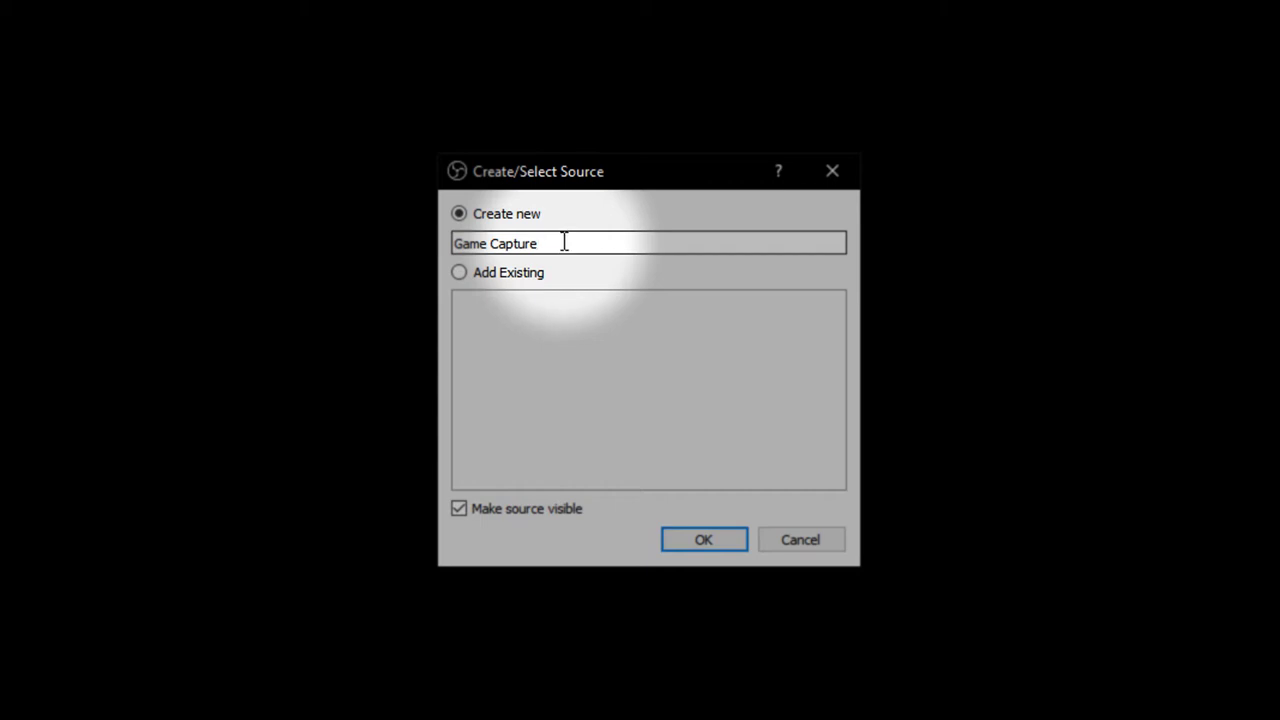
triple_click(556, 235)
click(575, 238)
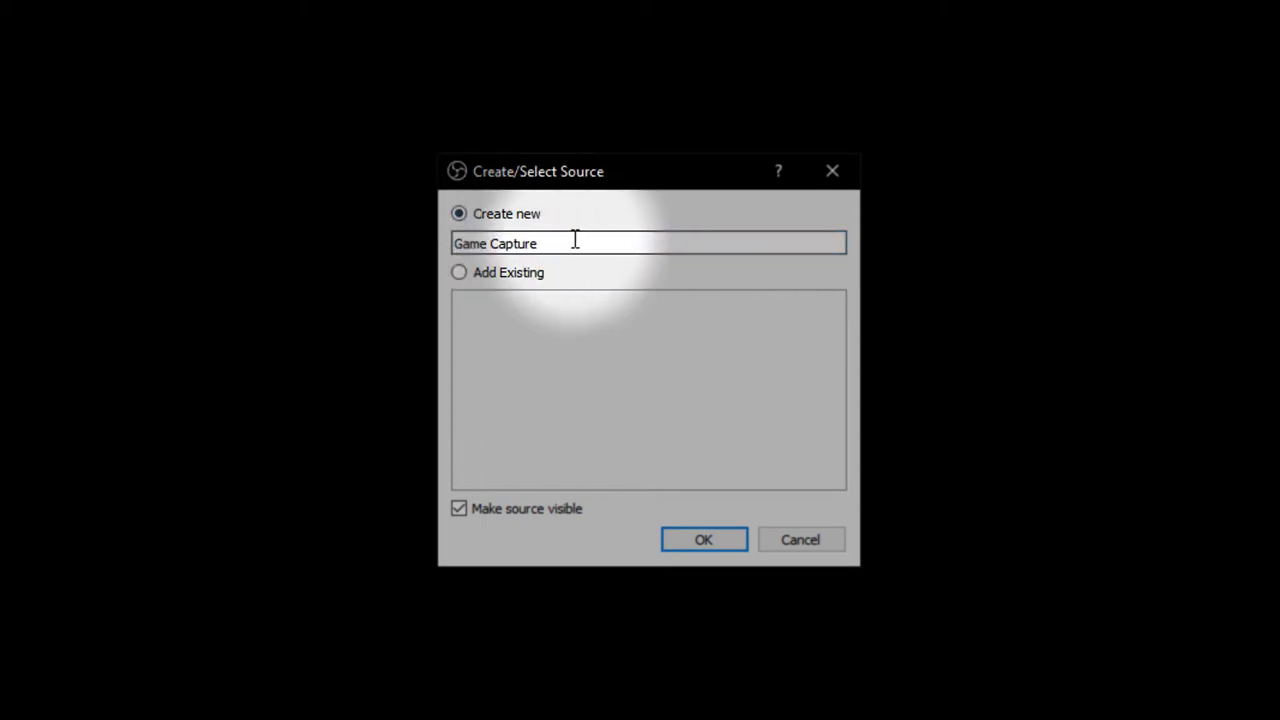
drag(575, 240, 452, 243)
click(560, 243)
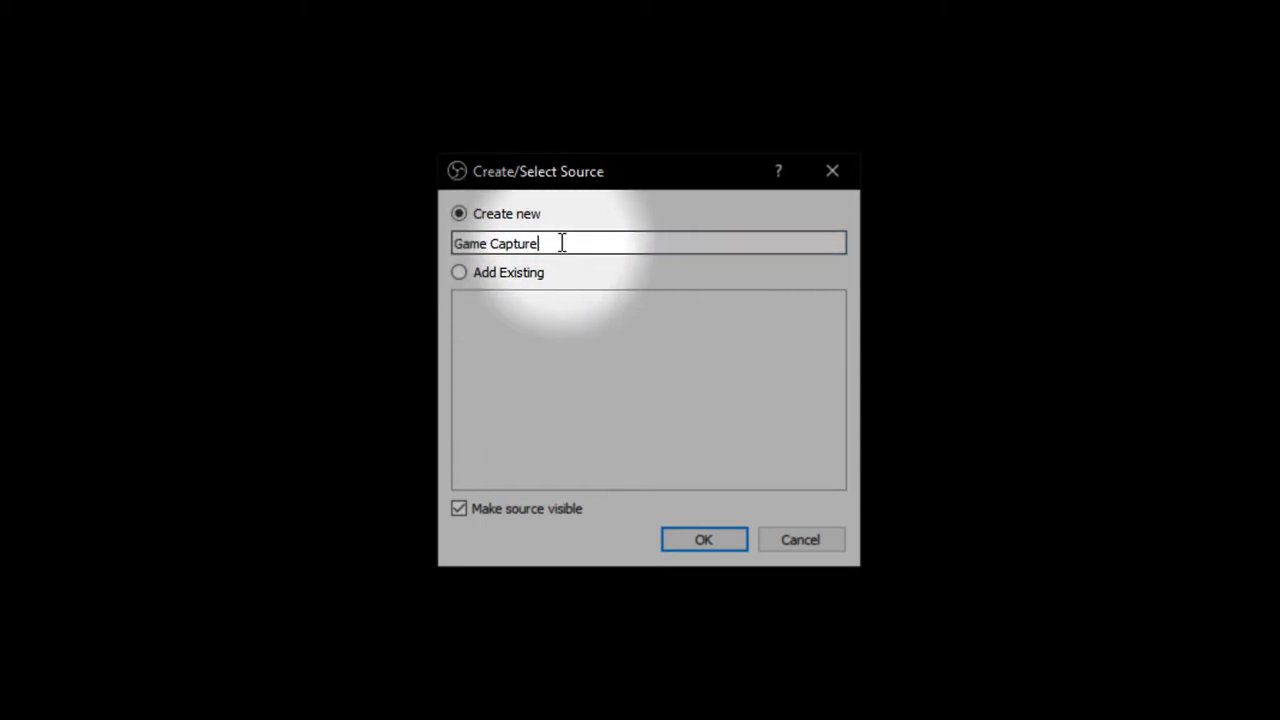
click(695, 545)
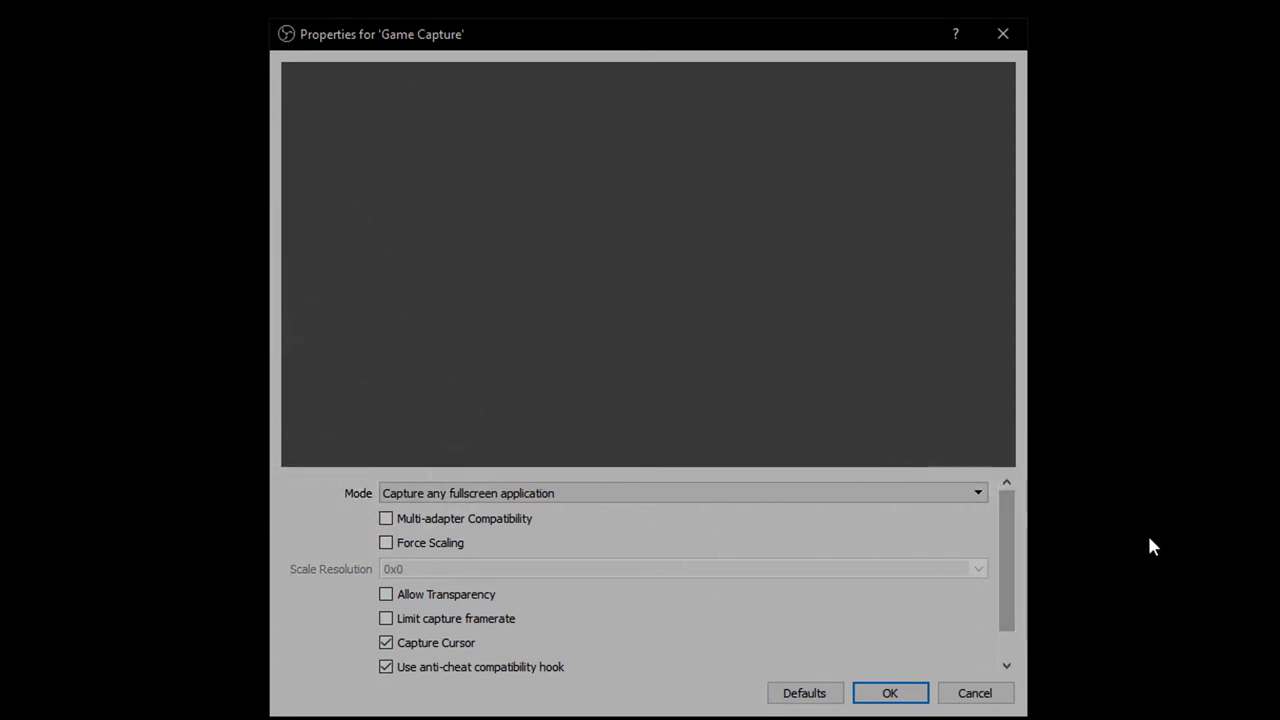
Review the capture modes of the Game Capture source, keeping Capture any fullscreen application.
mouse_move(1007, 521)
mouse_down()
mouse_move(1010, 565)
mouse_move(1016, 500)
mouse_up()
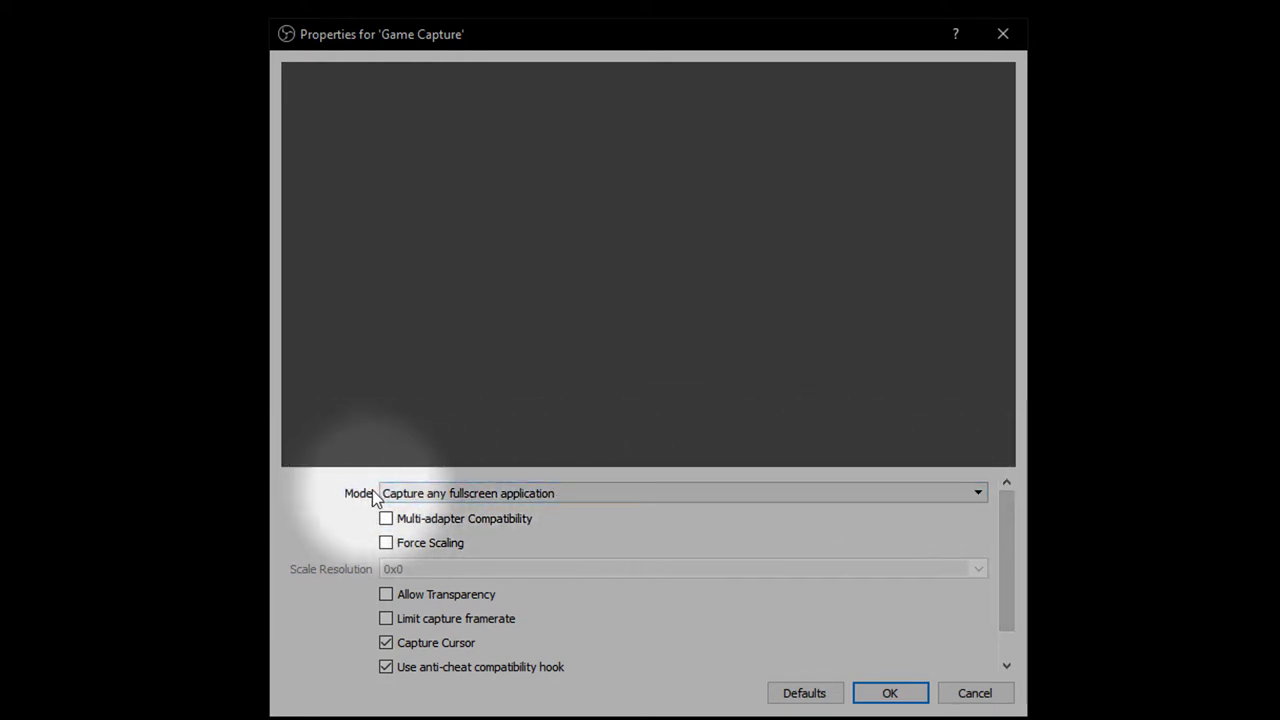
click(443, 497)
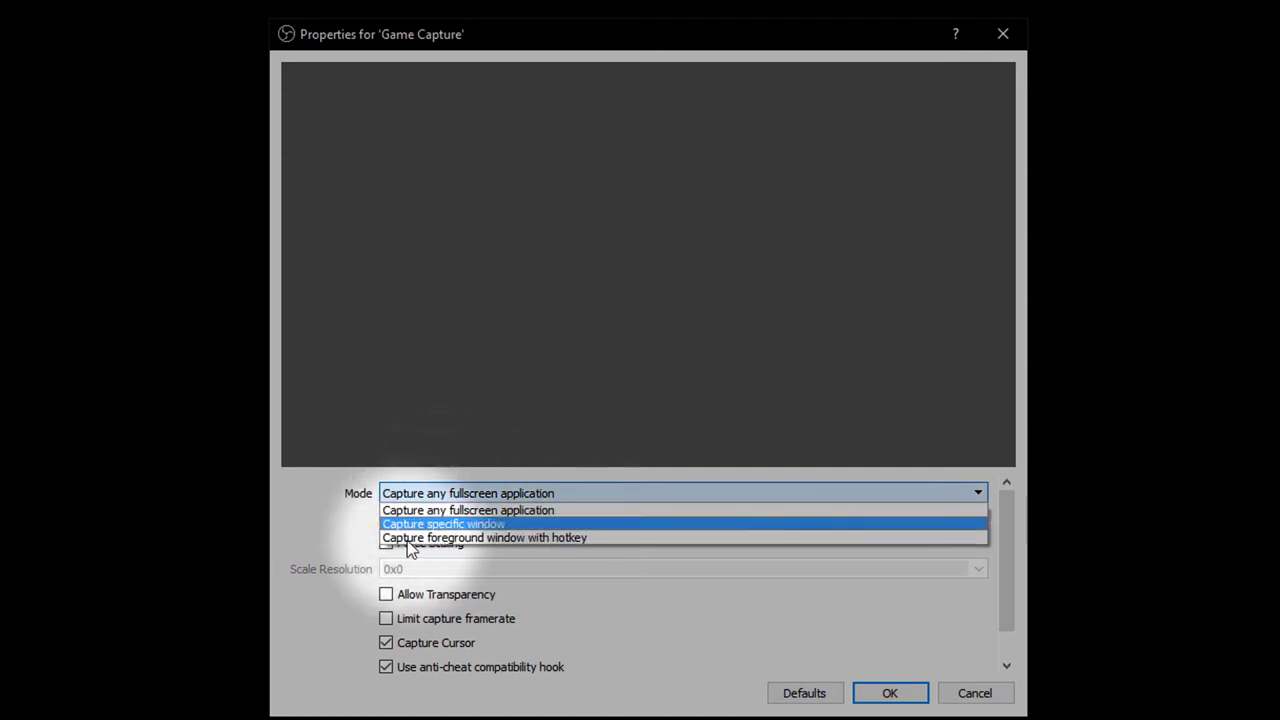
click(383, 510)
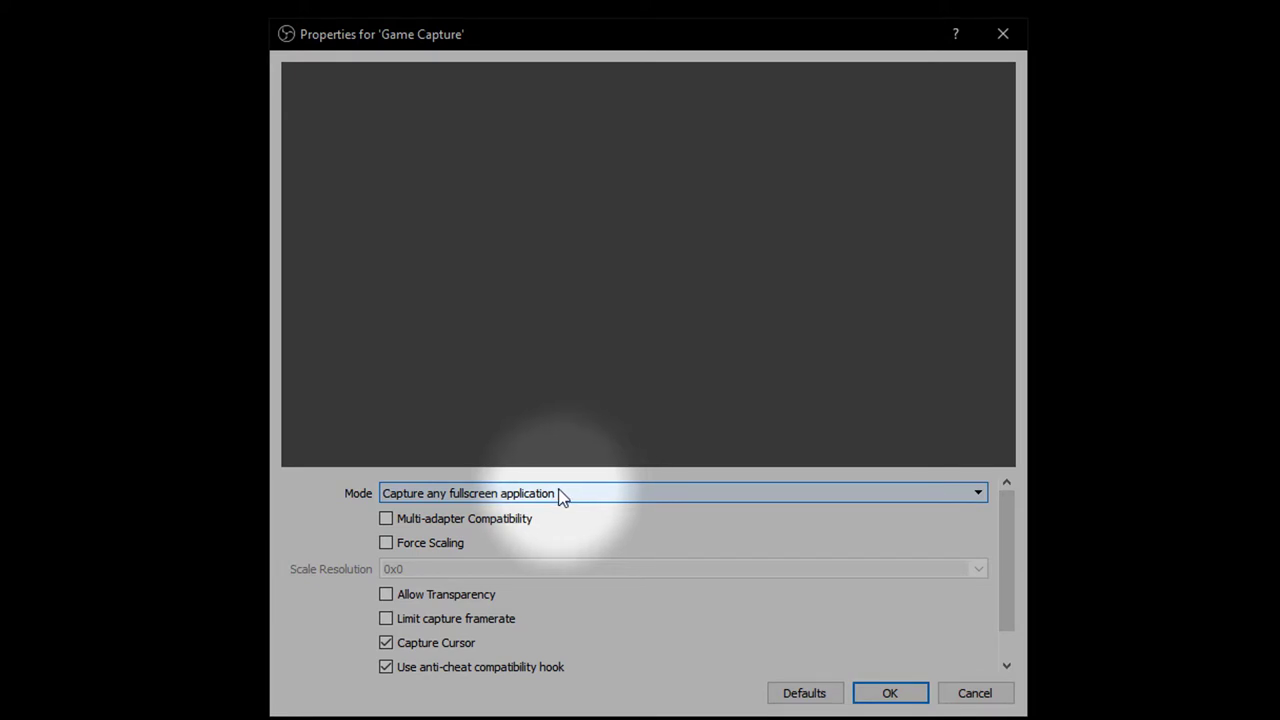
Try the Capture specific window mode and review its window list and match priorities, keeping the same-executable fallback.
click(468, 495)
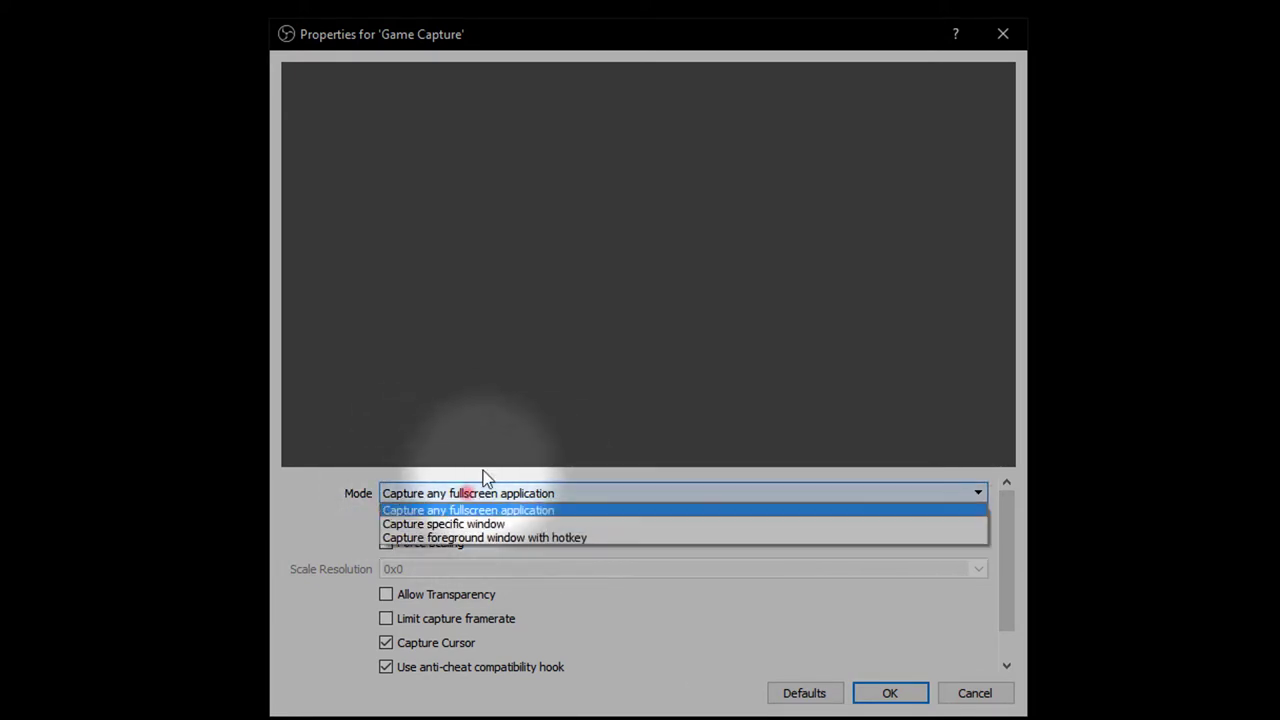
click(470, 521)
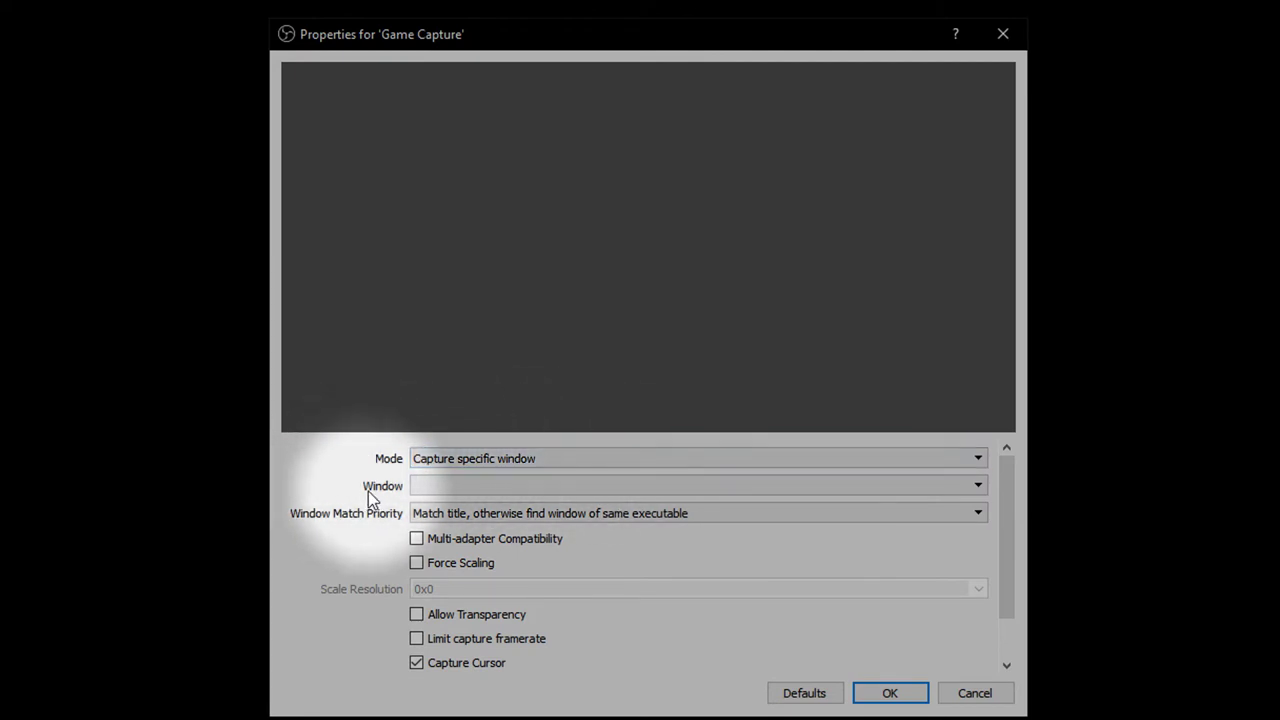
click(485, 488)
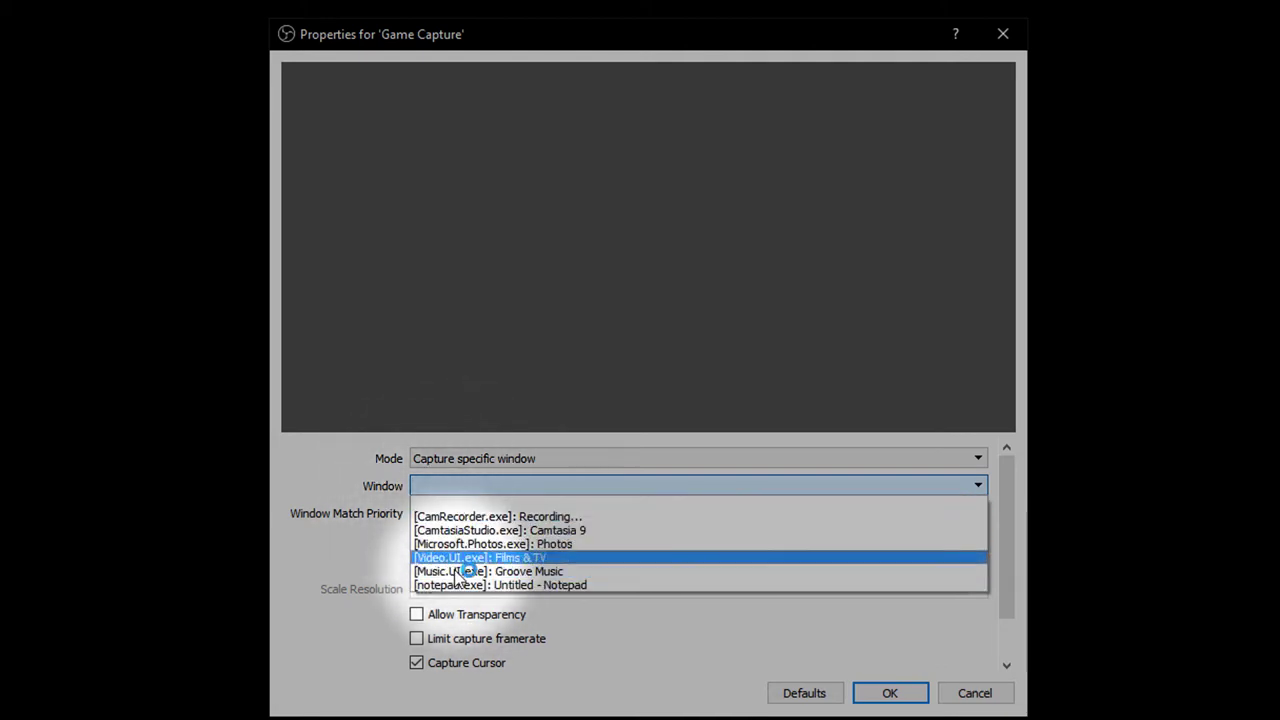
click(463, 488)
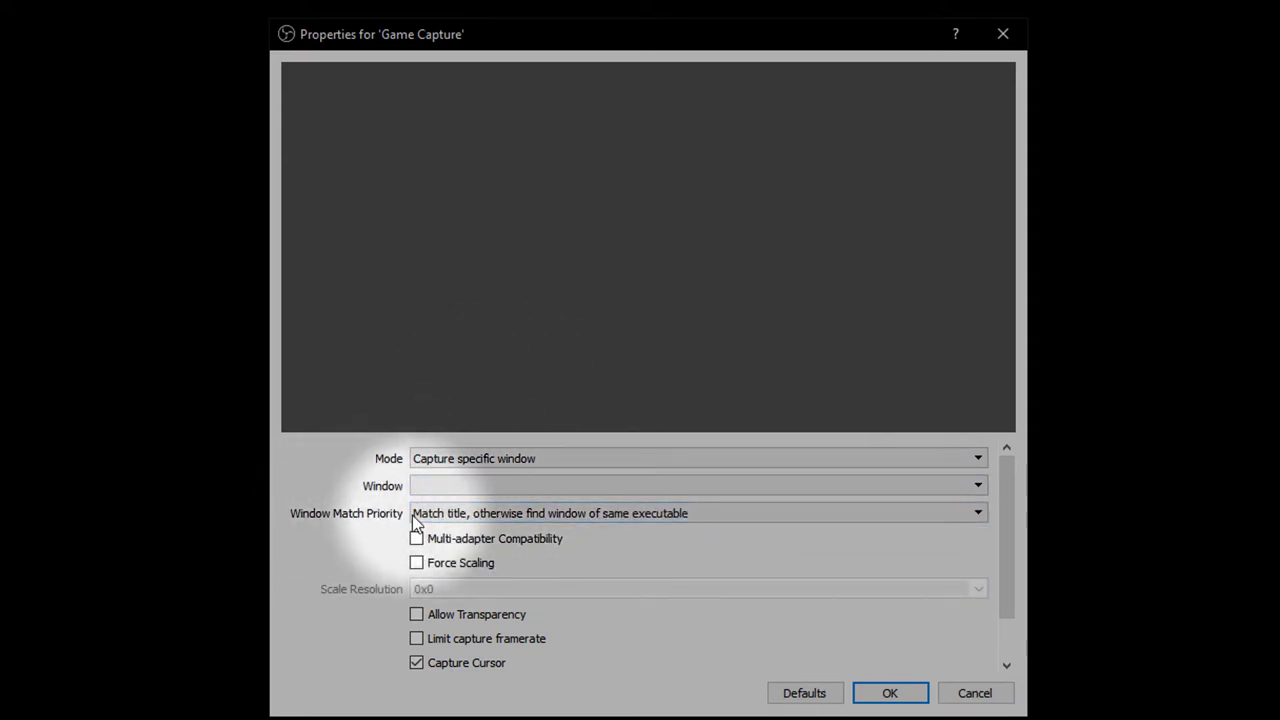
click(716, 517)
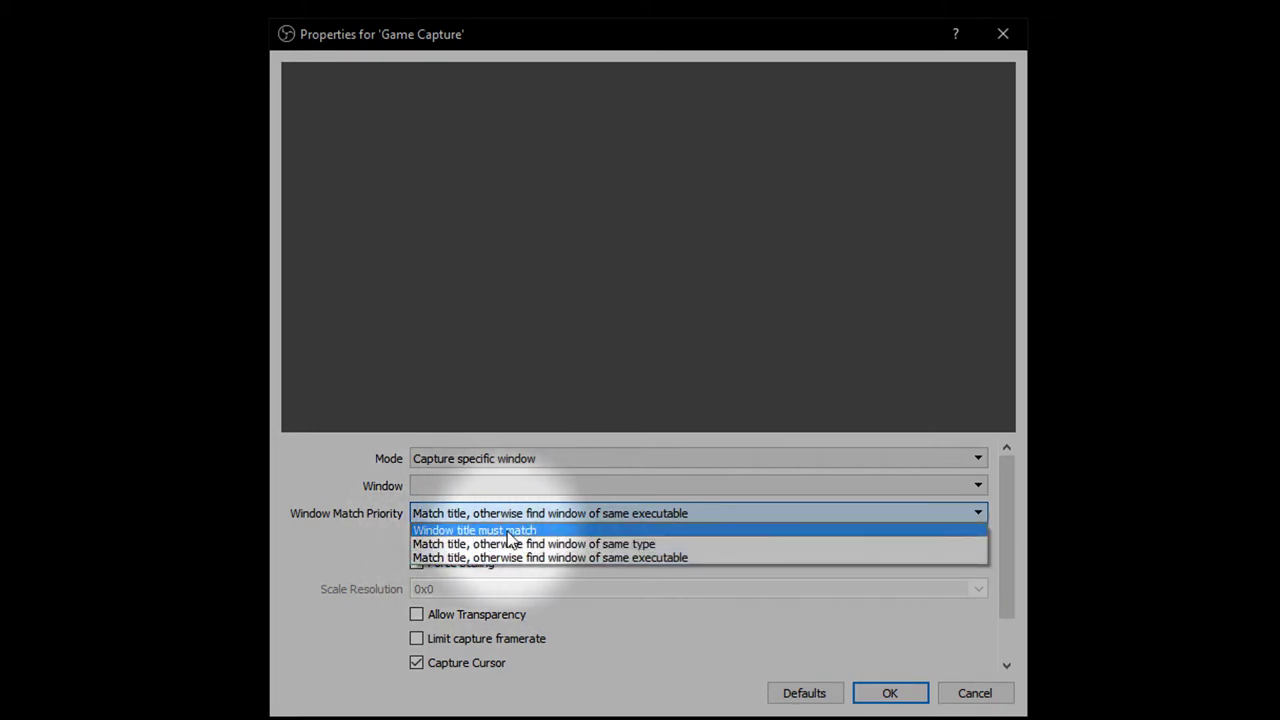
click(520, 557)
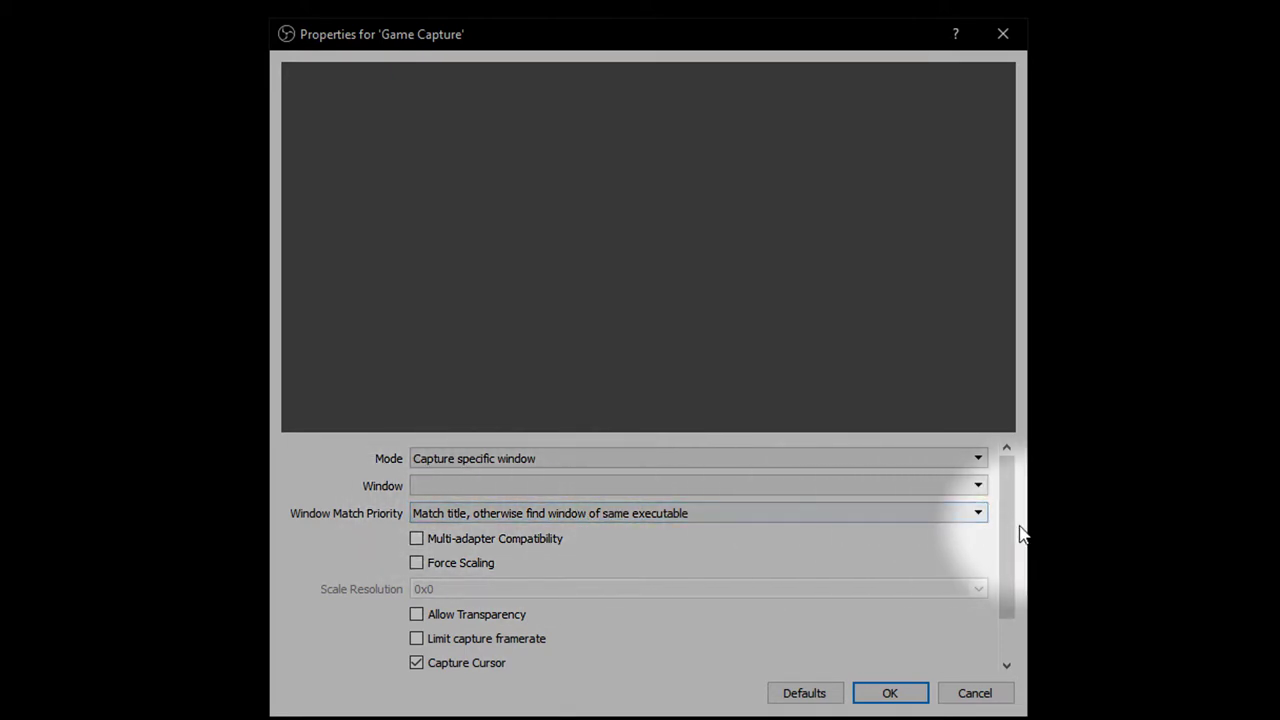
Try the Capture foreground window with hotkey mode, and return the mode to Capture any fullscreen application.
click(731, 458)
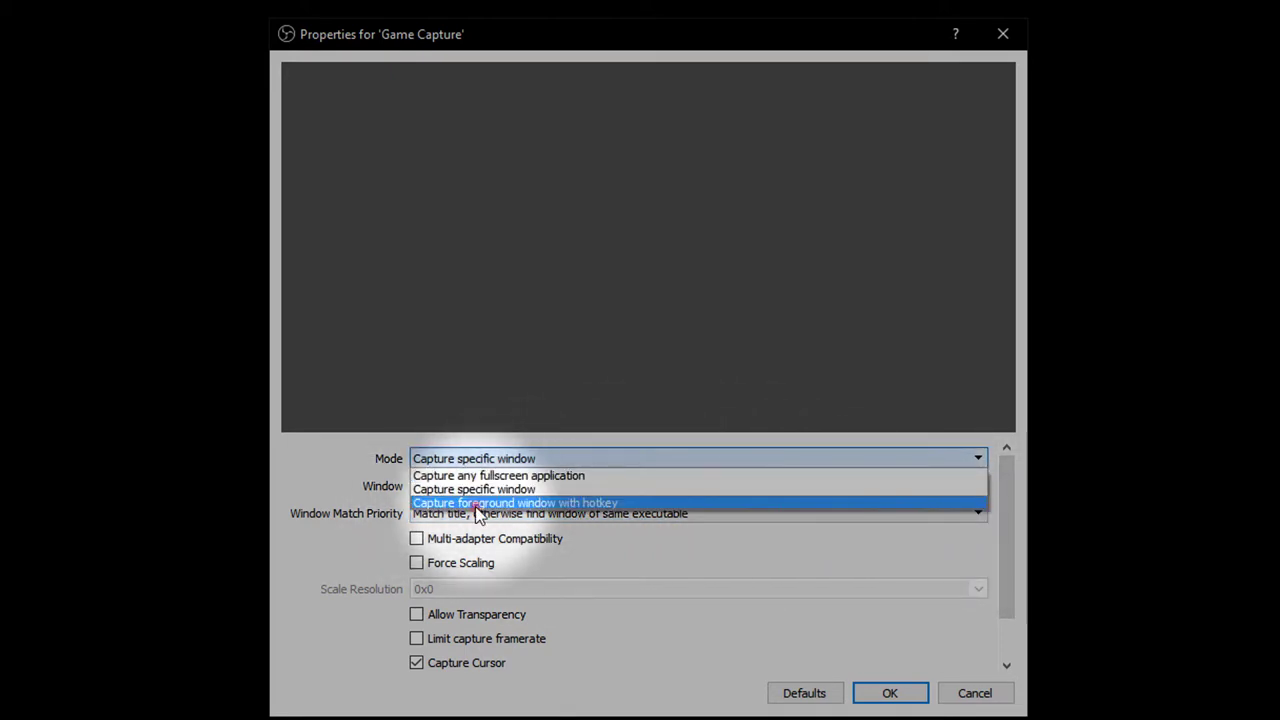
click(477, 504)
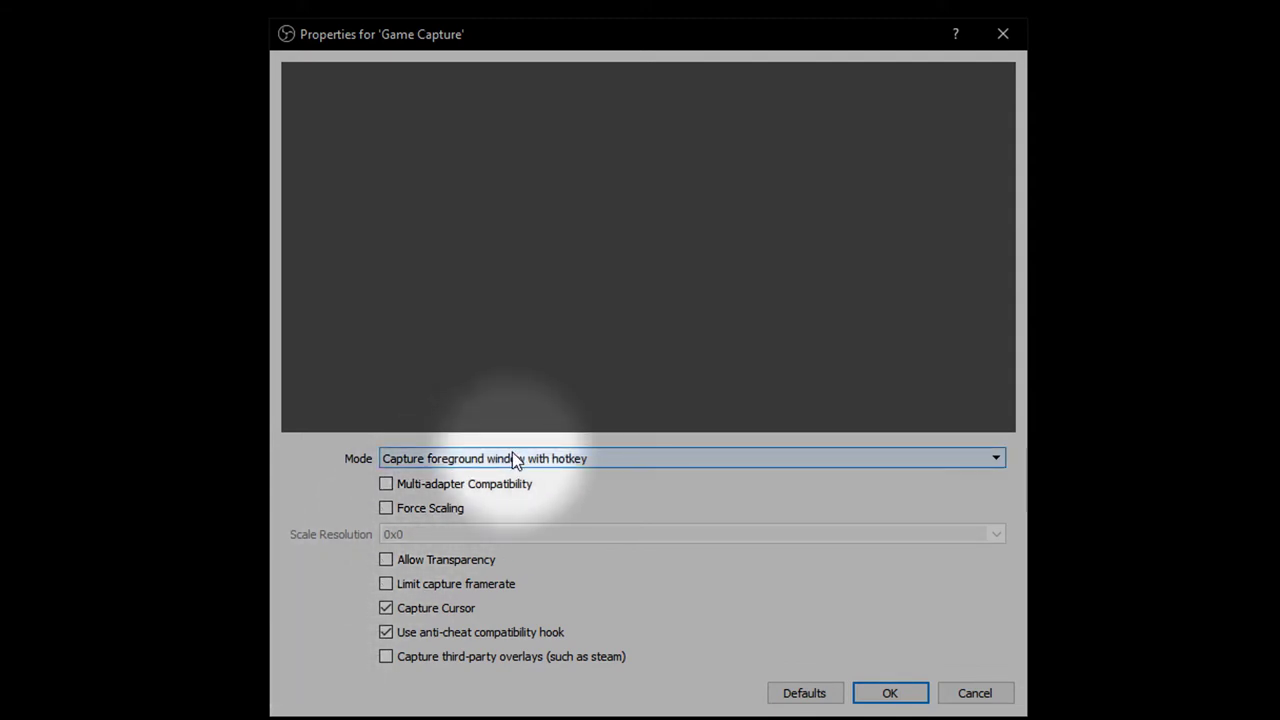
click(392, 458)
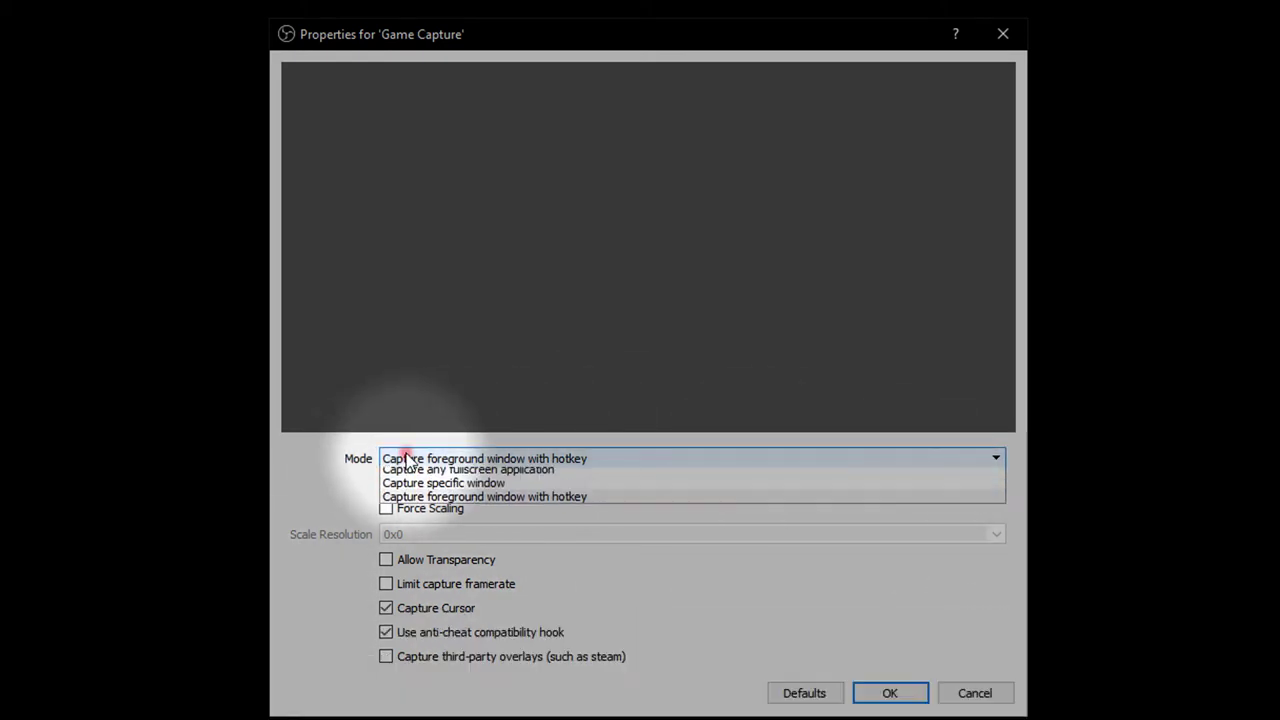
click(487, 476)
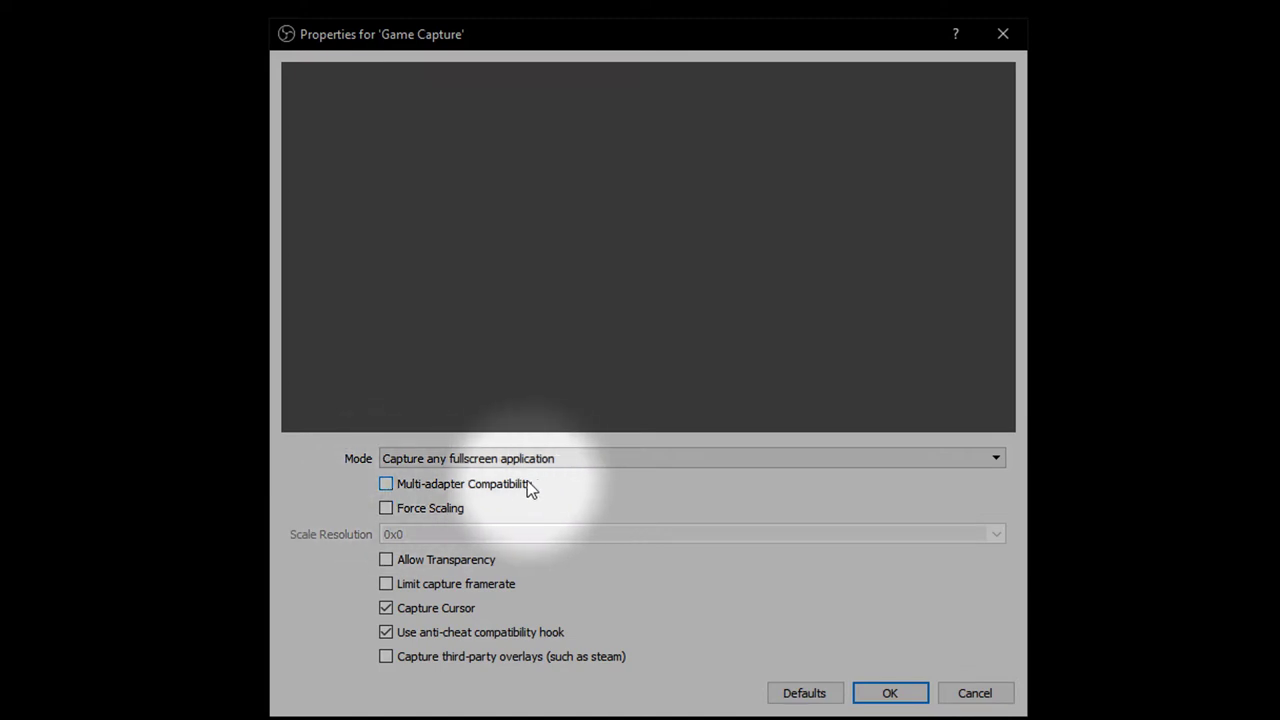
Enable Force Scaling to view its scale resolutions, disable it again, and toggle the anti-cheat compatibility hook off and back on.
click(386, 508)
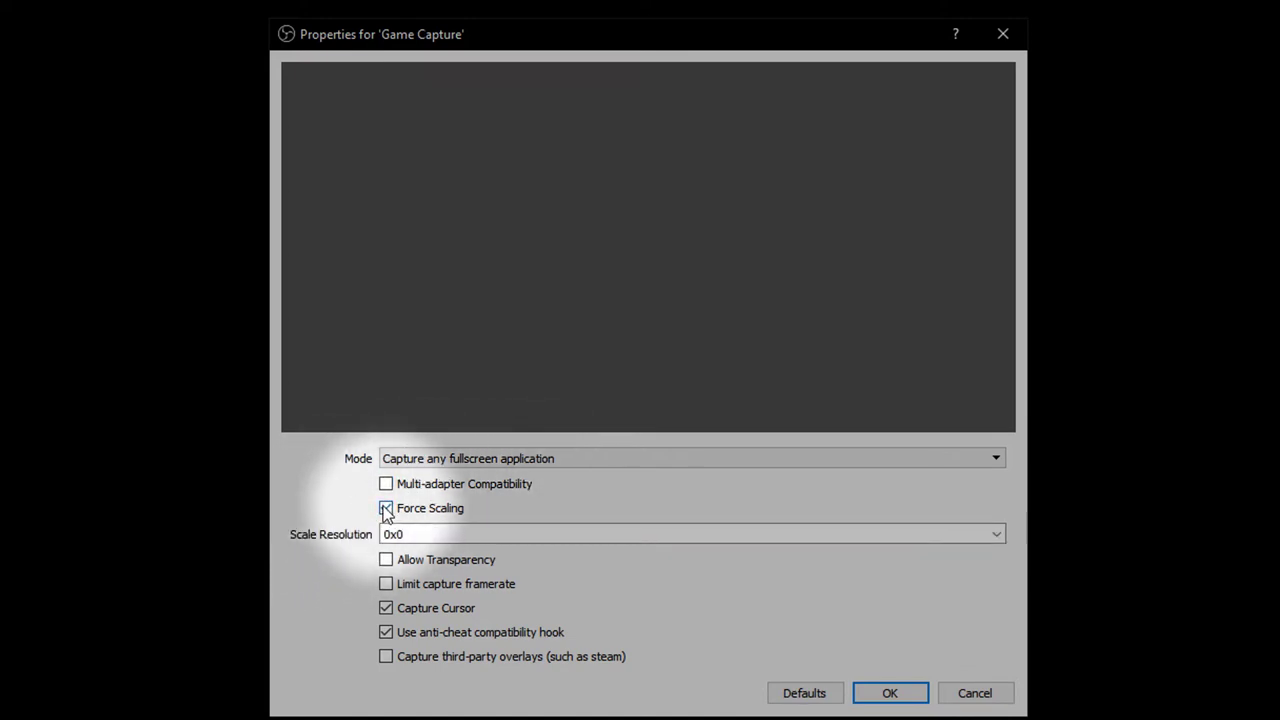
click(995, 534)
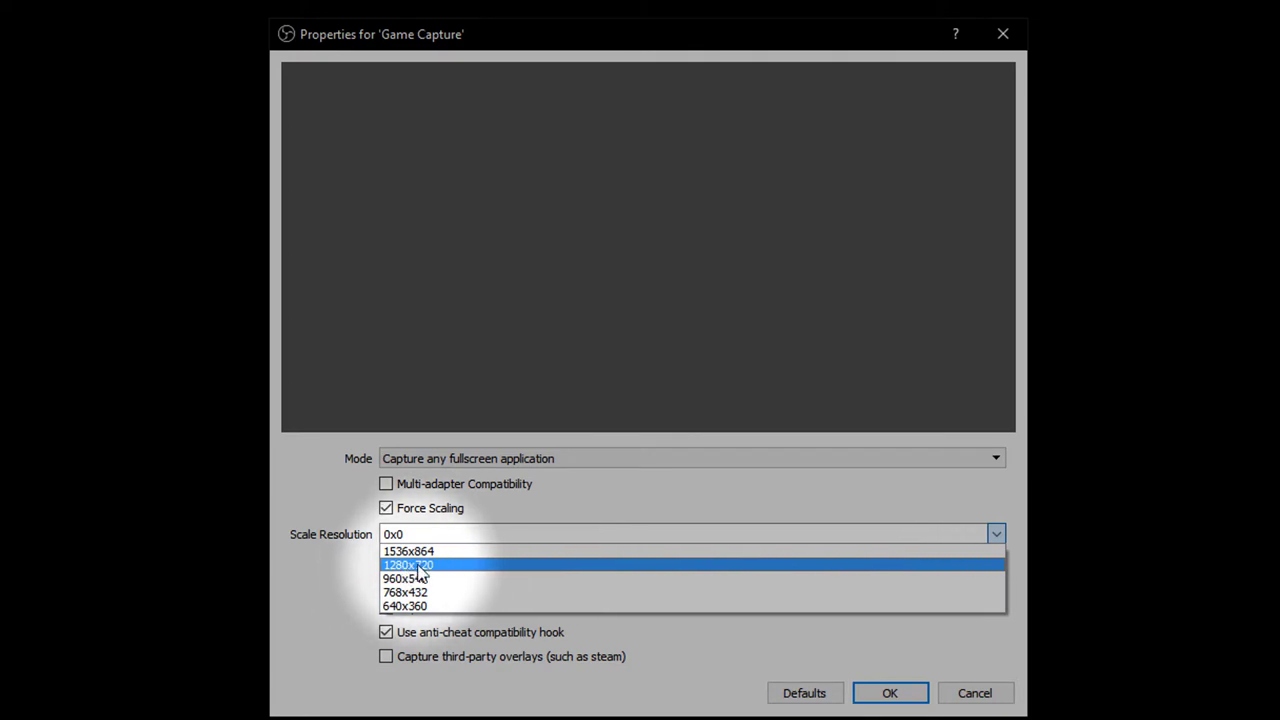
click(386, 508)
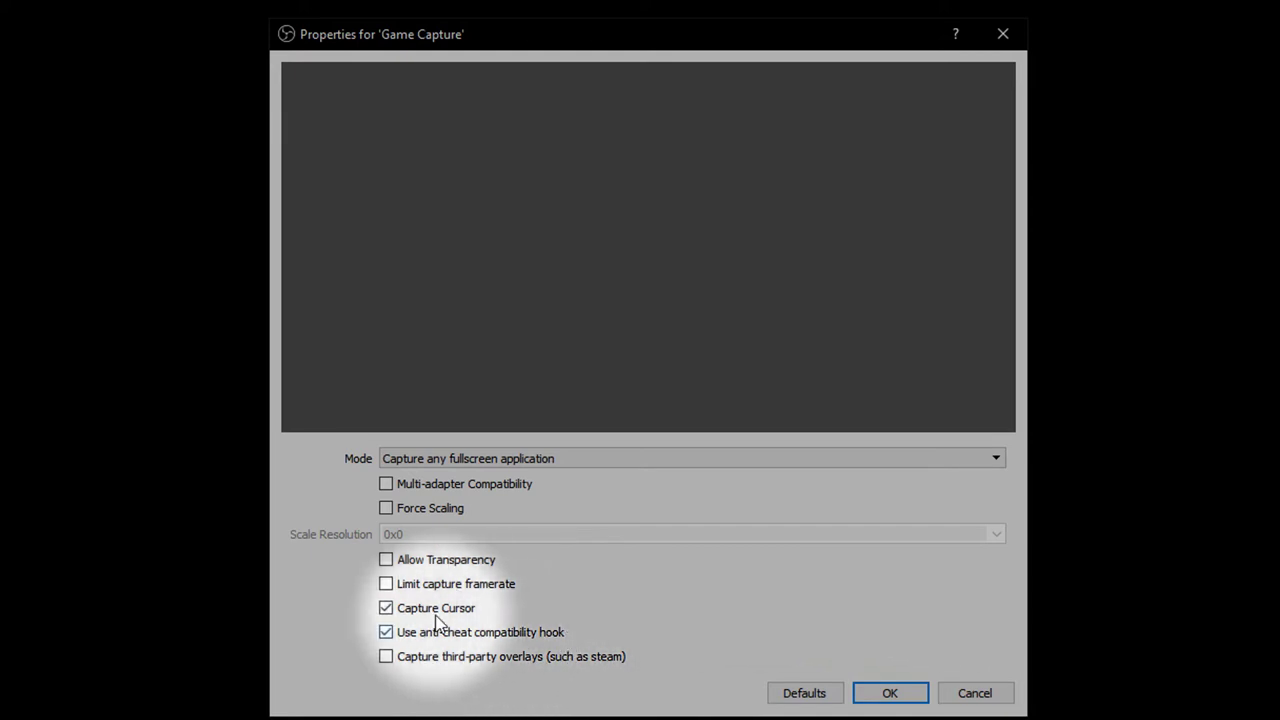
click(386, 632)
click(386, 632)
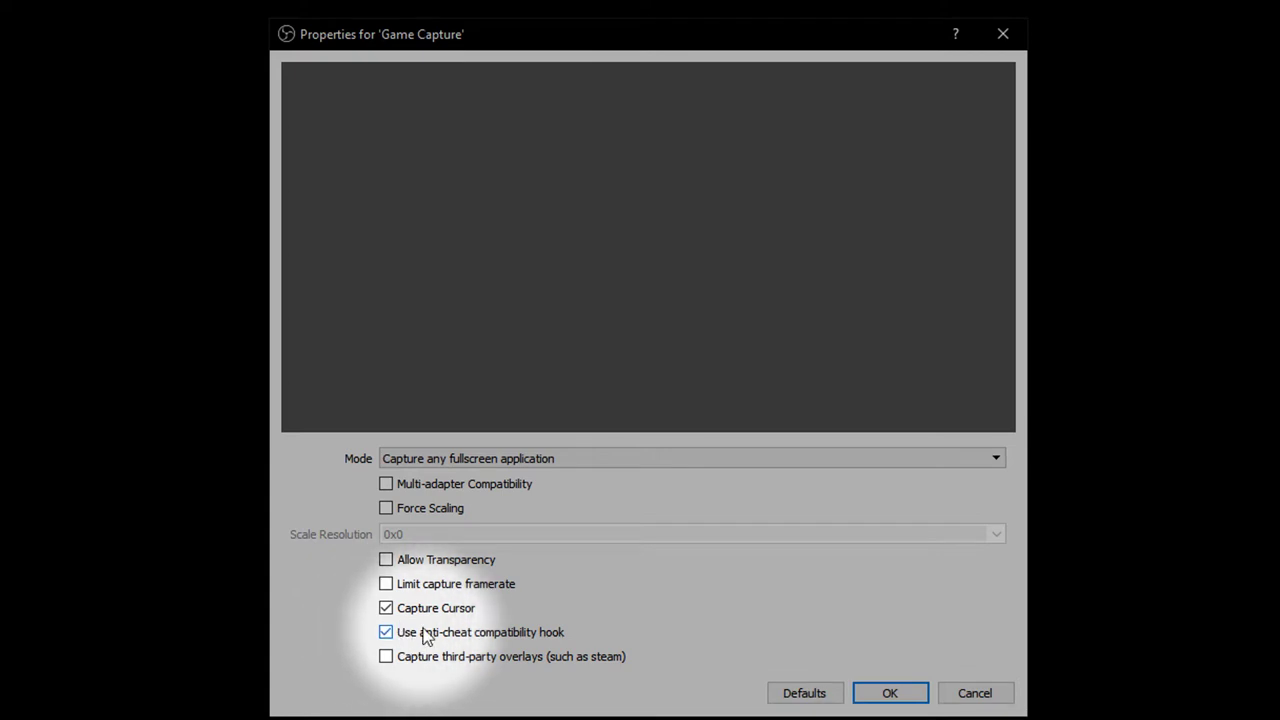
Accept the Game Capture properties with third-party overlay capture left disabled.
click(387, 657)
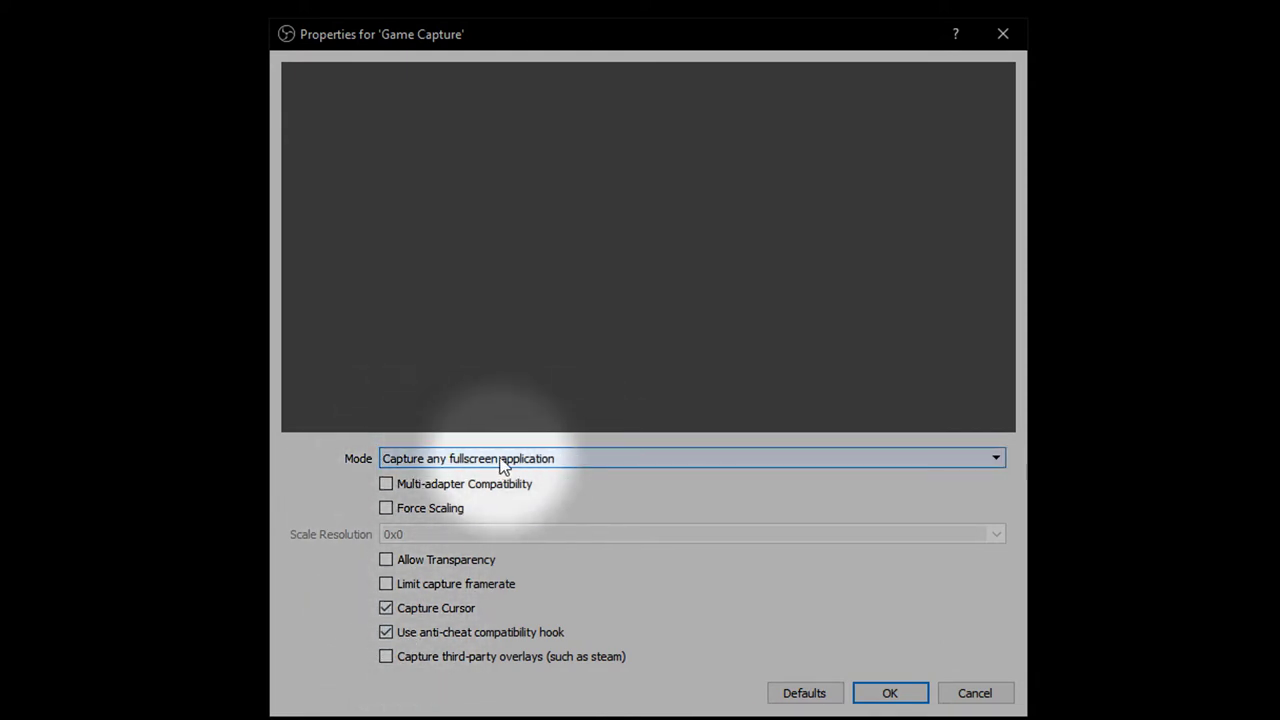
click(889, 692)
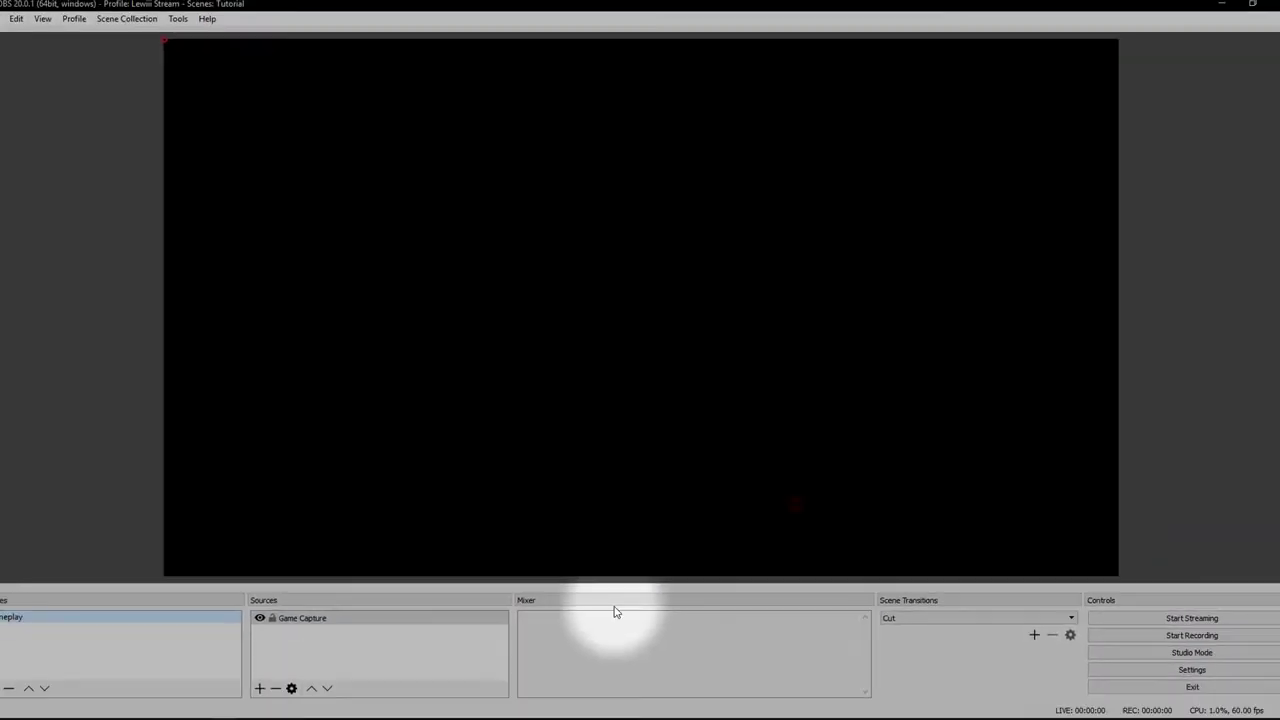
Try hiding and locking the Game Capture source, and restore it to visible and unlocked.
click(330, 607)
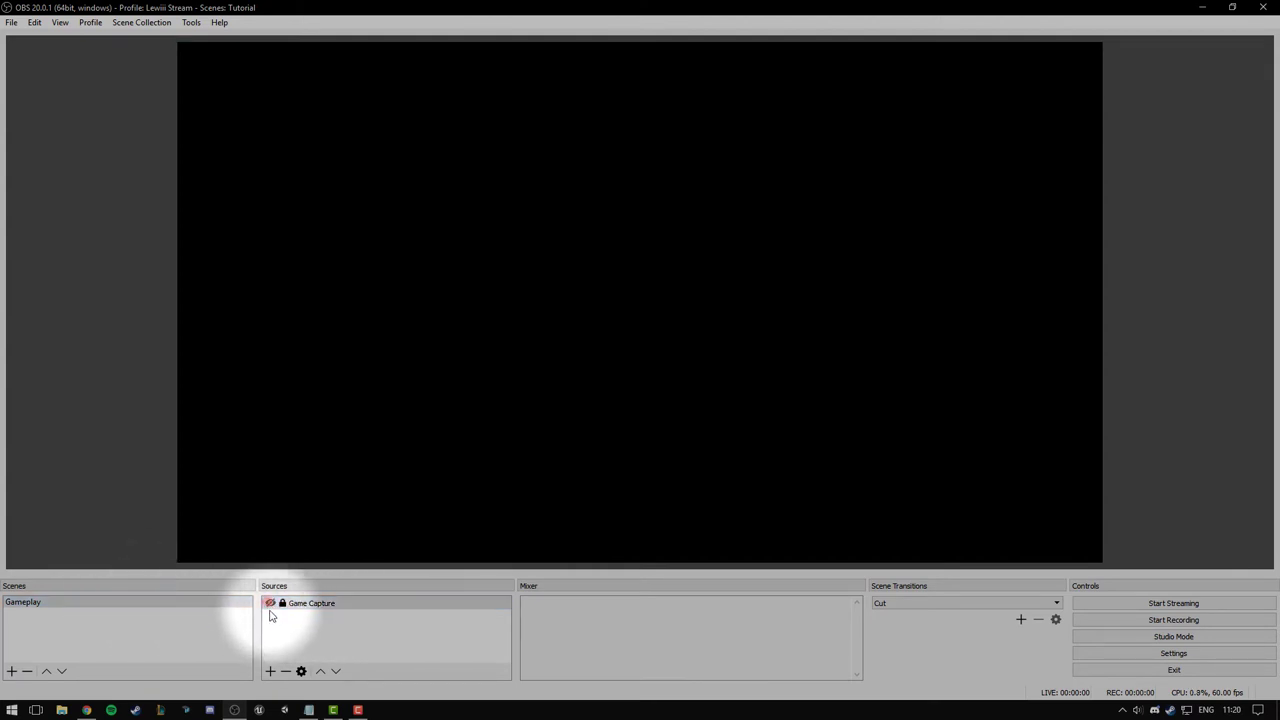
click(269, 609)
click(282, 604)
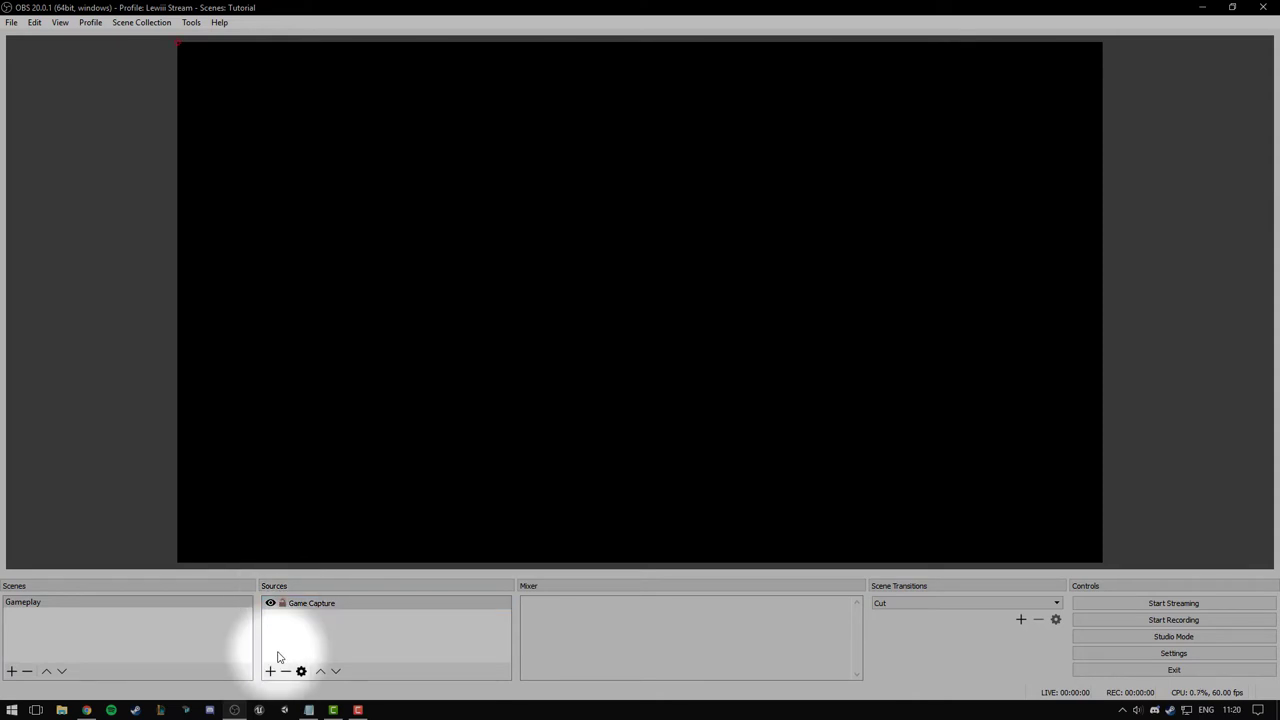
key(alt+Tab)
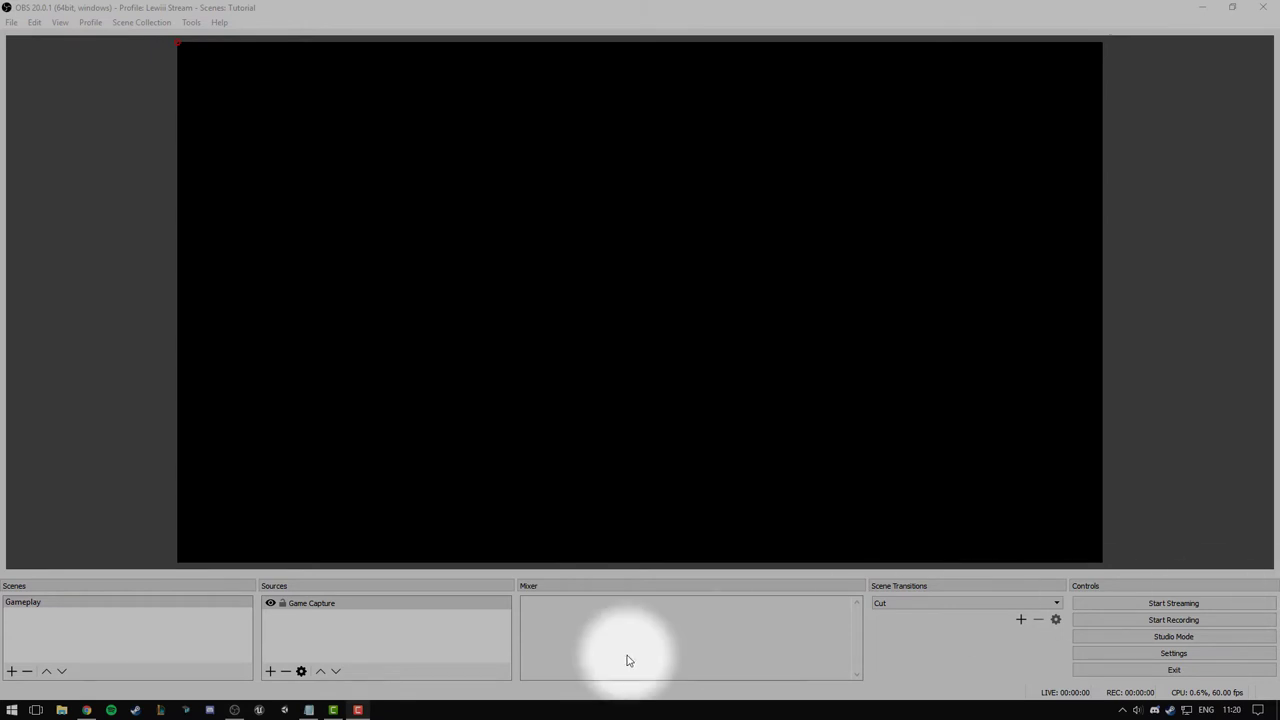
Add a new Video Capture Device source named Webcam to the Gameplay scene.
click(270, 671)
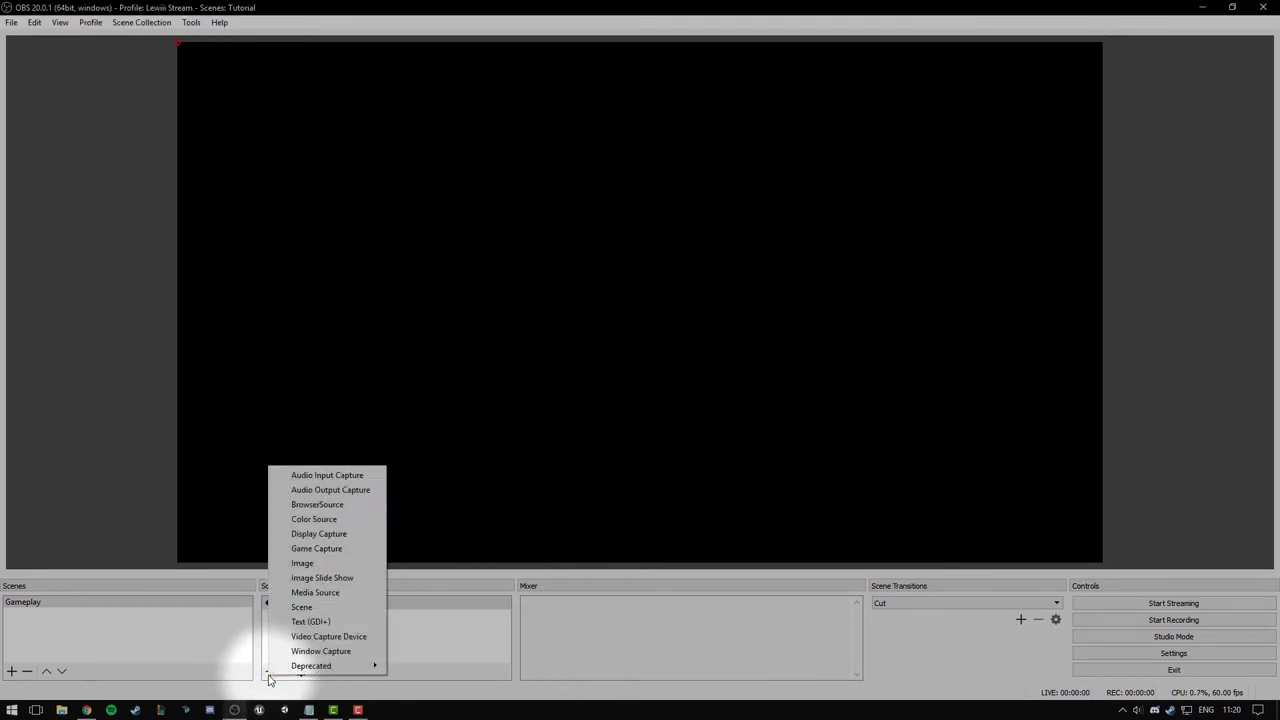
click(313, 637)
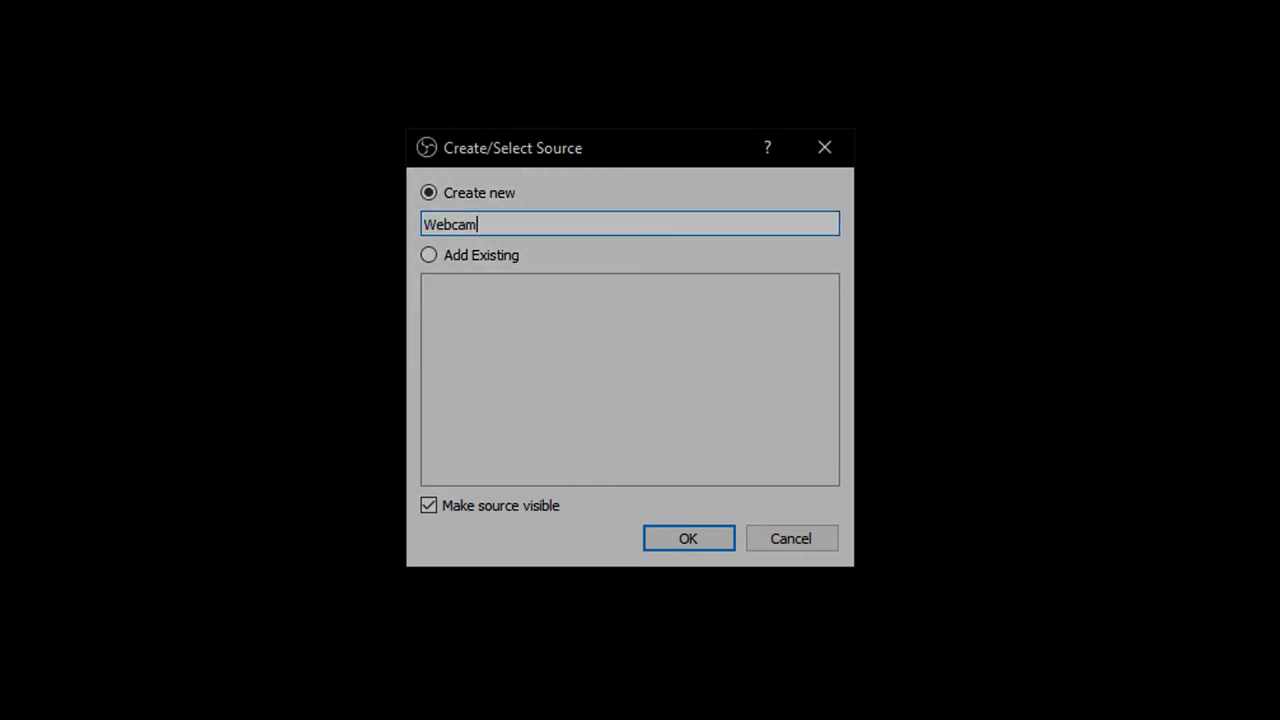
click(686, 539)
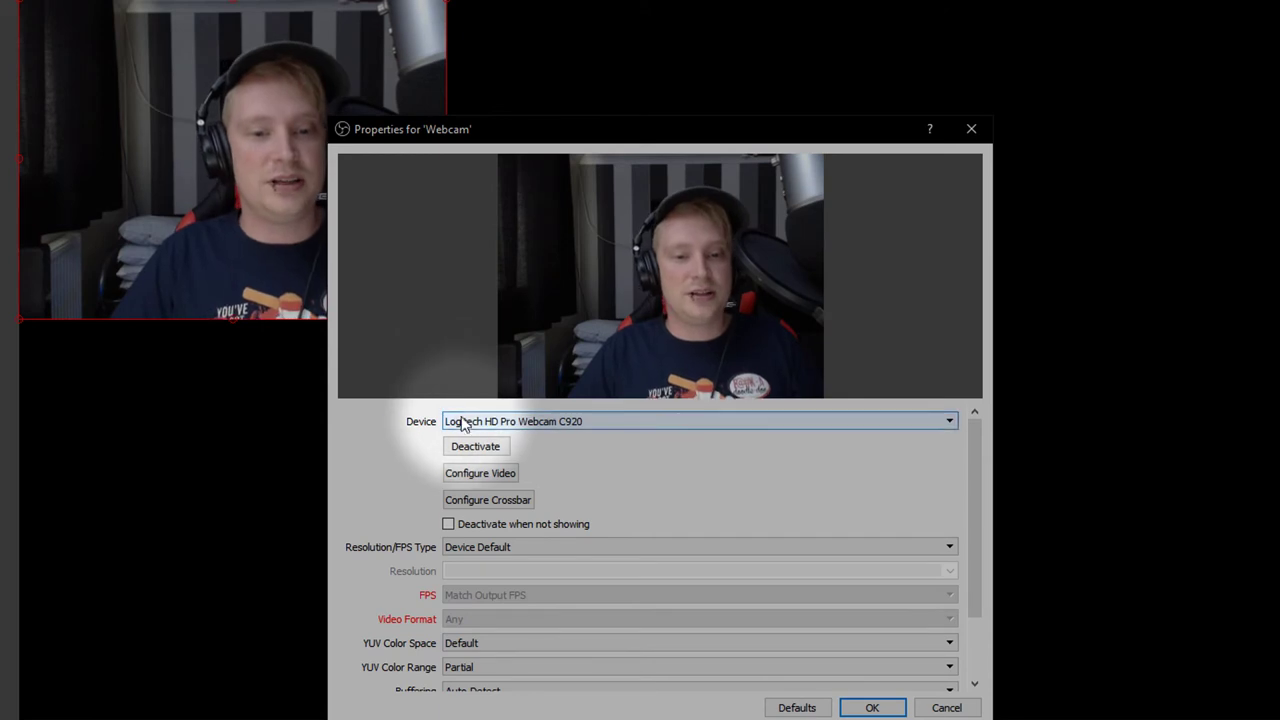
Review the available video devices and select Logitech HD Pro Webcam C920 for the Webcam source.
click(566, 421)
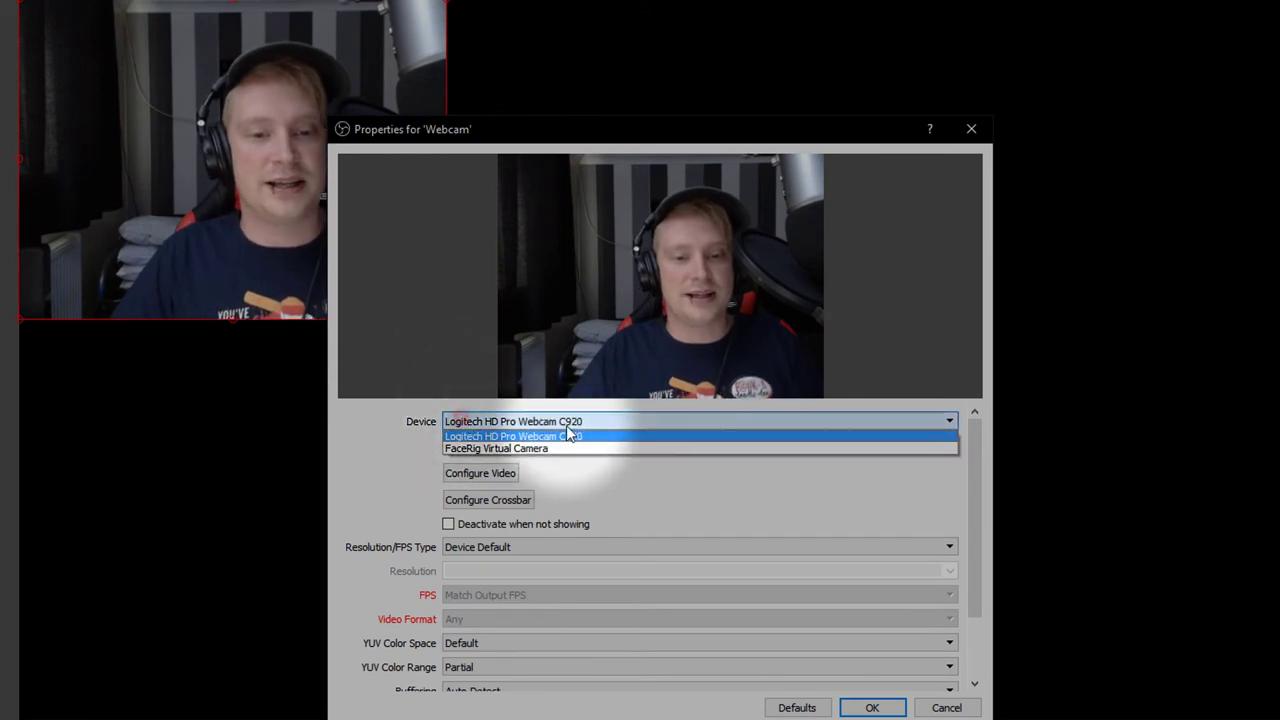
click(490, 437)
click(497, 423)
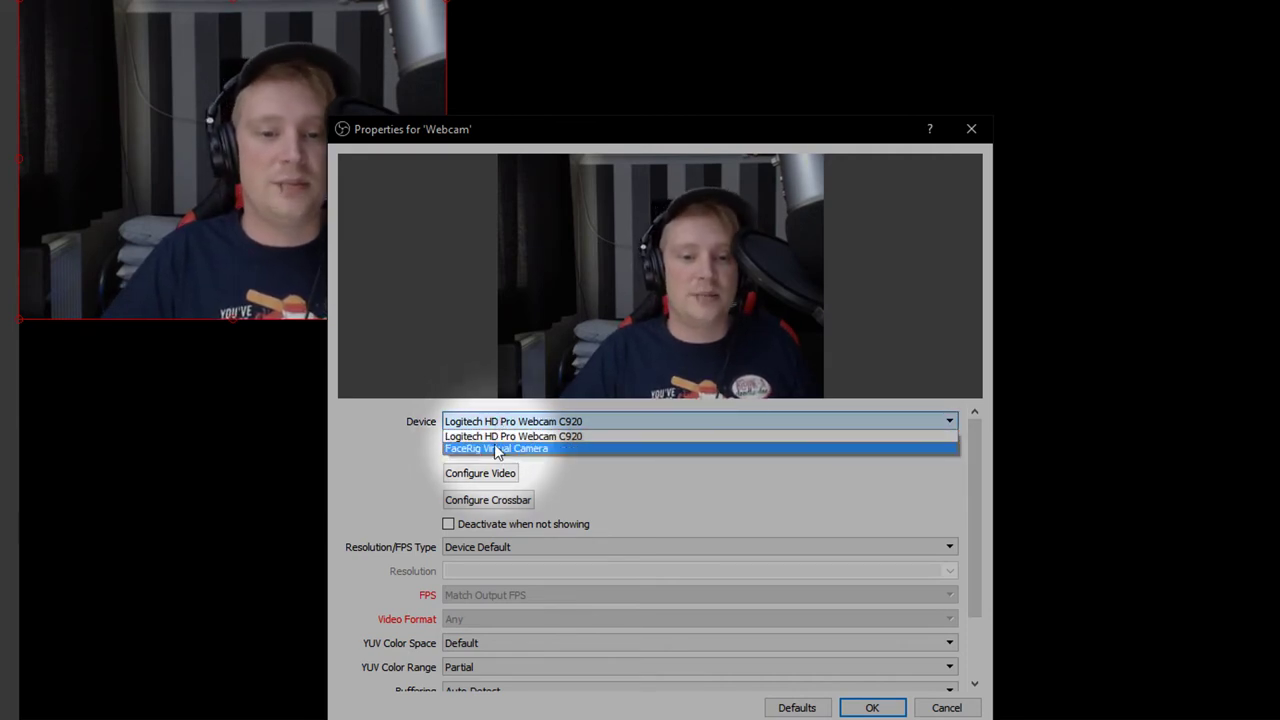
click(489, 438)
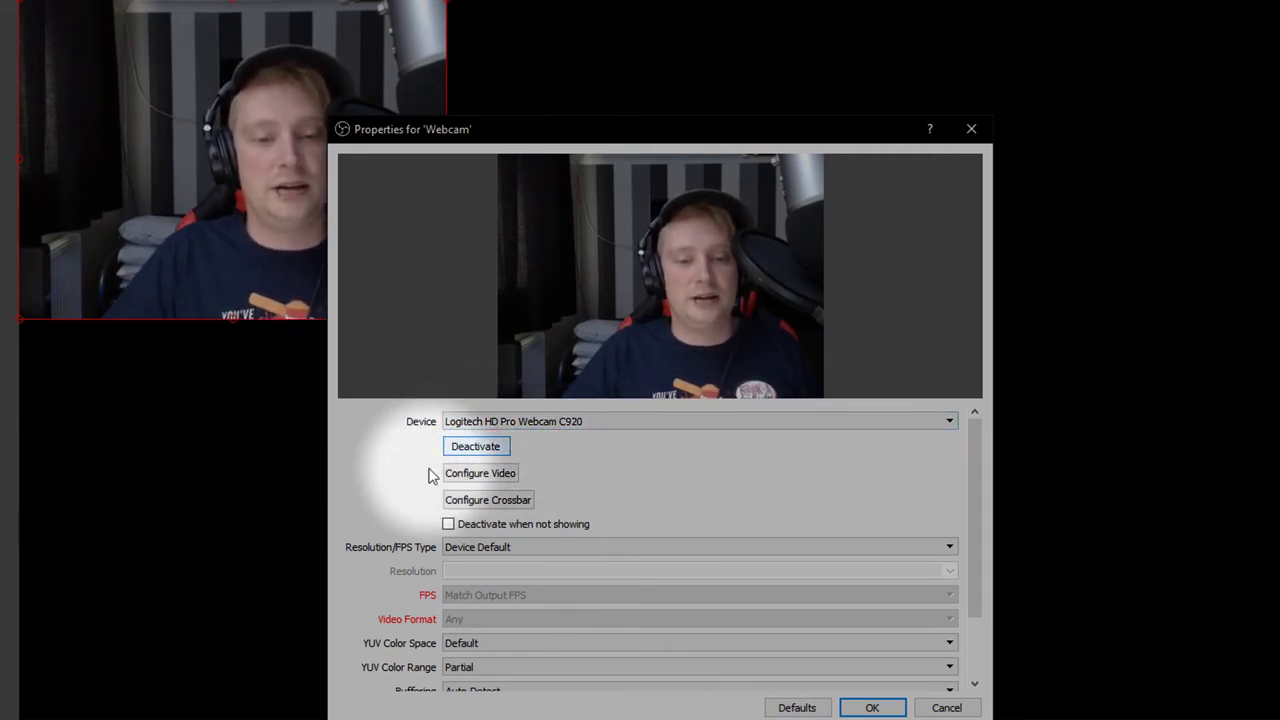
Examine the Logitech webcam's advanced image settings in its video configuration, and cancel without changing them.
click(475, 477)
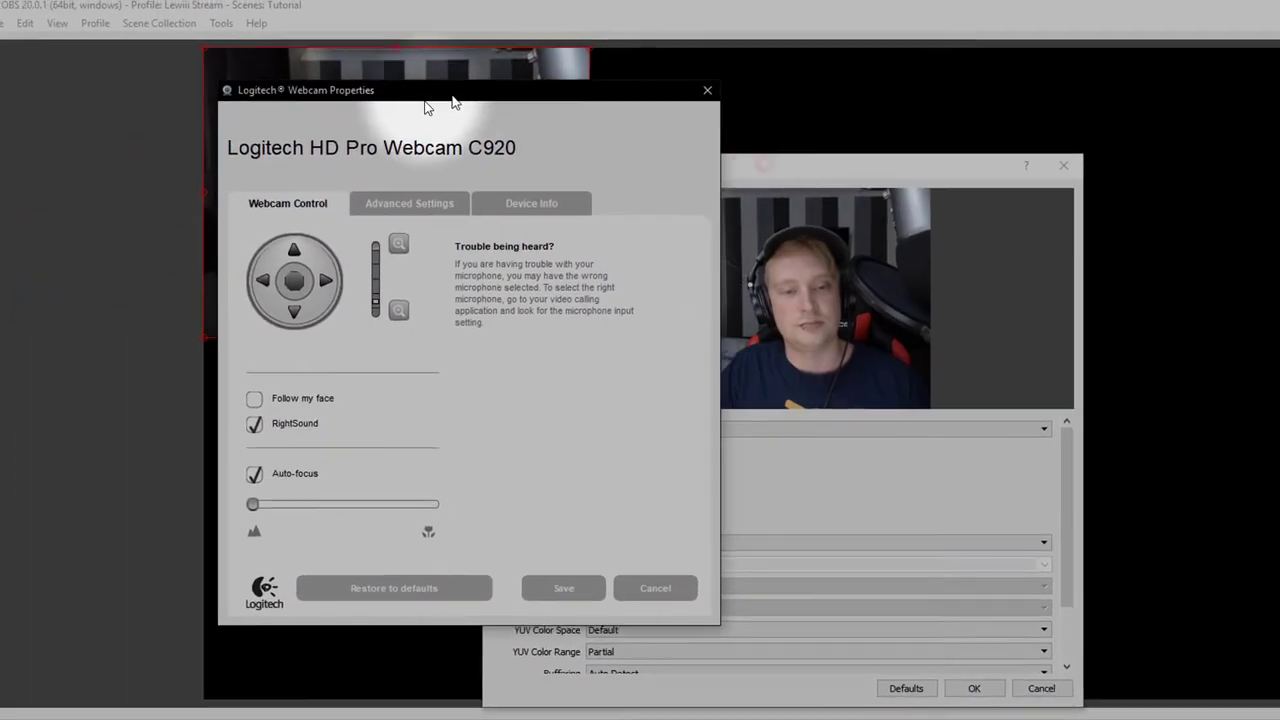
drag(452, 98, 313, 119)
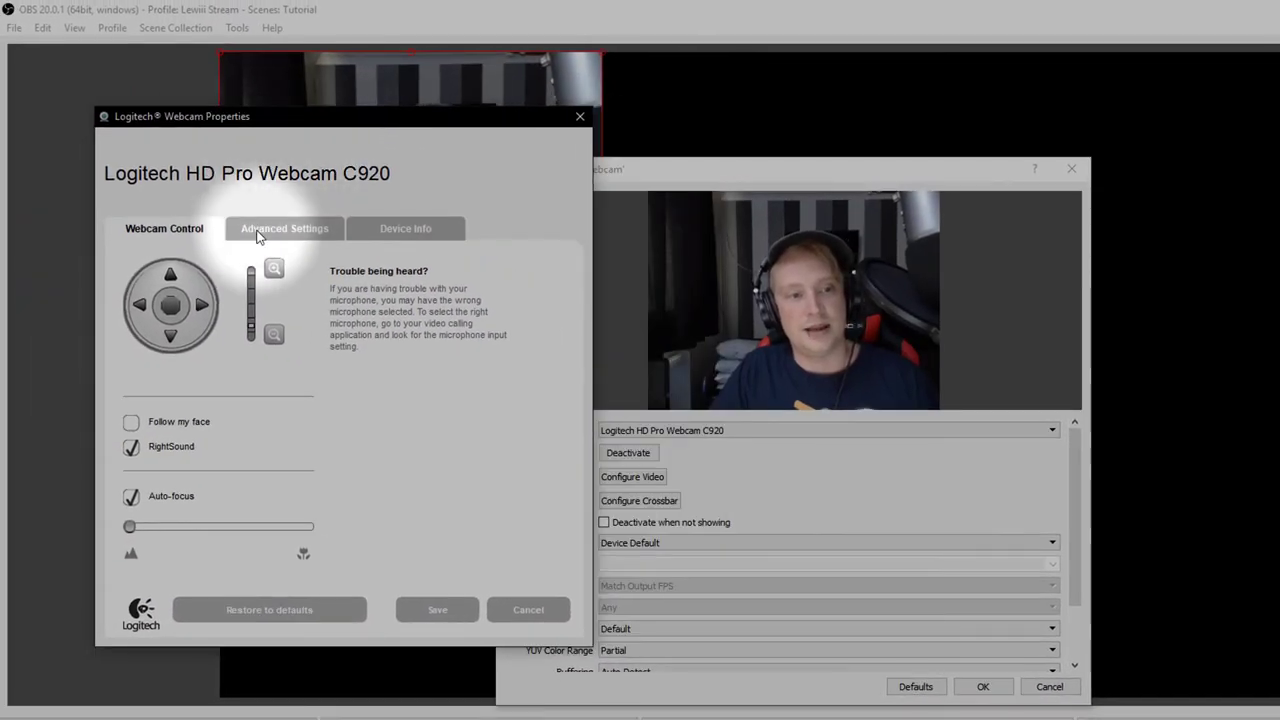
click(257, 230)
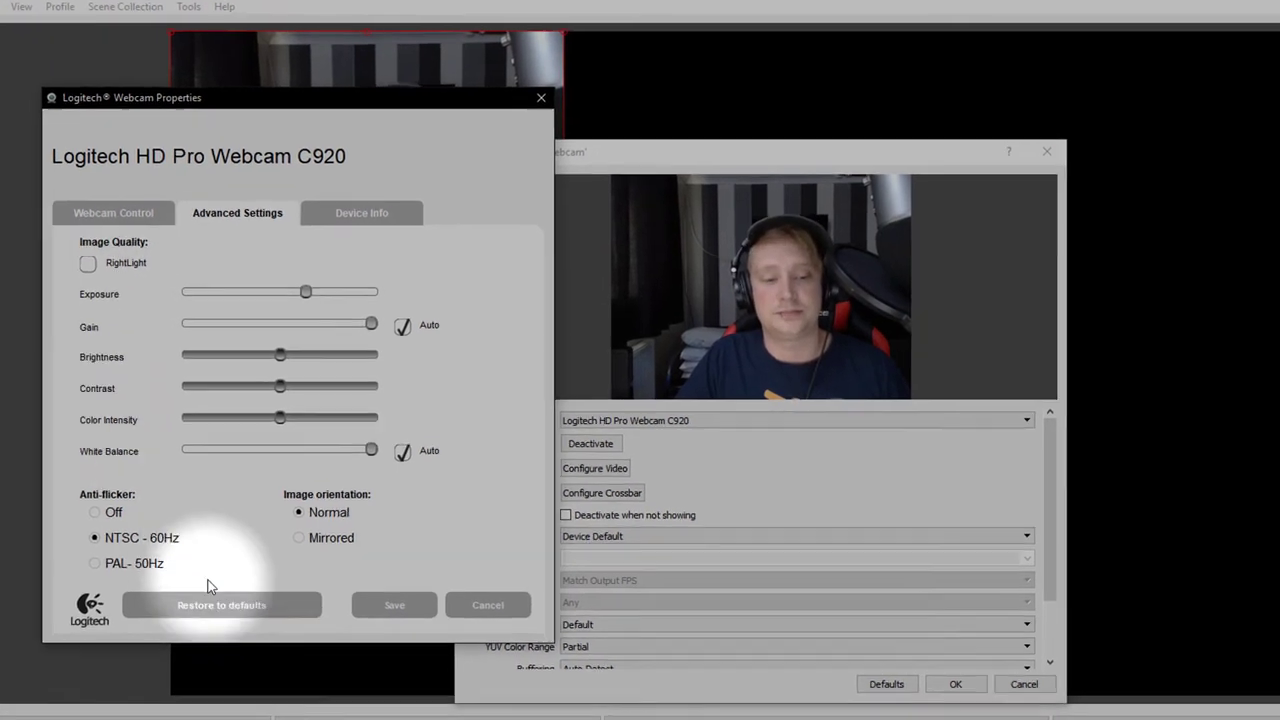
click(528, 609)
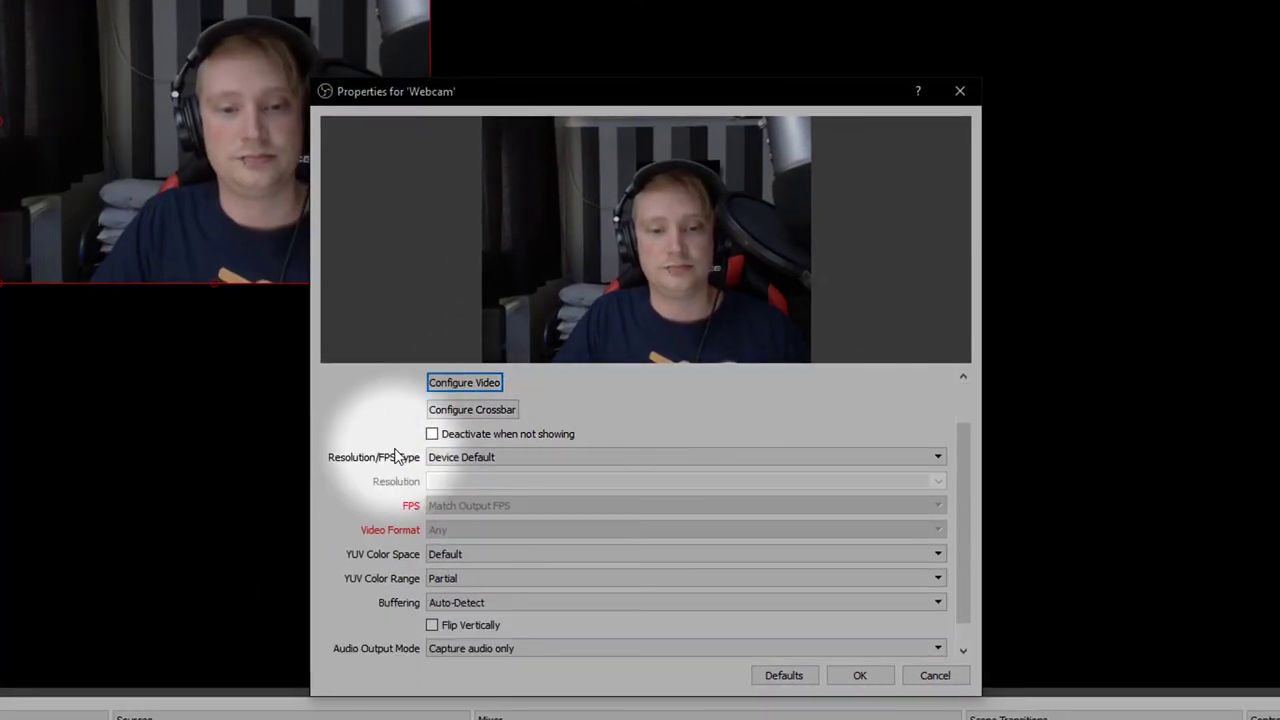
Enable Deactivate when not showing for the Webcam source.
scroll(480, 430, up, 1)
scroll(414, 423, down, 1)
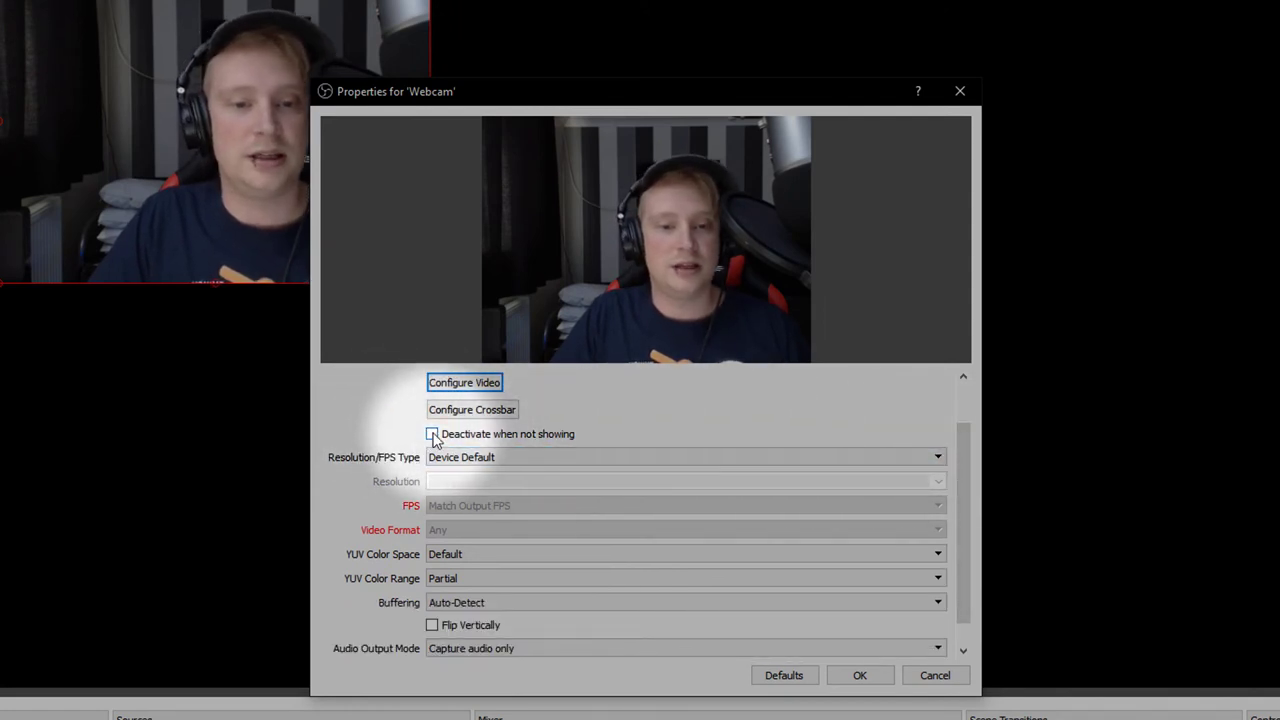
click(432, 435)
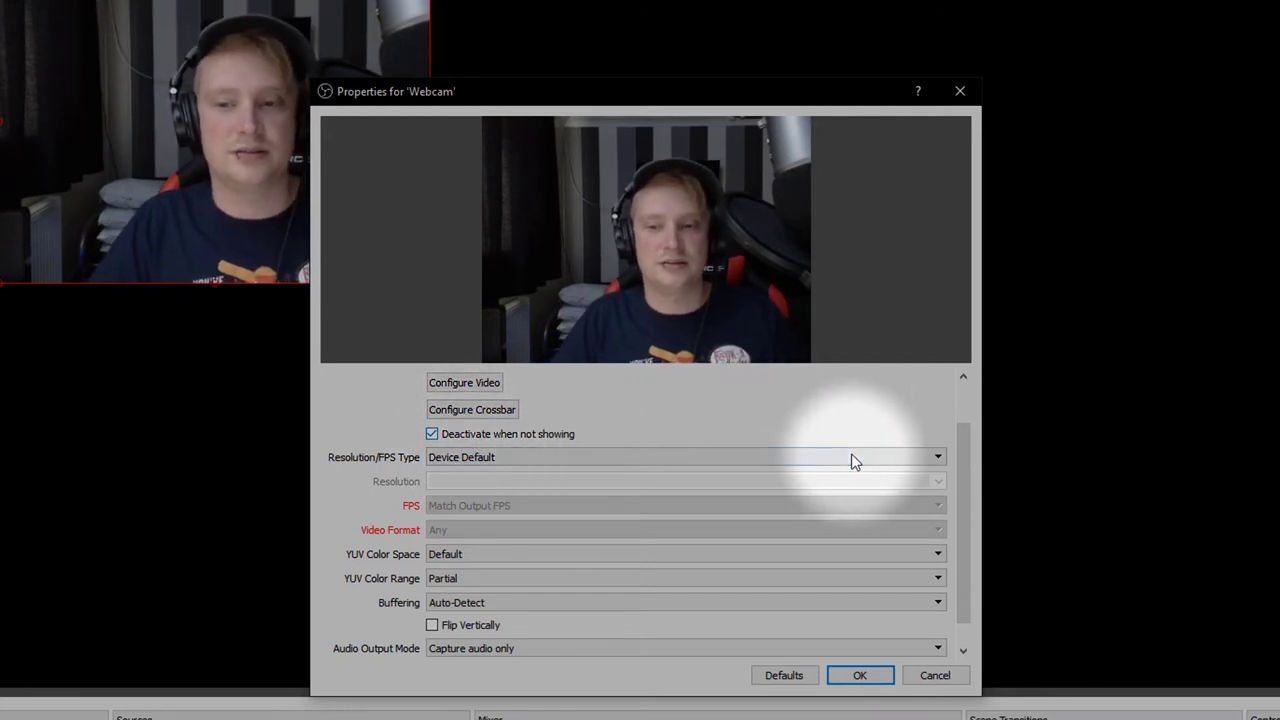
Set the Webcam's Resolution/FPS Type to Custom with a 1280x720 resolution, keeping FPS at Match Output FPS.
scroll(965, 470, down, 1)
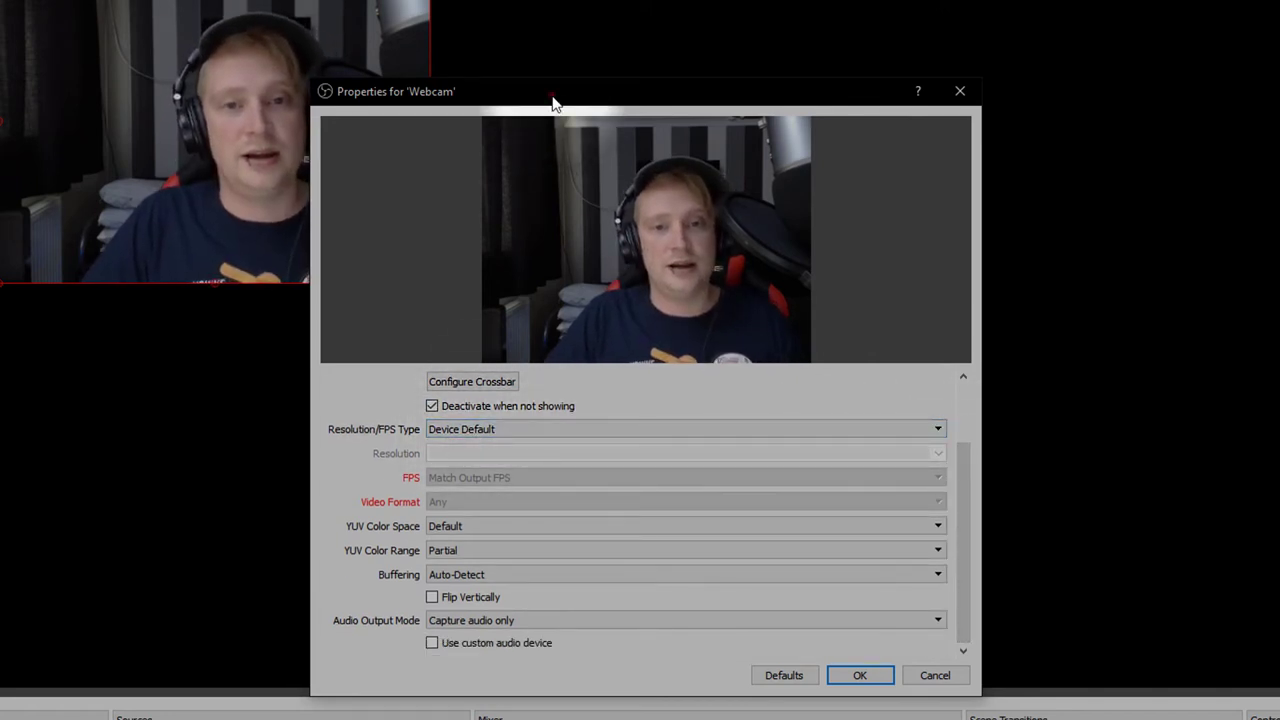
drag(551, 100, 749, 110)
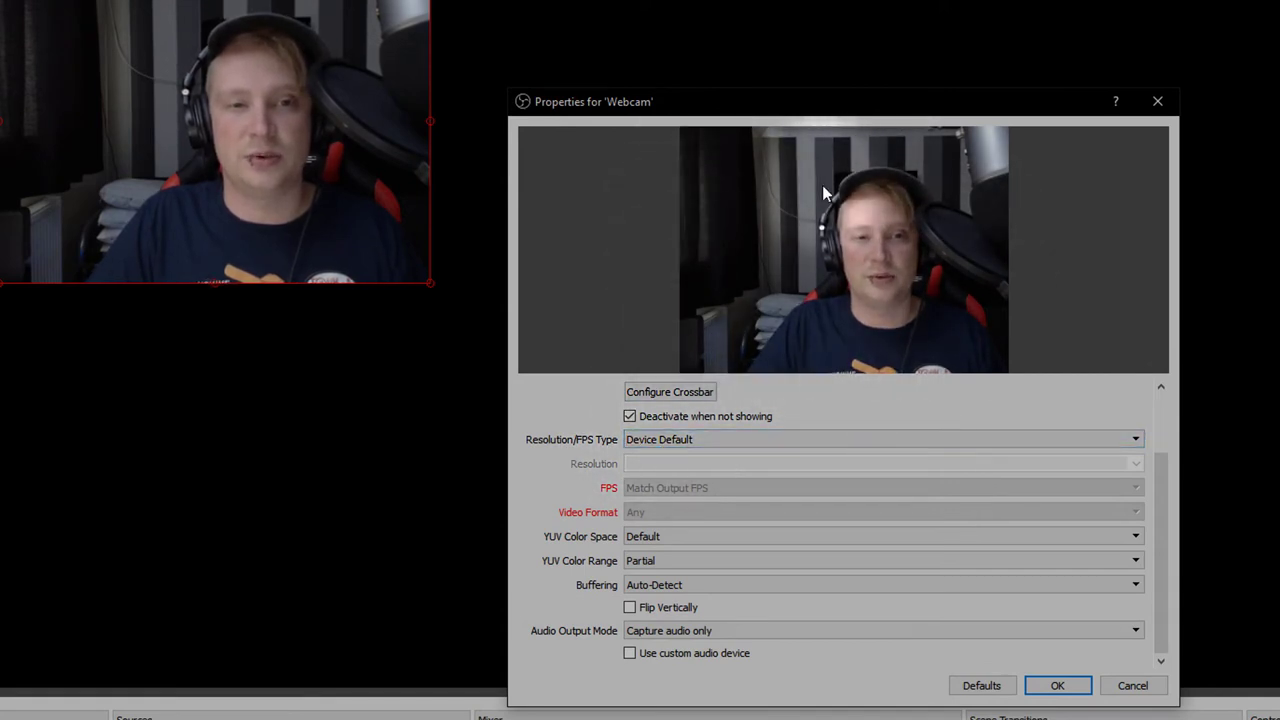
click(645, 449)
click(655, 465)
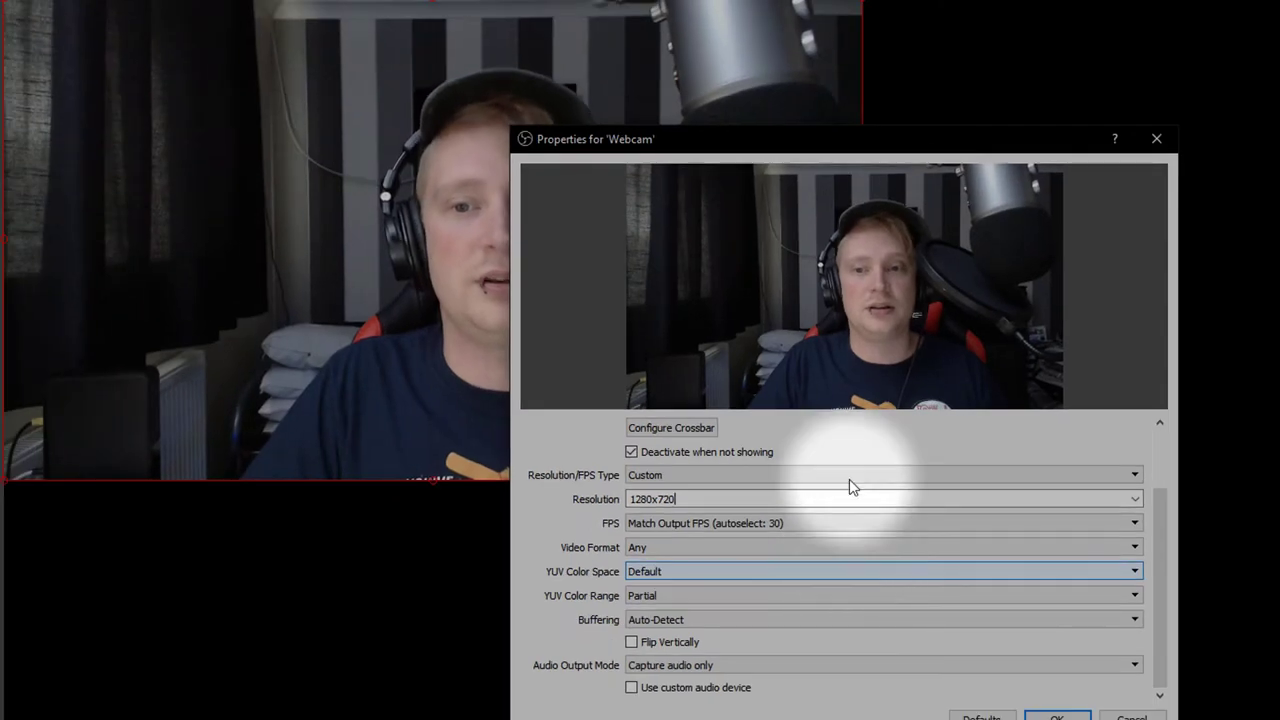
drag(907, 147, 836, 42)
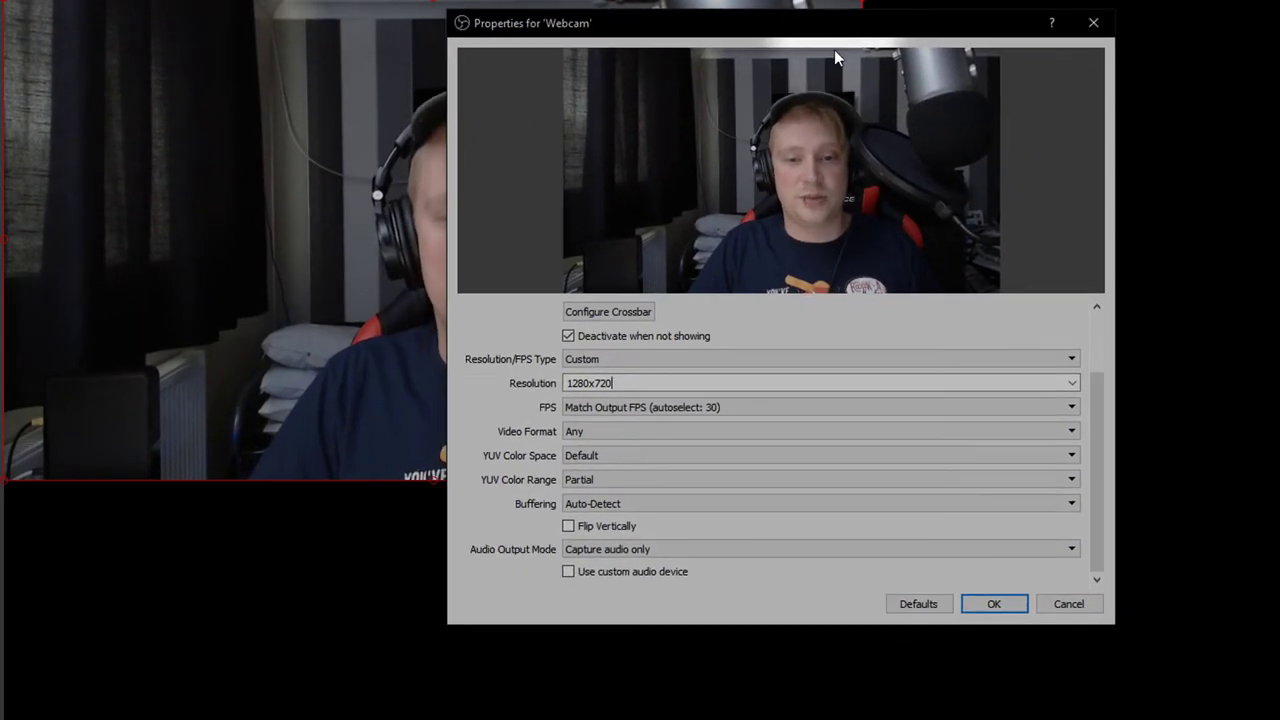
click(600, 408)
click(589, 423)
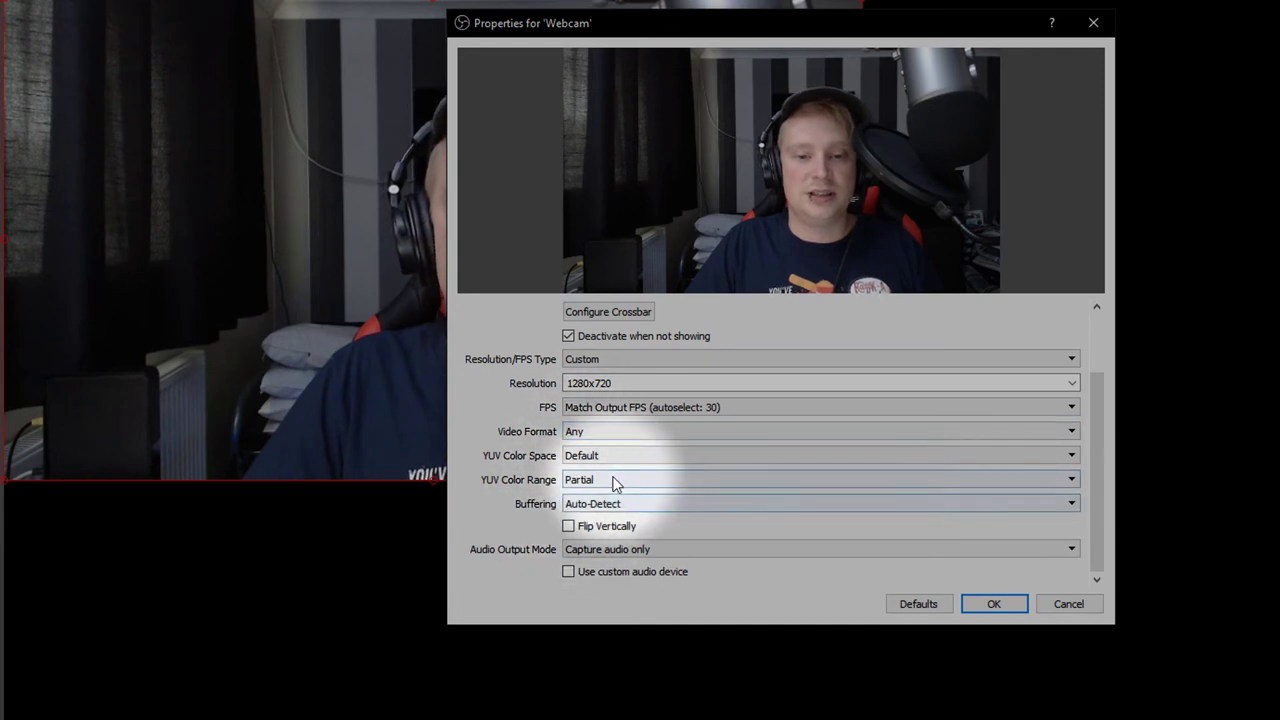
Try flipping the webcam image vertically, and turn the flip off again.
click(568, 527)
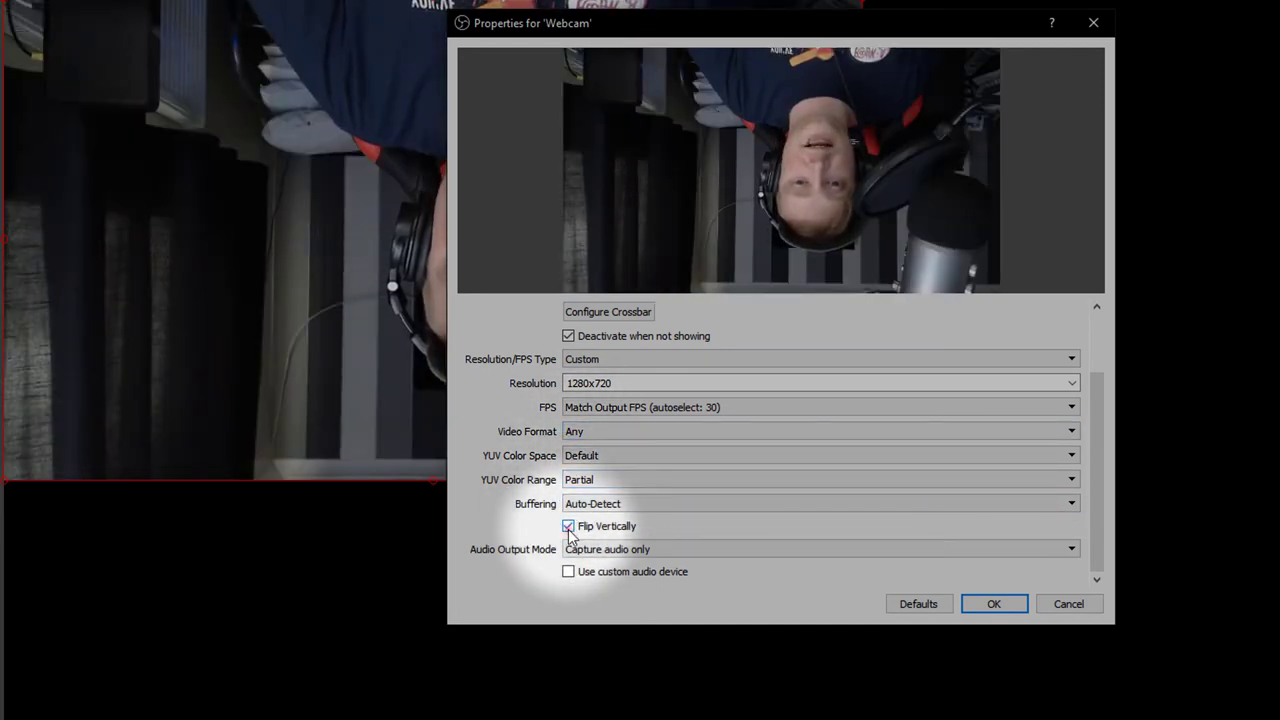
click(568, 528)
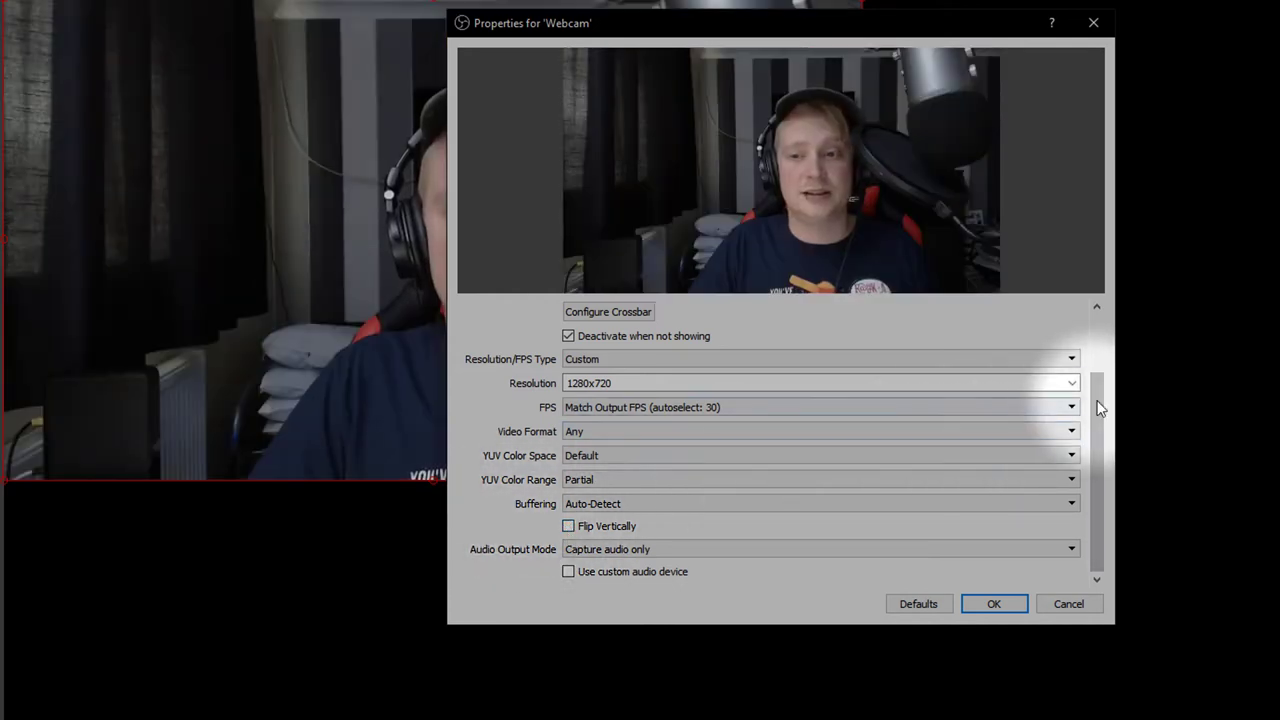
Keep Capture audio only as the Webcam's audio output mode and accept the source properties.
click(605, 550)
click(605, 564)
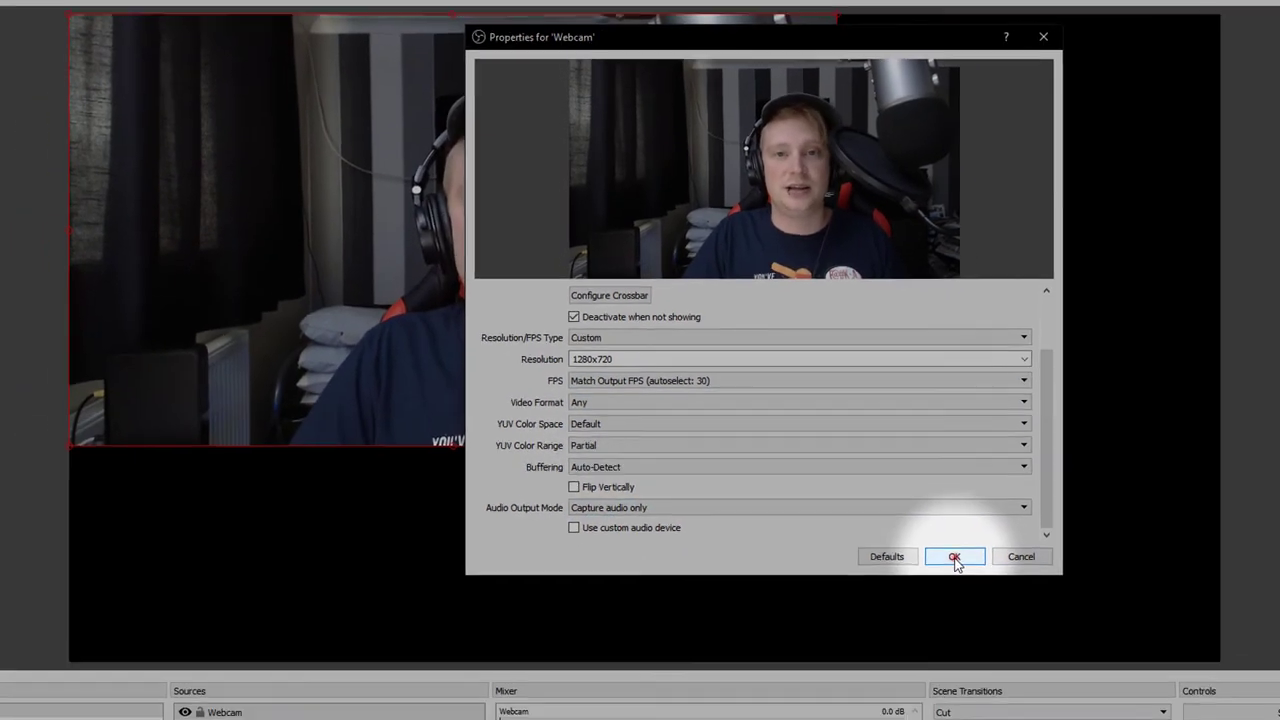
click(994, 604)
Scale the webcam image to about a third of the canvas width and place it in the canvas's bottom-right corner.
drag(733, 334, 752, 263)
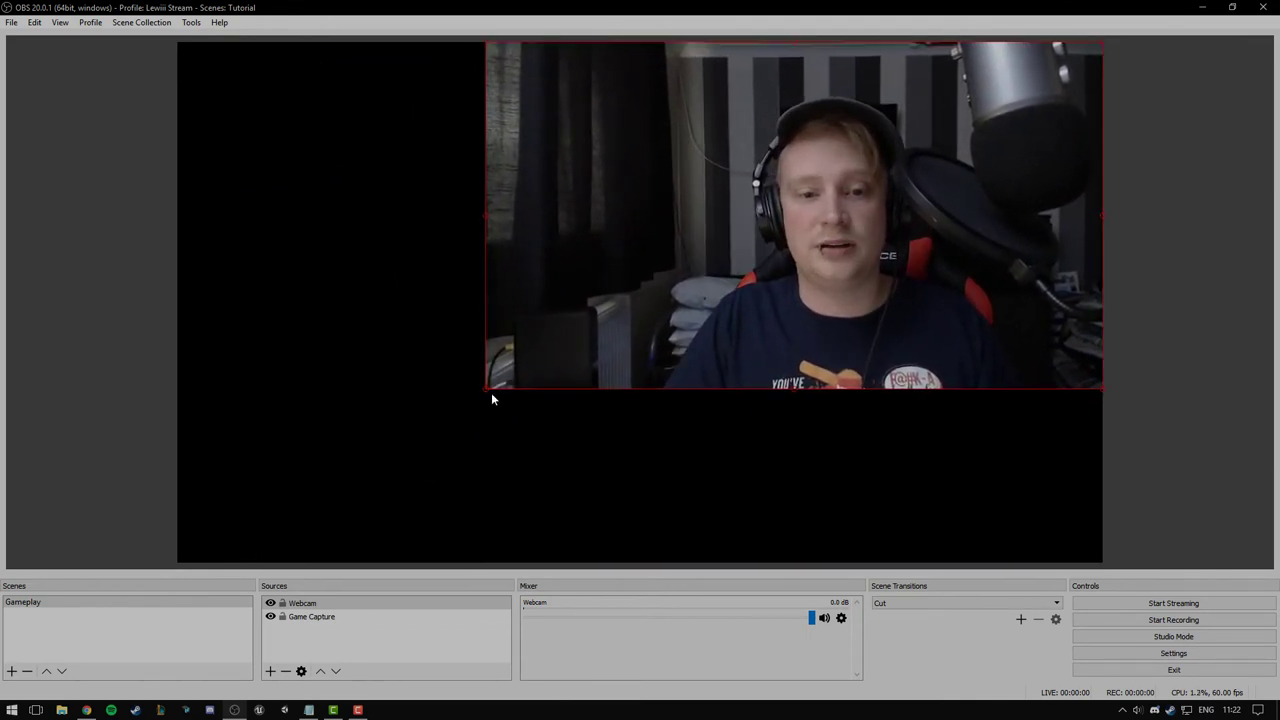
drag(491, 392, 1065, 537)
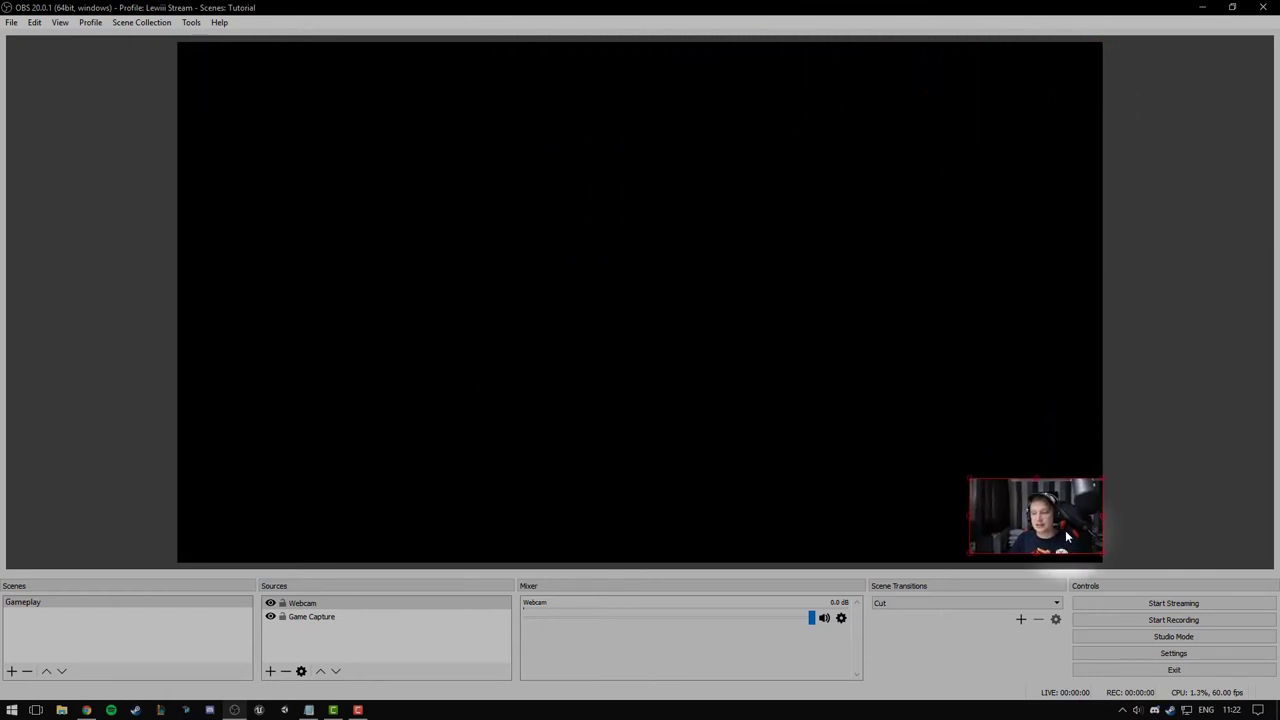
drag(969, 493, 875, 425)
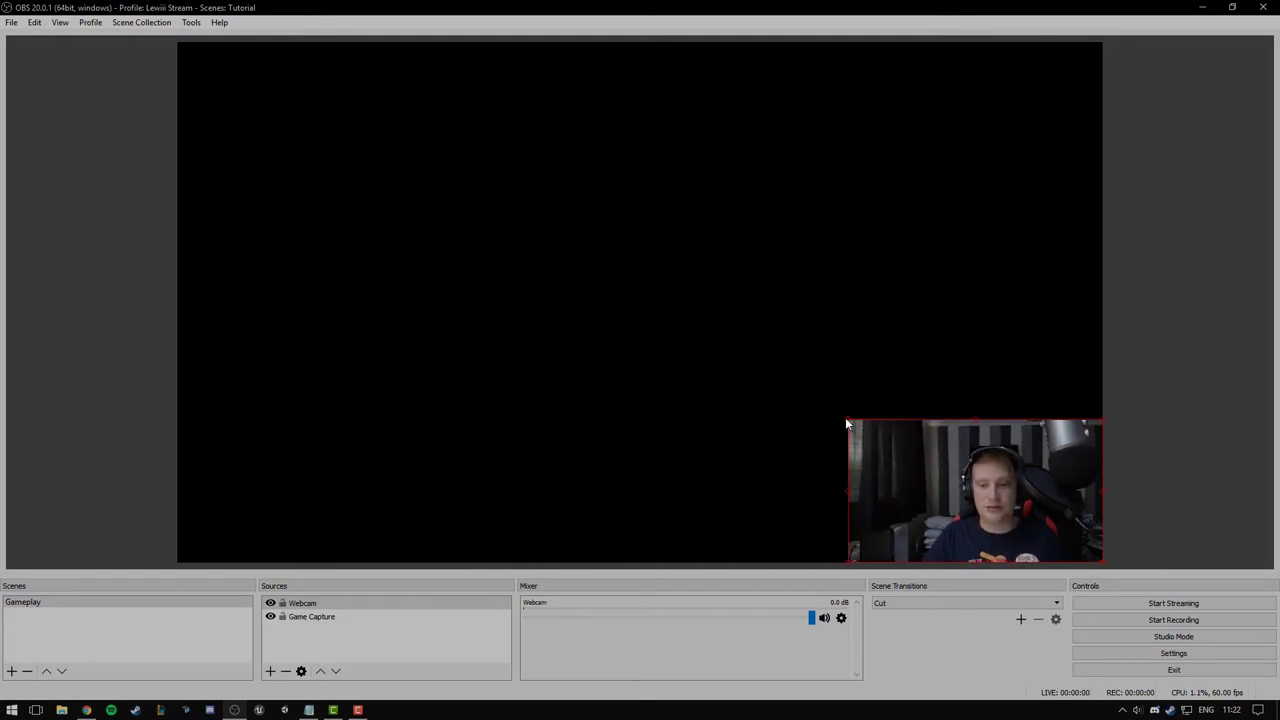
mouse_move(846, 423)
mouse_down()
mouse_move(872, 408)
mouse_move(953, 283)
mouse_move(976, 47)
mouse_move(208, 44)
mouse_move(236, 111)
mouse_move(299, 143)
mouse_move(317, 170)
mouse_move(609, 283)
mouse_move(924, 468)
mouse_move(817, 388)
mouse_move(836, 404)
mouse_up()
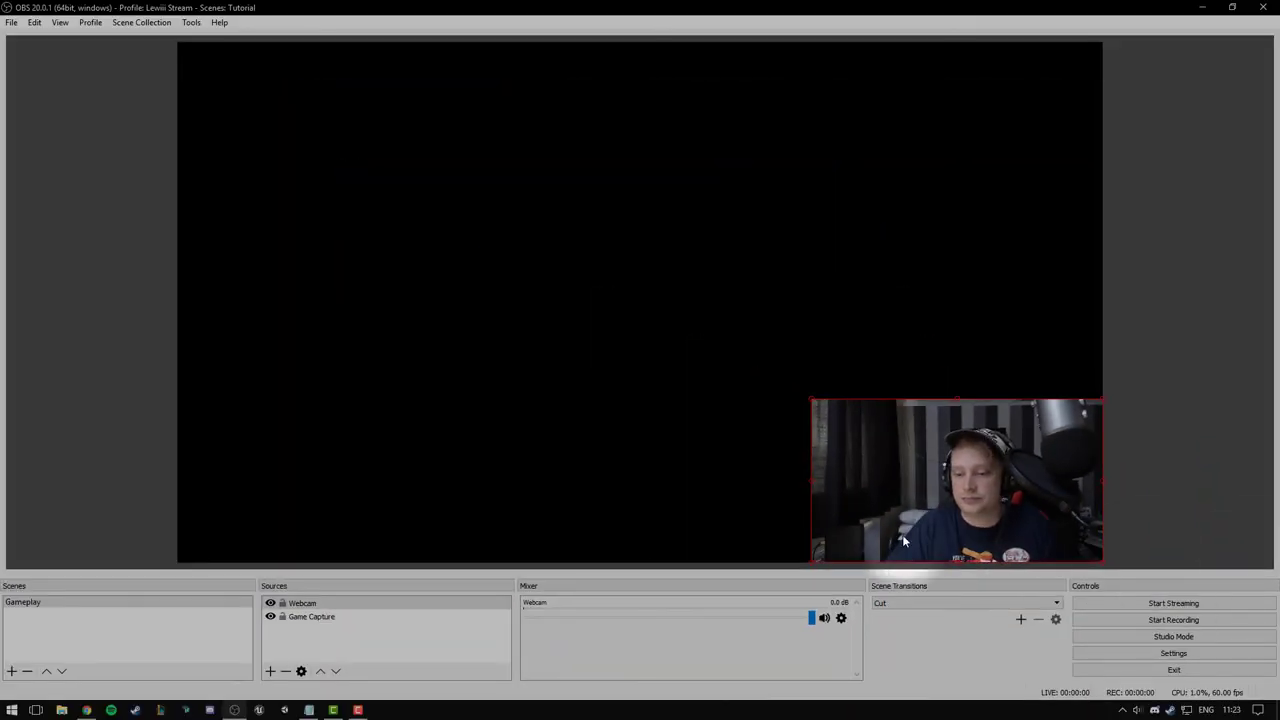
Hide the Webcam source in the Gameplay scene.
click(270, 607)
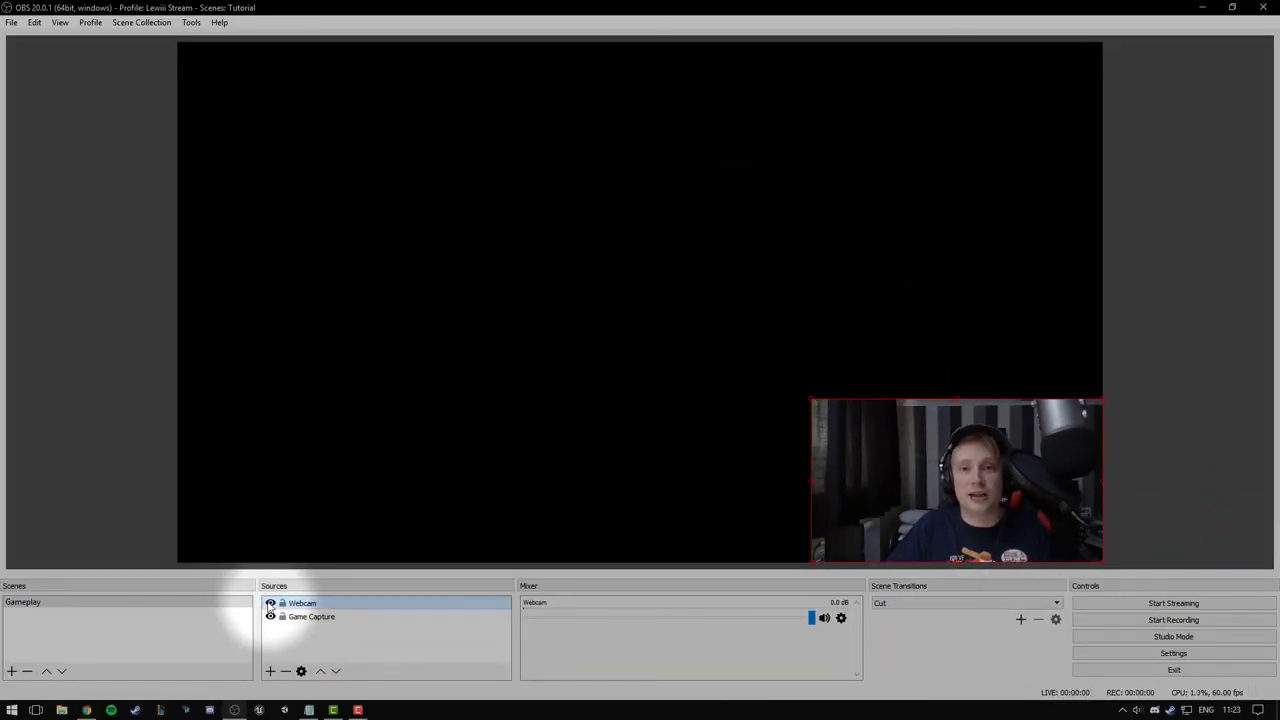
click(270, 604)
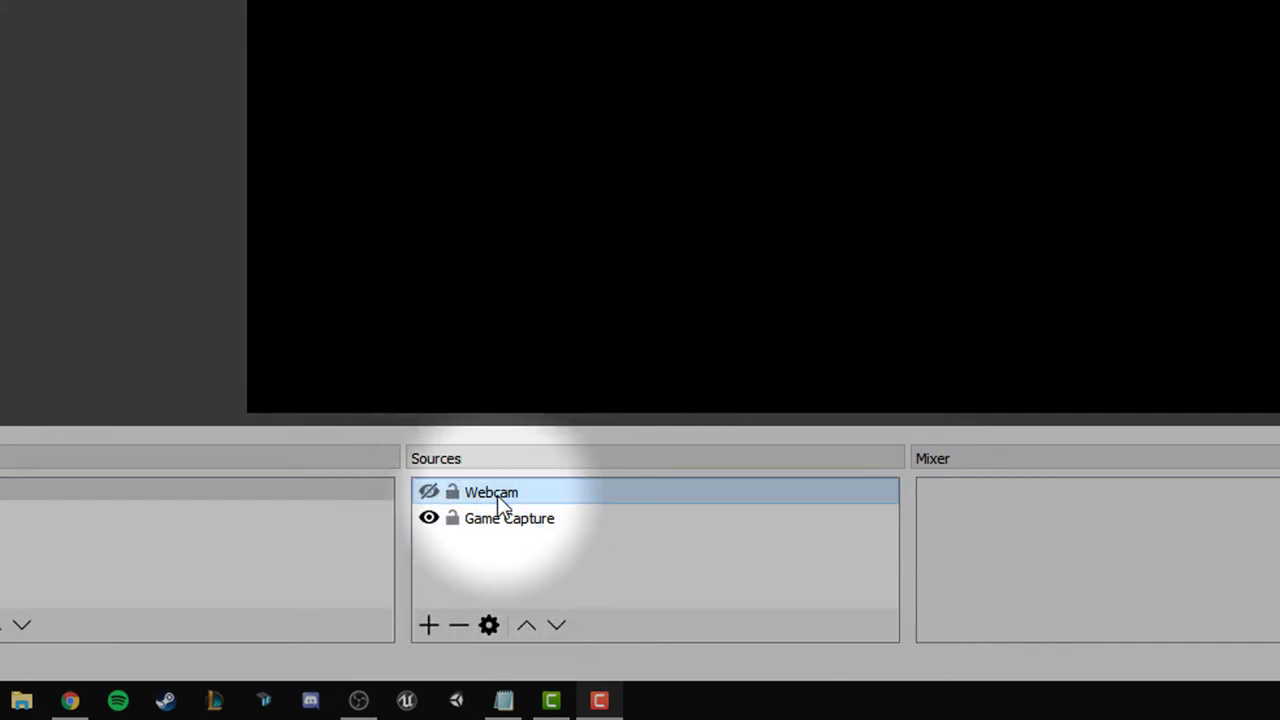
Try placing the Webcam source below Game Capture, and move it back above it.
drag(491, 490, 491, 534)
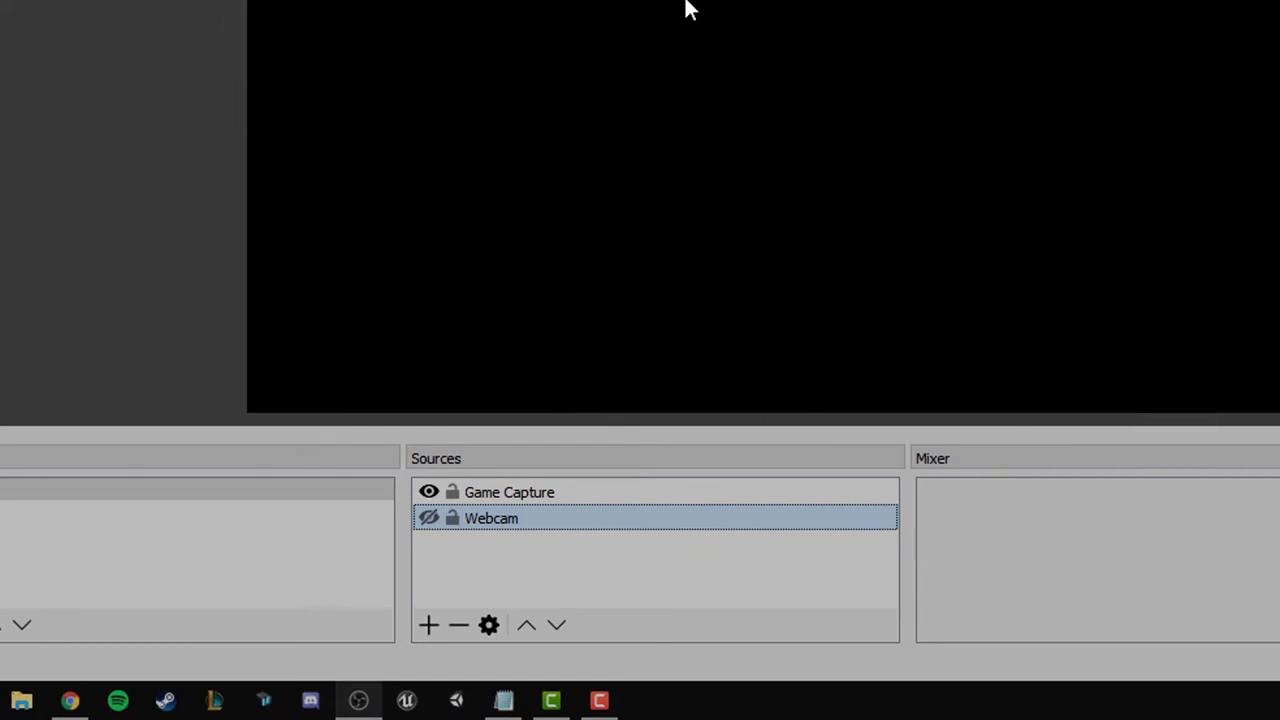
drag(491, 516, 492, 490)
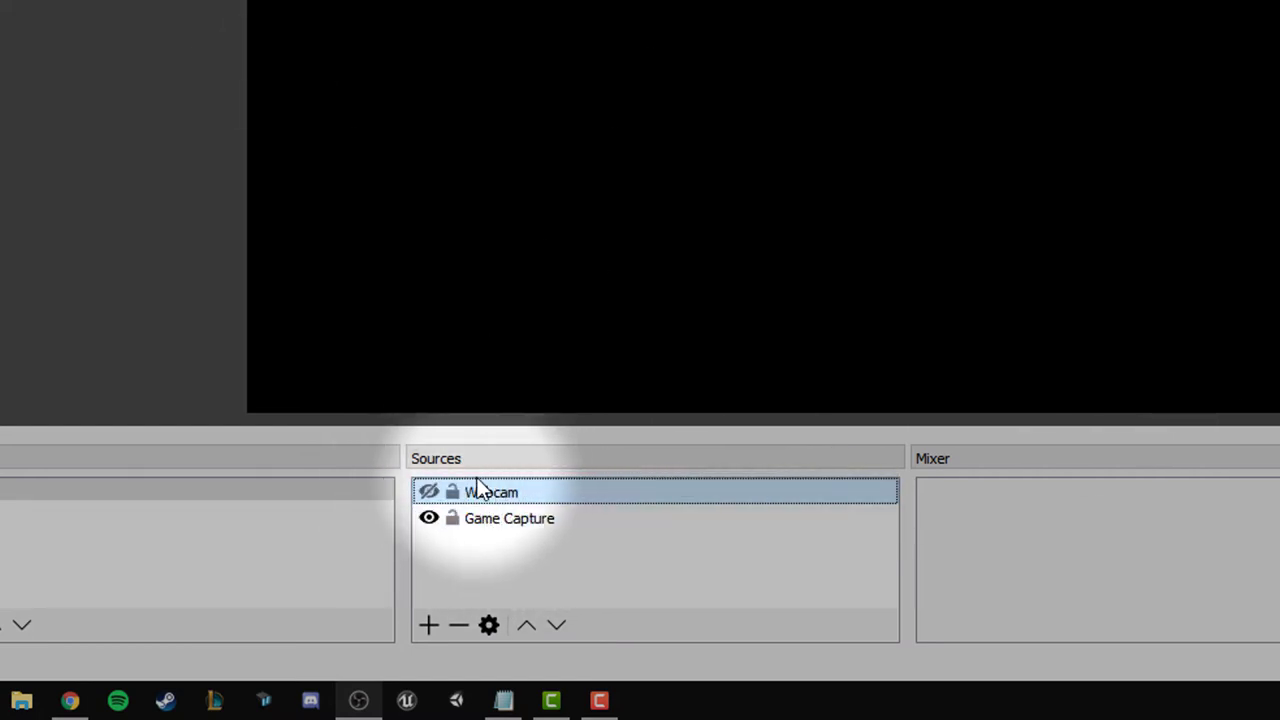
Lock both the Webcam and Game Capture sources.
click(452, 491)
click(452, 518)
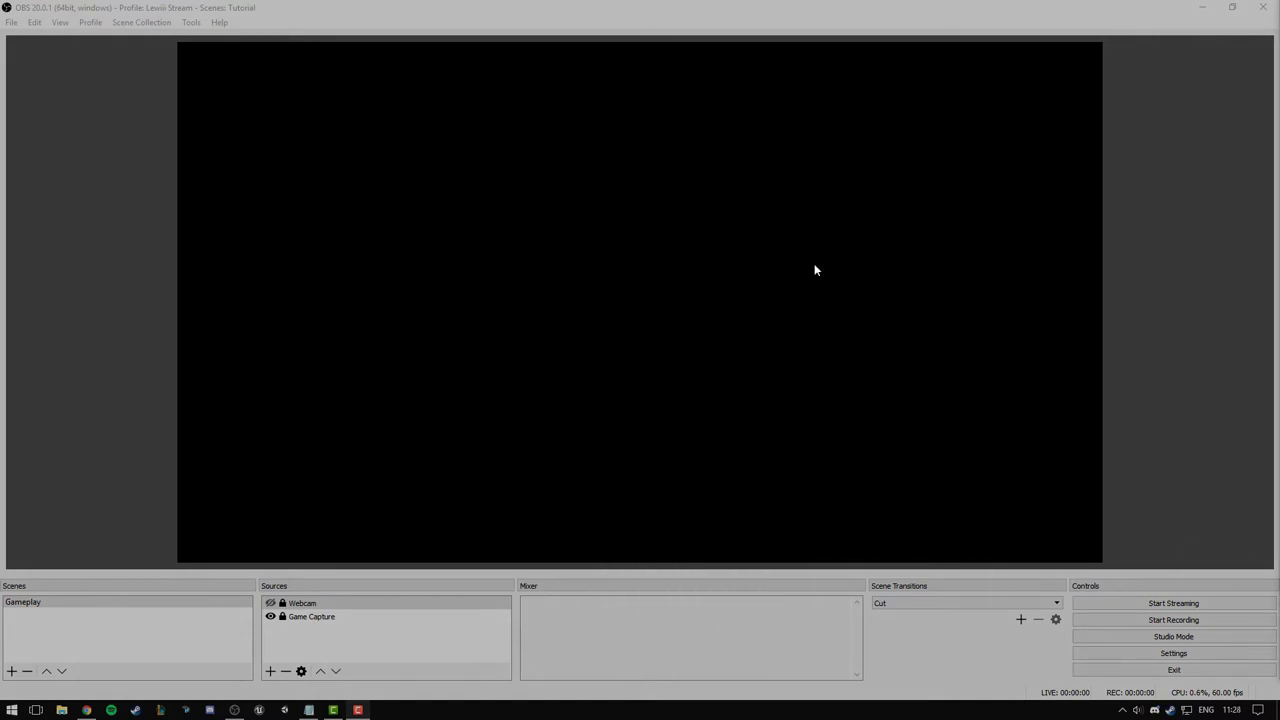
Open the program settings and review the available languages and themes, keeping the Default theme.
click(1157, 654)
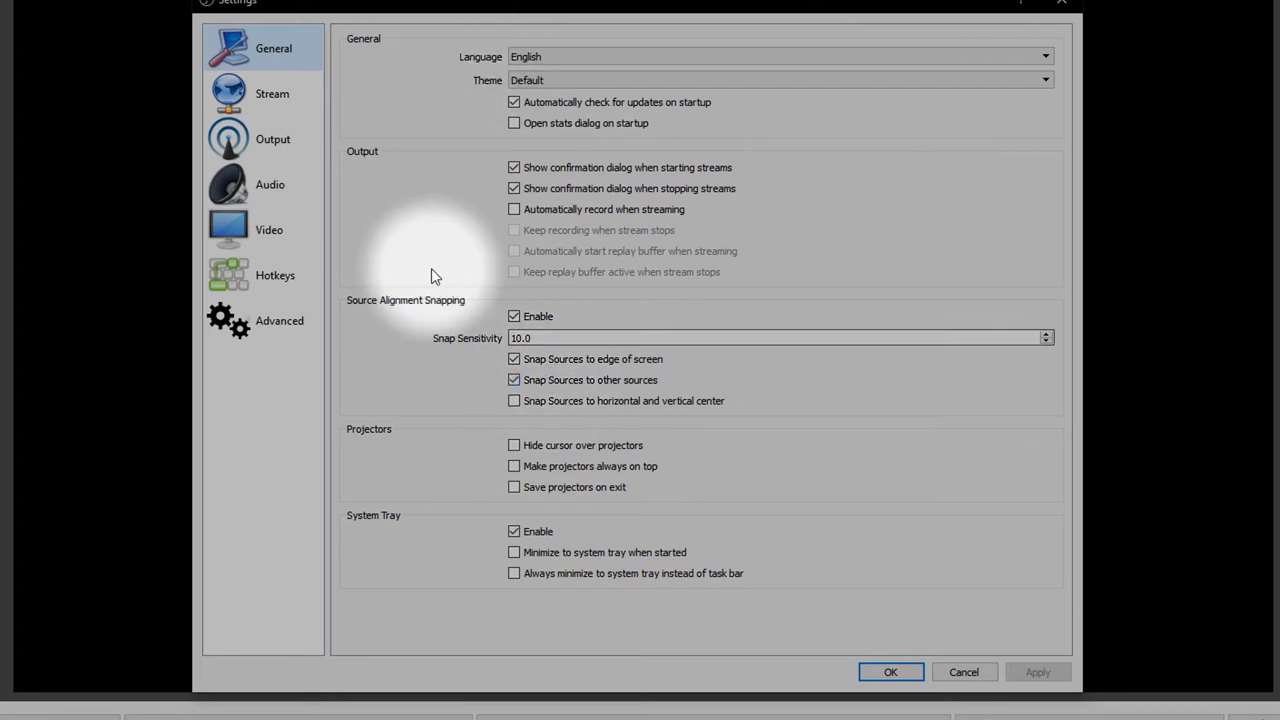
click(525, 57)
click(534, 131)
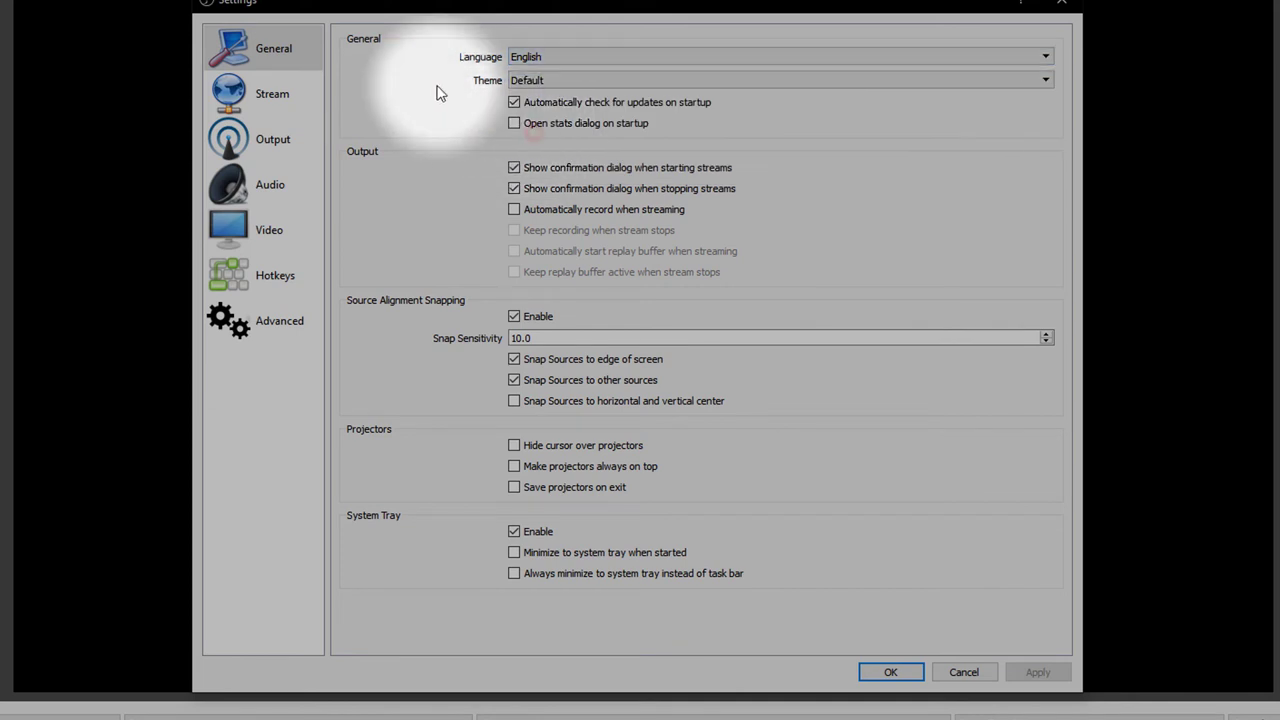
click(545, 80)
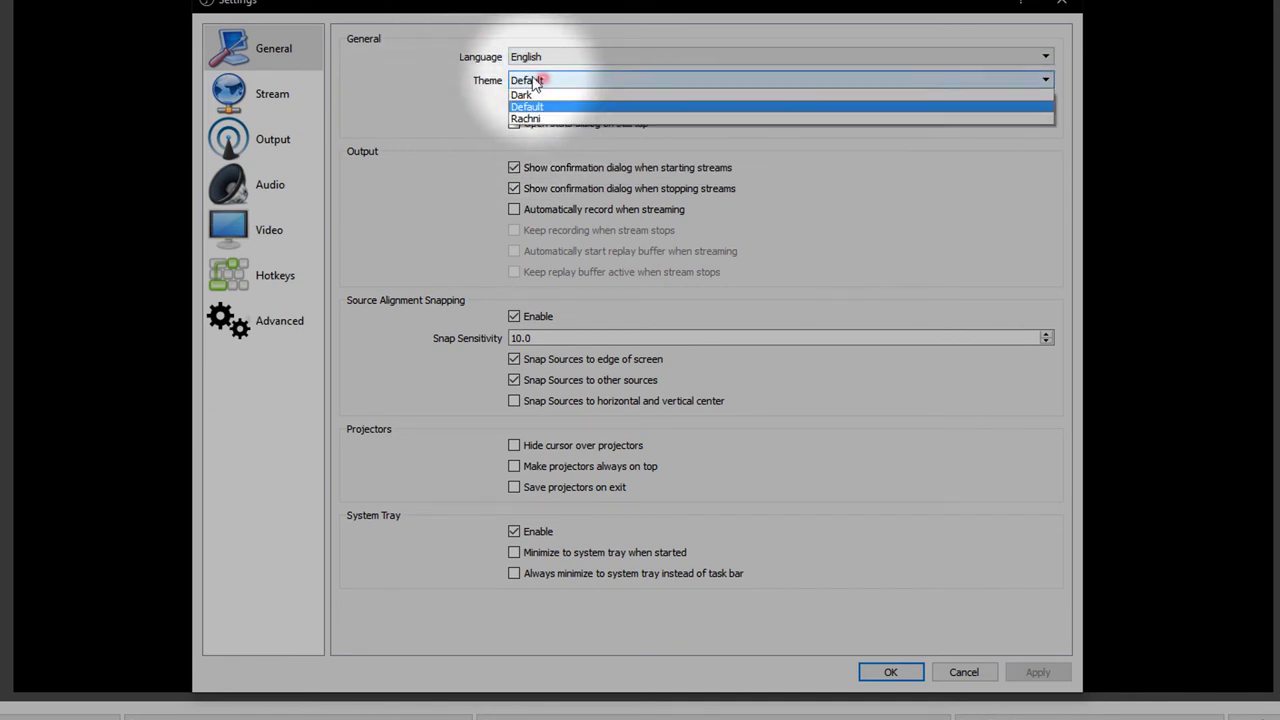
click(495, 118)
click(520, 80)
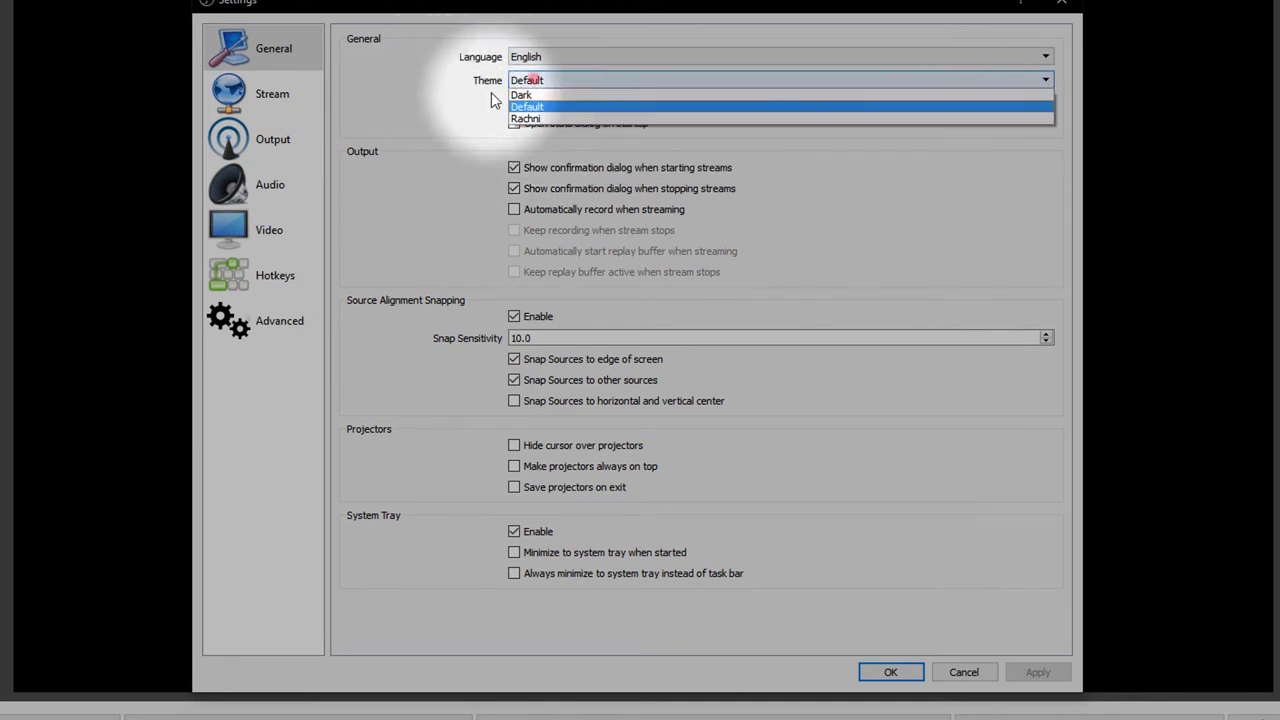
click(526, 107)
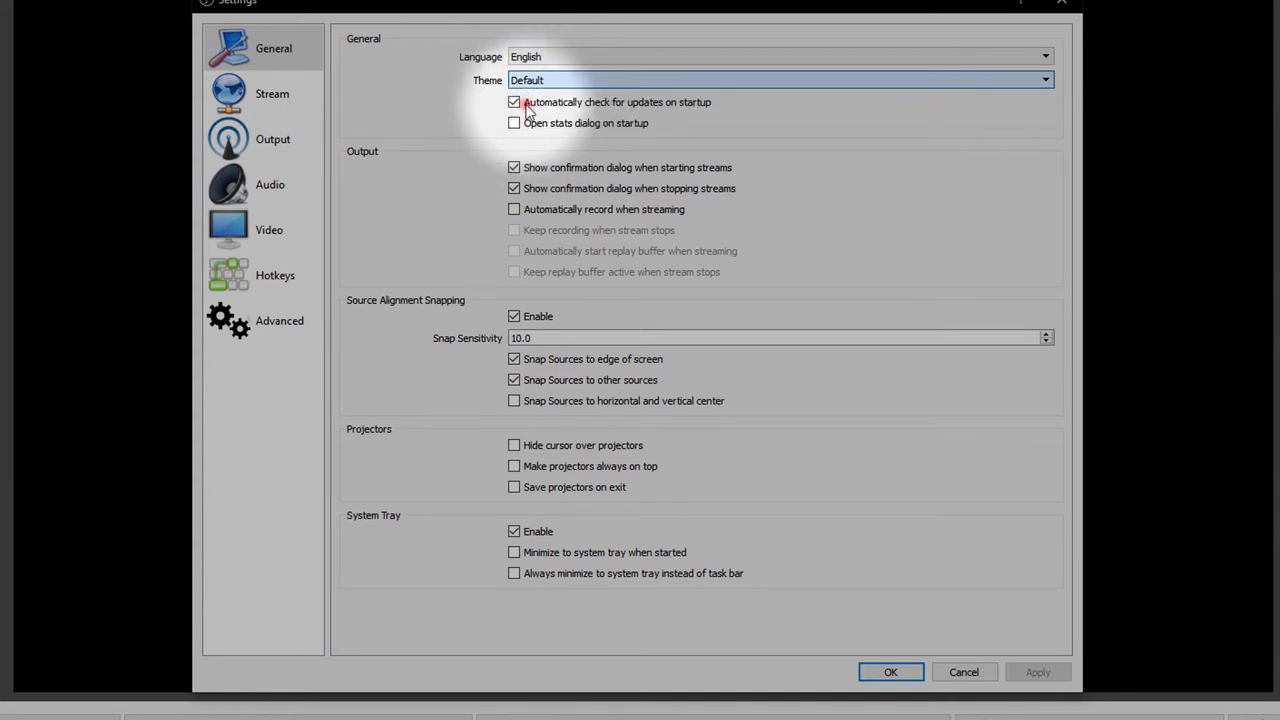
Try the Dark theme, switch back to the Default theme and apply the settings.
click(545, 83)
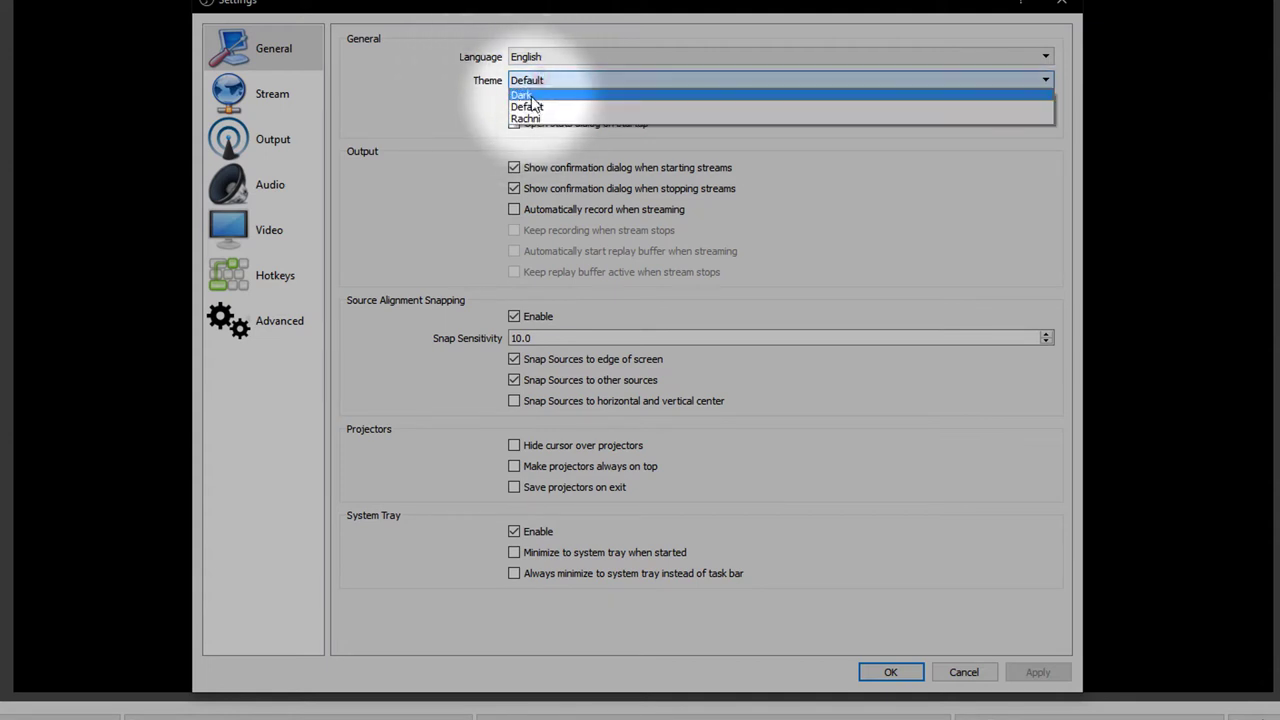
click(522, 94)
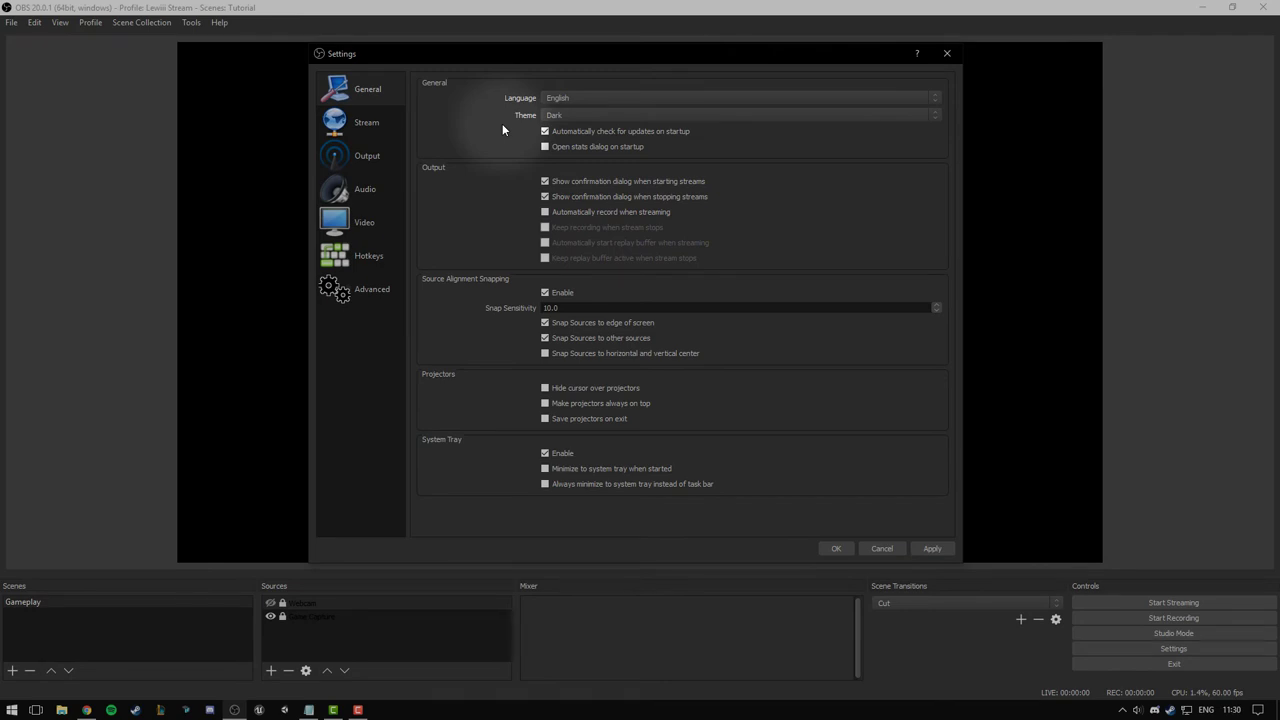
click(551, 116)
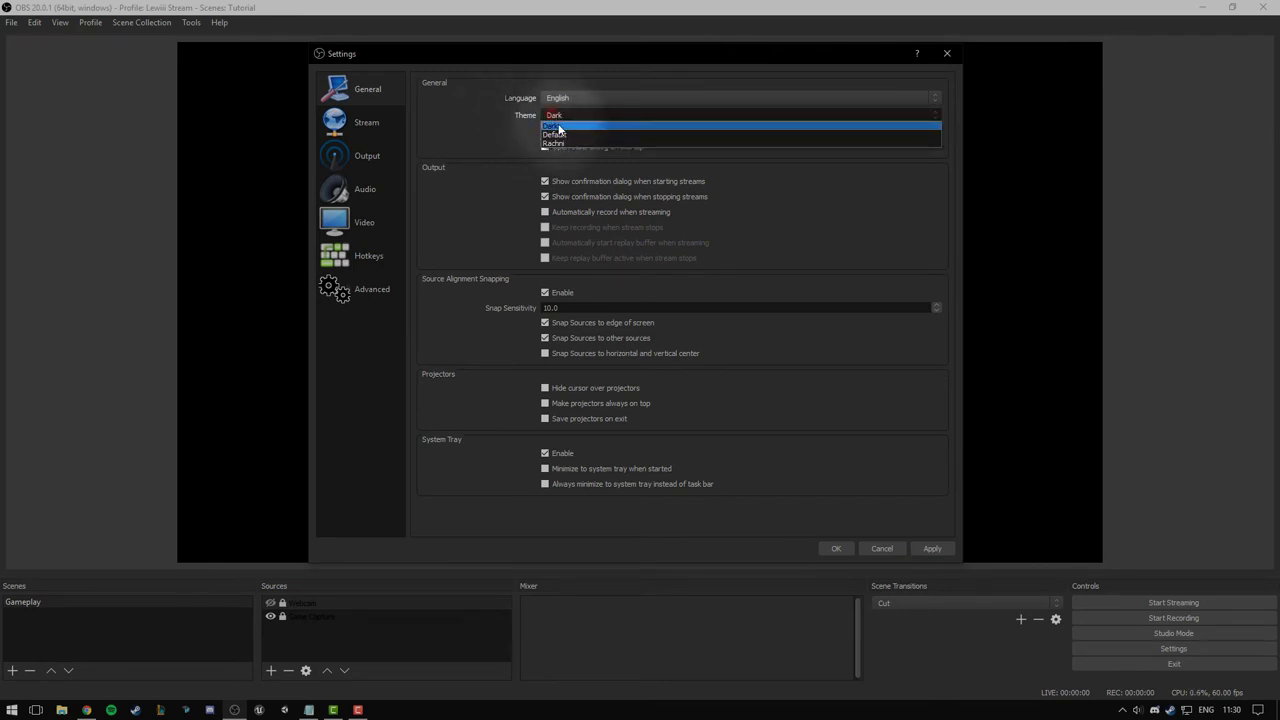
click(562, 132)
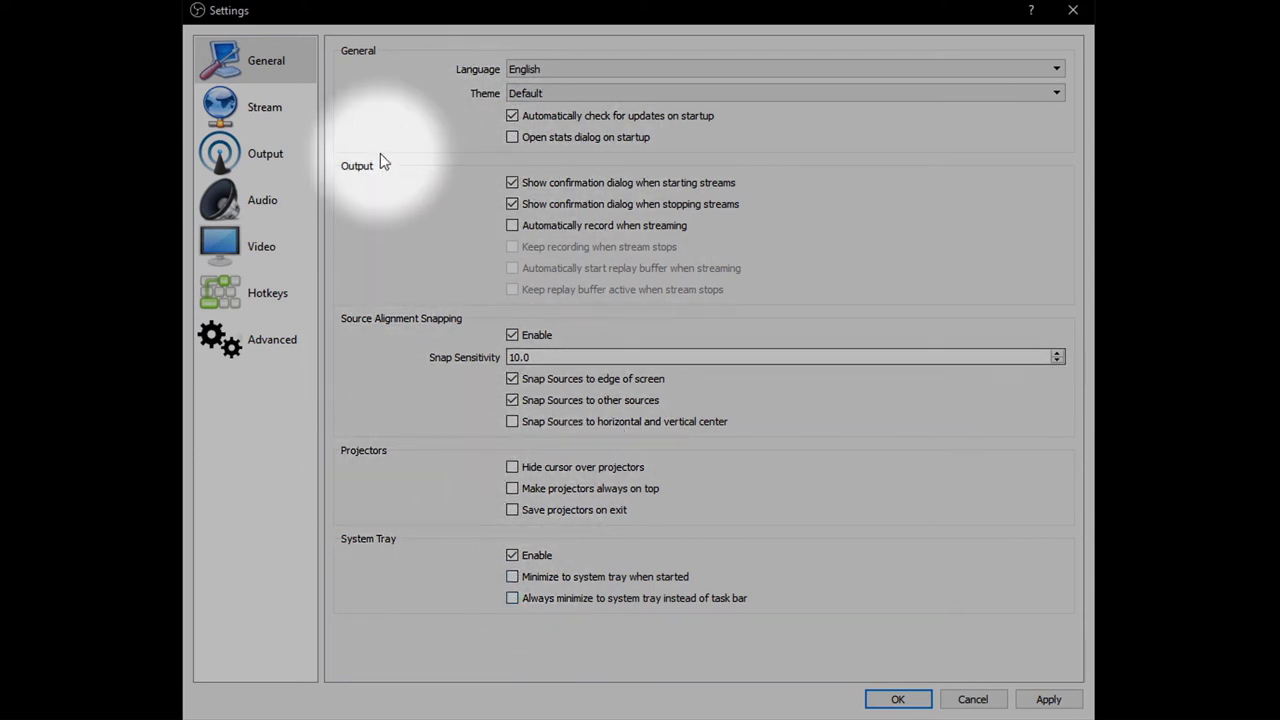
click(1046, 692)
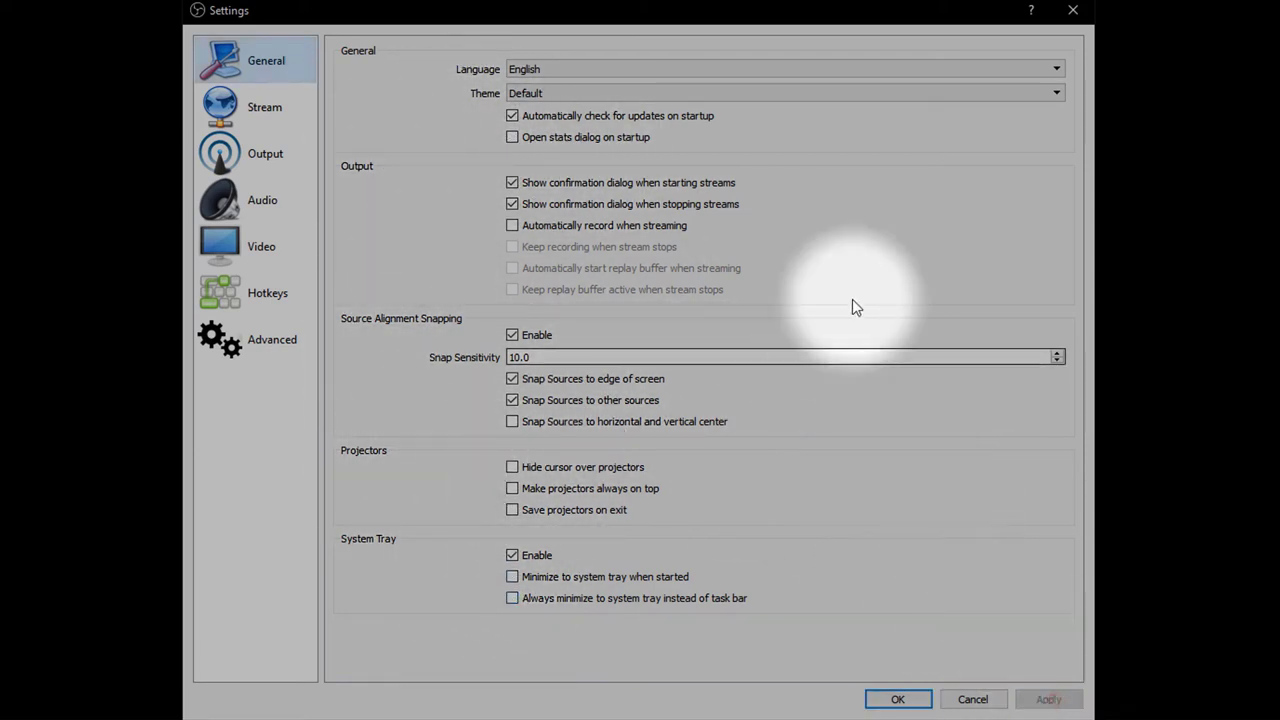
Review the available services and stream types in the stream settings, keeping Twitch and Streaming Services.
click(271, 117)
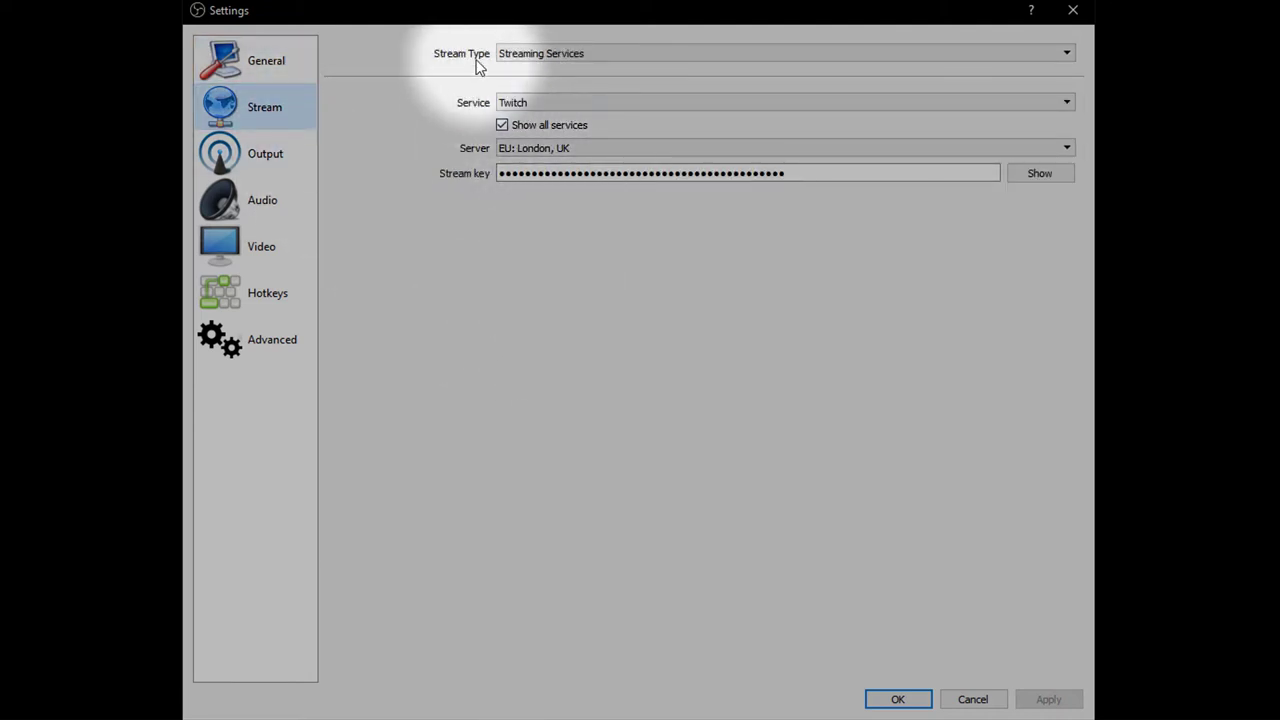
click(524, 101)
key(Escape)
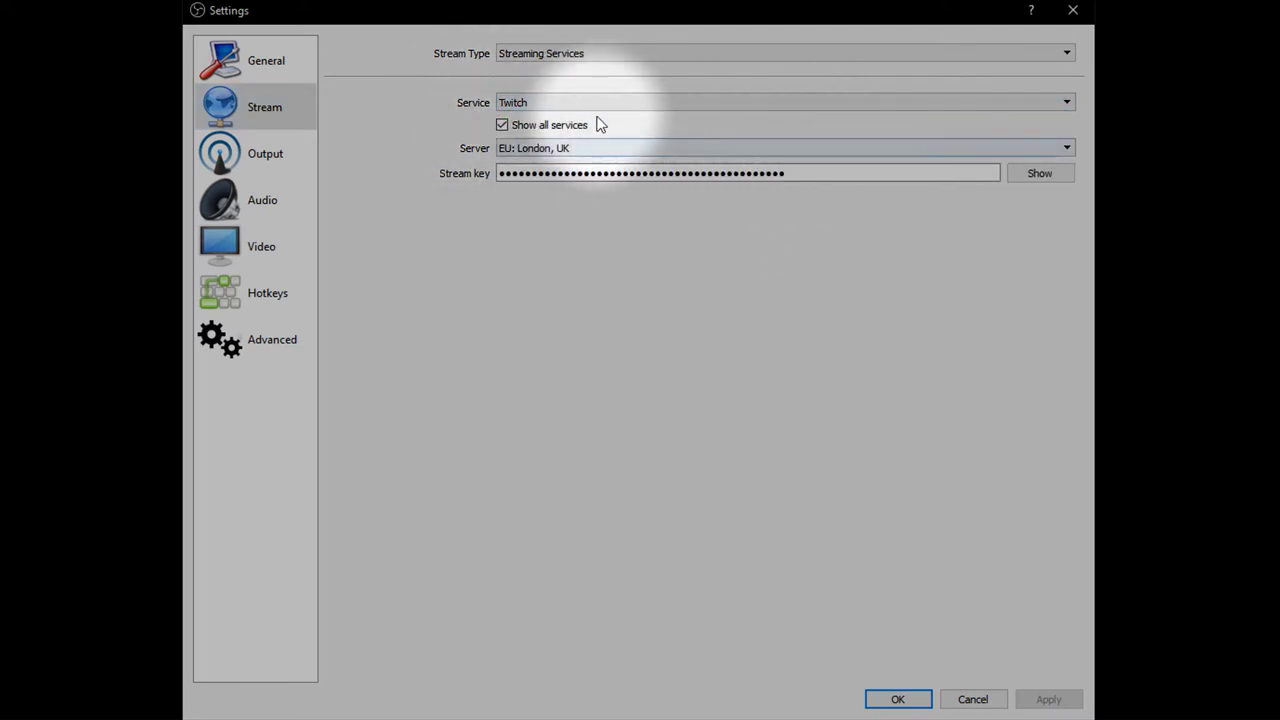
click(552, 101)
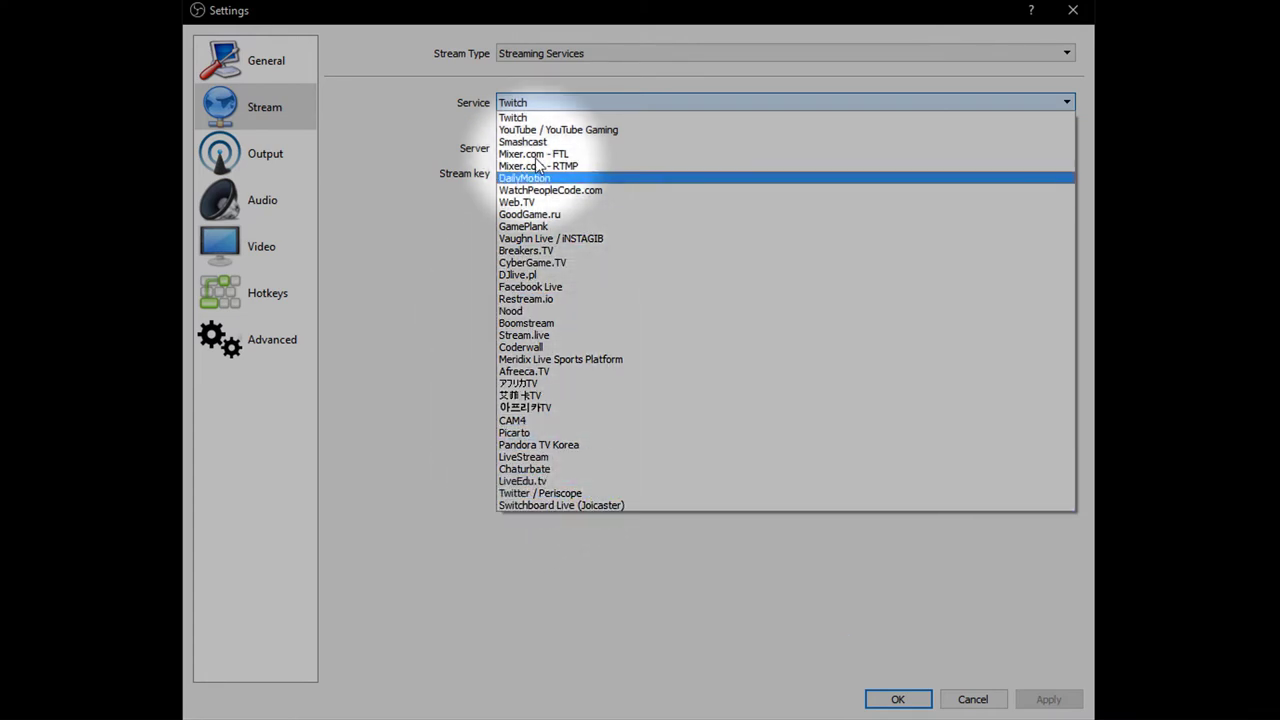
click(524, 118)
click(508, 53)
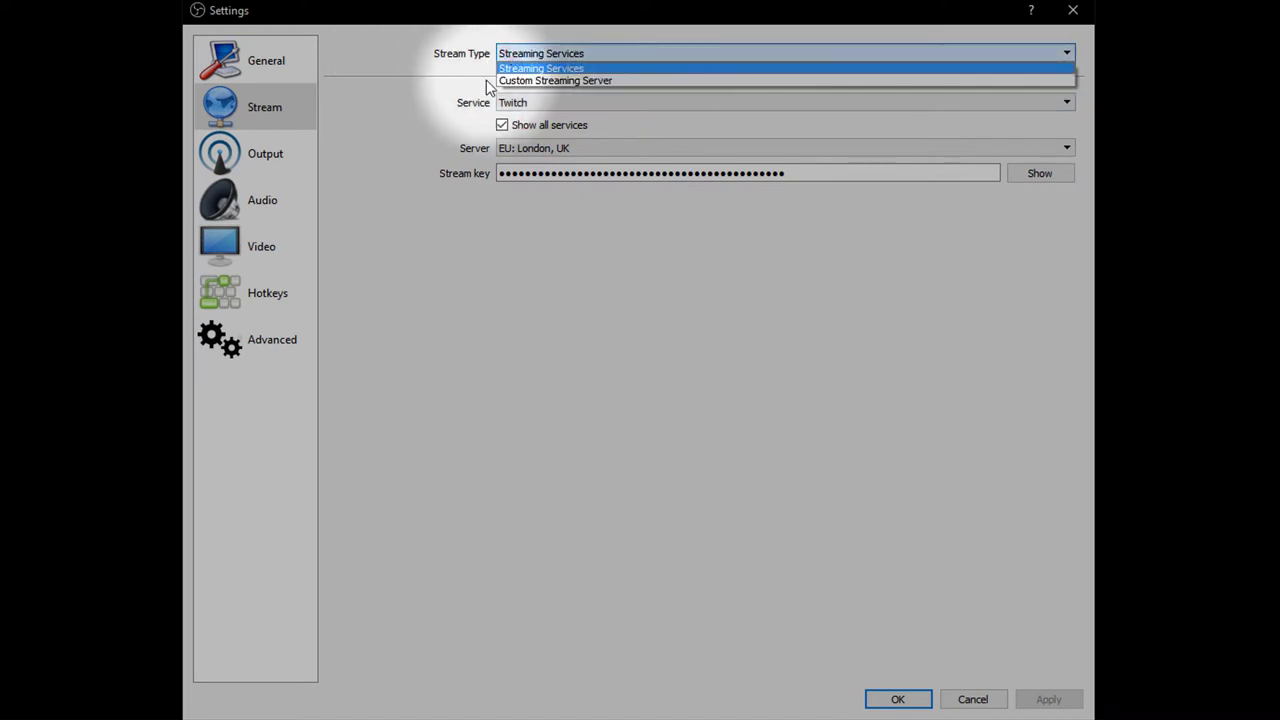
click(567, 77)
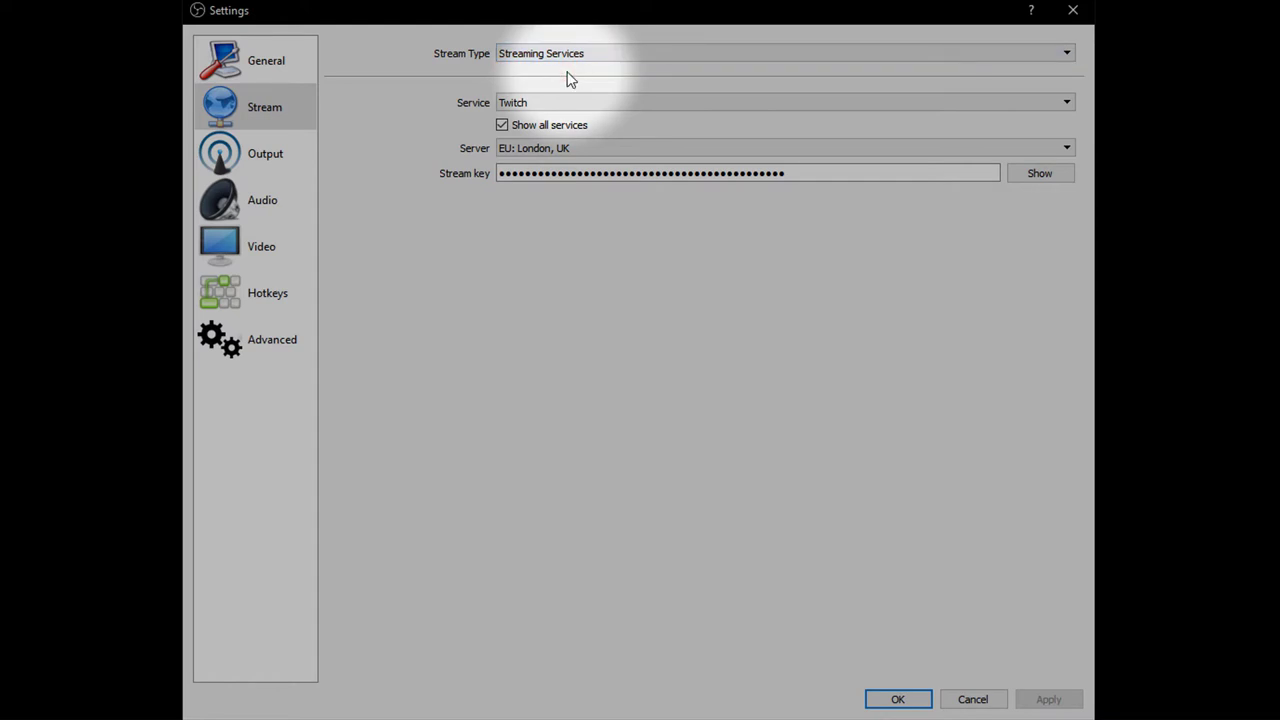
Review the list of Twitch servers, keeping EU: London, UK, and highlight the hidden stream key.
click(515, 150)
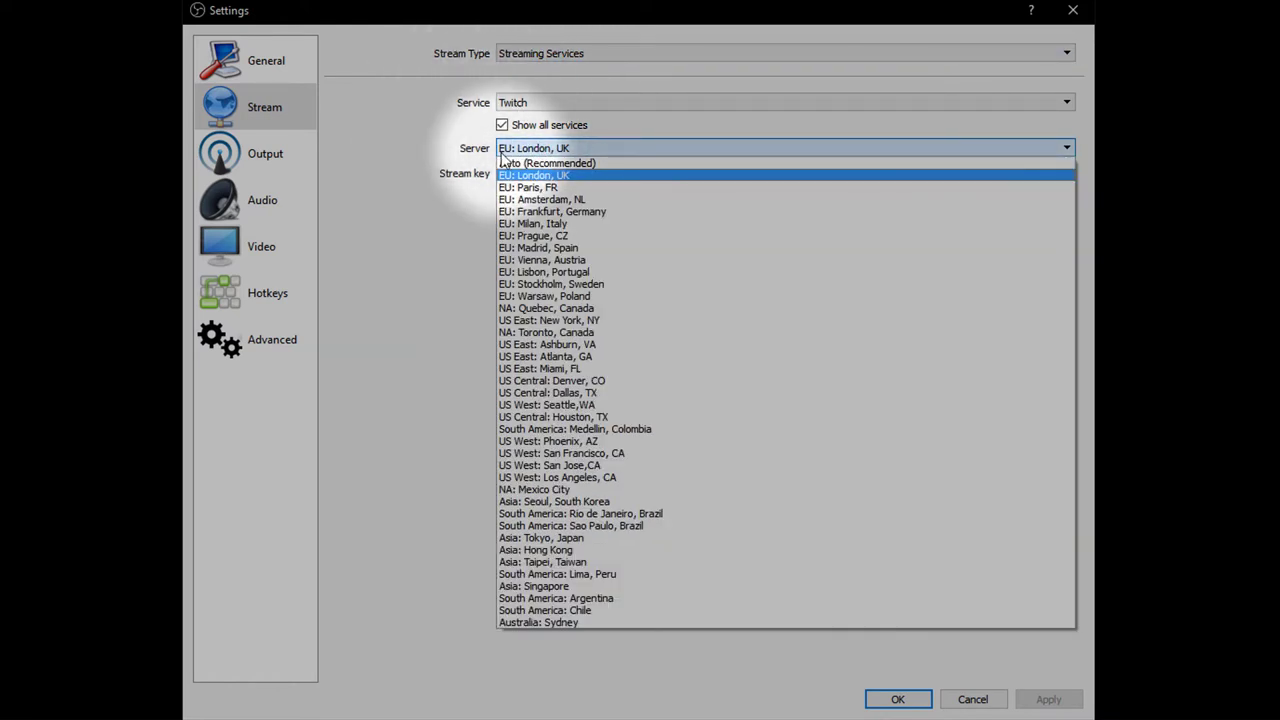
click(505, 152)
click(553, 150)
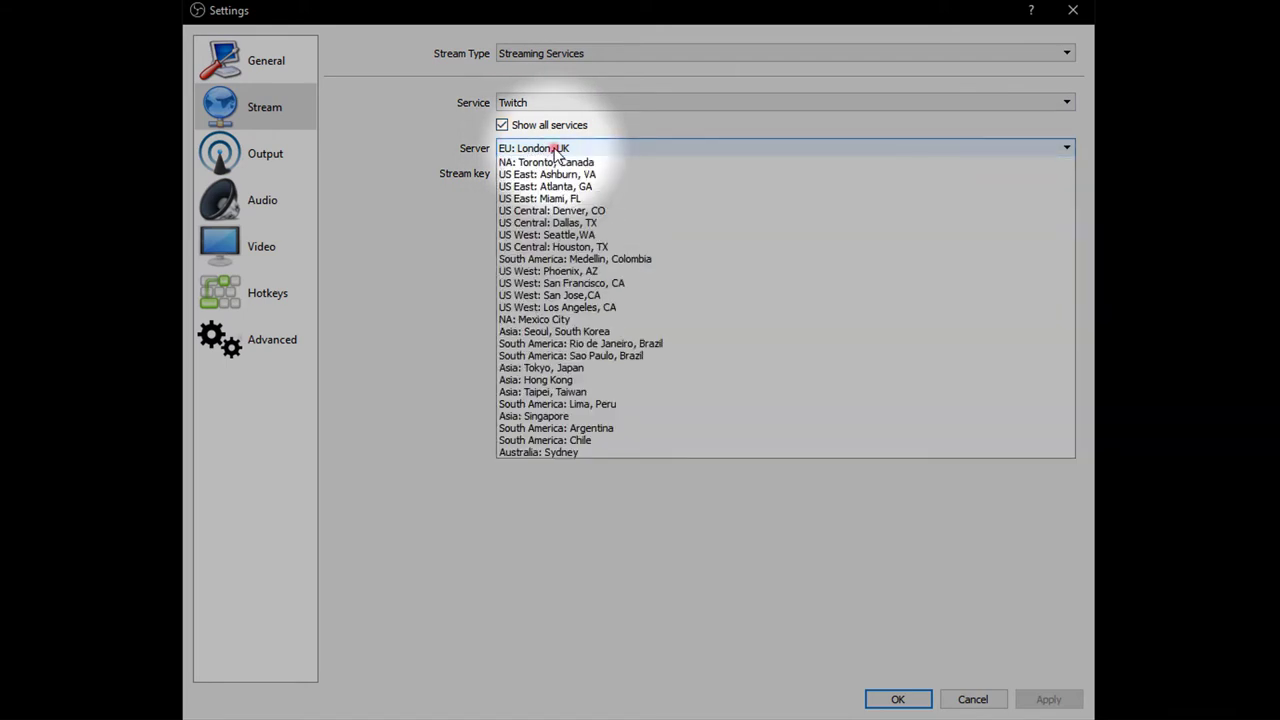
click(526, 177)
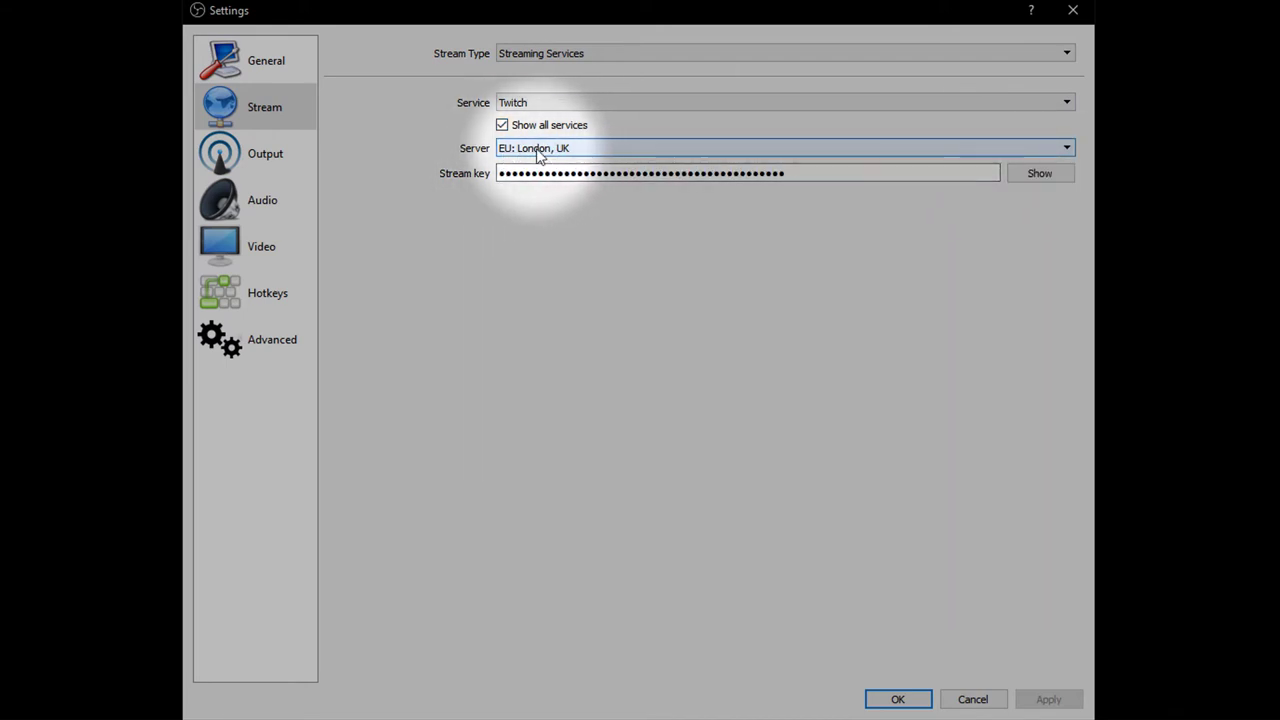
click(517, 173)
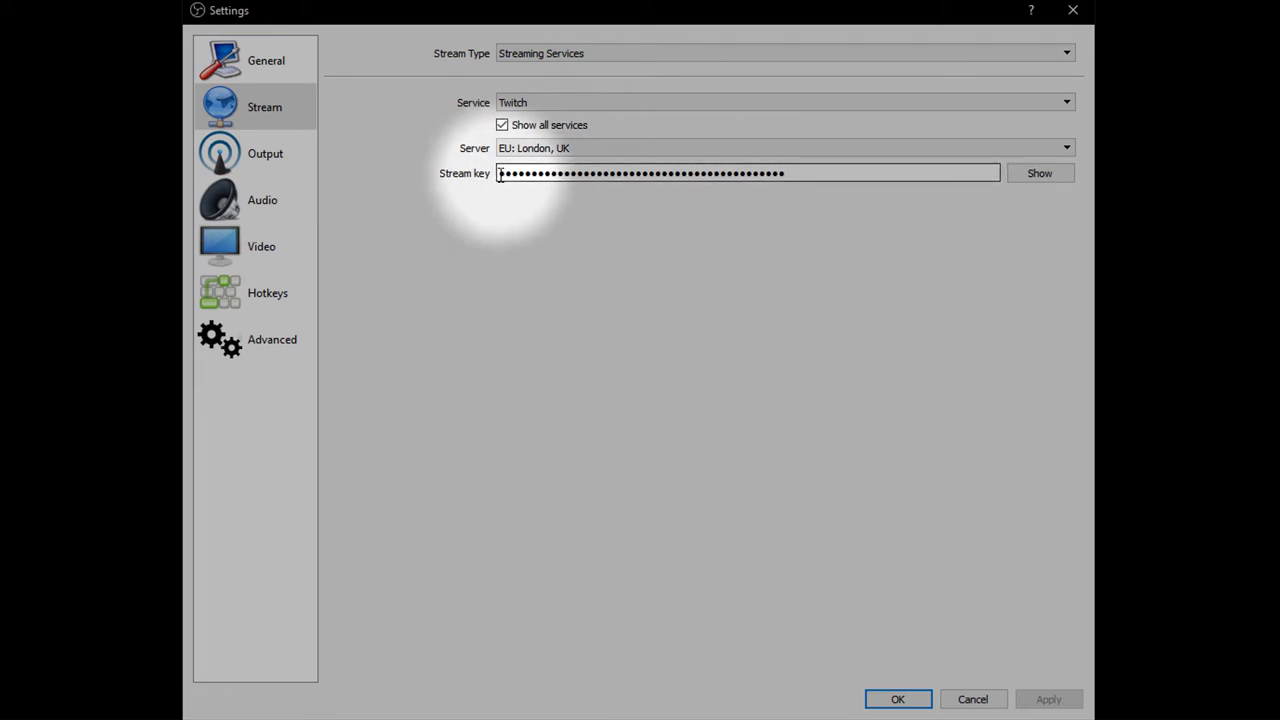
drag(500, 174, 799, 173)
click(799, 173)
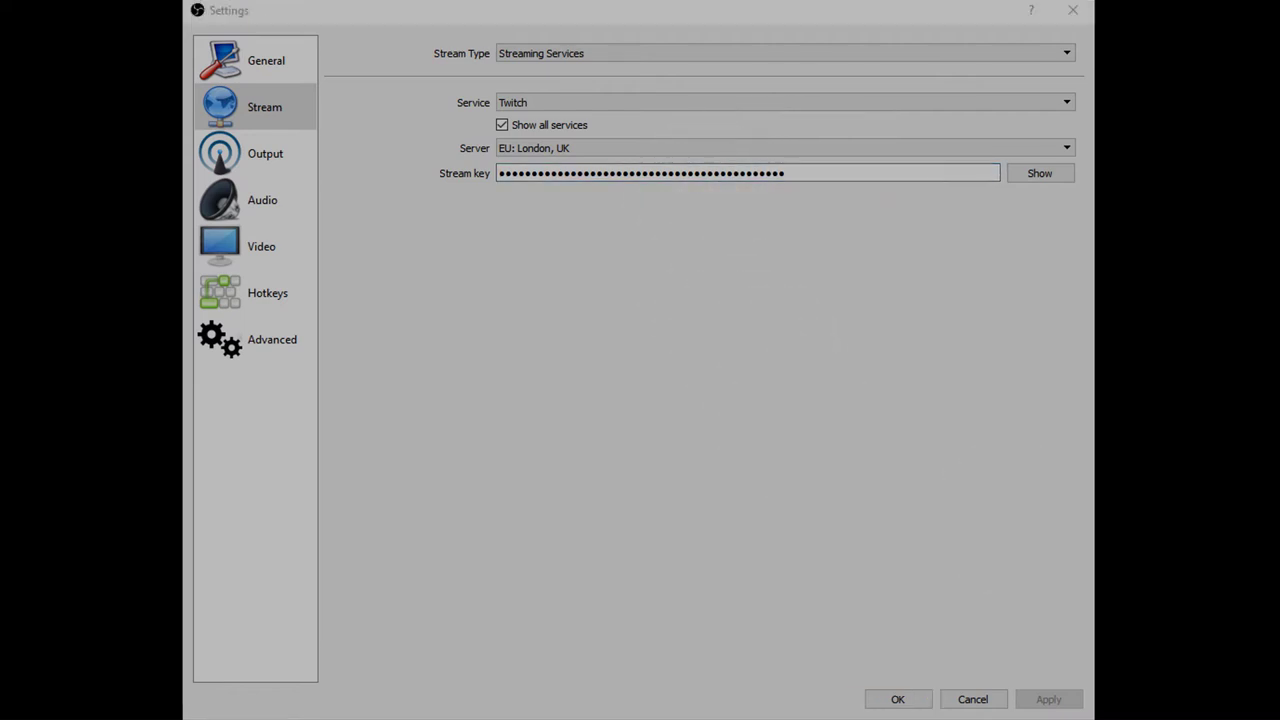
Try the Simple output mode in the output settings and return it to Advanced.
click(277, 169)
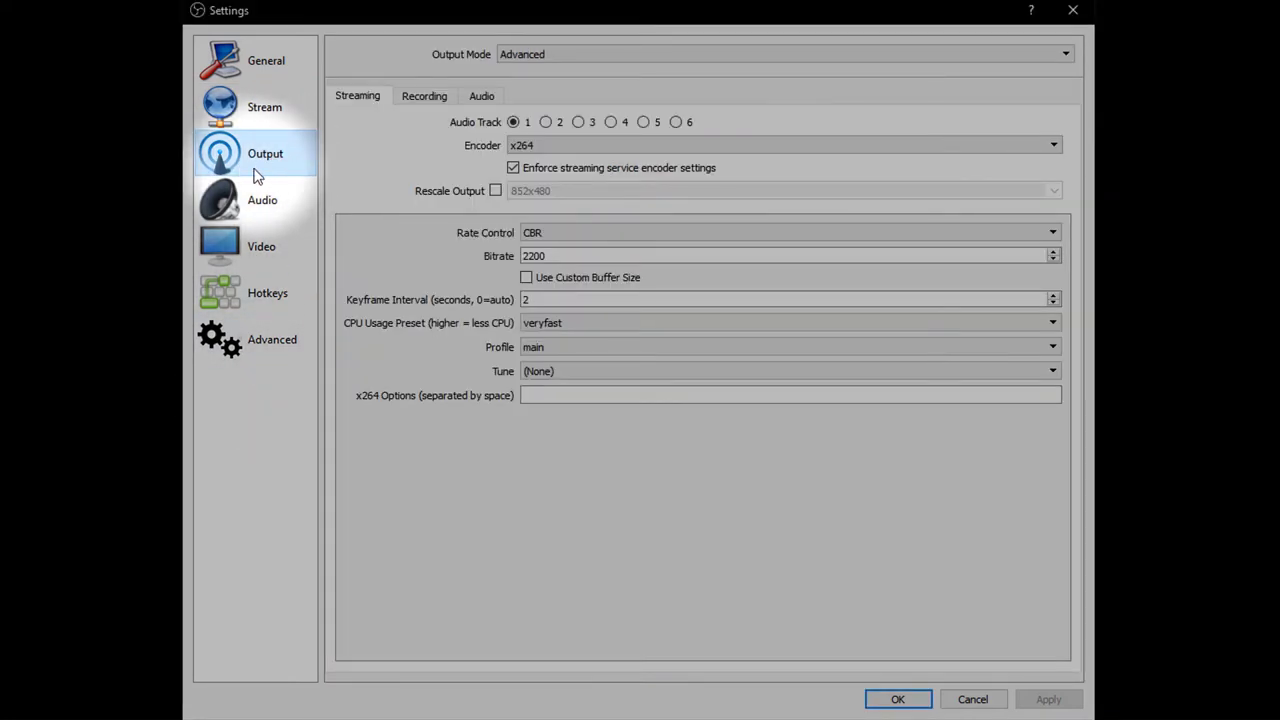
click(529, 53)
click(507, 70)
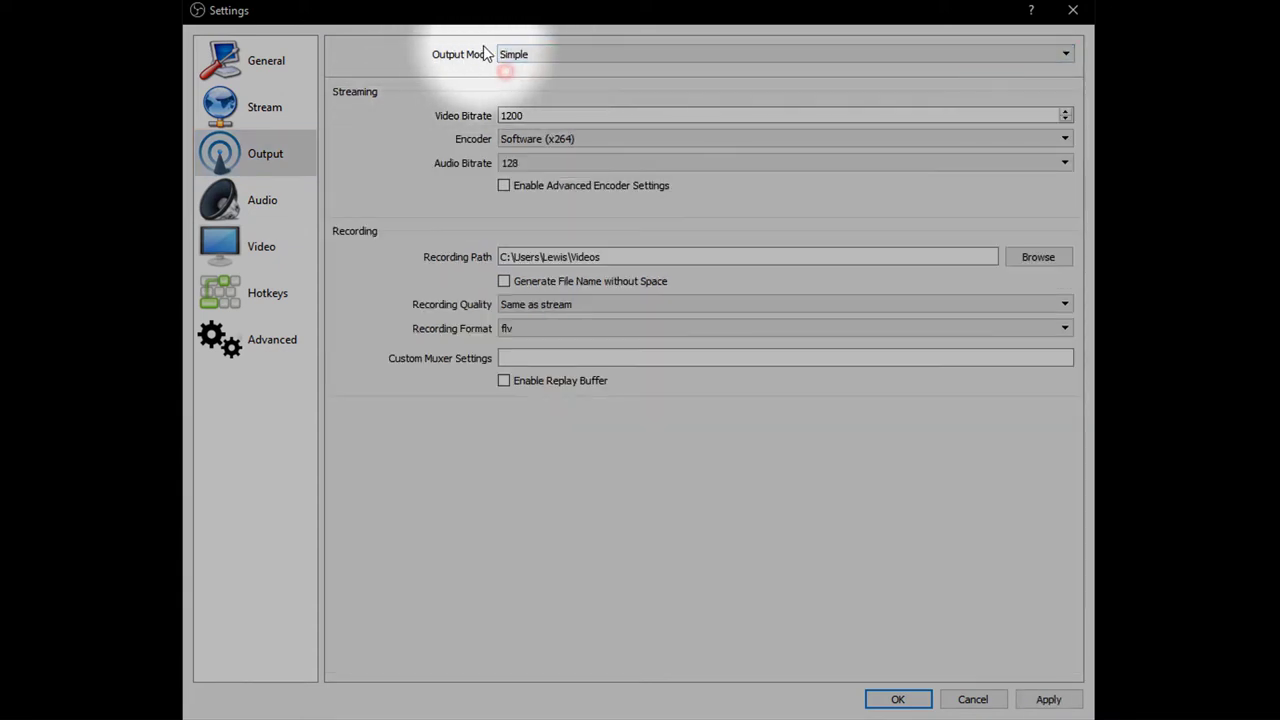
click(520, 56)
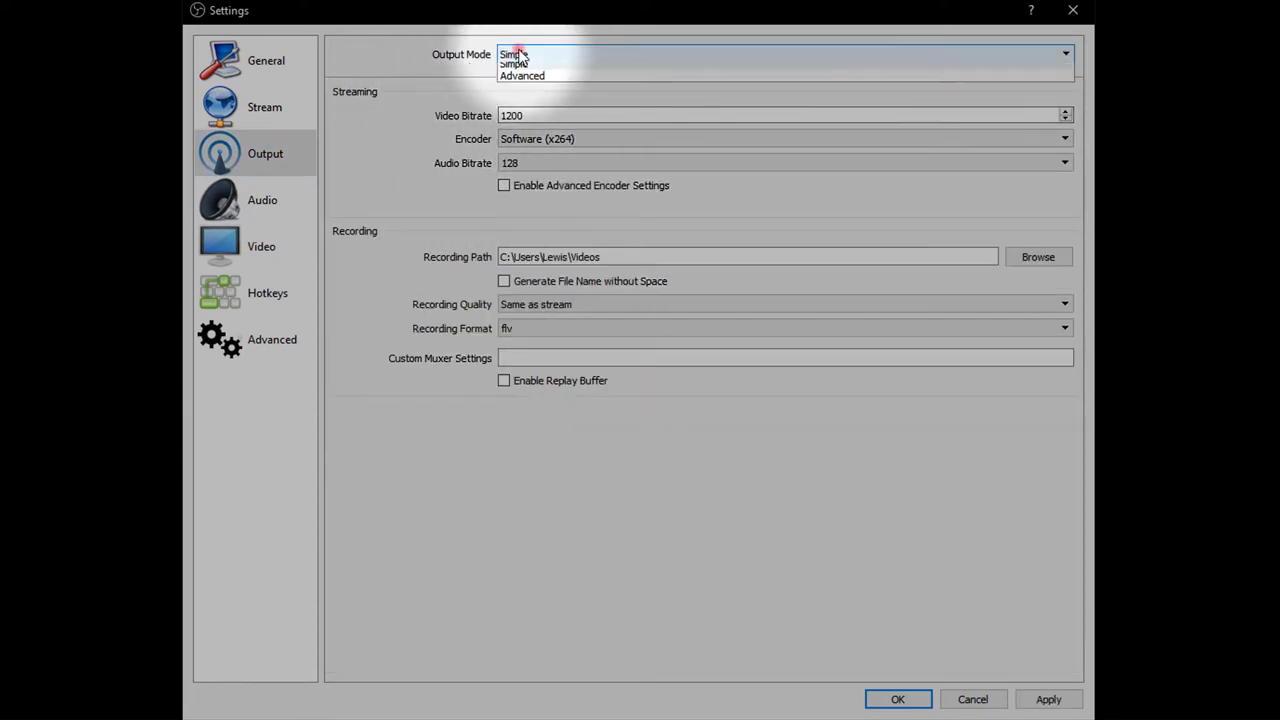
click(520, 76)
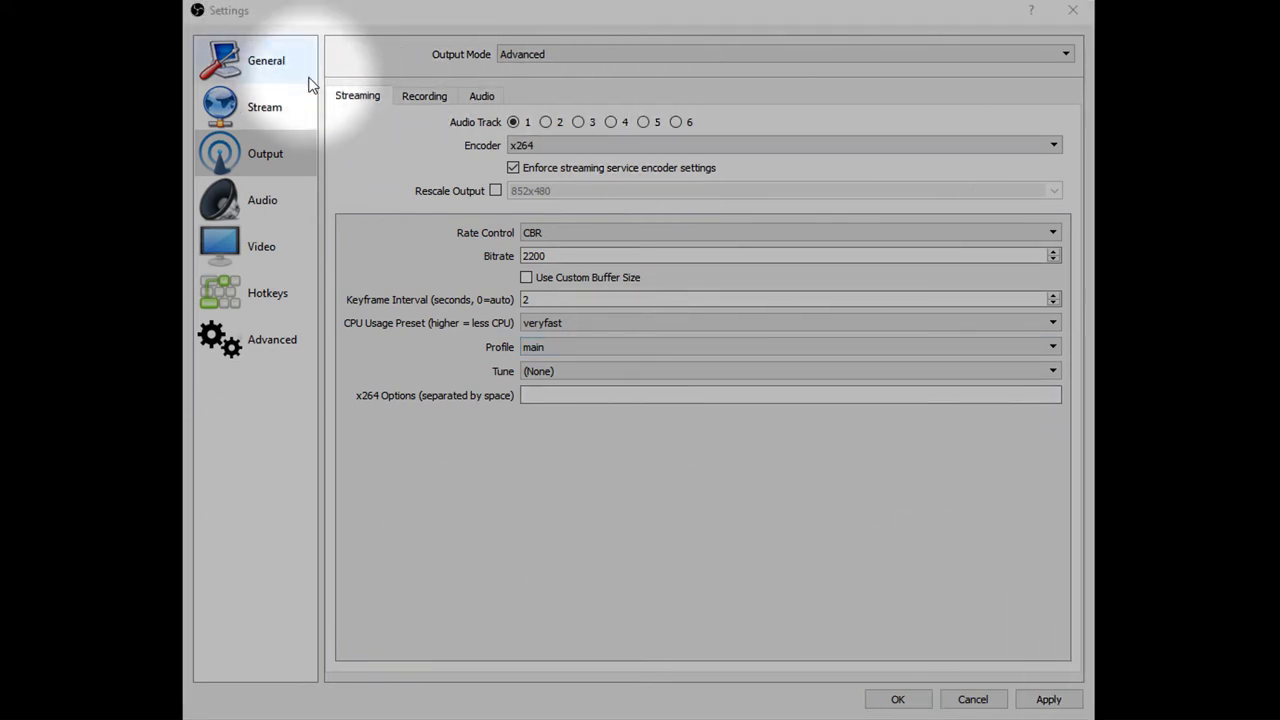
Try the NVENC H.264 encoder for the streaming output and return the encoder to x264.
click(354, 103)
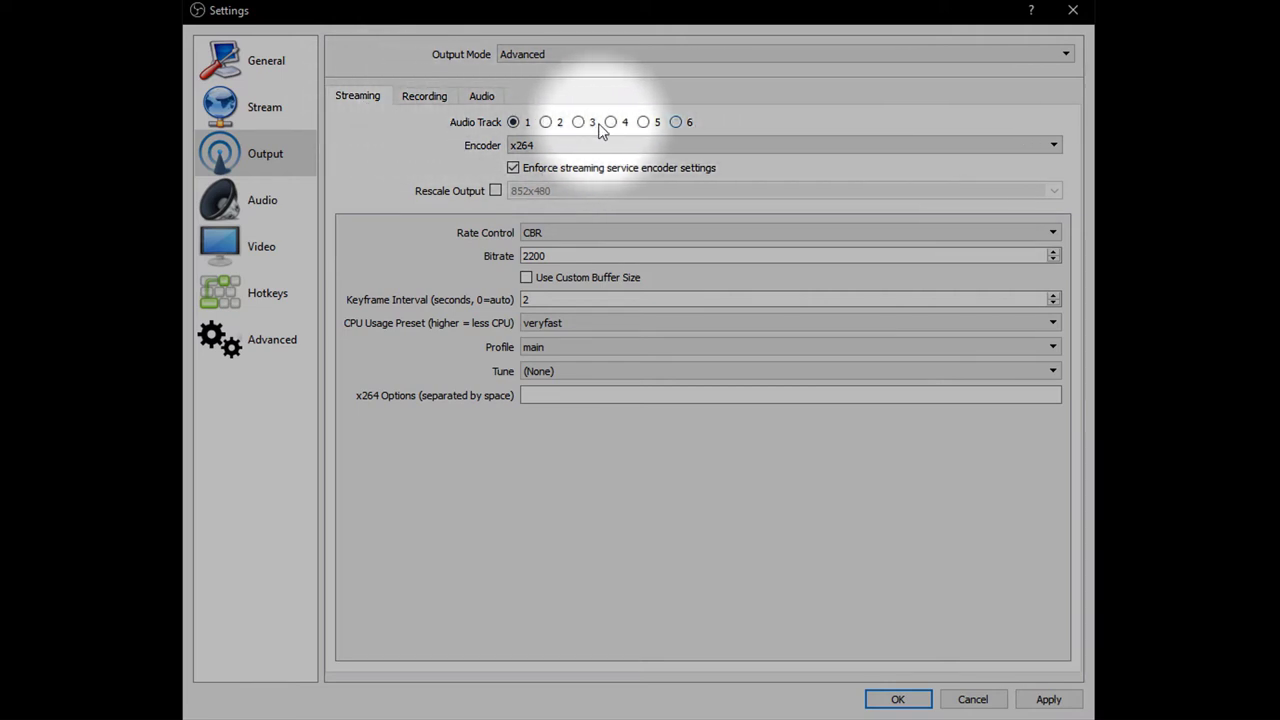
click(521, 146)
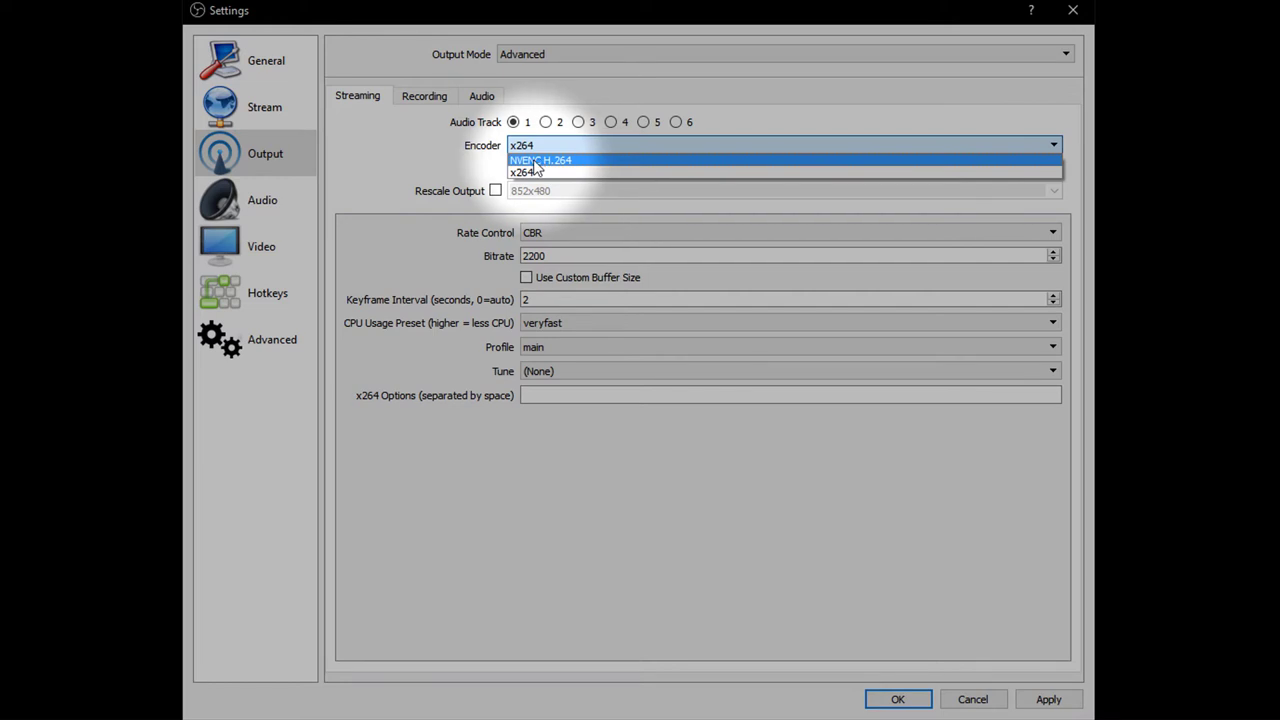
click(518, 160)
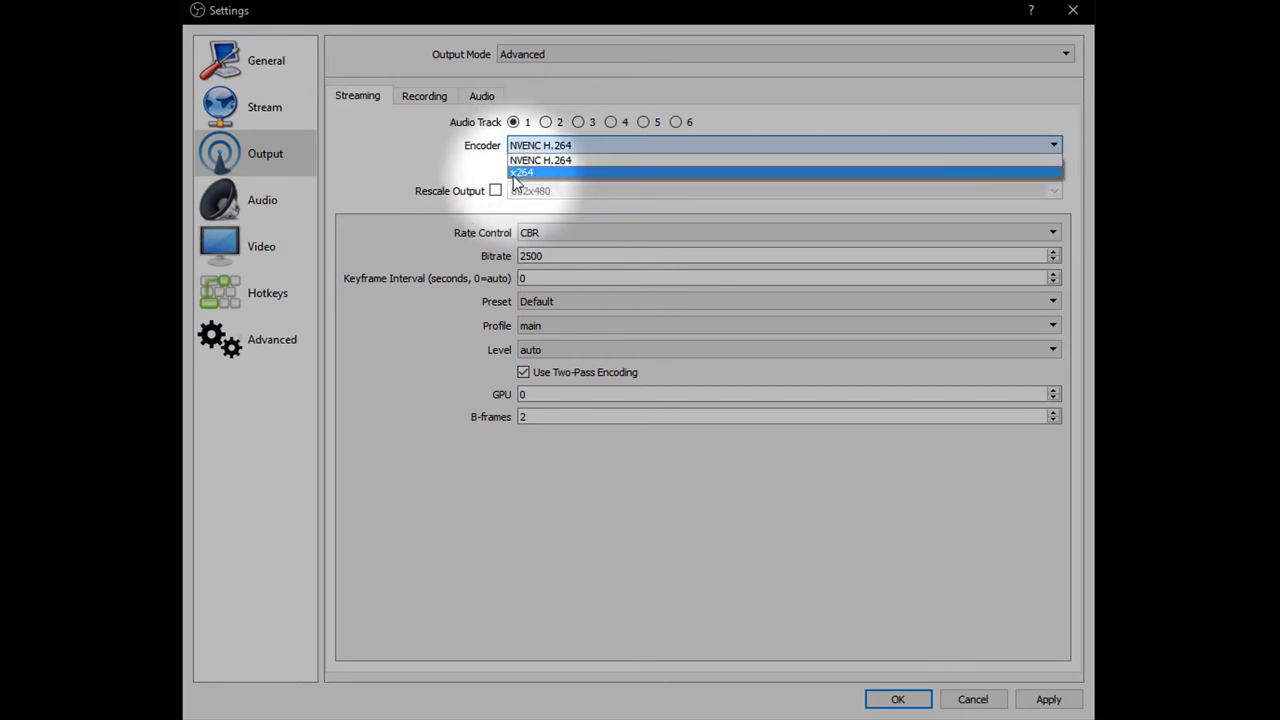
click(522, 173)
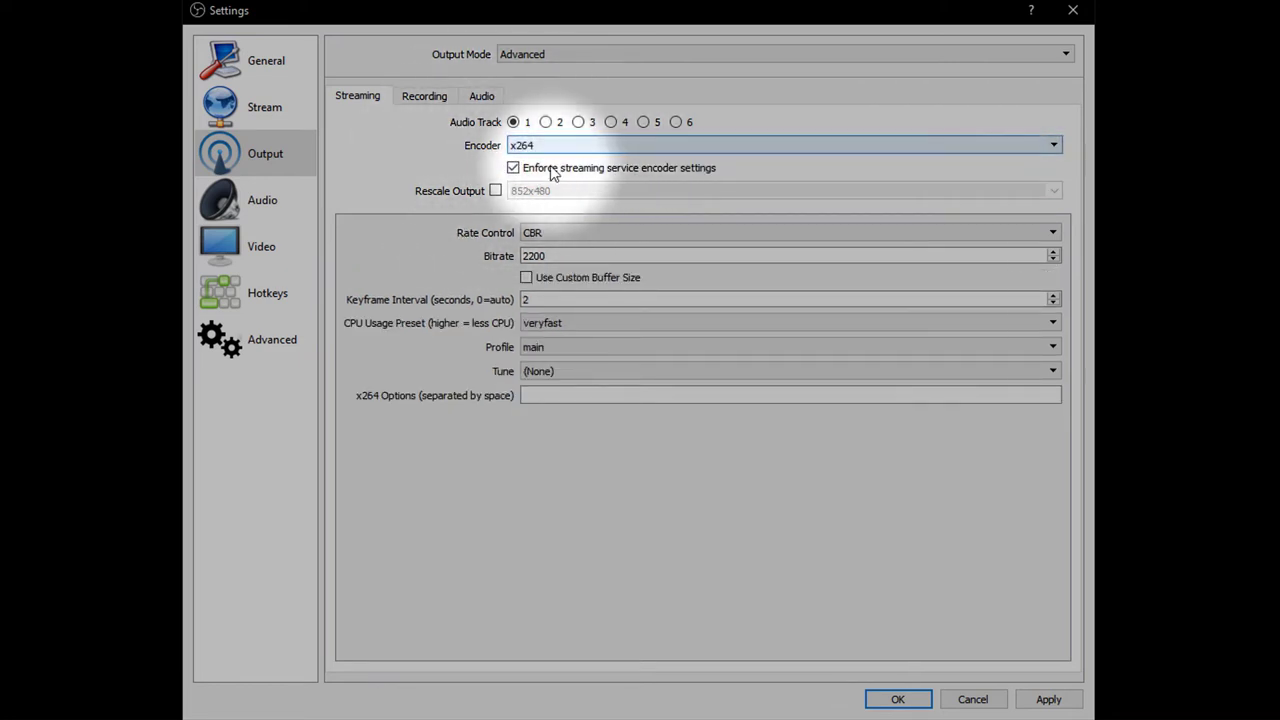
click(515, 147)
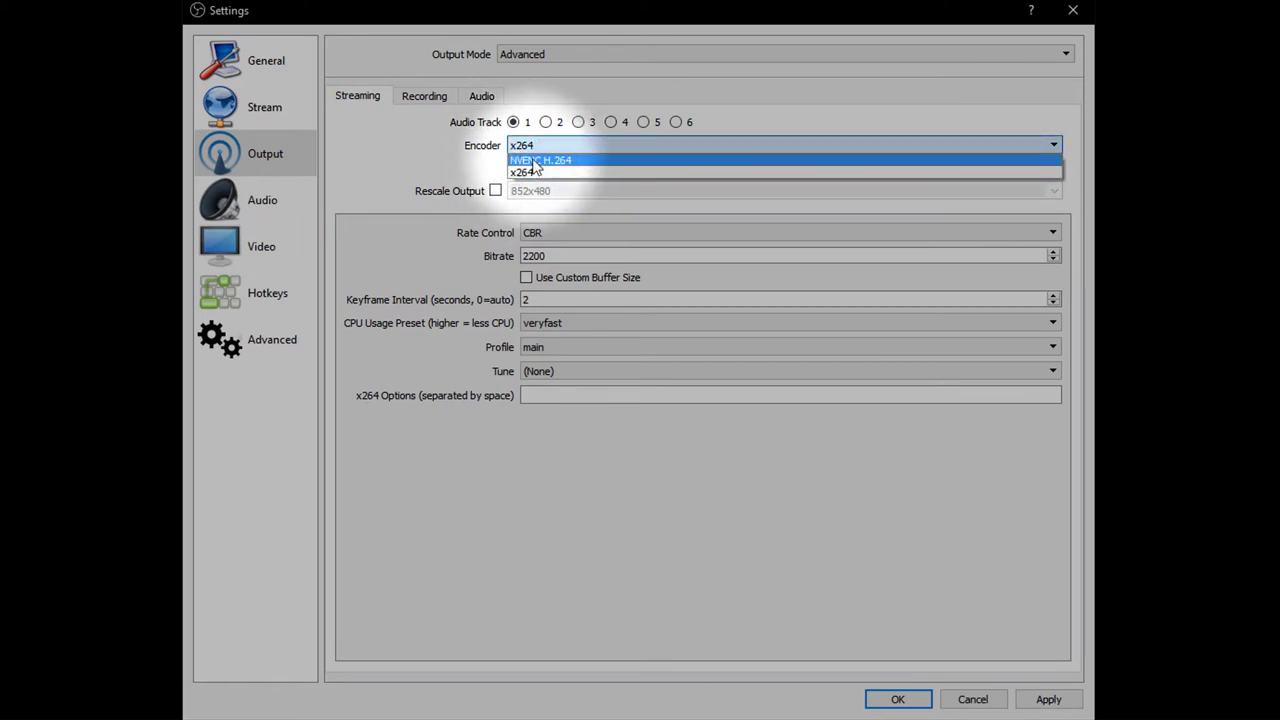
click(536, 171)
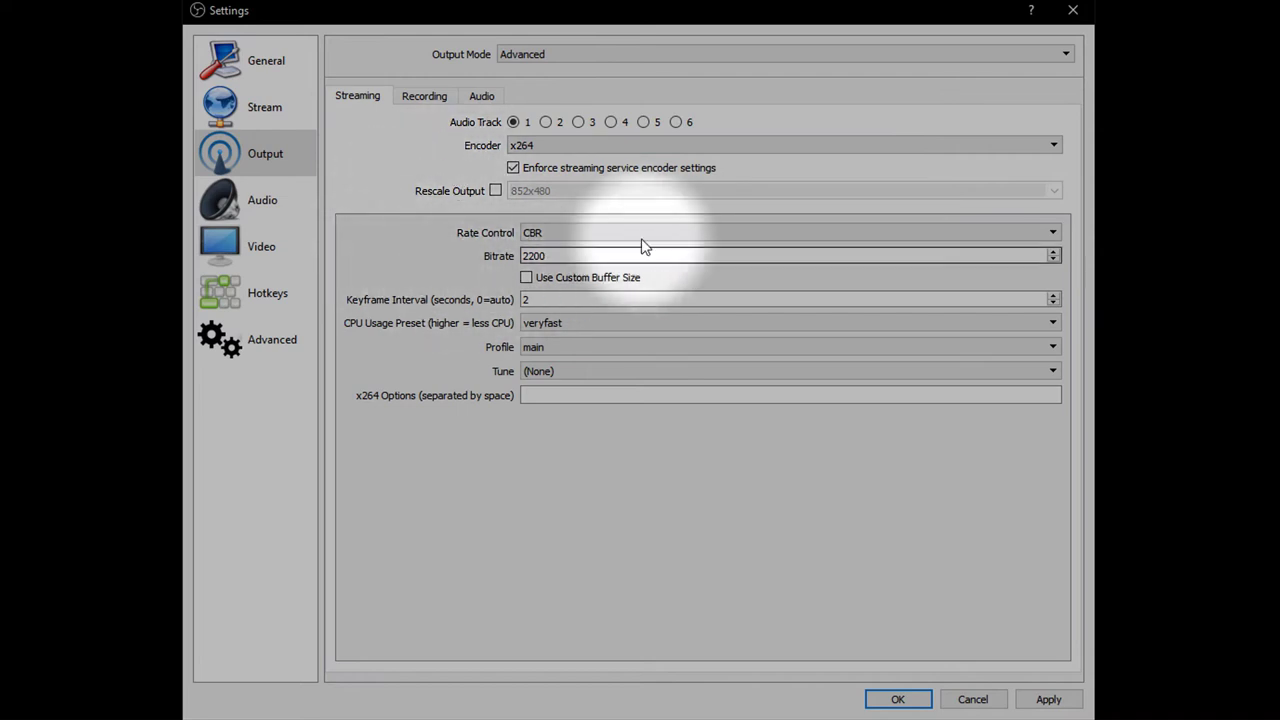
Review the rate control choices for the streaming output, keeping CBR, and highlight the bitrate value.
click(556, 233)
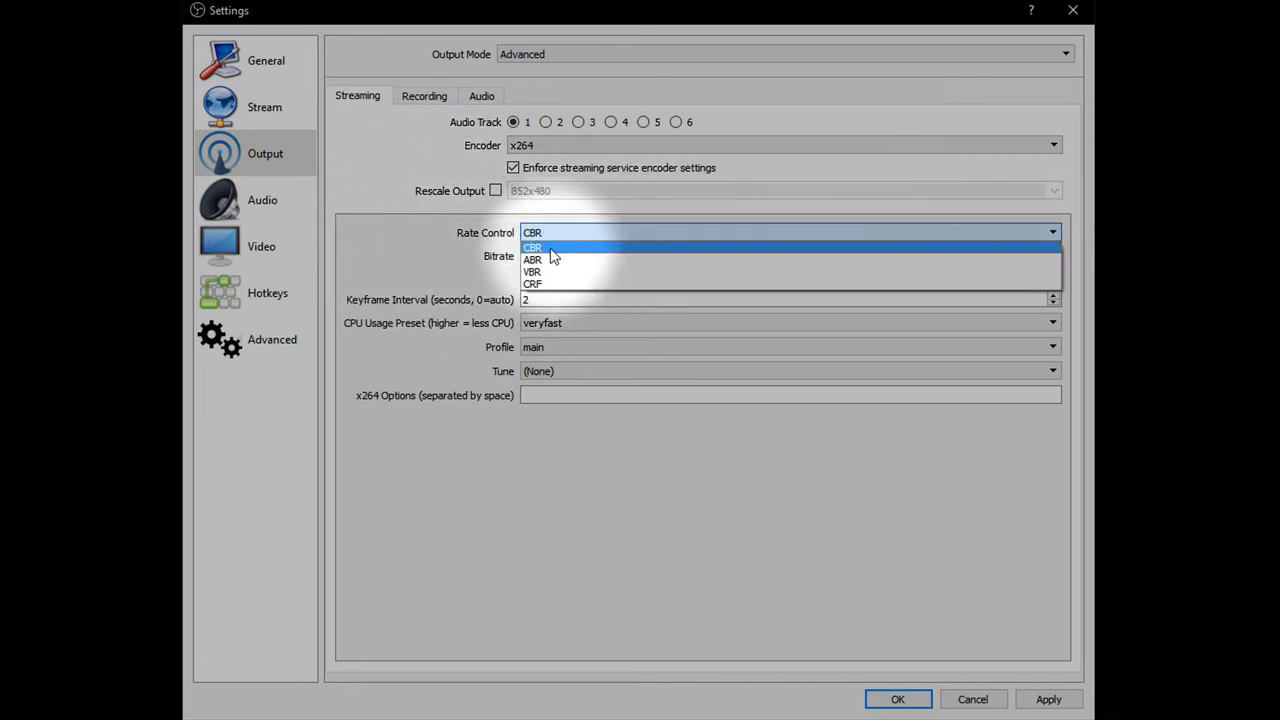
click(551, 250)
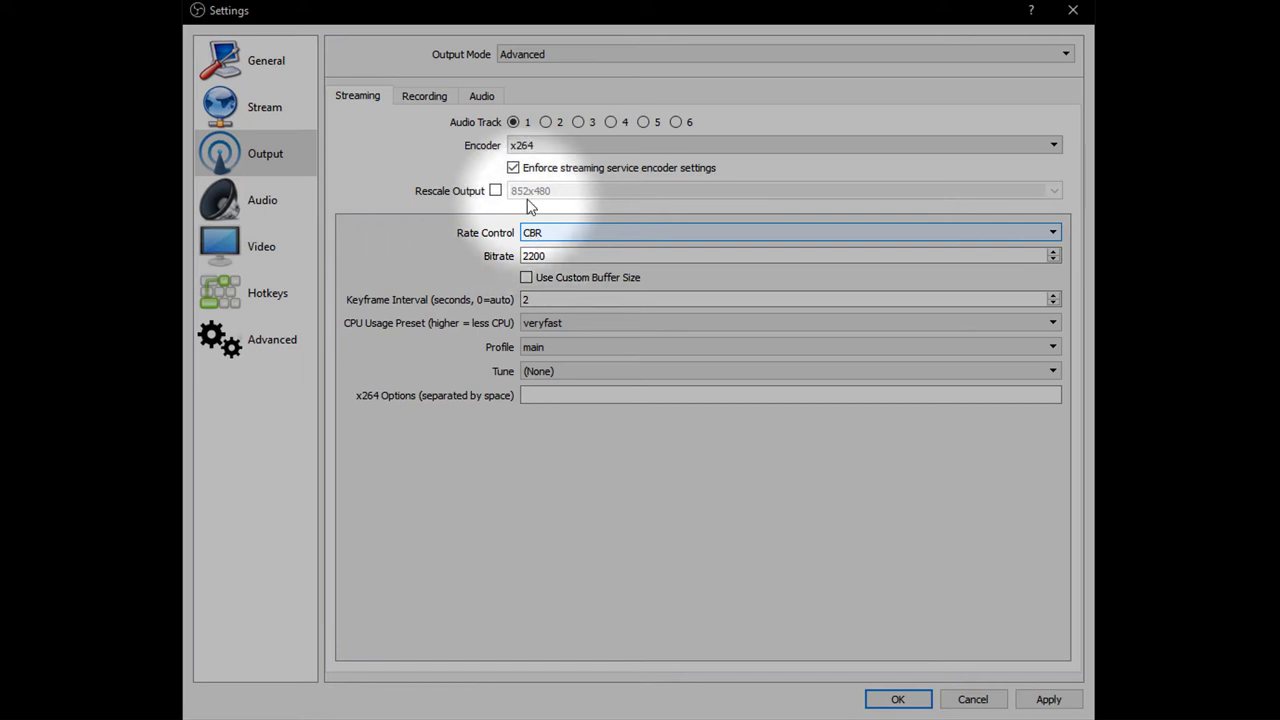
double_click(535, 256)
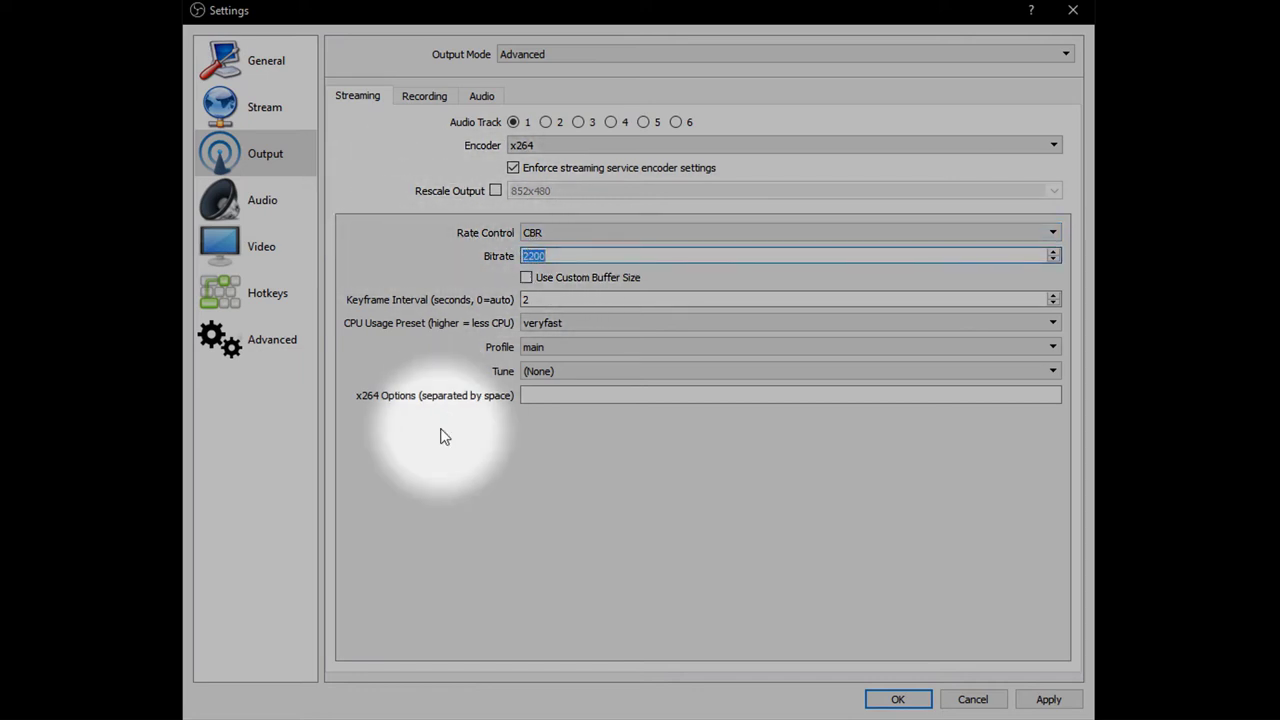
click(545, 256)
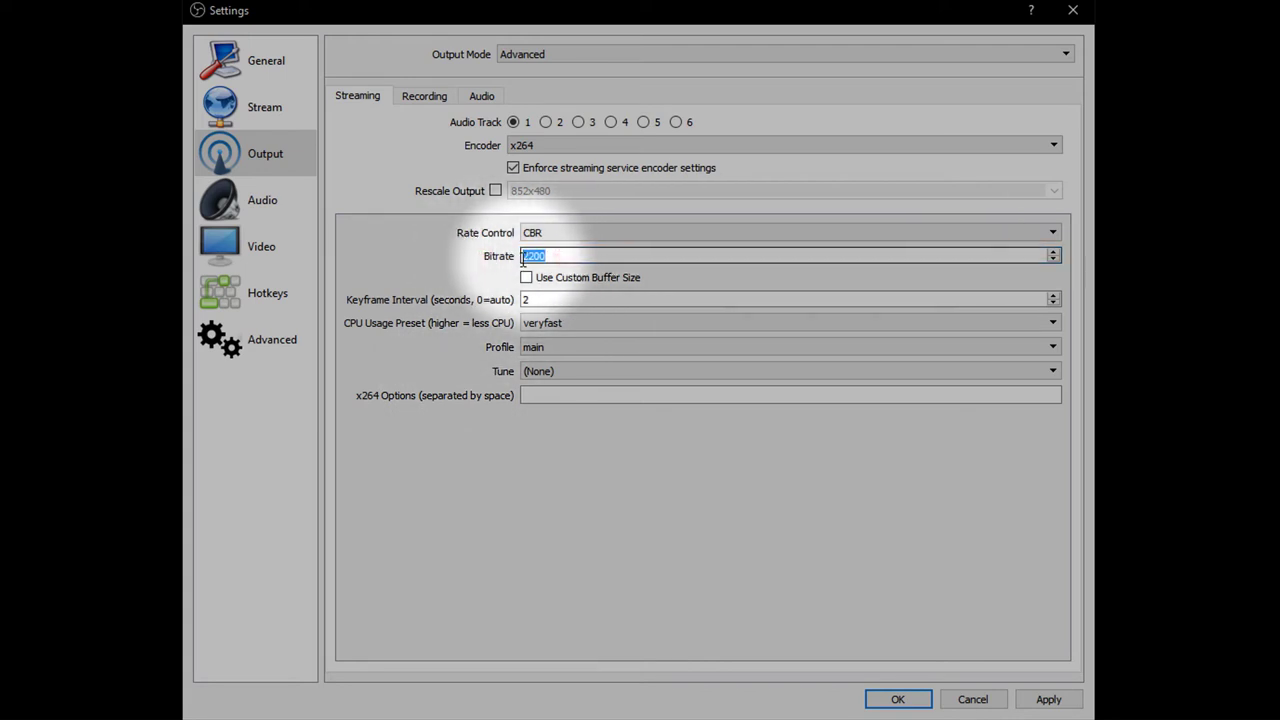
drag(545, 256, 500, 286)
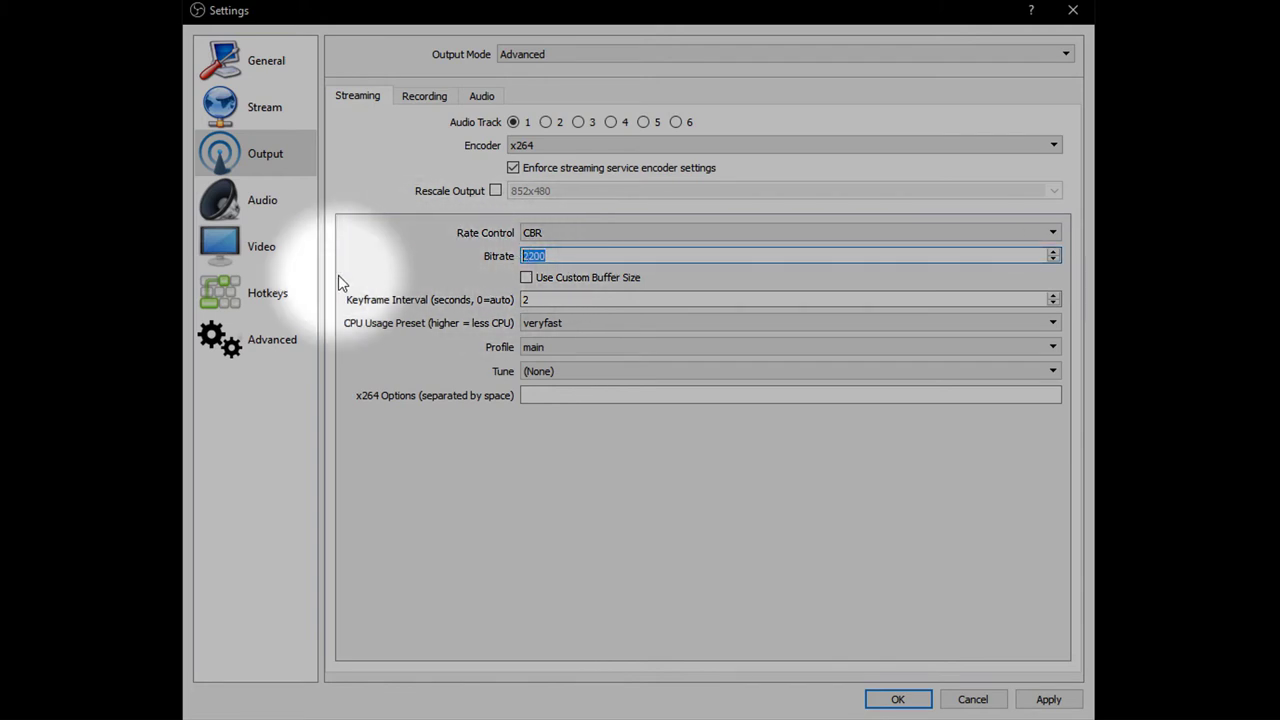
Highlight the keyframe interval value and review the CPU usage preset choices for the x264 encoder, keeping veryfast.
key(Tab)
key(Tab)
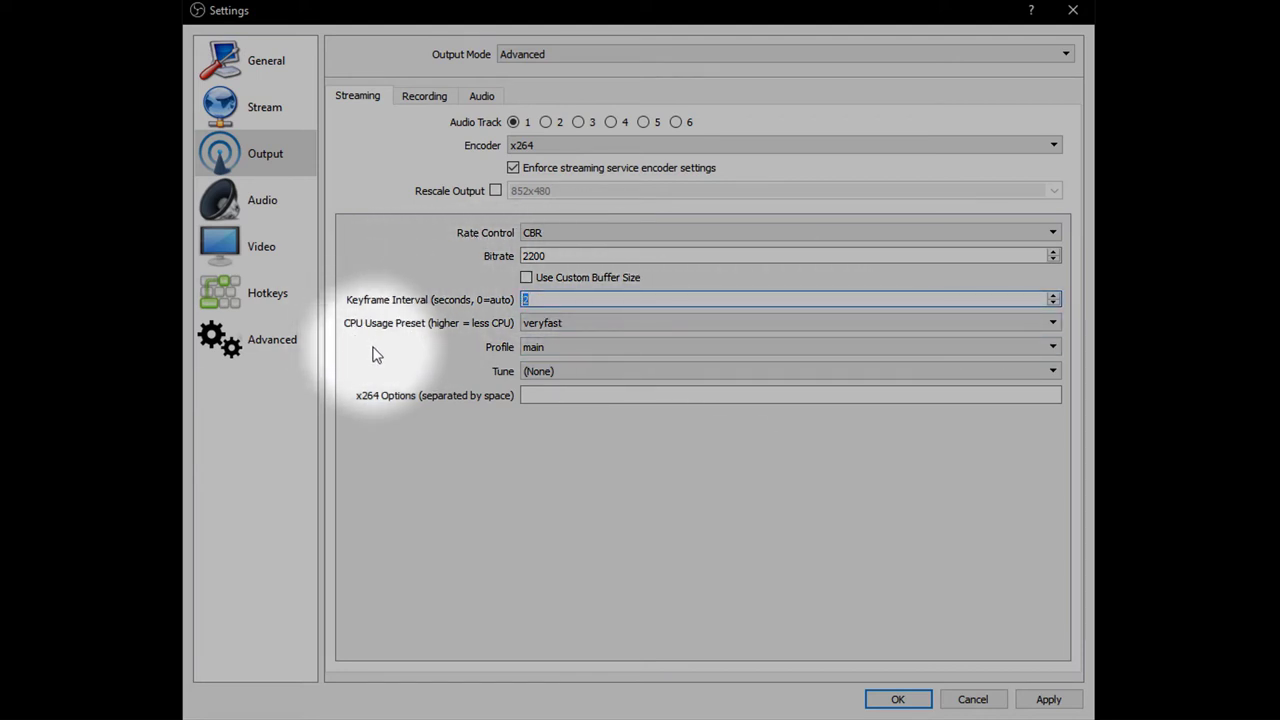
click(607, 323)
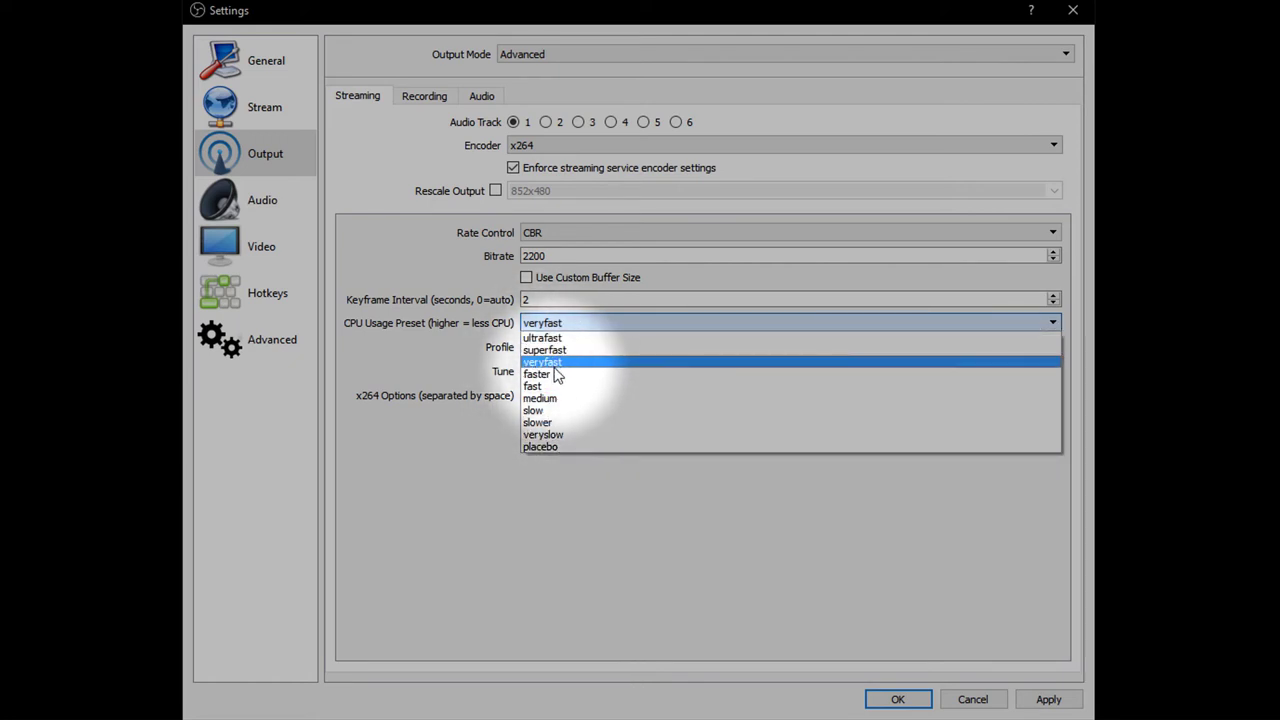
click(555, 363)
click(562, 322)
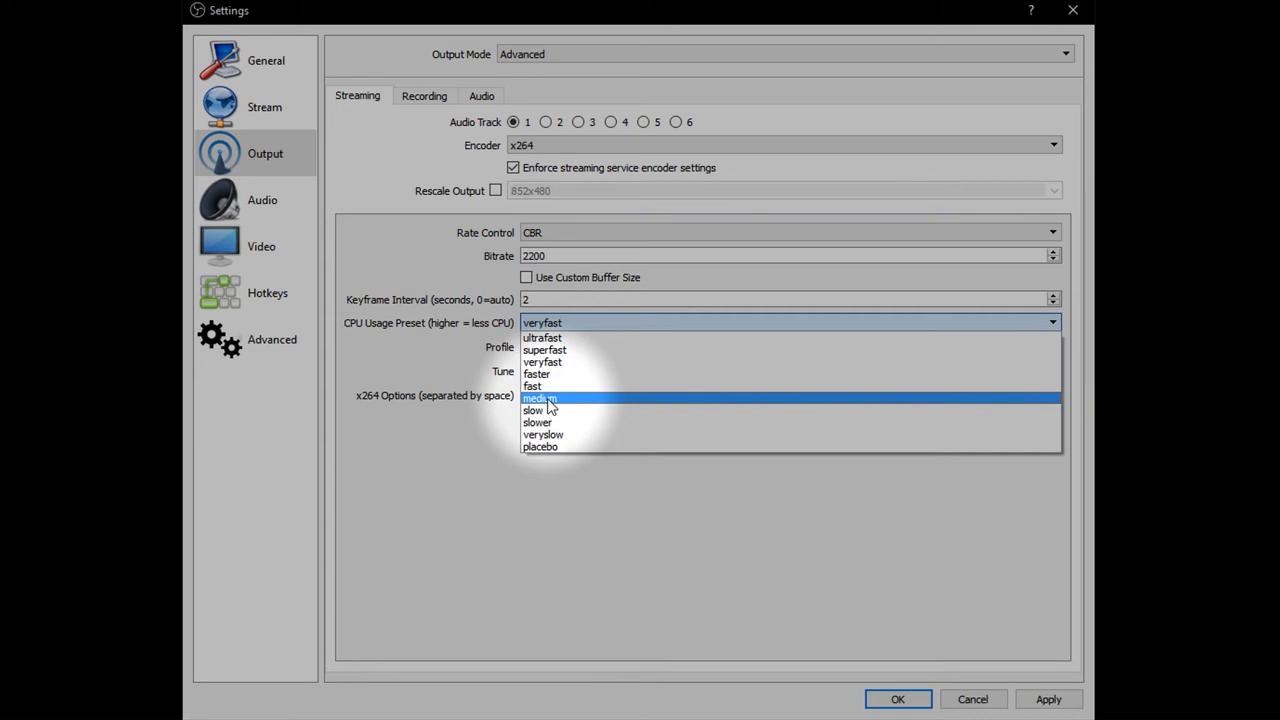
click(542, 362)
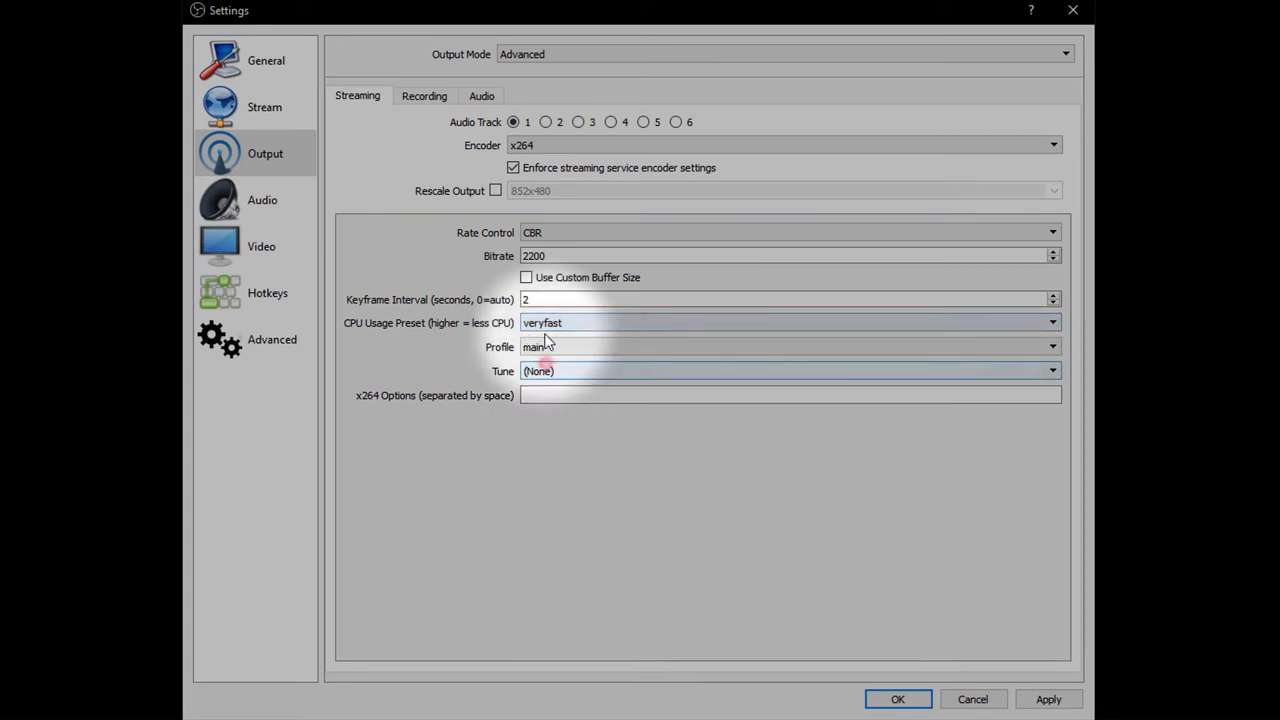
click(535, 321)
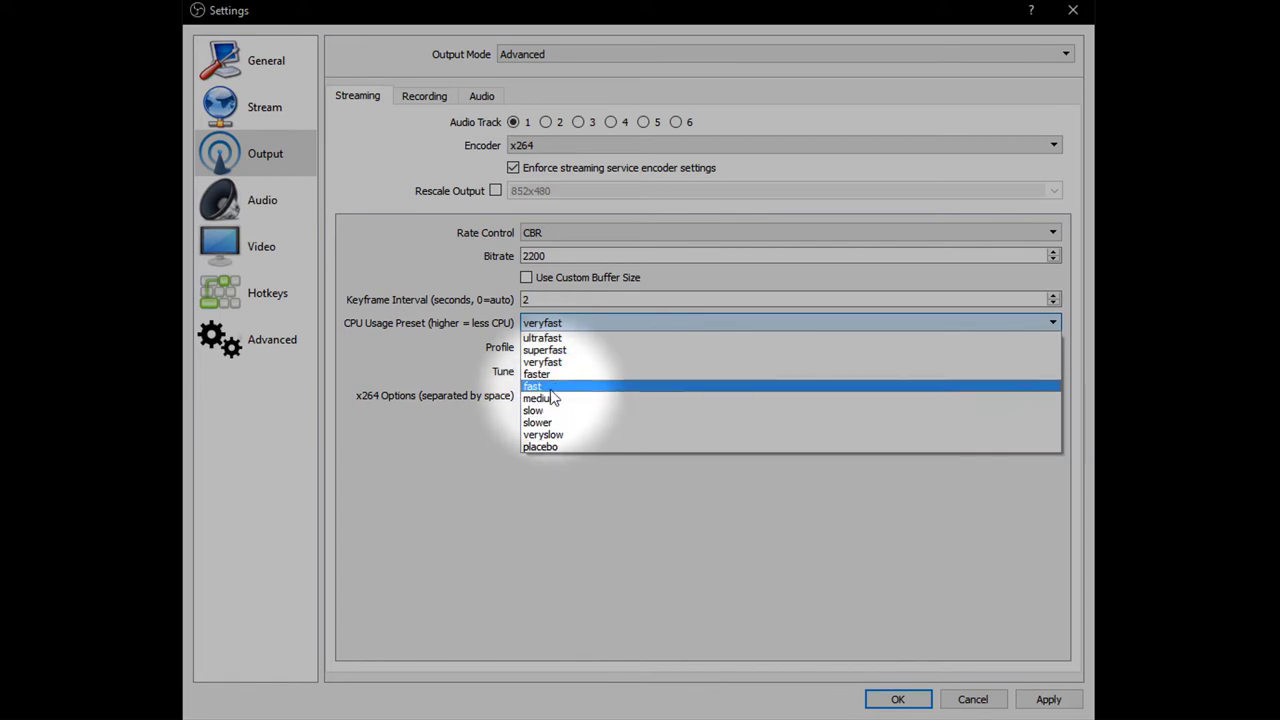
click(545, 362)
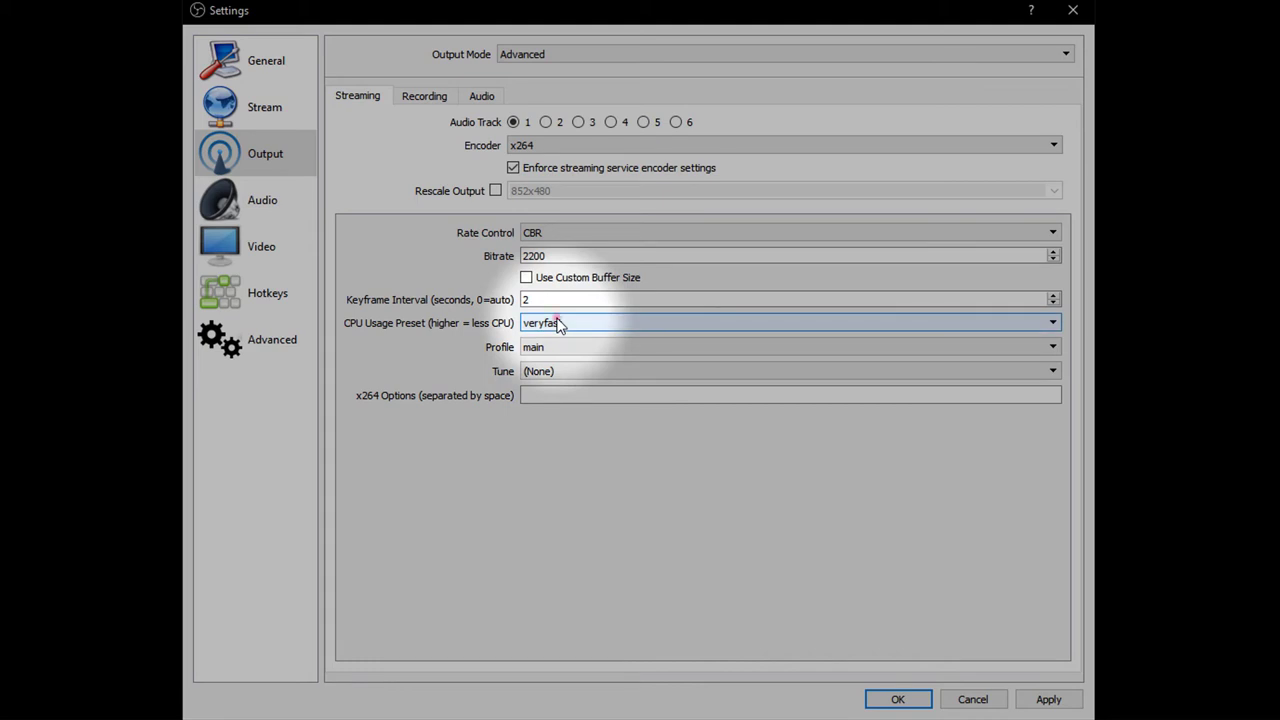
click(557, 323)
click(551, 364)
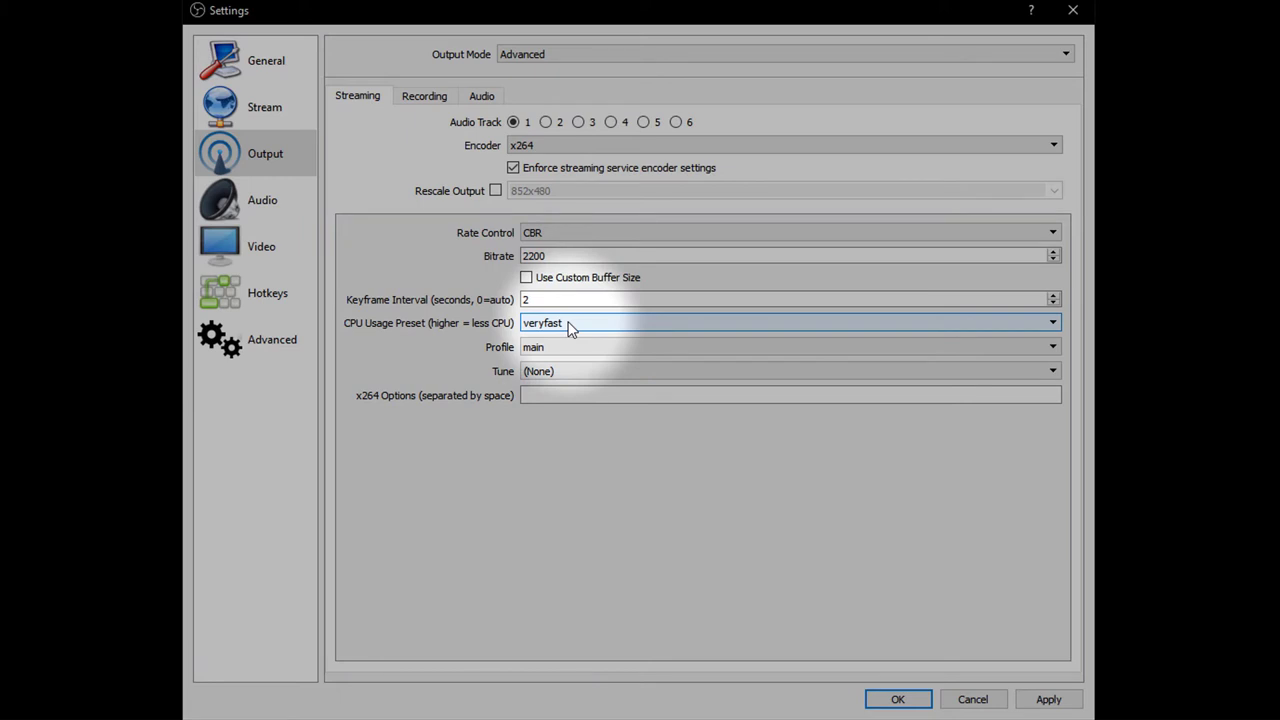
Try the fast CPU usage preset for the streaming output and return it to veryfast.
click(568, 326)
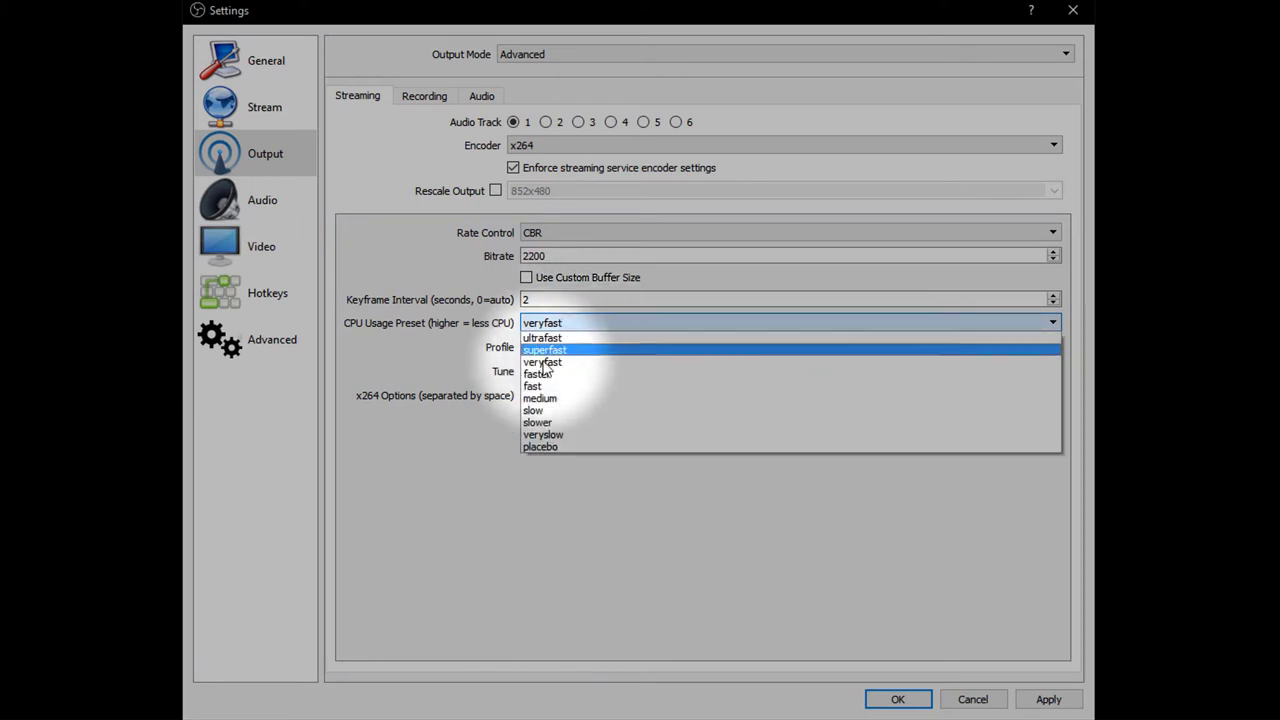
click(551, 333)
click(550, 325)
click(533, 386)
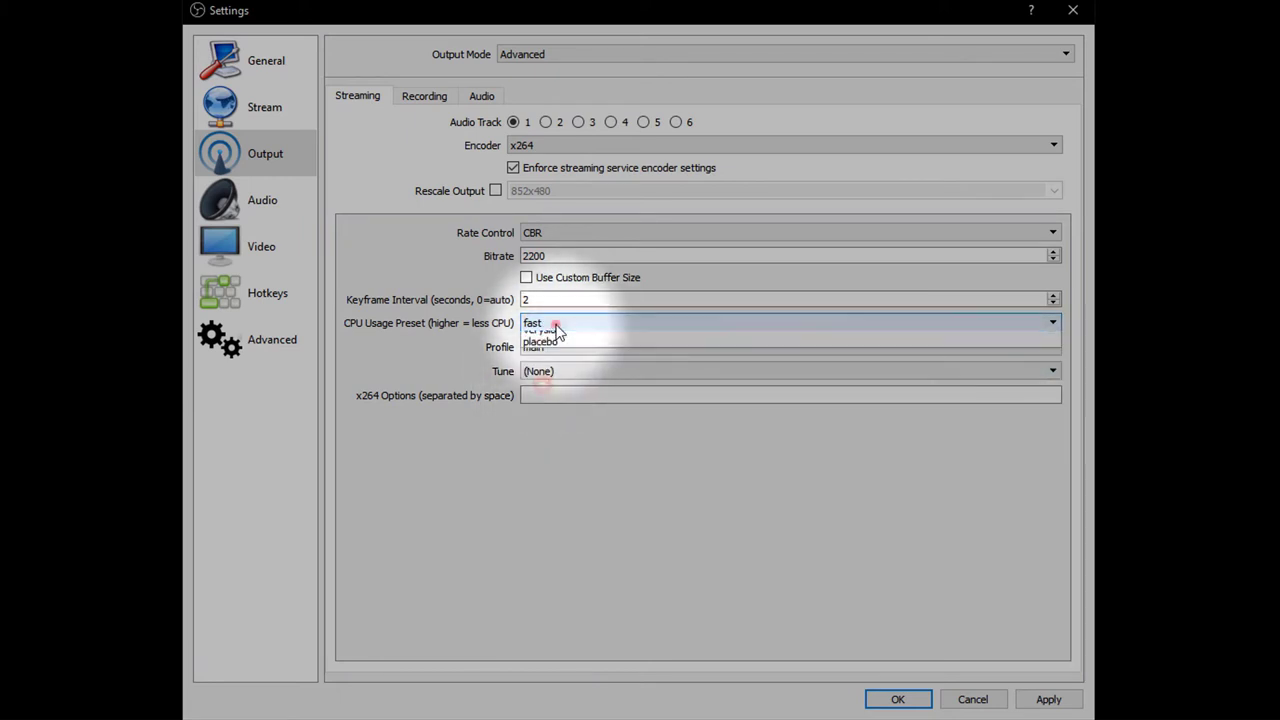
click(557, 330)
click(541, 362)
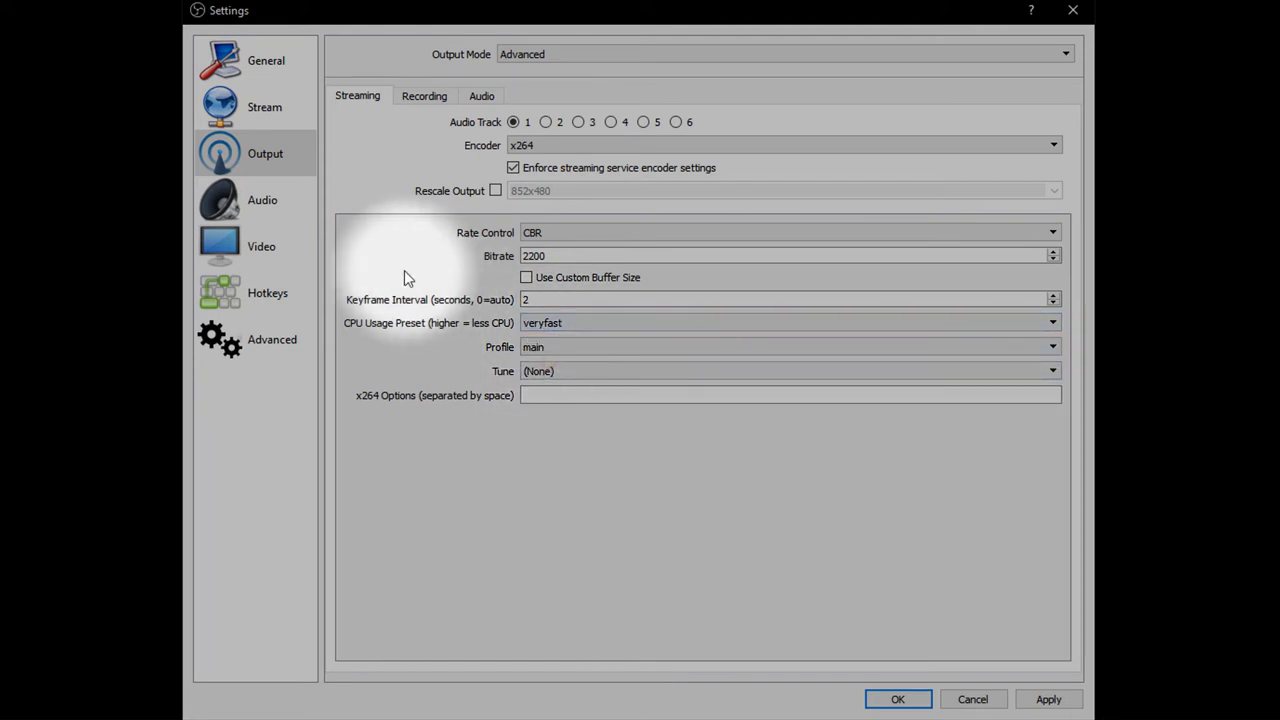
click(545, 322)
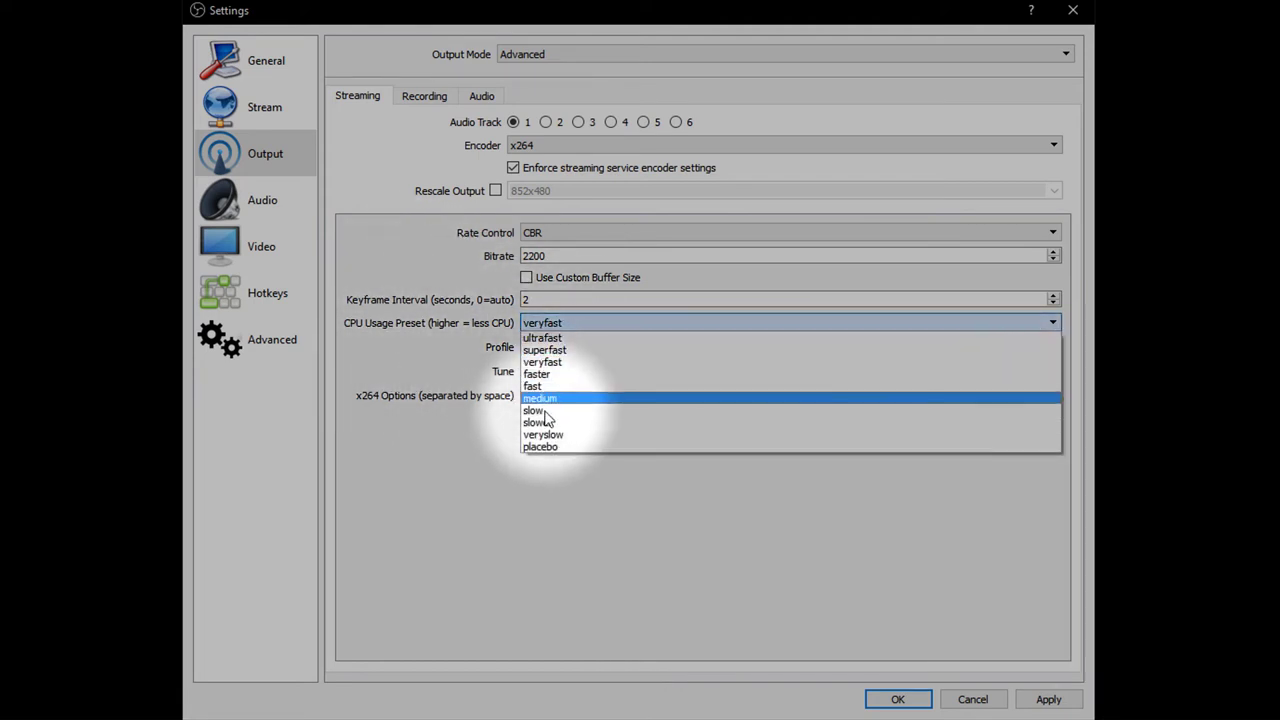
click(557, 362)
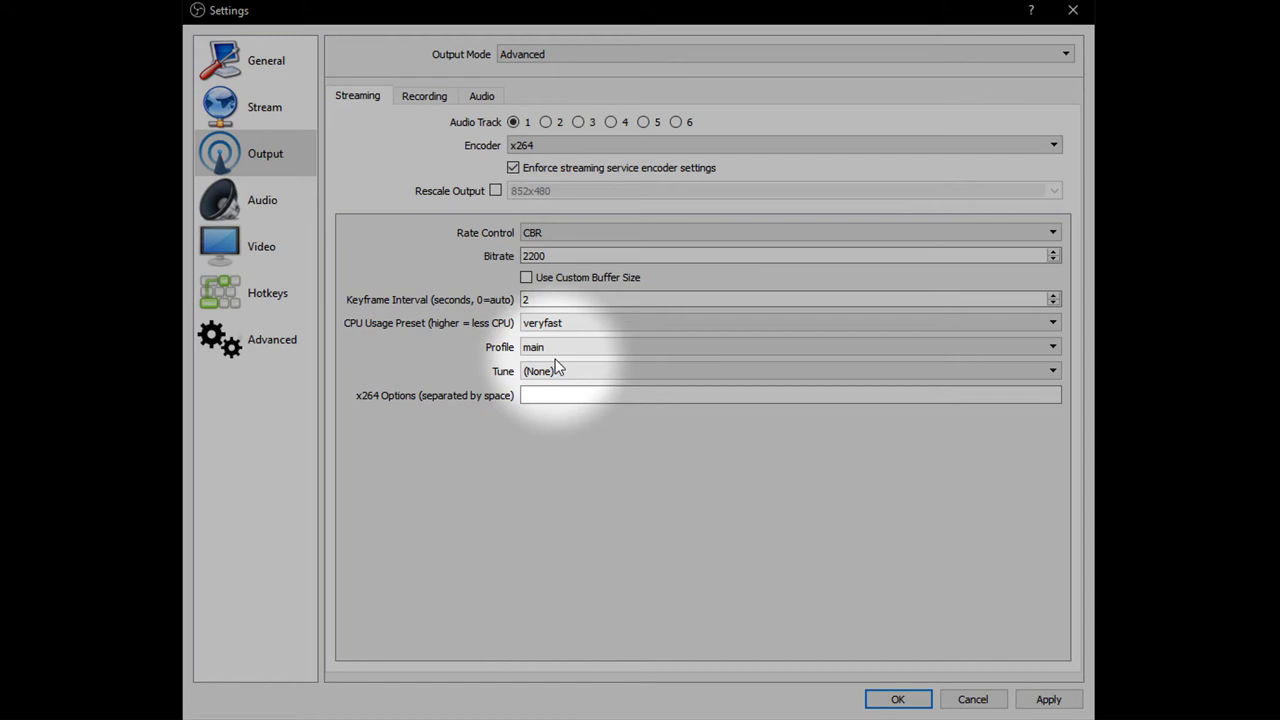
Review the encoder profile choices for the streaming output, keeping main.
click(550, 348)
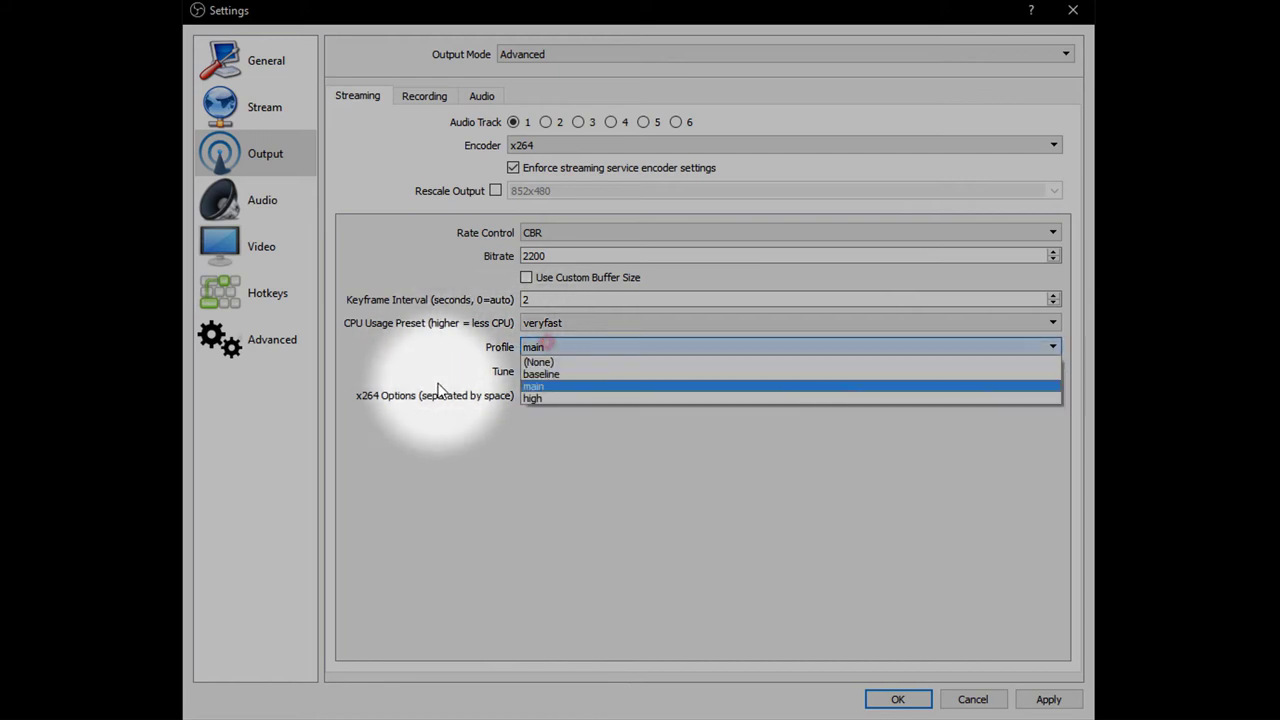
click(538, 385)
click(562, 347)
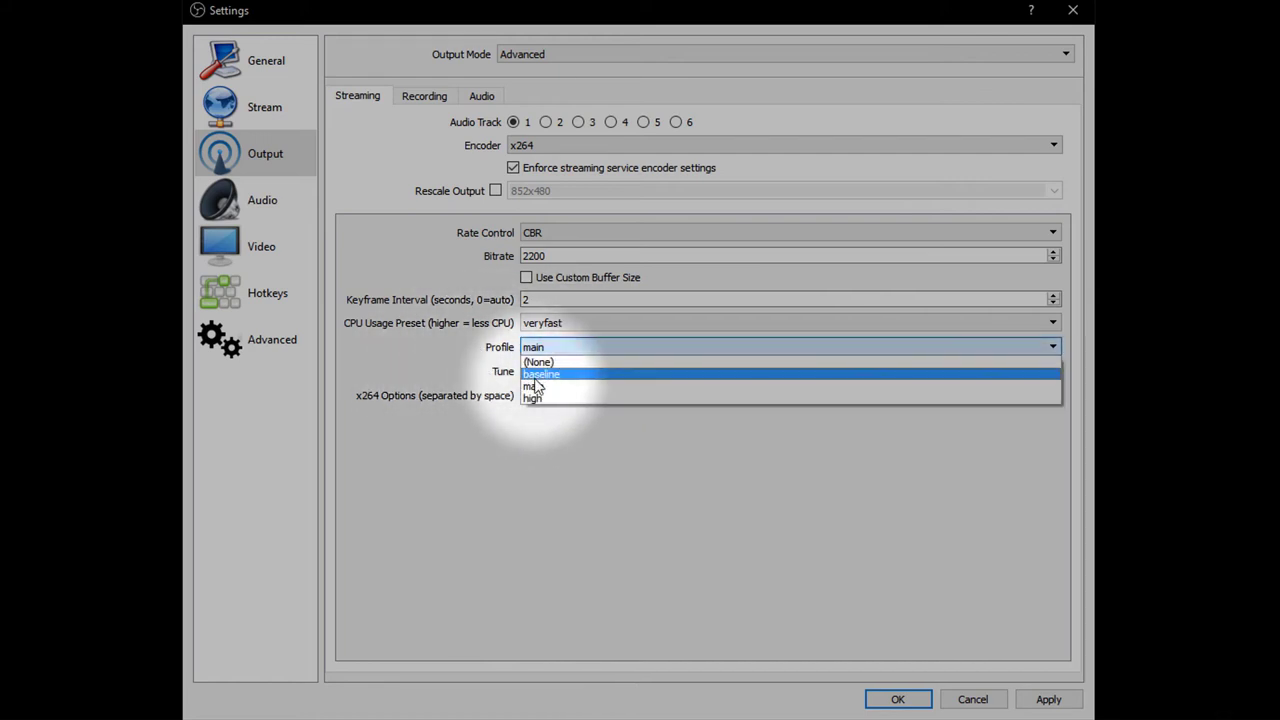
click(535, 374)
click(530, 347)
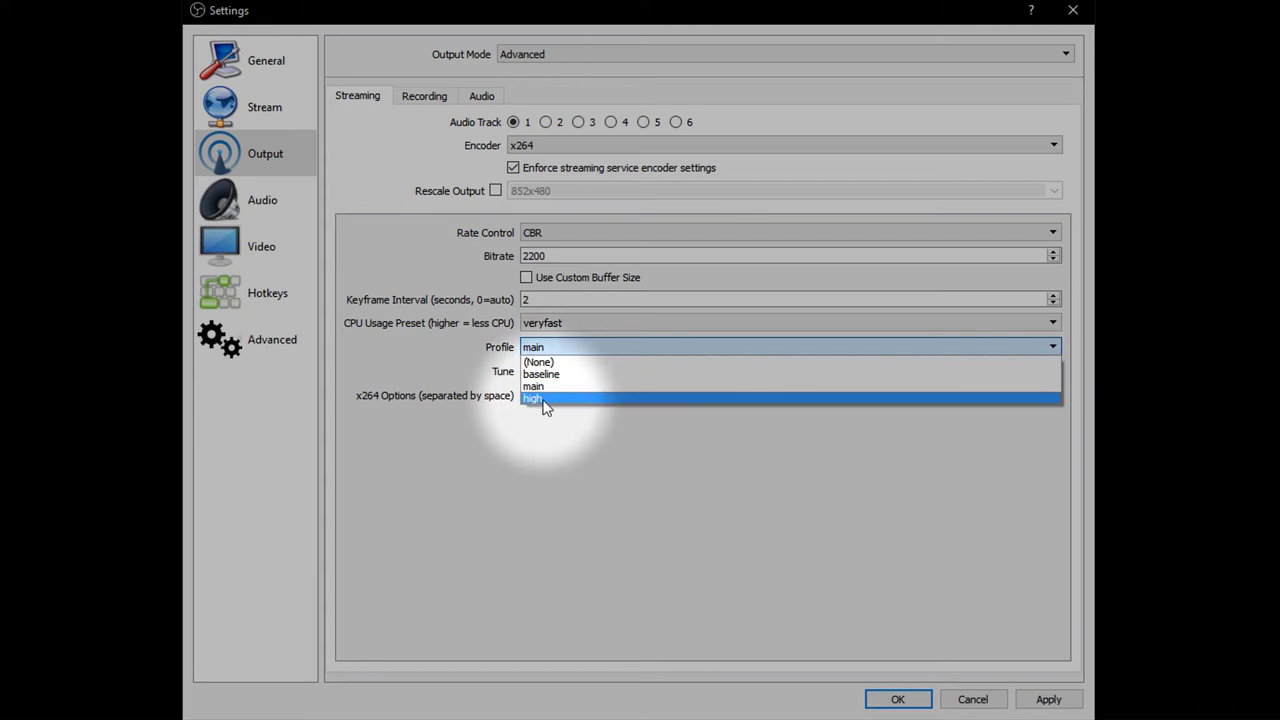
click(535, 386)
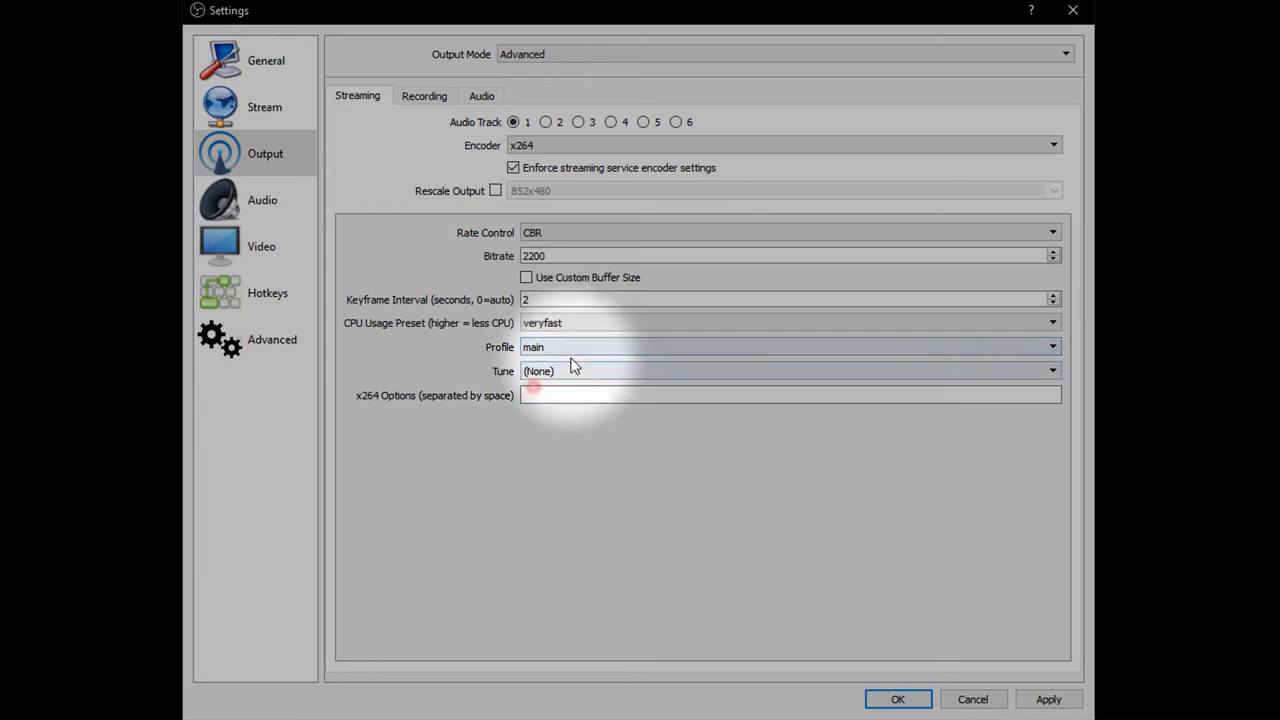
Review the encoder tune choices, keeping (None), and highlight the streaming bitrate value.
click(537, 372)
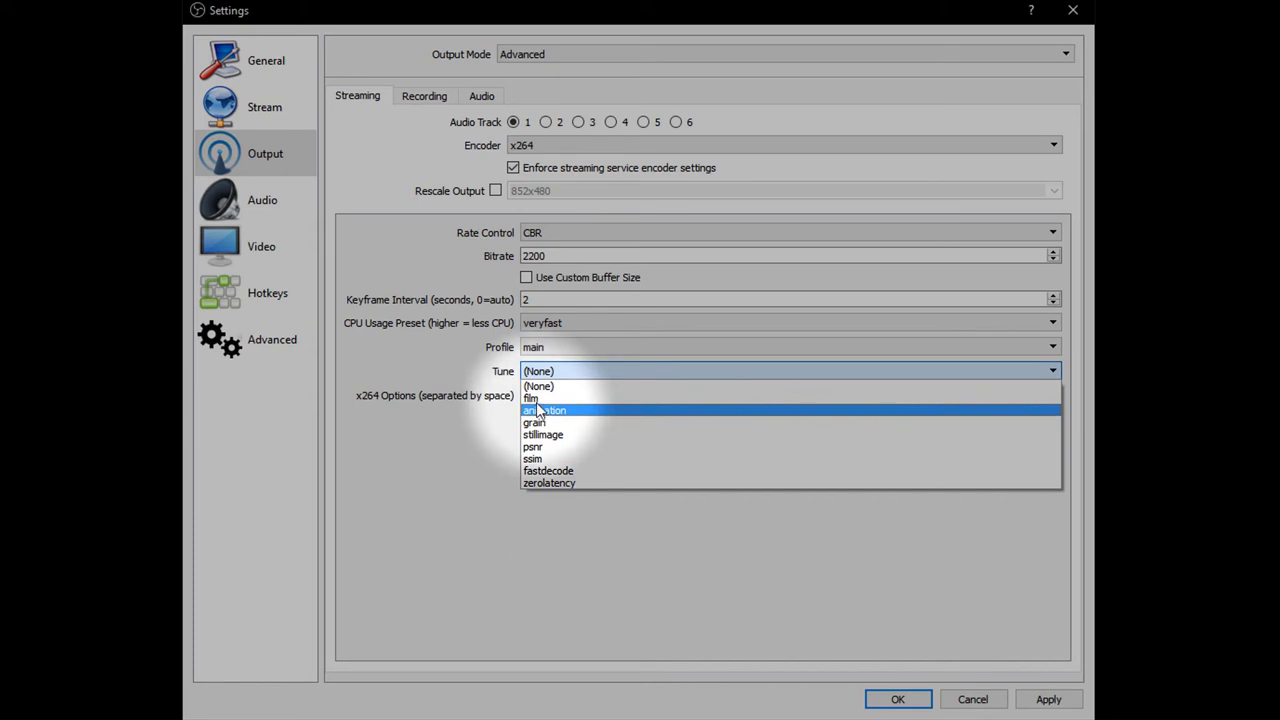
click(538, 386)
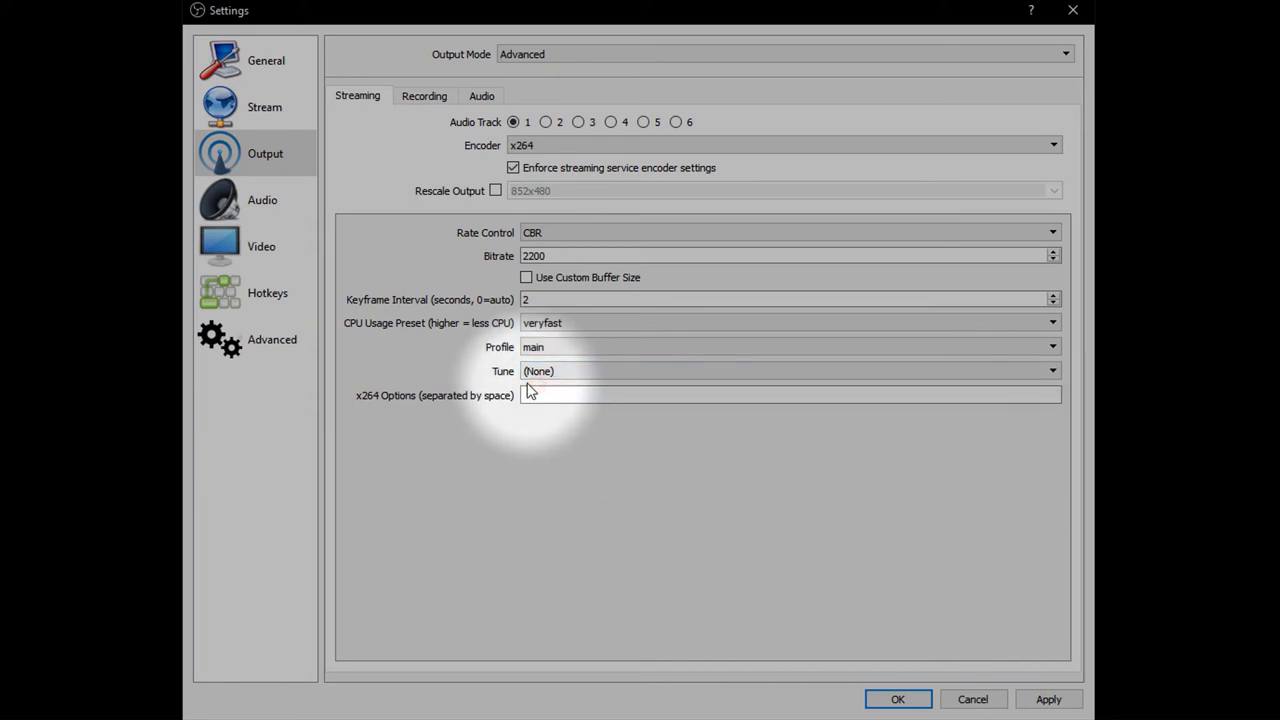
click(526, 394)
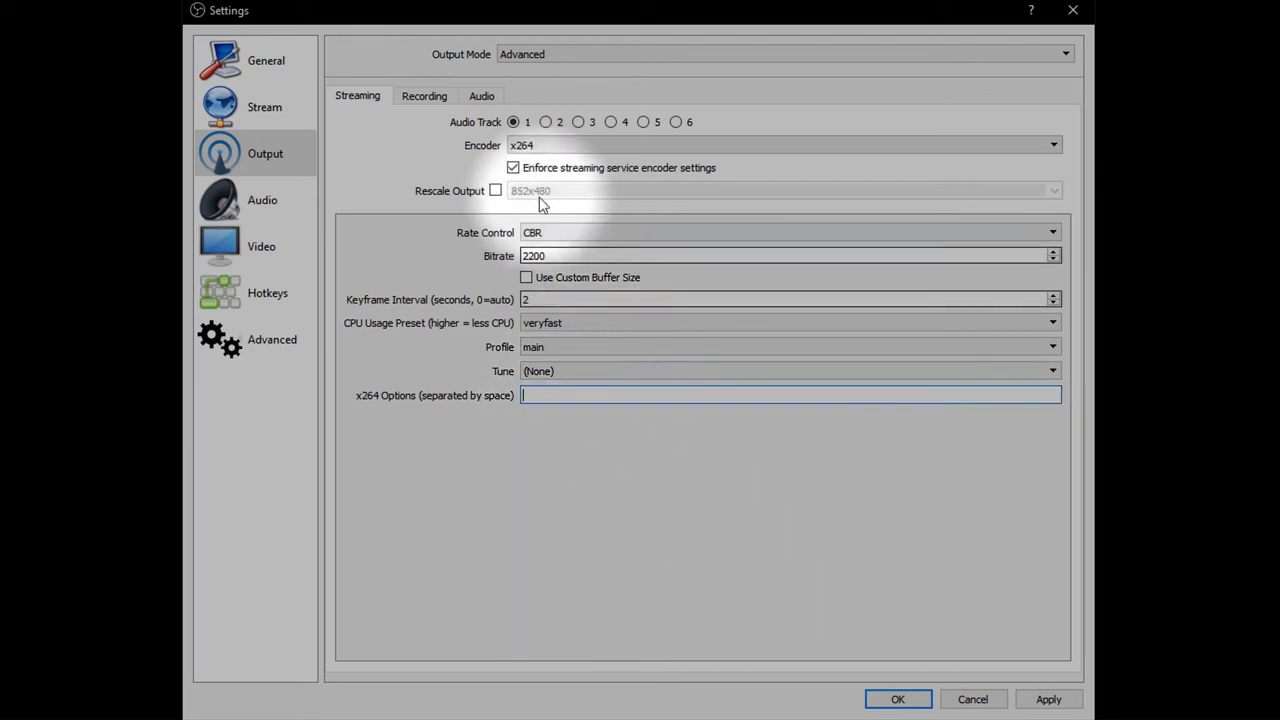
double_click(540, 256)
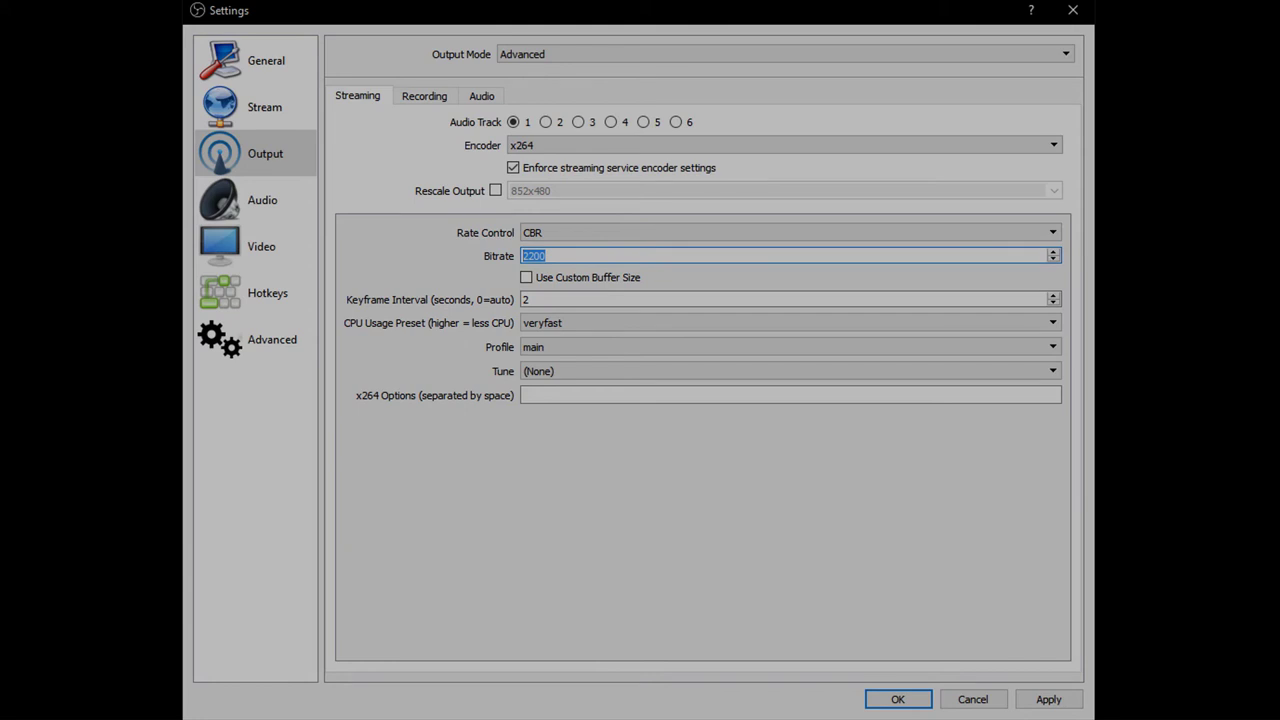
key(alt+Tab)
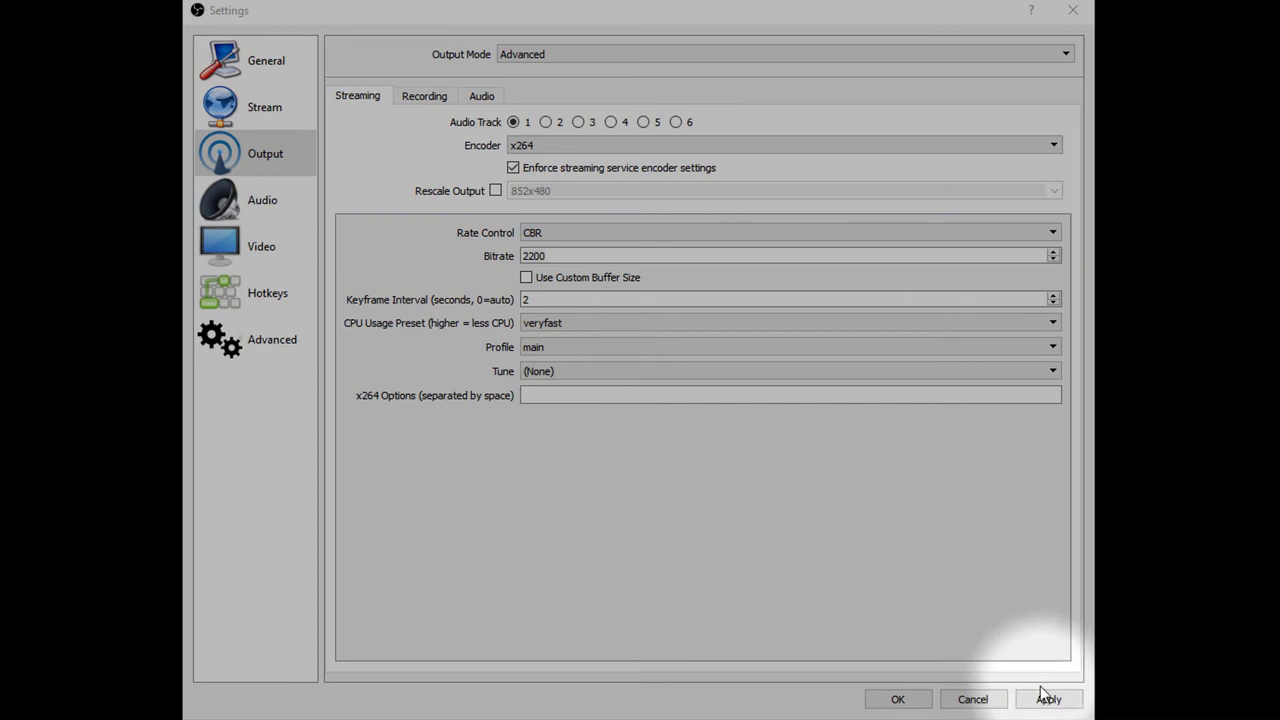
Open the Windows Calculator and move its window so the bitrate and encoder values stay readable.
key(super)
text(calc)
key(Return)
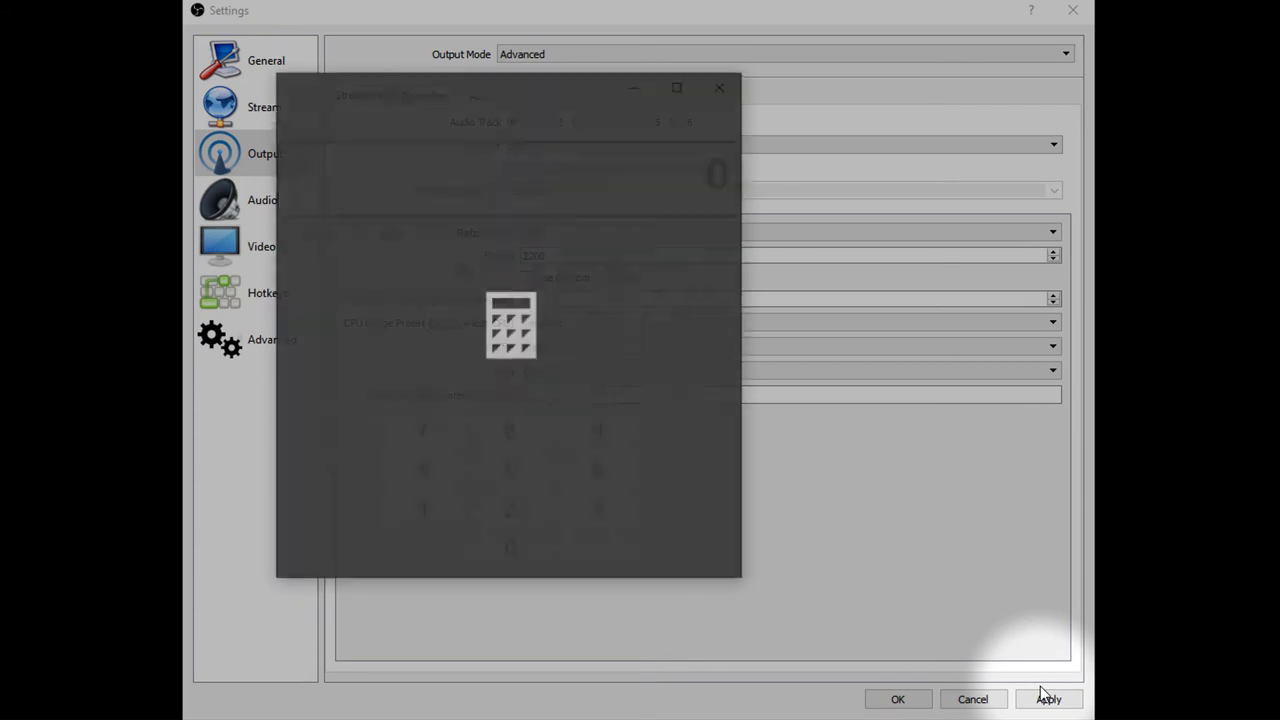
drag(520, 102, 252, 170)
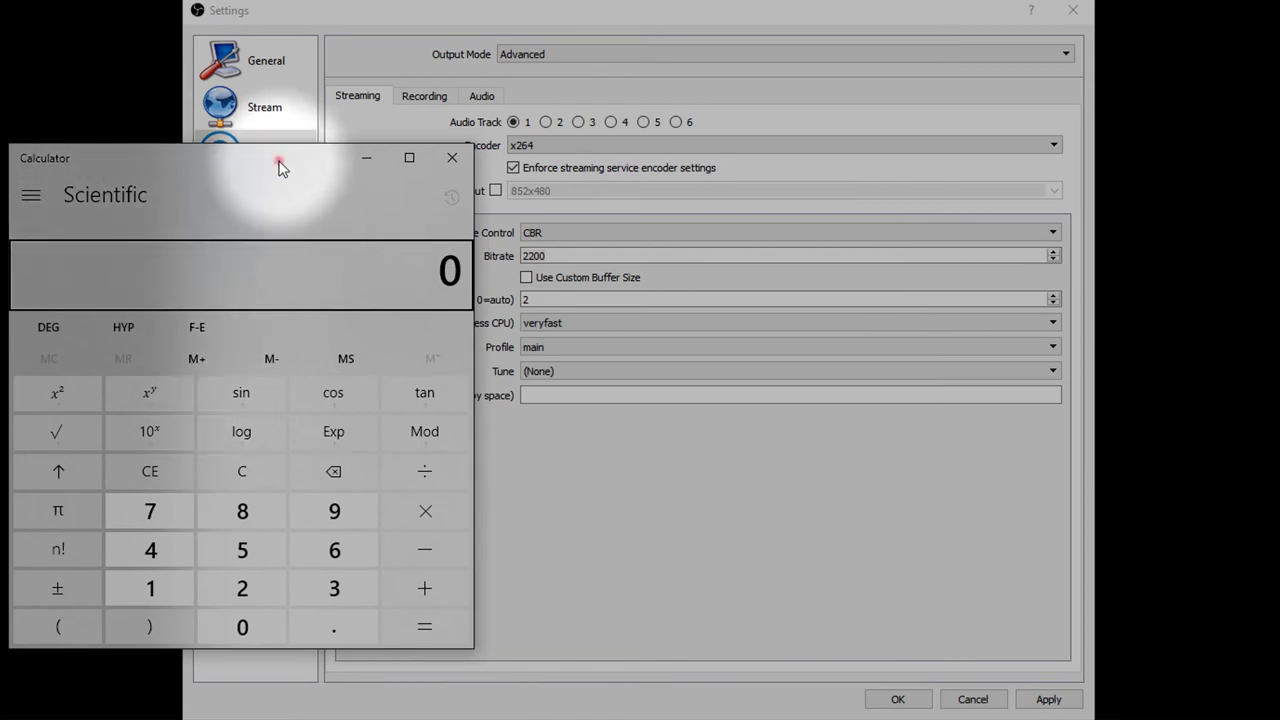
drag(278, 164, 302, 88)
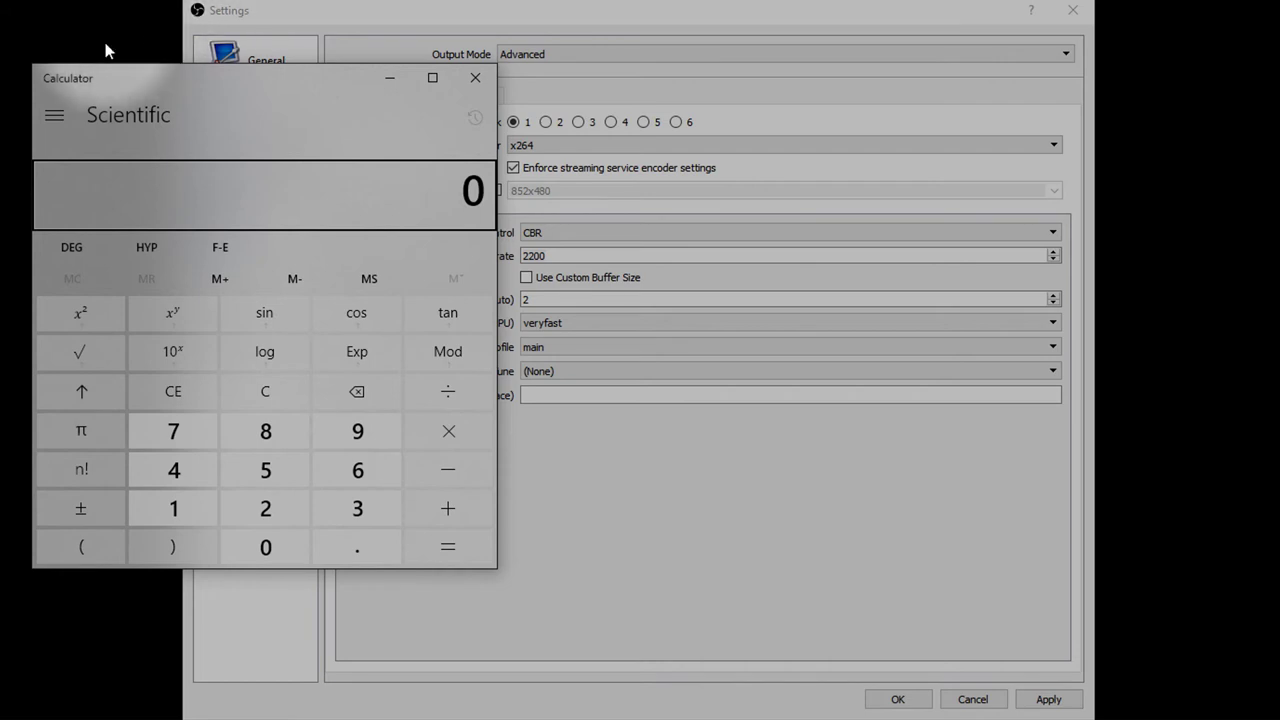
Calculate the pixels per frame by multiplying 1280 by 720.
click(175, 510)
click(265, 508)
click(265, 431)
click(263, 549)
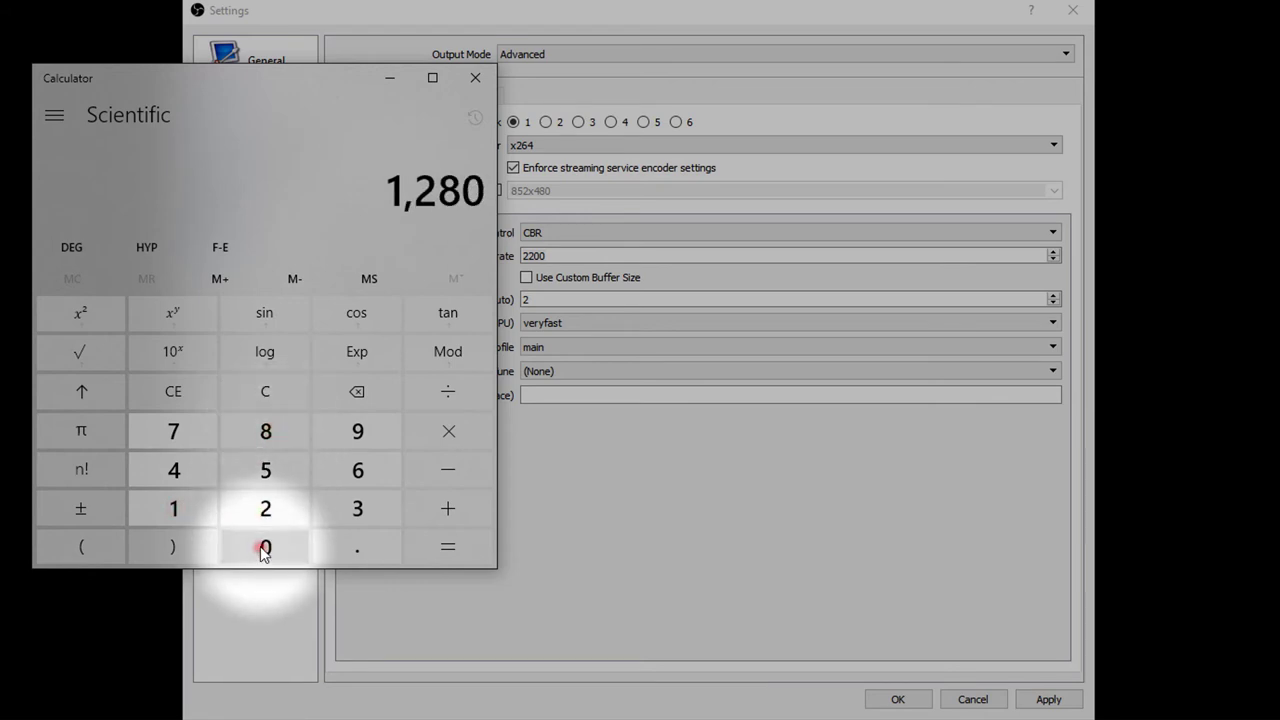
click(436, 431)
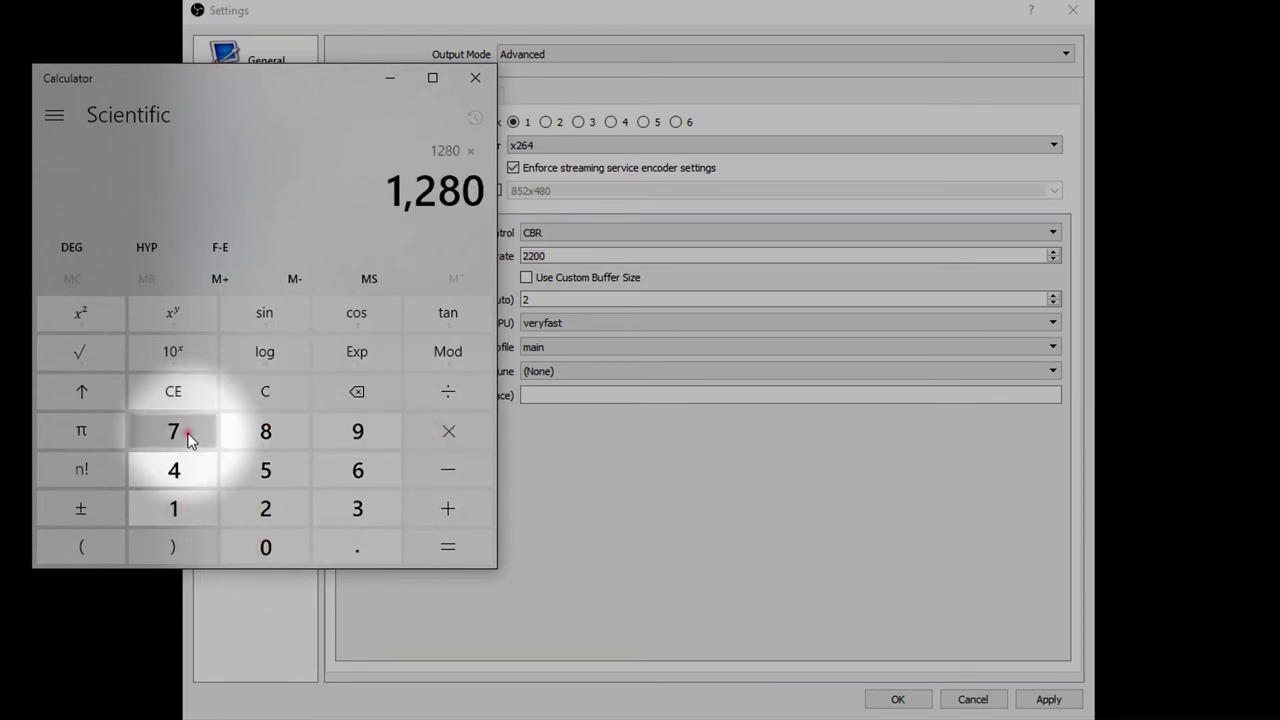
click(188, 440)
click(265, 510)
click(266, 548)
key(Return)
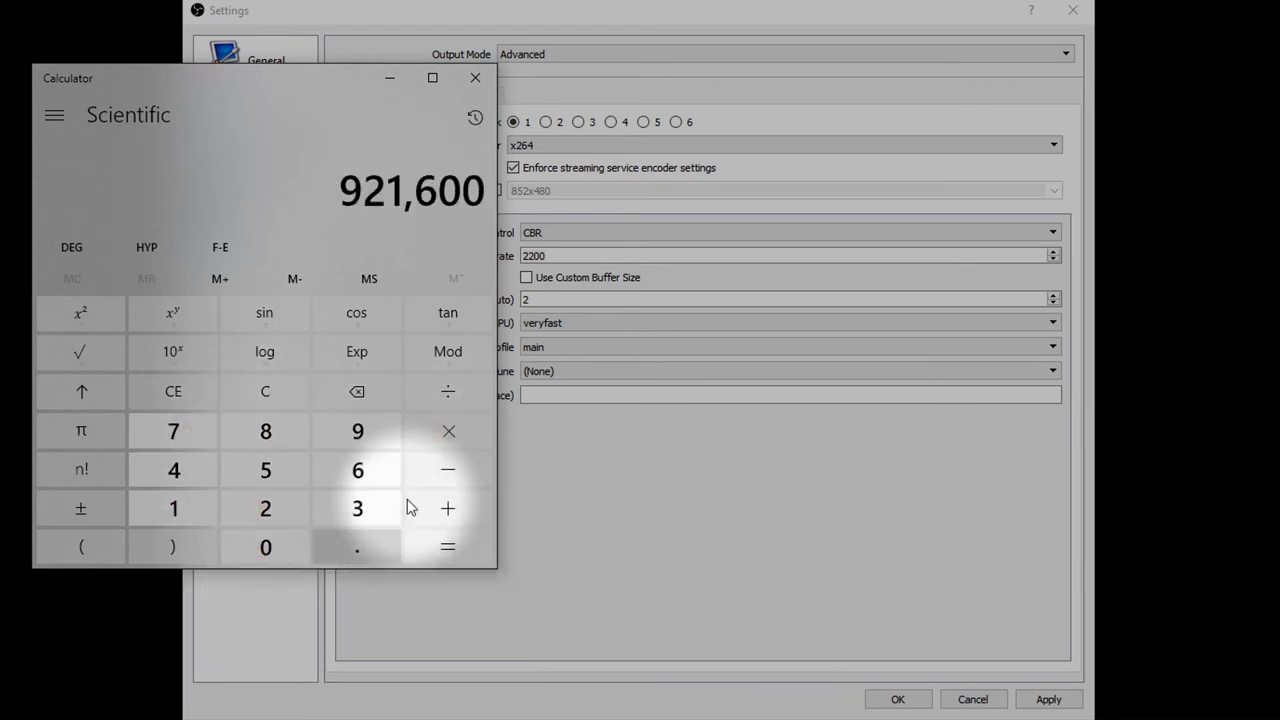
Multiply the pixel count by a frame rate of 30.
click(446, 431)
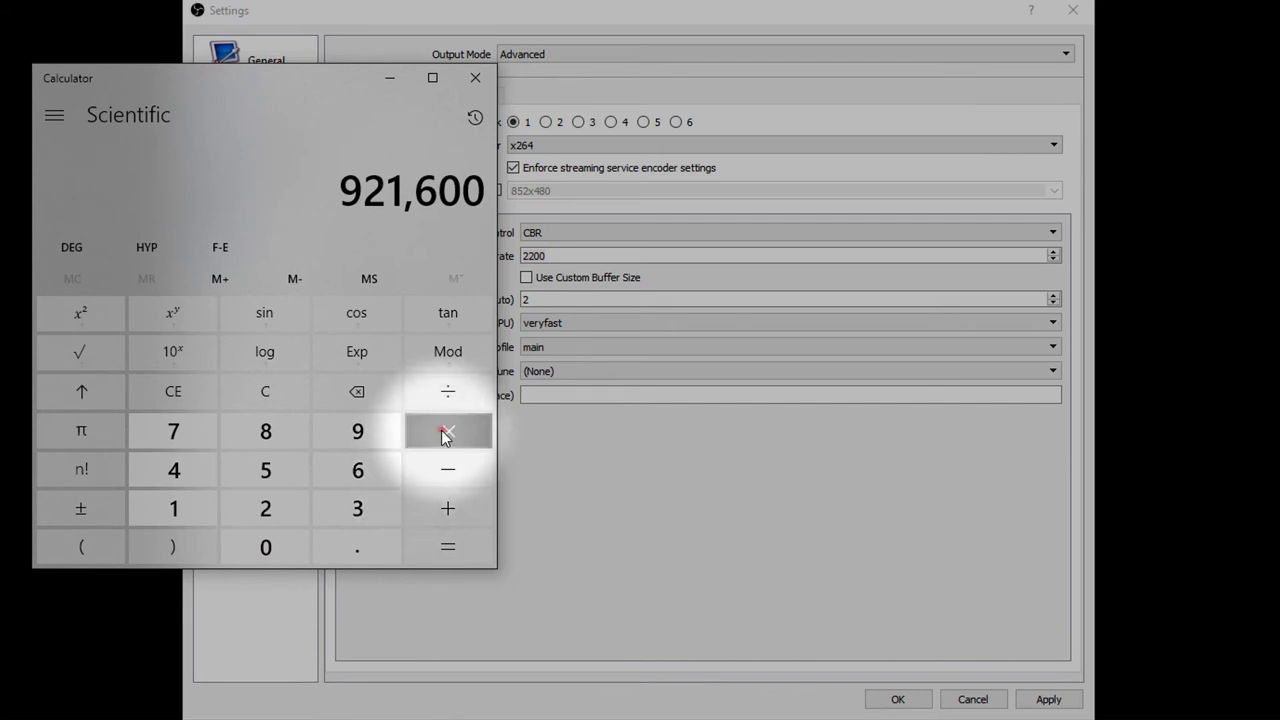
click(363, 510)
click(266, 548)
click(448, 548)
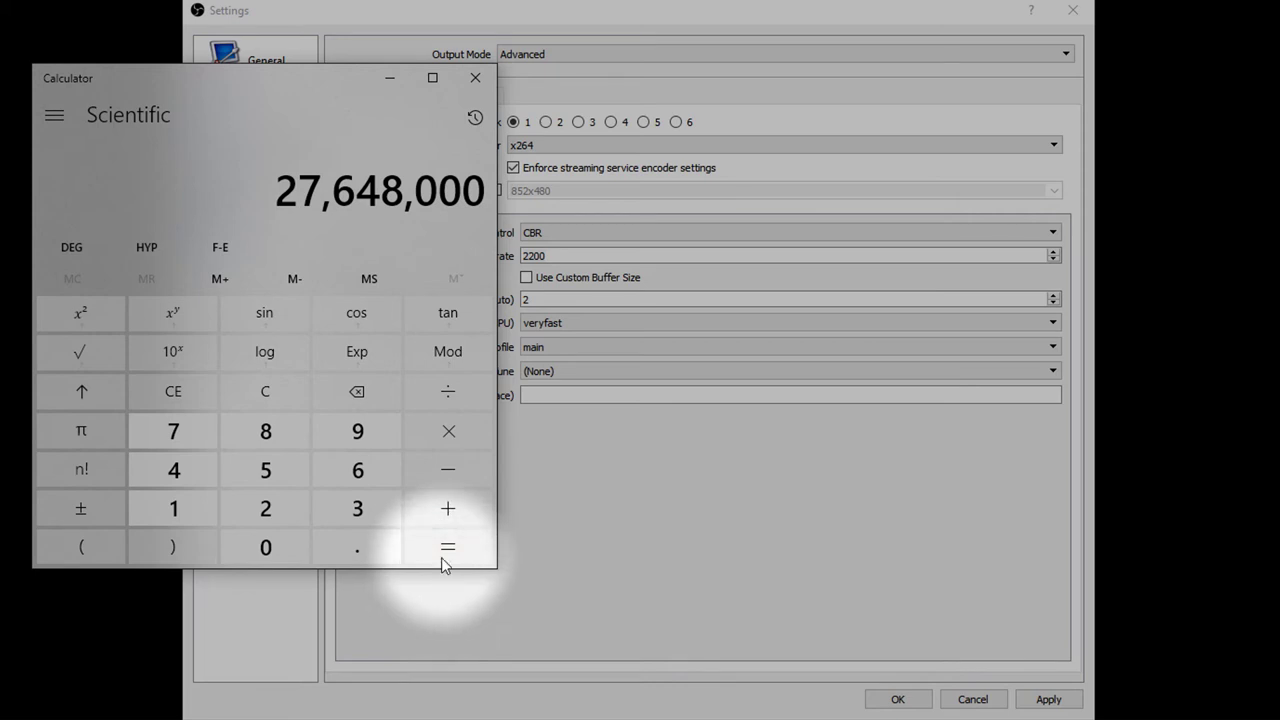
Multiply the pixels per second by 0.1.
click(449, 434)
click(265, 555)
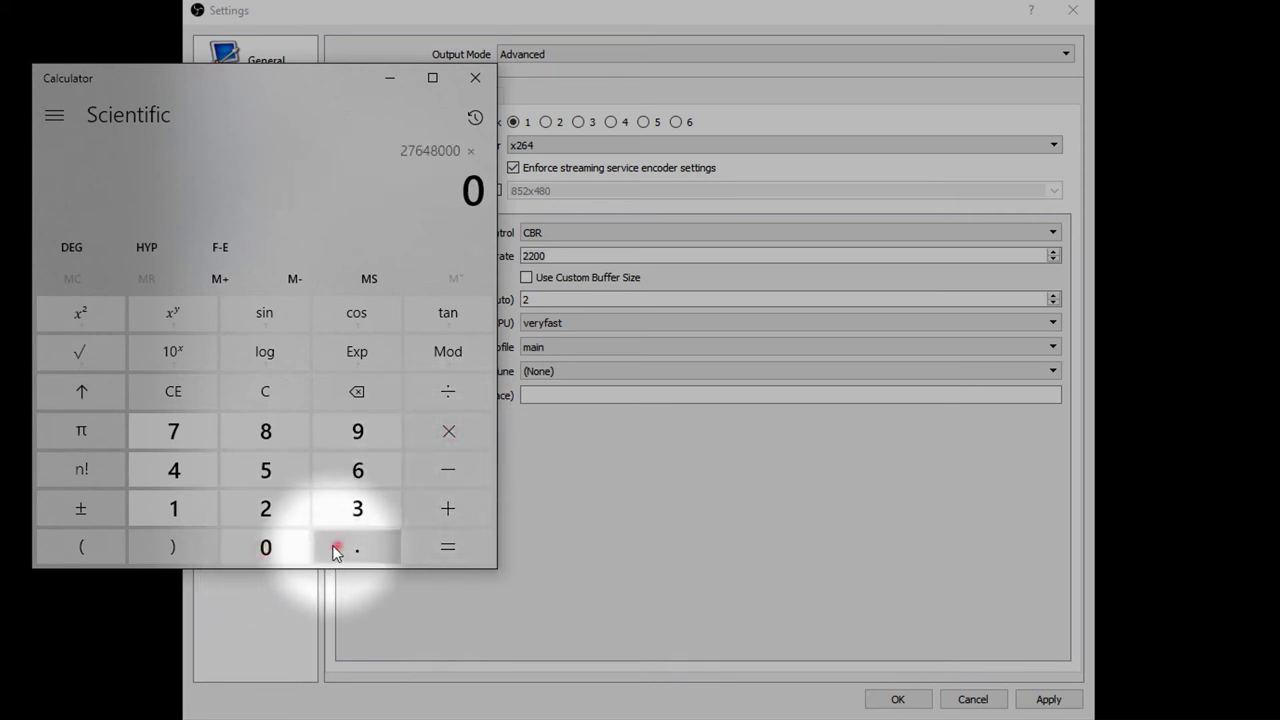
click(340, 549)
click(209, 512)
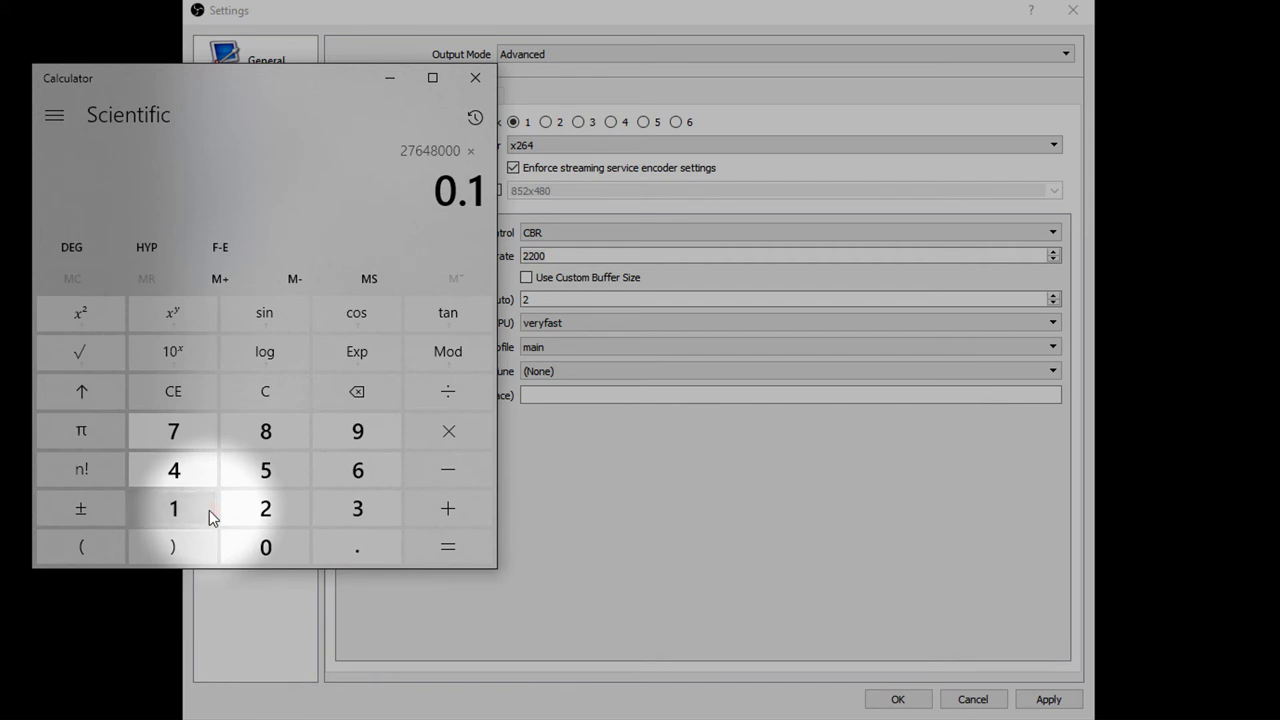
click(420, 540)
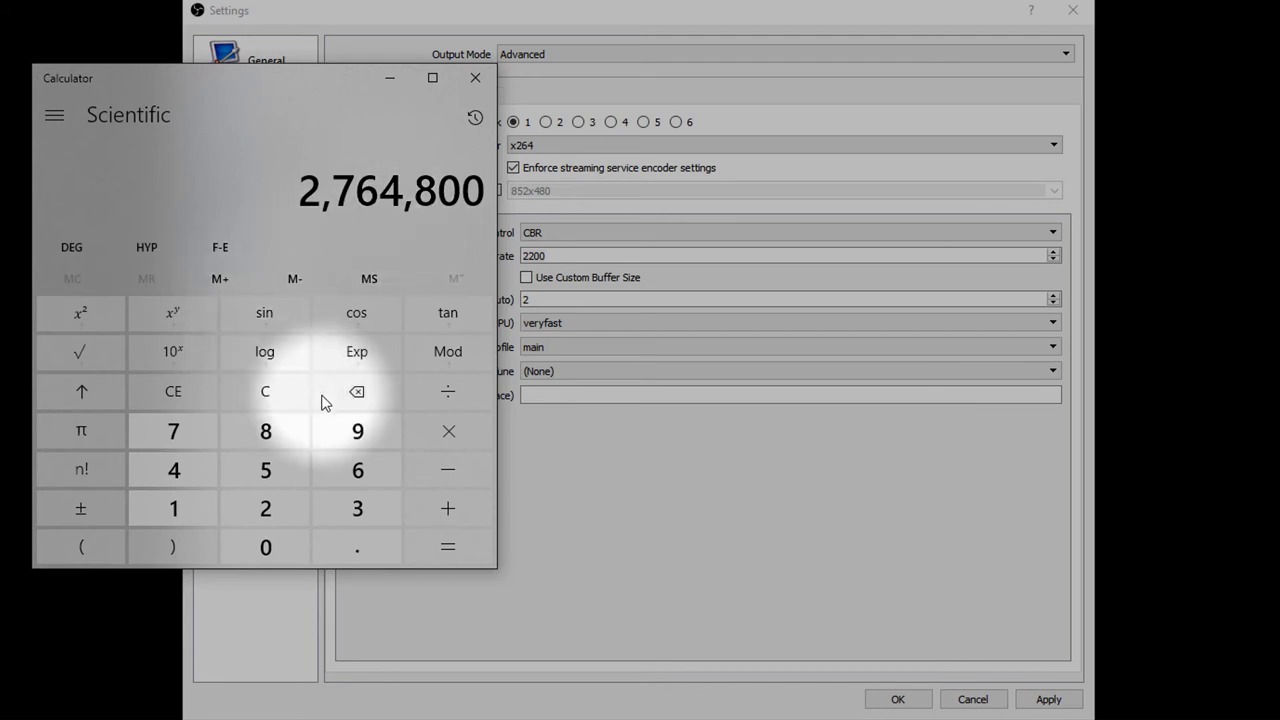
Divide the result by 1000 to get the bitrate, and move the Calculator clear of the encoder setting labels.
click(441, 403)
click(190, 500)
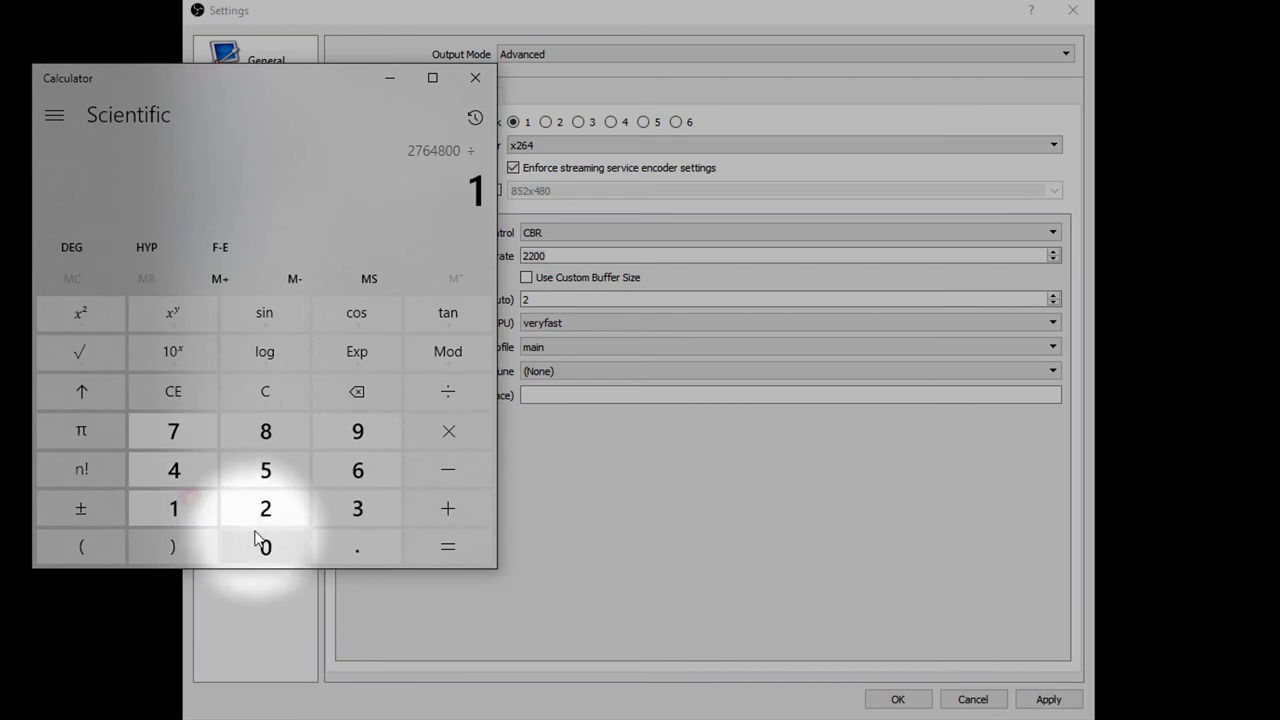
triple_click(262, 540)
click(441, 552)
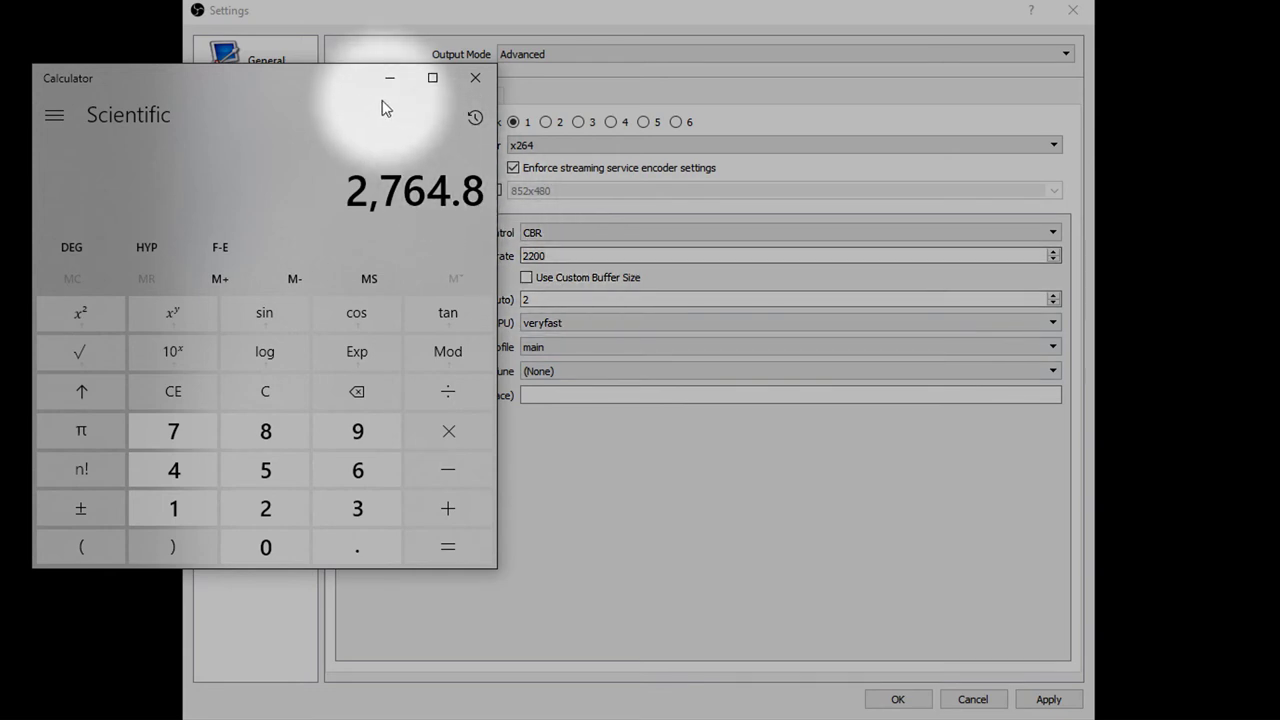
drag(325, 74, 272, 61)
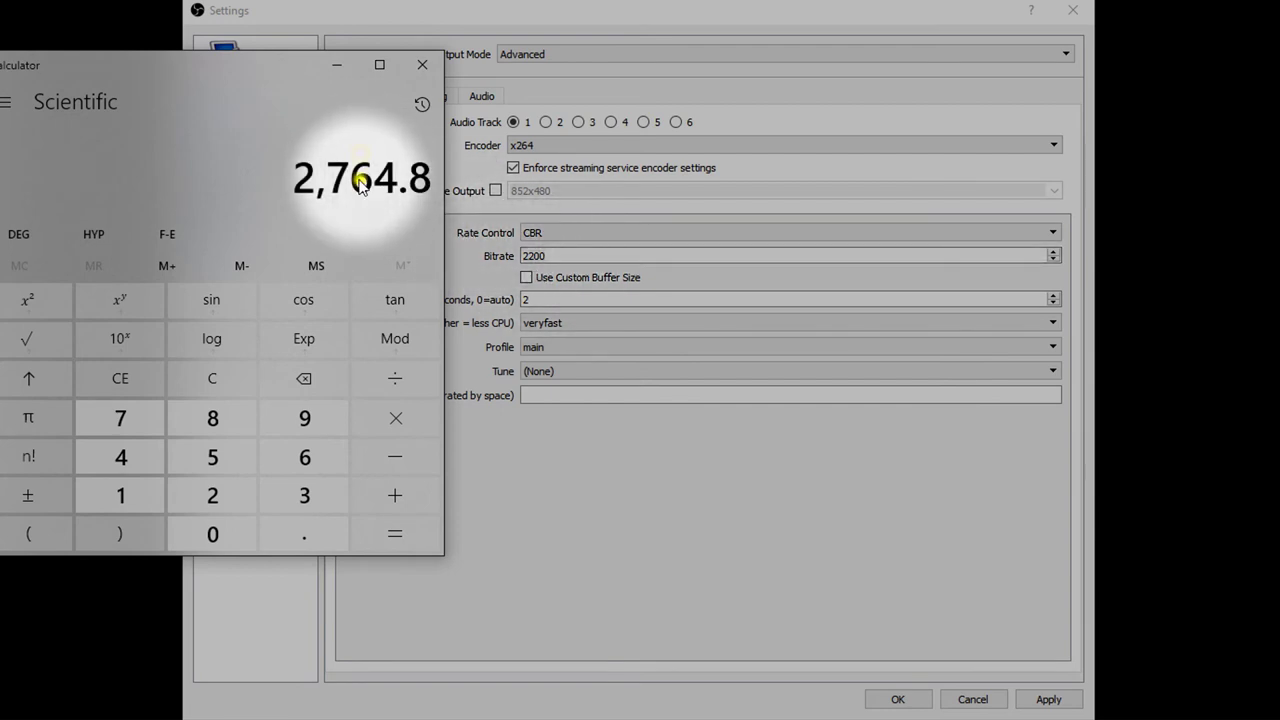
Set the streaming bitrate to 2765 and move the Calculator further away from the encoder settings.
double_click(560, 258)
text(2)
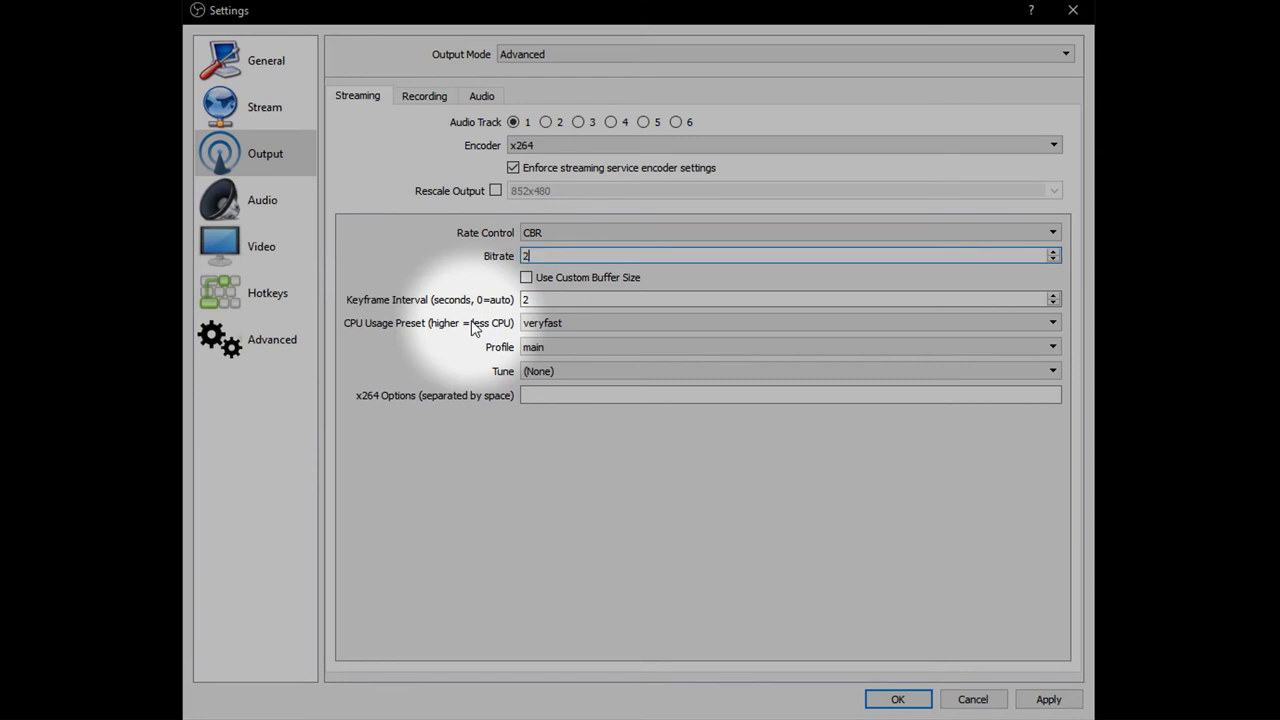
text(764)
key(BackSpace)
text(5)
click(972, 699)
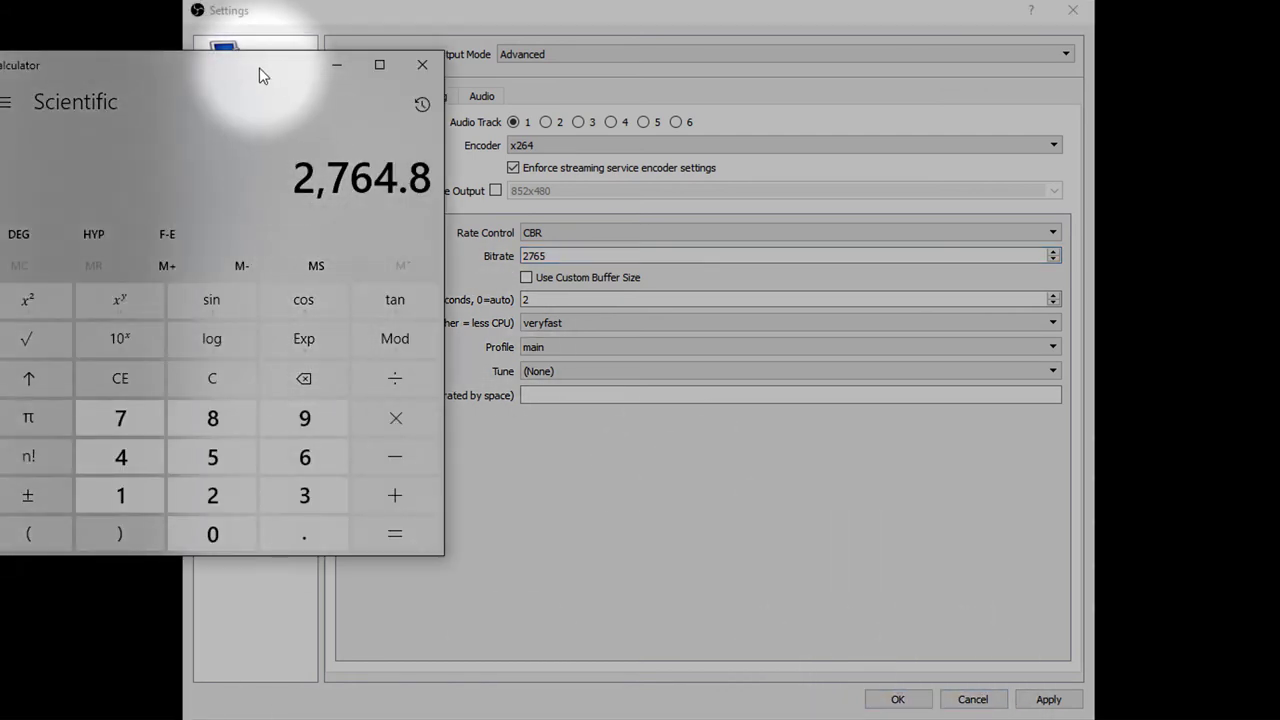
drag(259, 67, 156, 41)
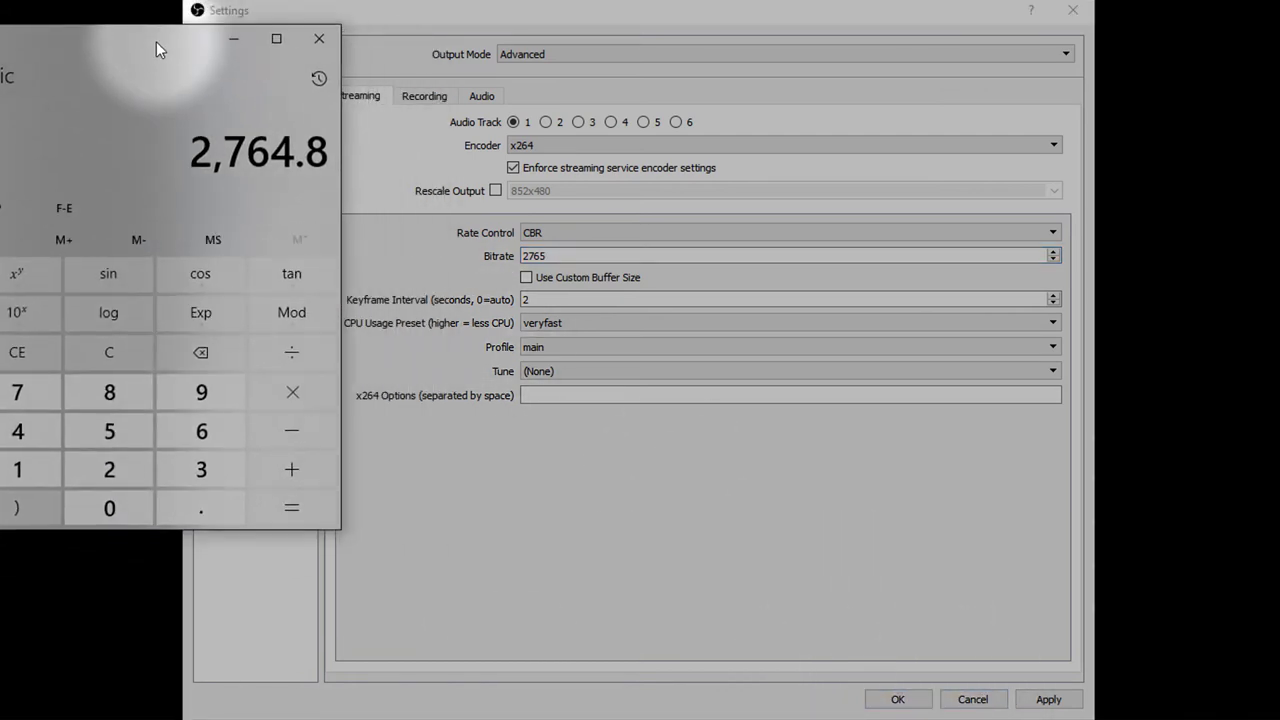
double_click(530, 256)
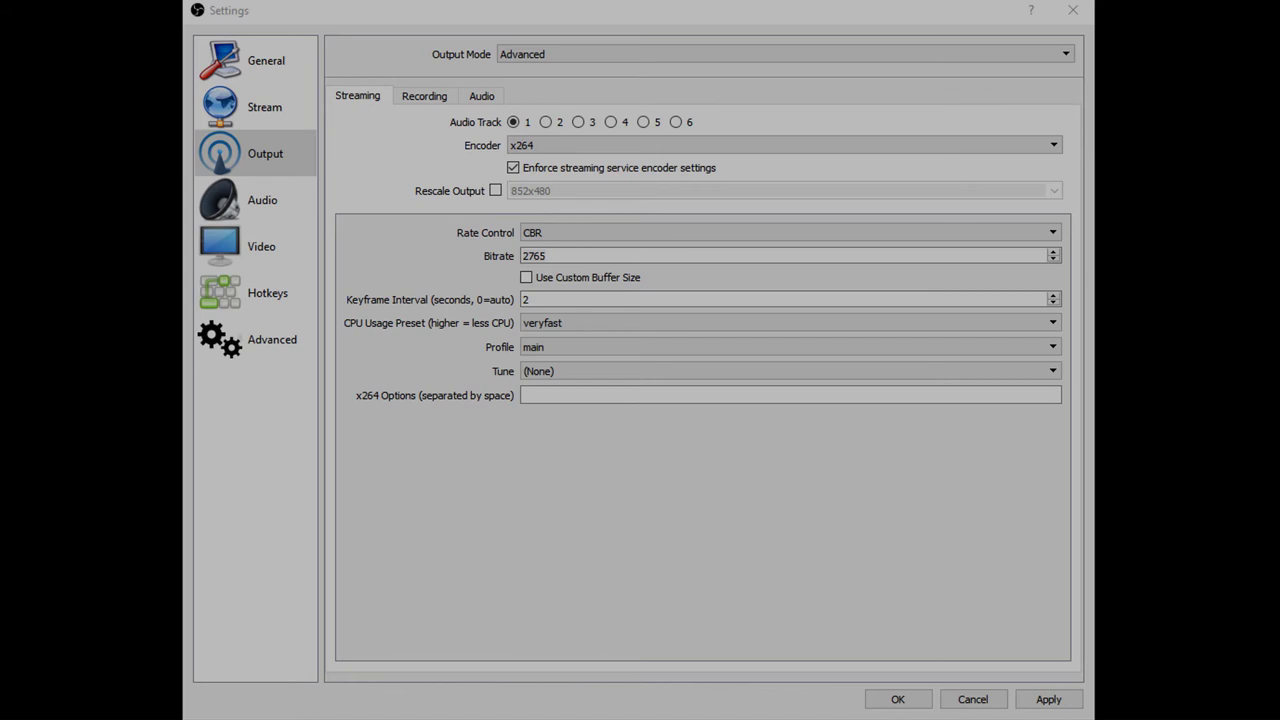
Bring the Calculator back to the front and place it beside the streaming bitrate value.
key(alt+Tab)
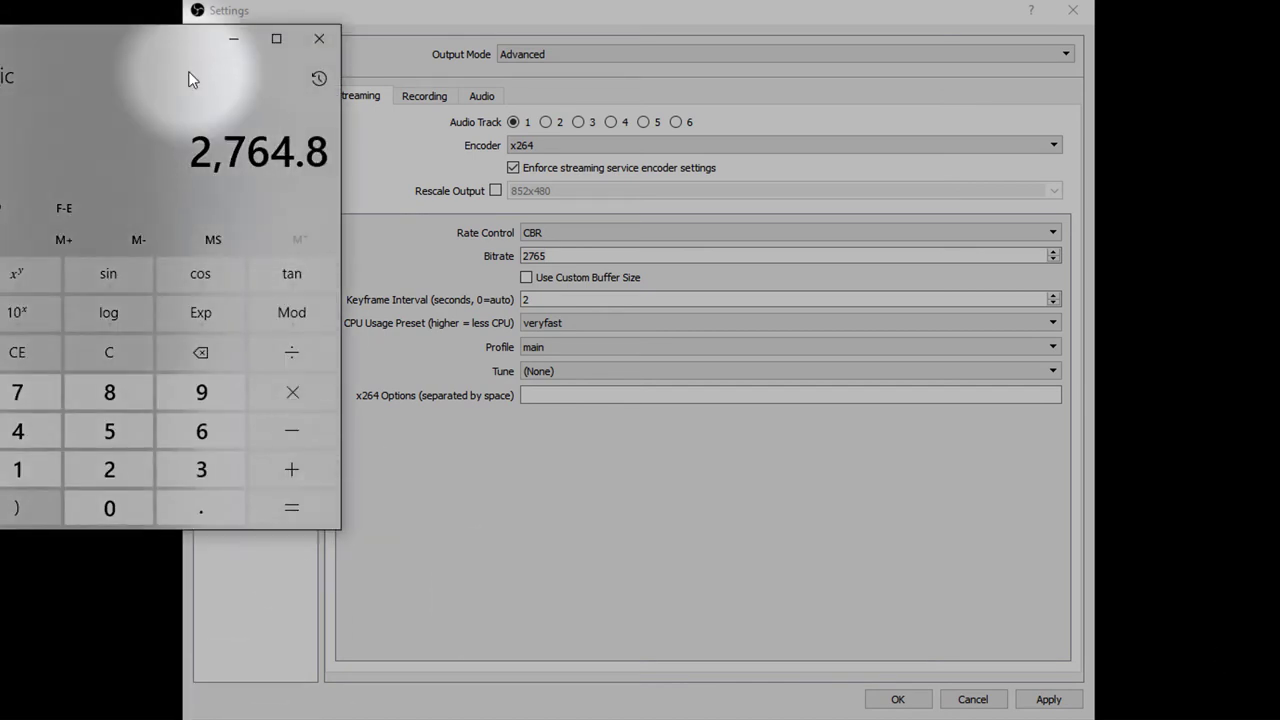
click(164, 40)
drag(164, 40, 452, 66)
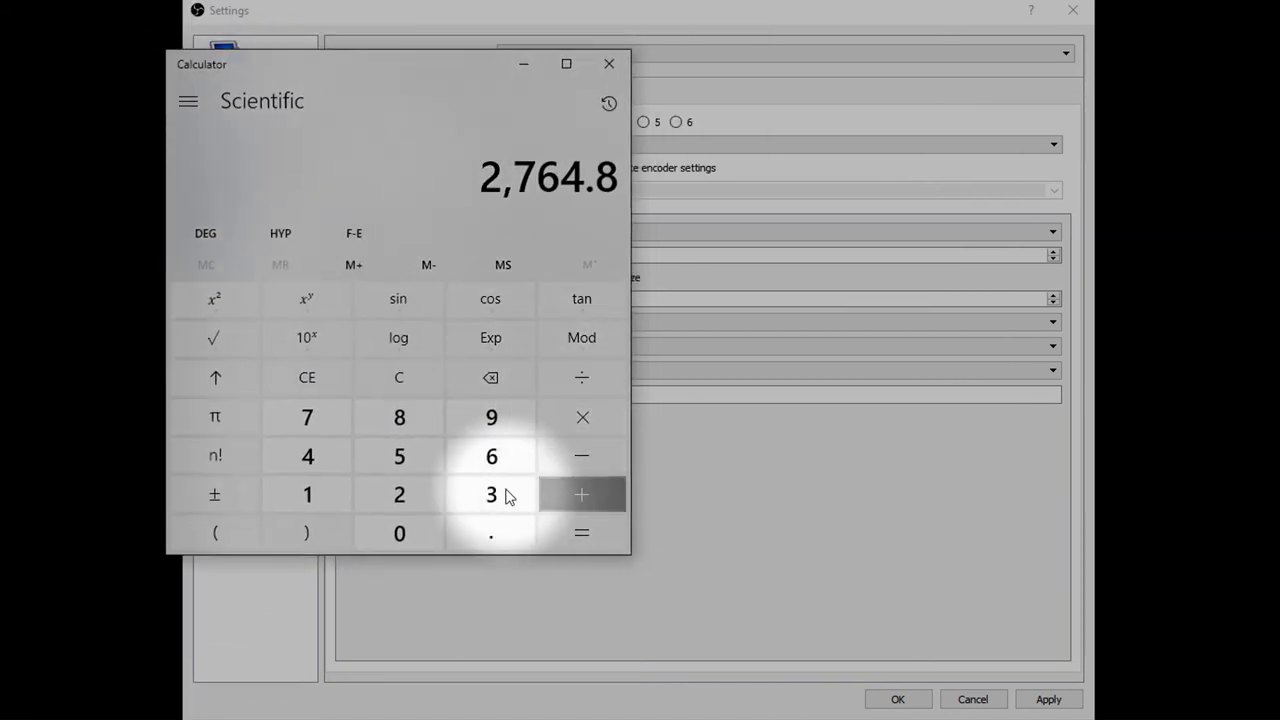
drag(521, 107, 289, 78)
double_click(540, 256)
text(2765)
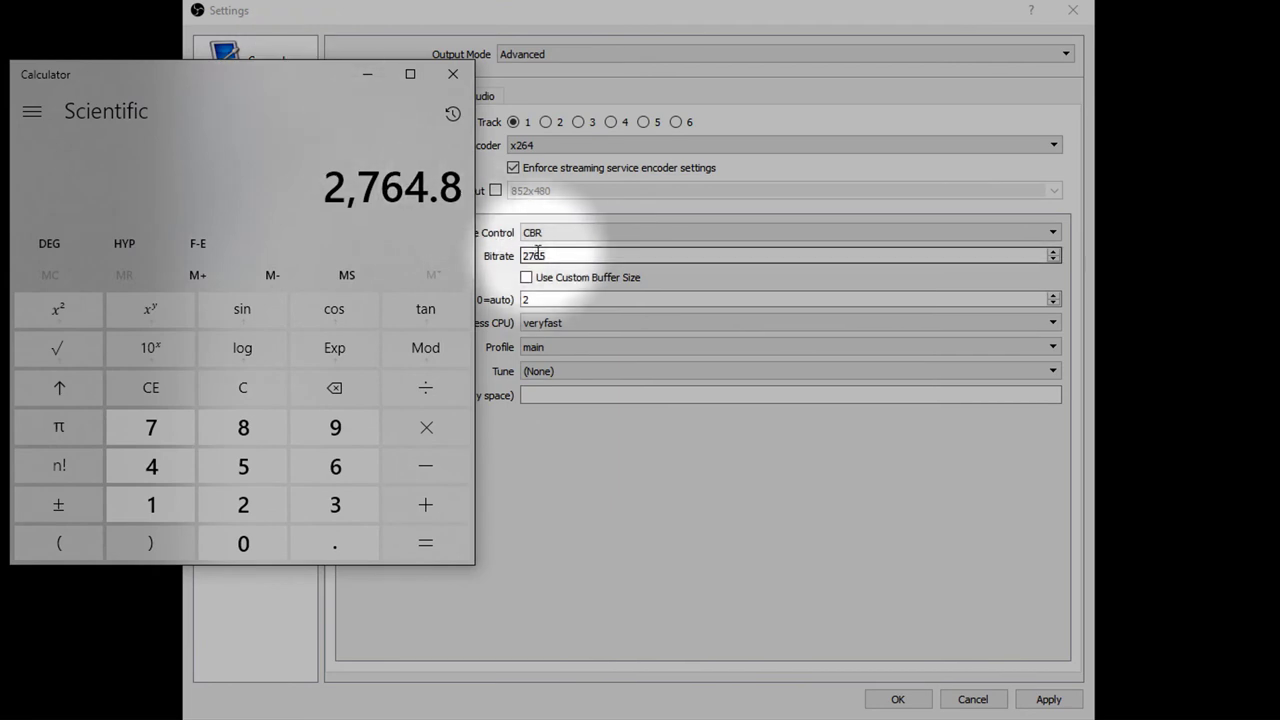
click(380, 282)
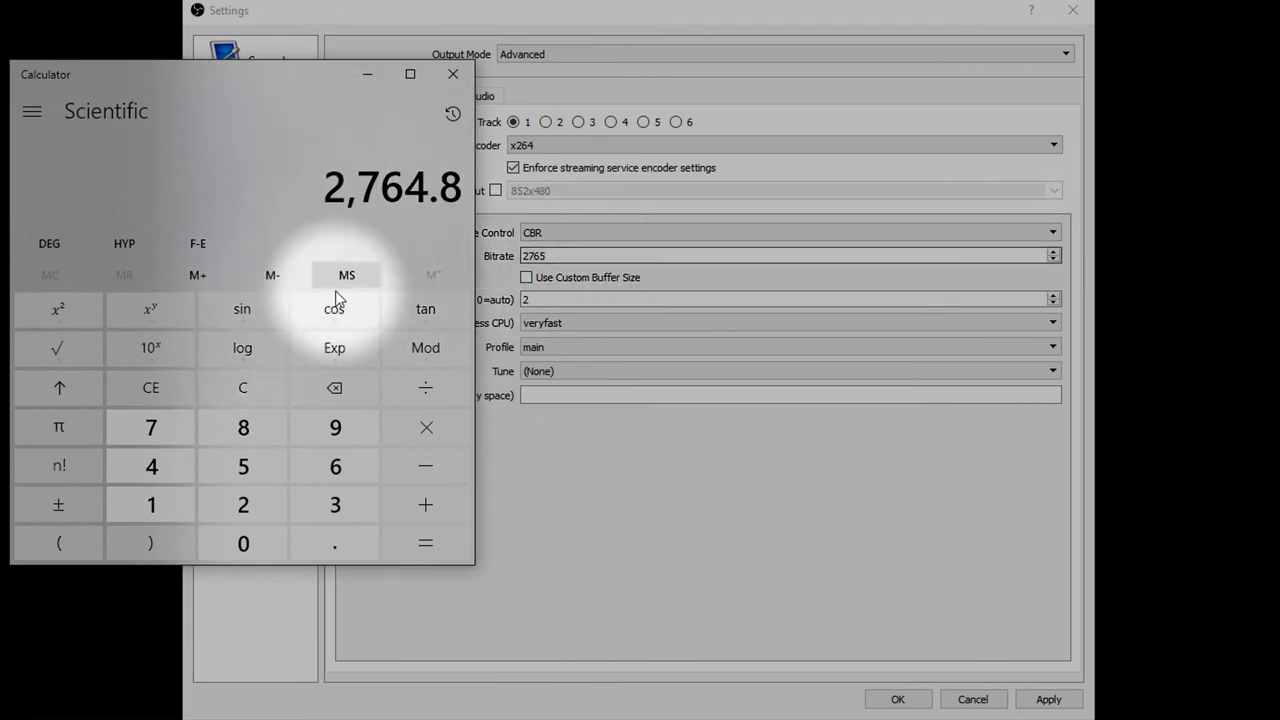
Clear the Calculator and enter 1280 times 720 for the pixels per frame.
click(262, 390)
click(151, 503)
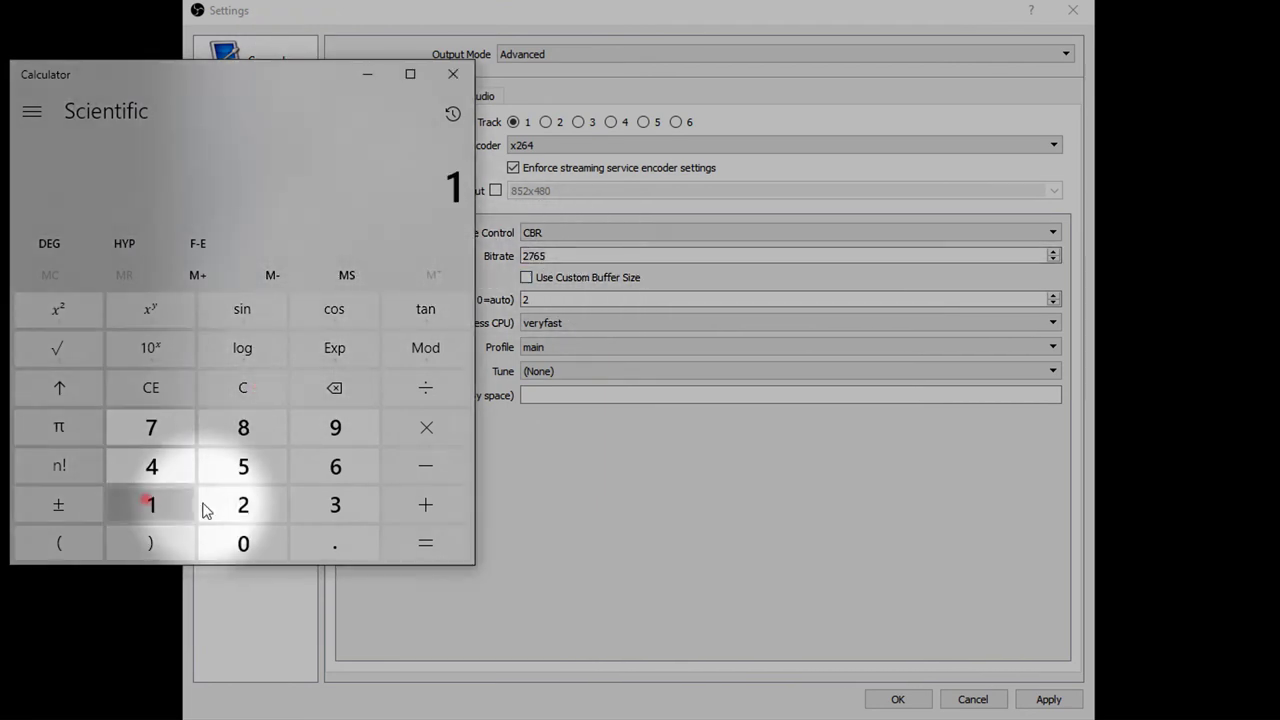
click(215, 506)
click(240, 432)
click(222, 538)
click(410, 432)
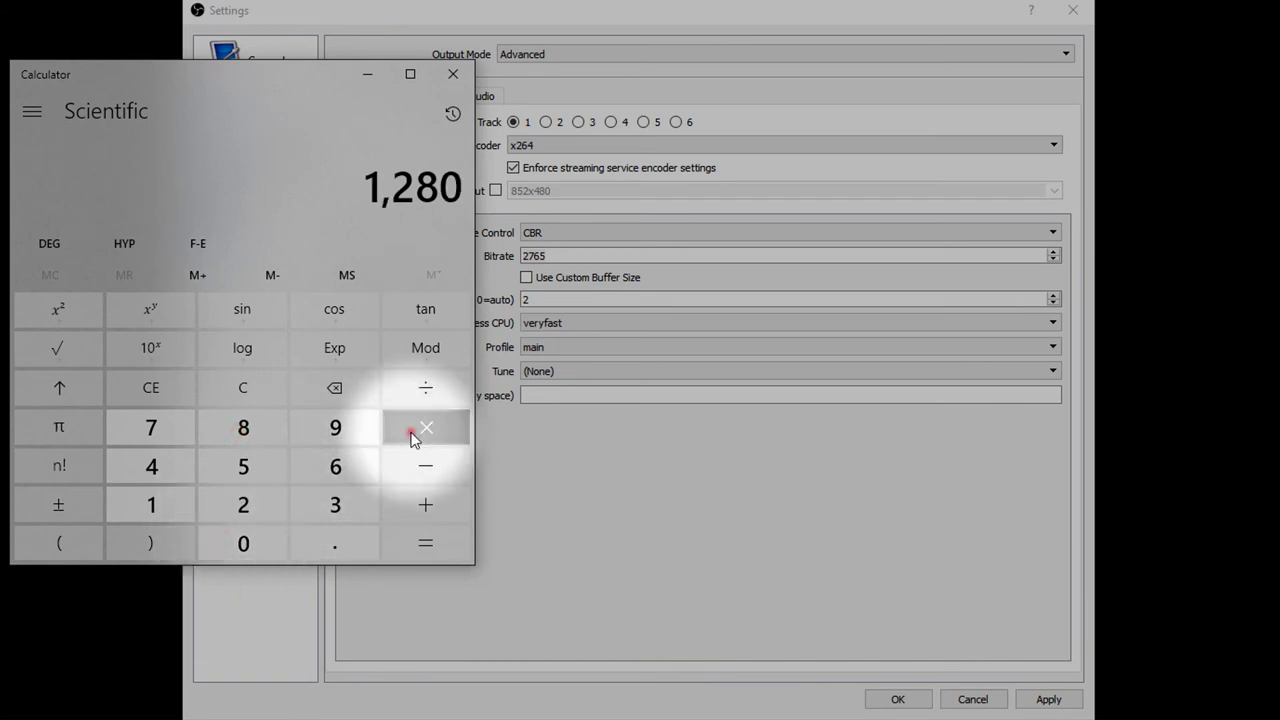
click(179, 436)
click(240, 506)
click(243, 543)
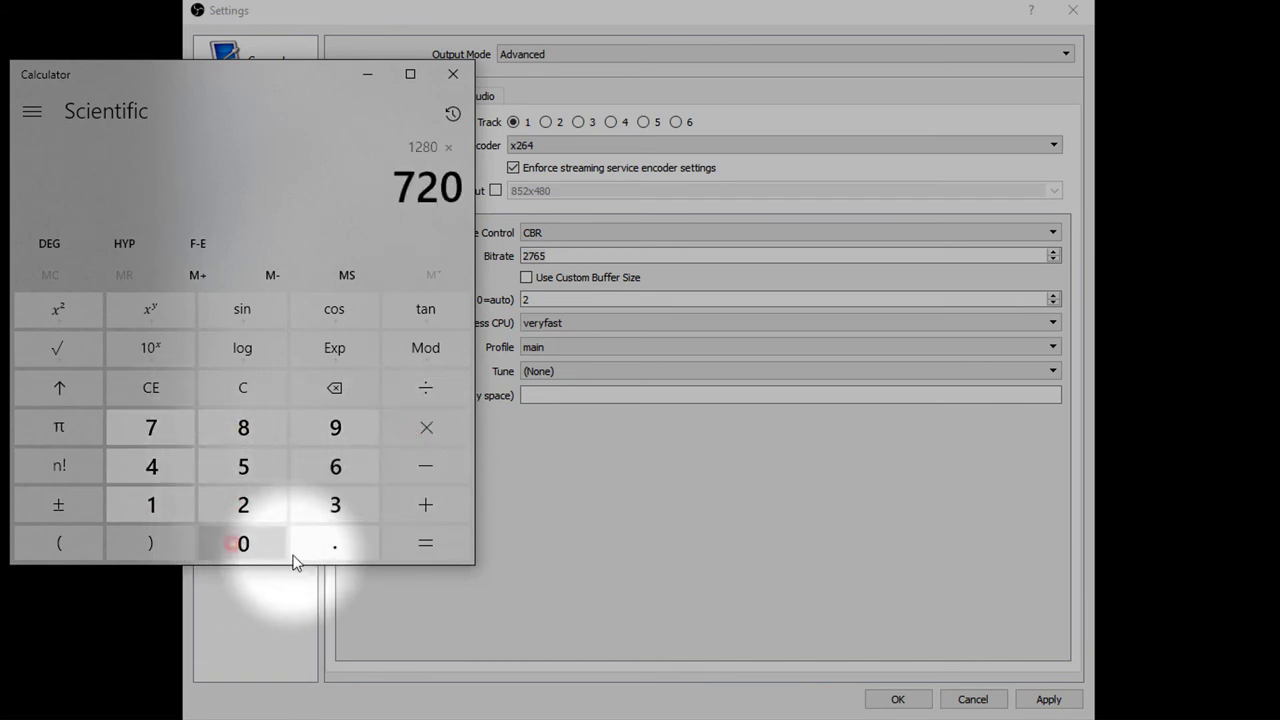
Multiply the pixels per frame by a frame rate of 60.
click(415, 427)
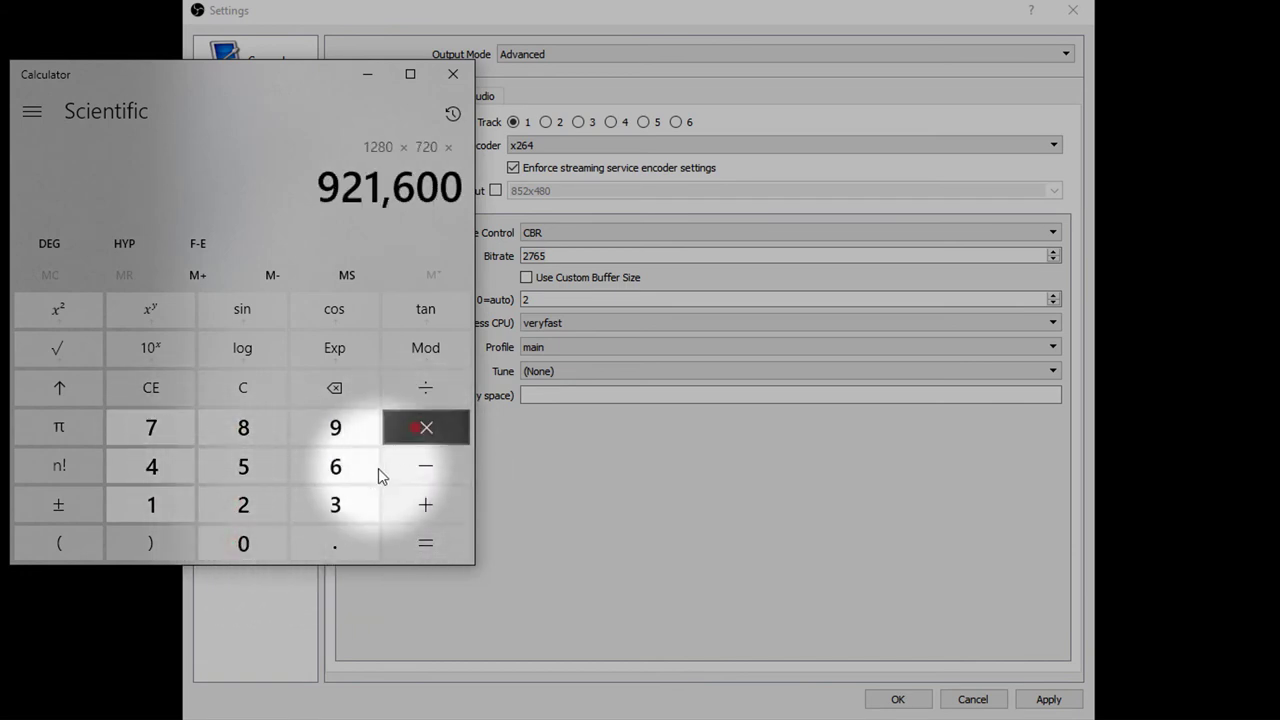
click(350, 466)
click(257, 543)
click(412, 542)
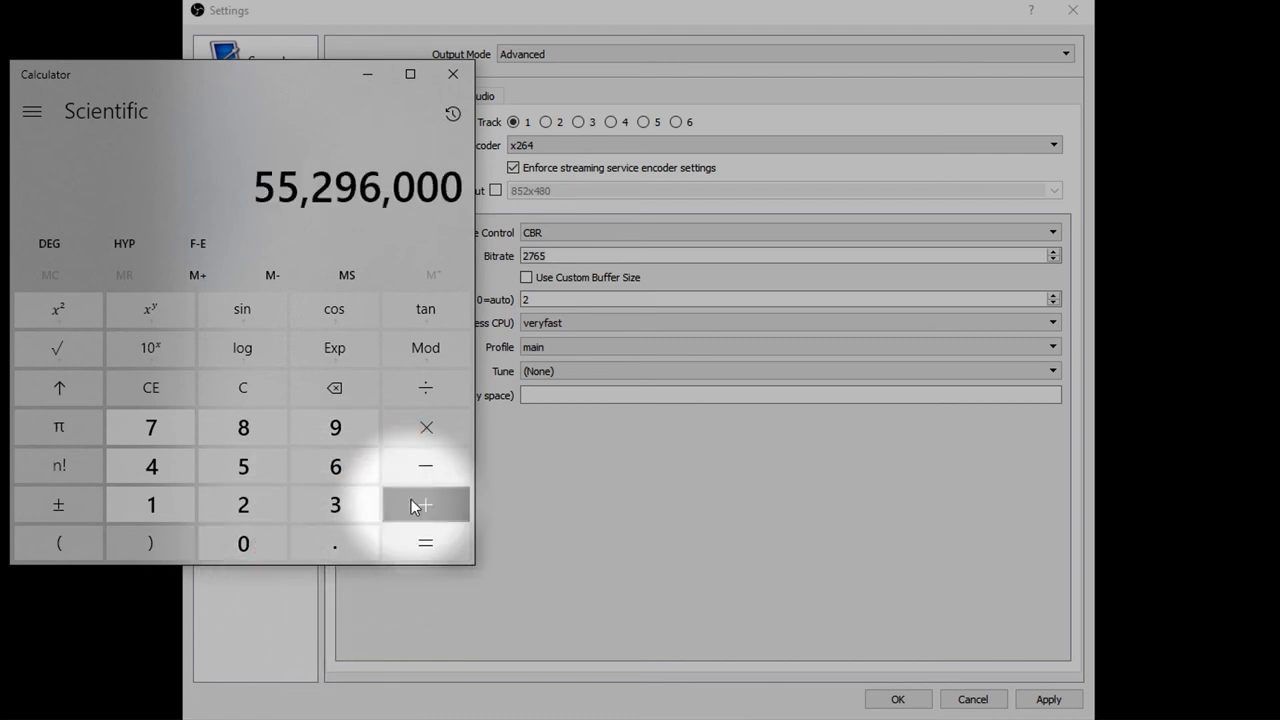
Multiply the 60 fps pixel rate by 0.1.
click(423, 428)
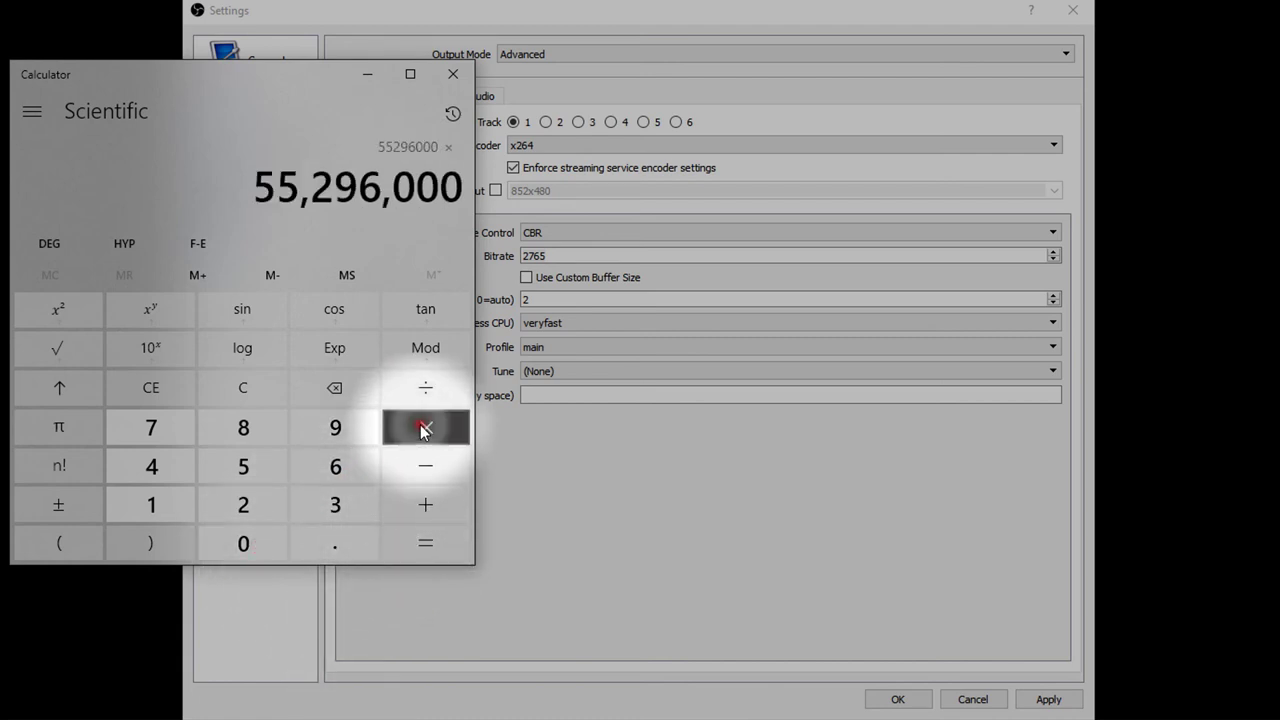
click(246, 540)
click(330, 543)
click(160, 504)
click(400, 552)
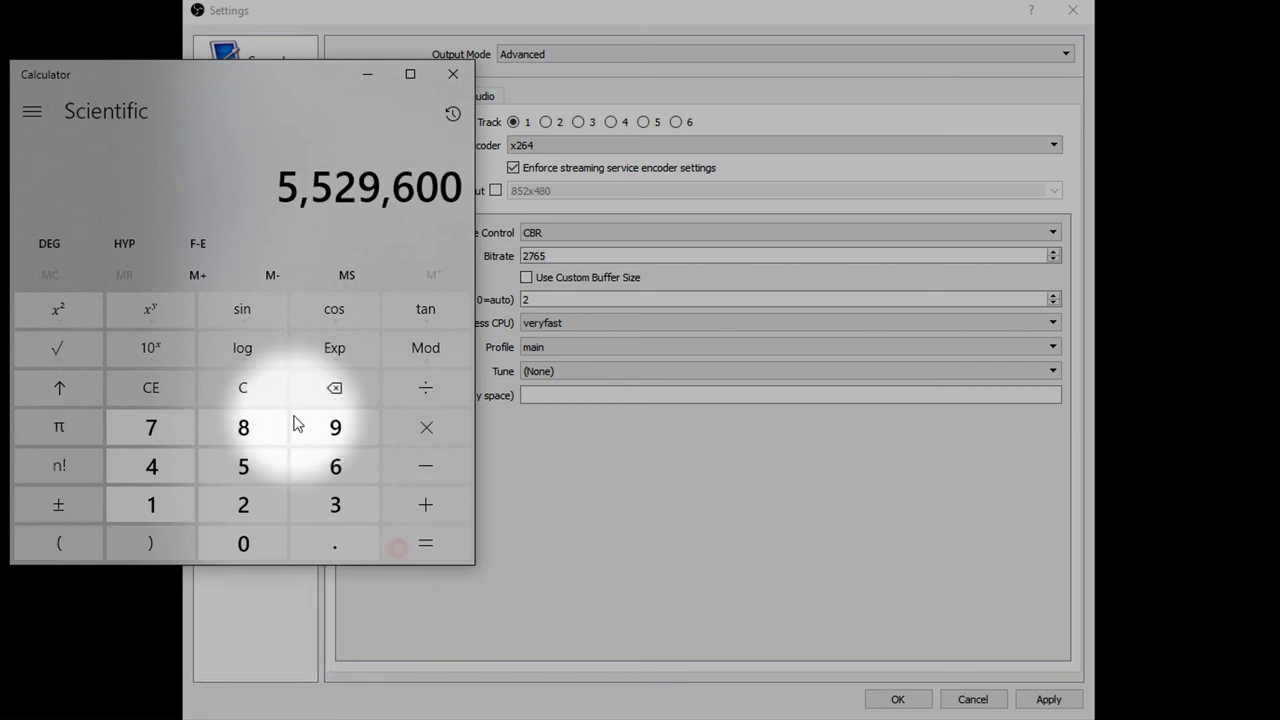
Divide the result by 1000 to get the 60 fps bitrate, and close the Calculator.
click(430, 385)
click(151, 504)
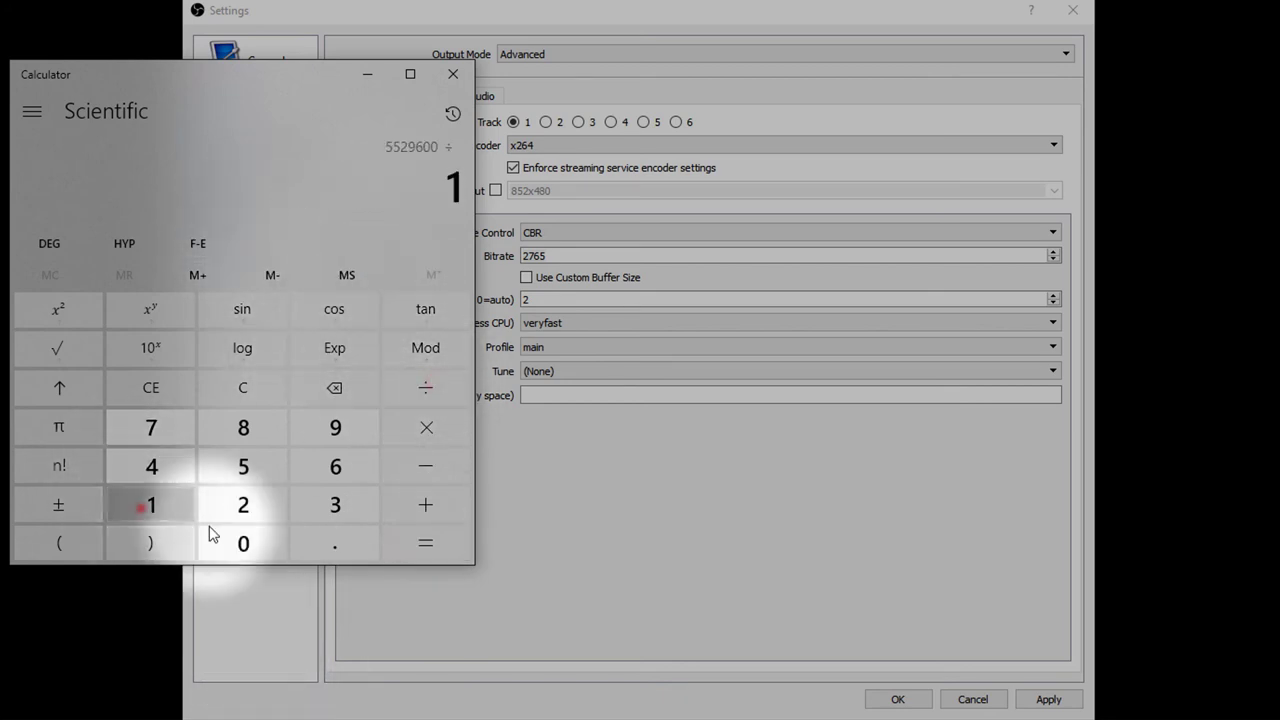
click(243, 543)
double_click(243, 543)
click(426, 543)
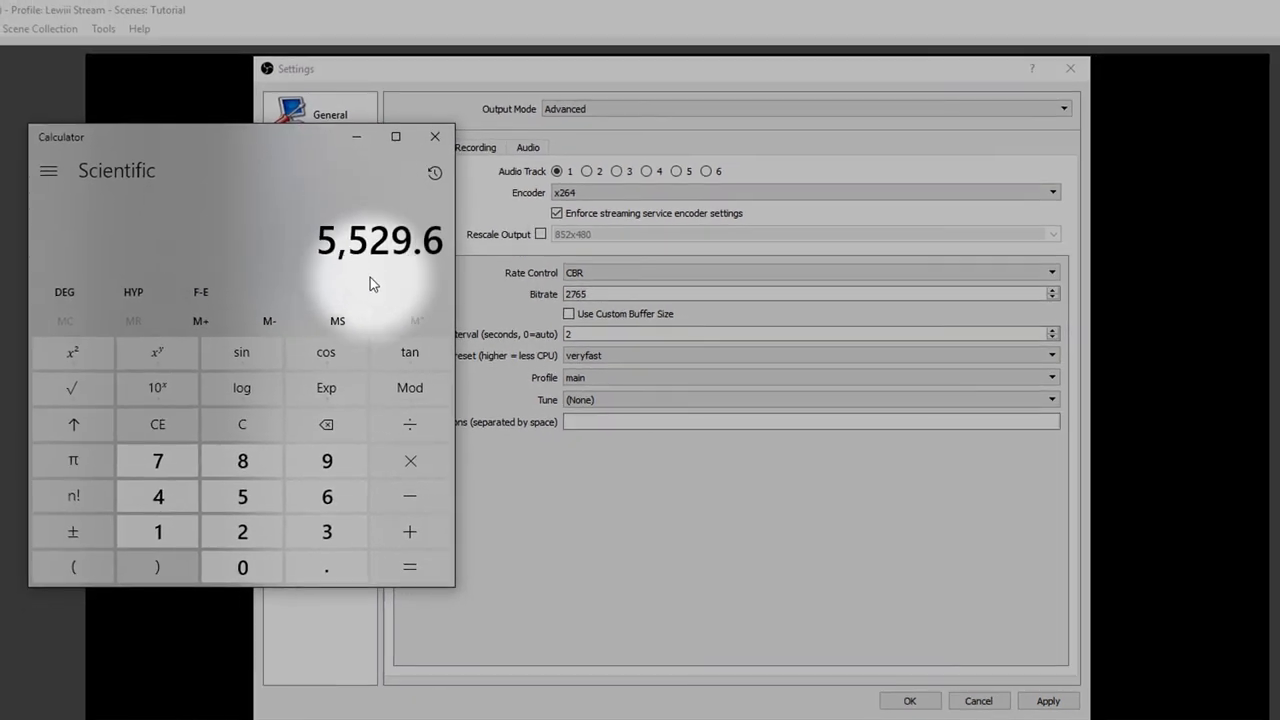
click(586, 293)
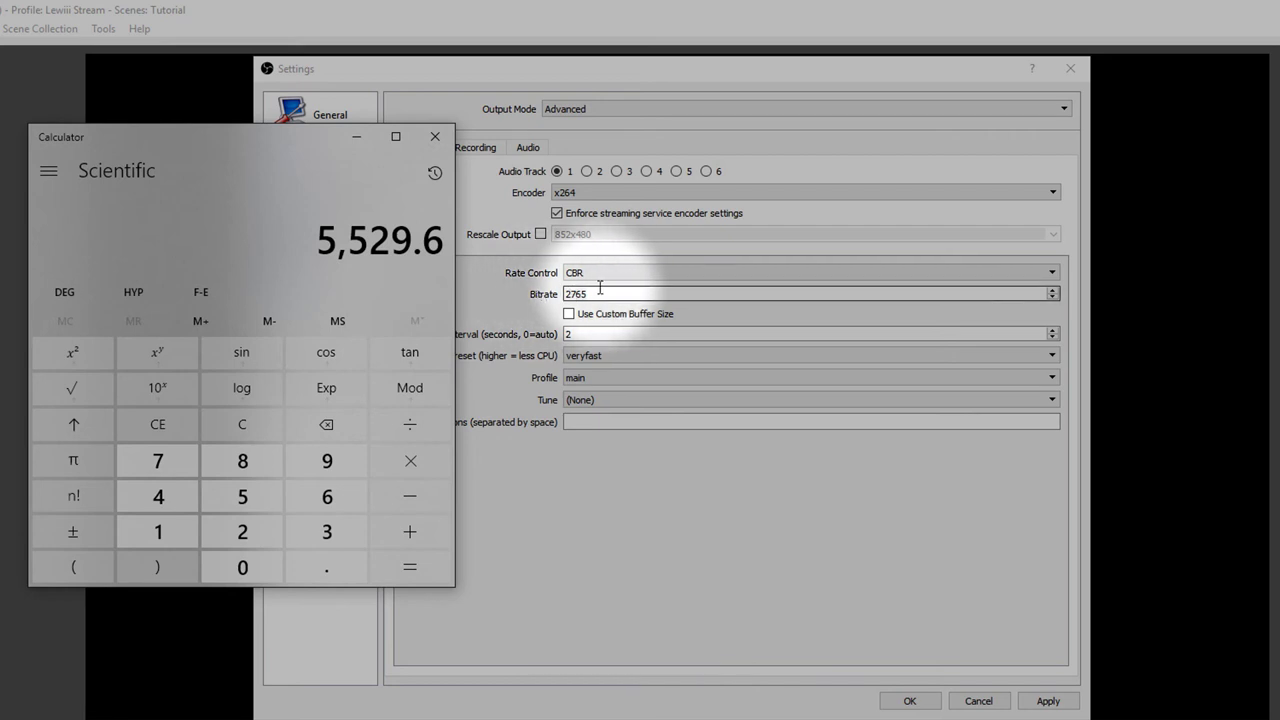
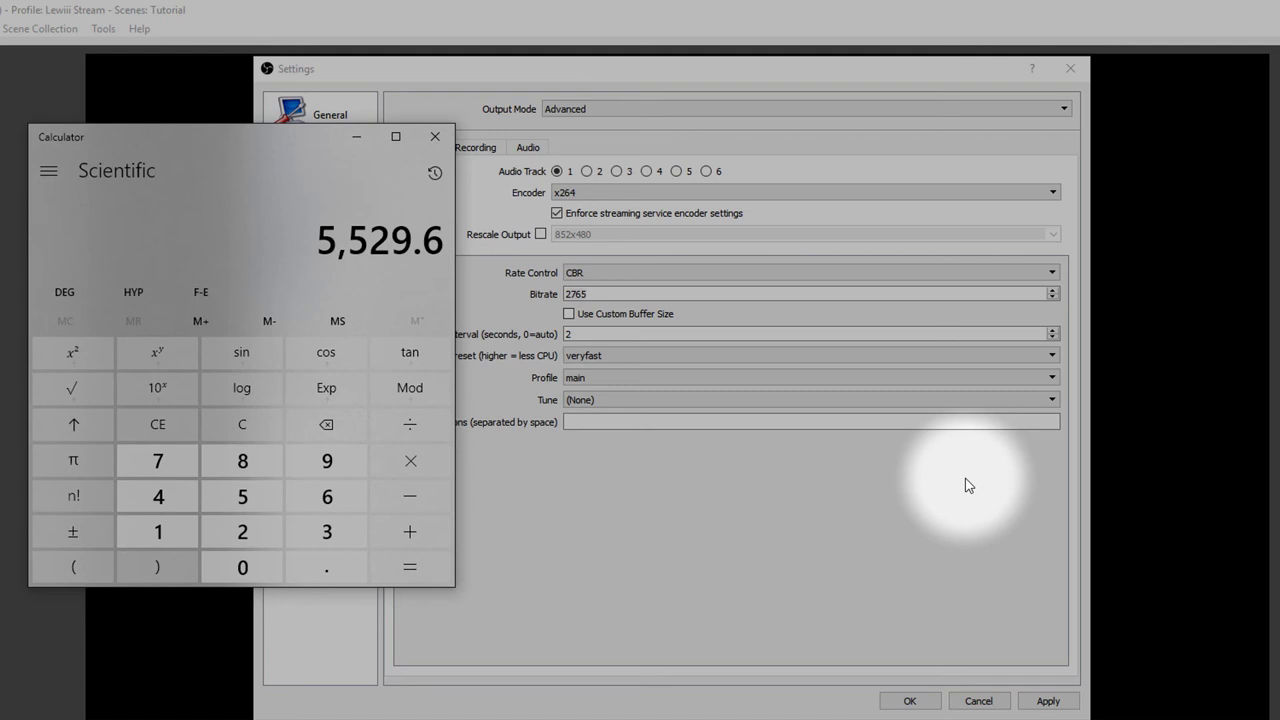
click(428, 134)
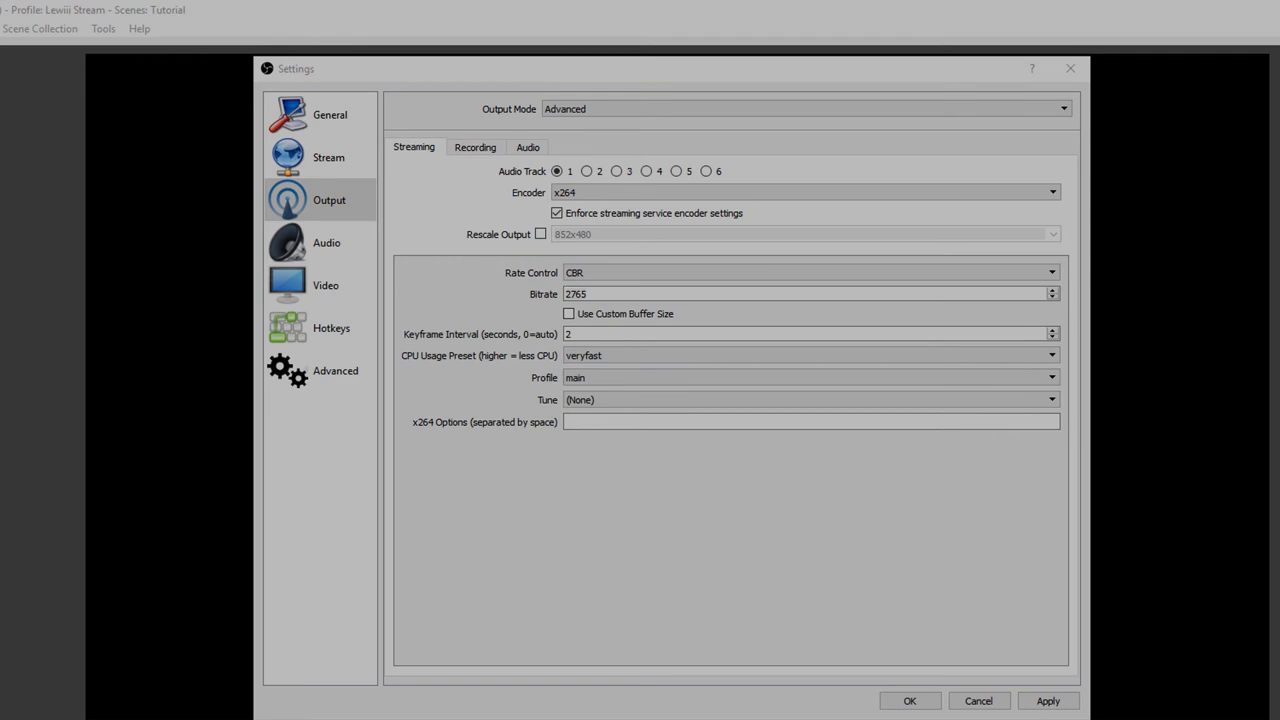
In the recording output settings, review the recording path and set the recording format to mp4.
click(477, 149)
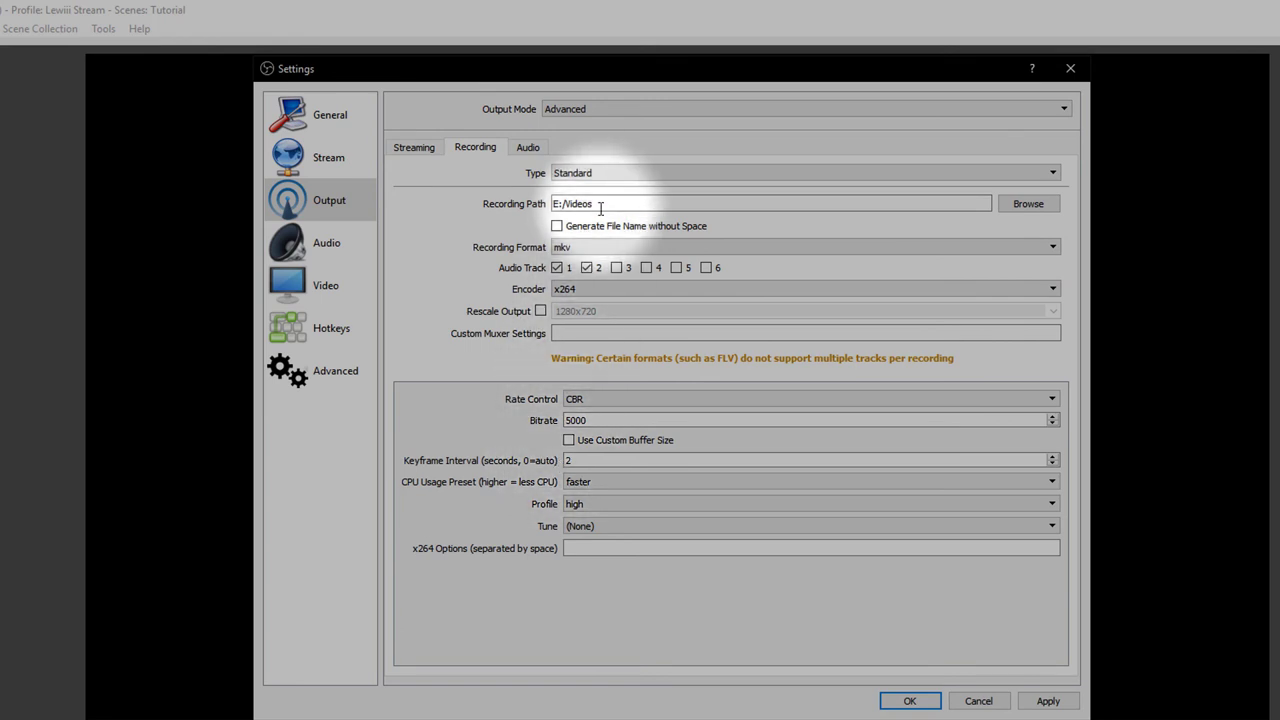
drag(597, 204, 530, 206)
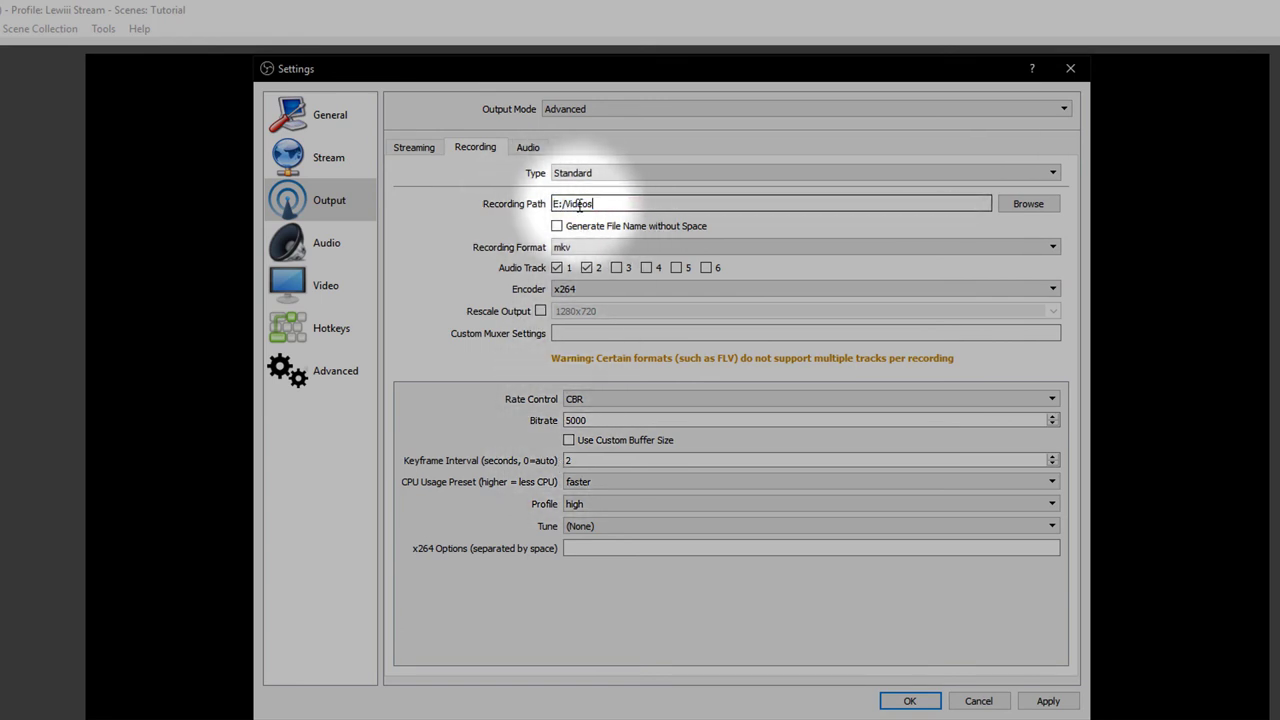
drag(622, 204, 550, 207)
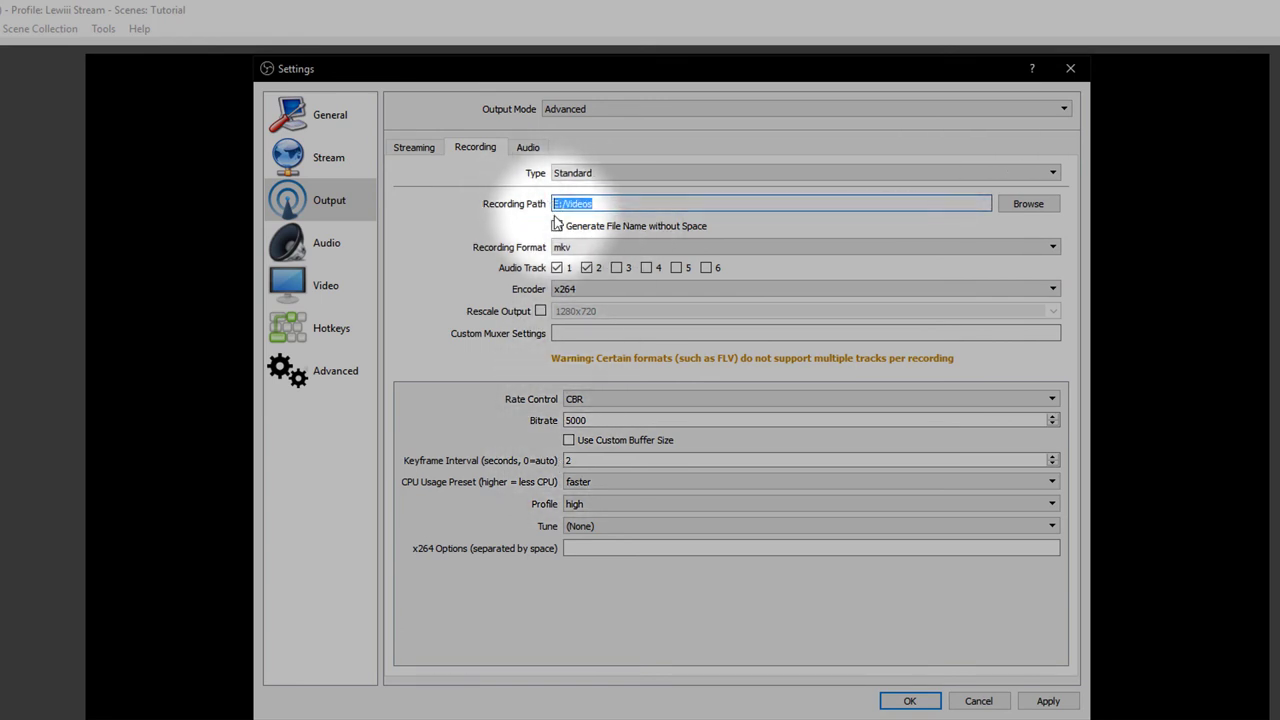
click(585, 252)
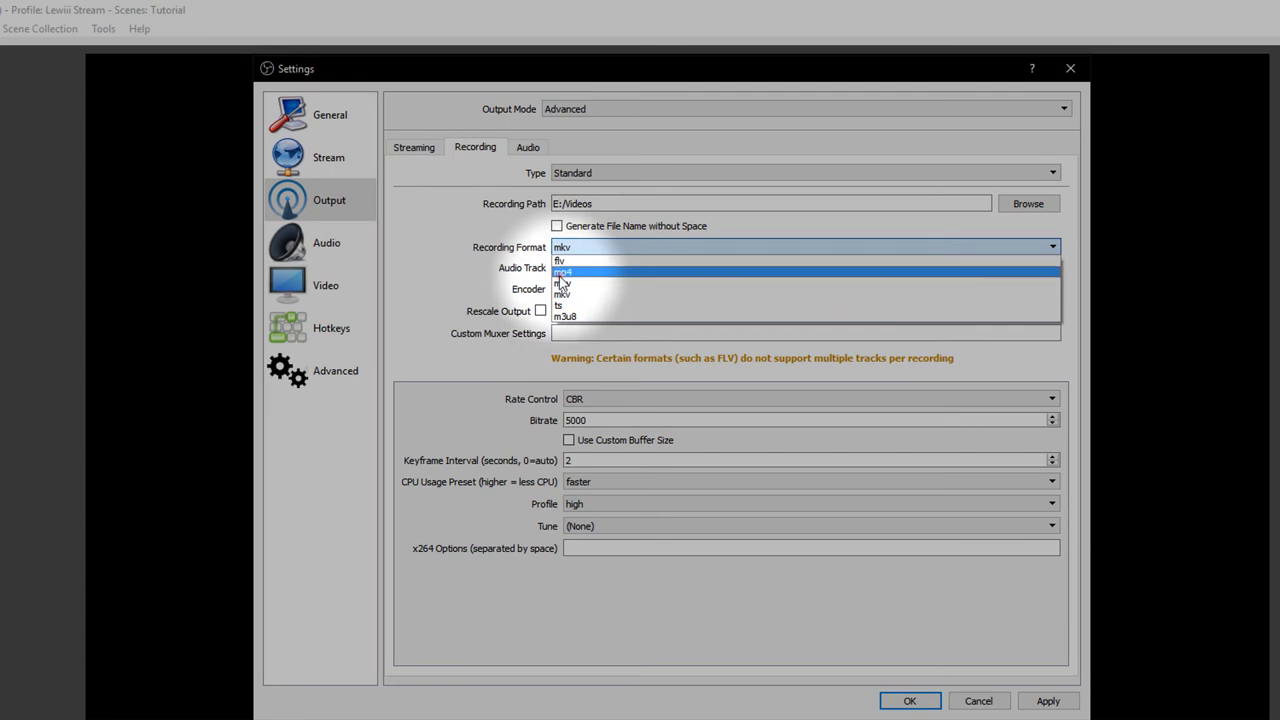
click(565, 273)
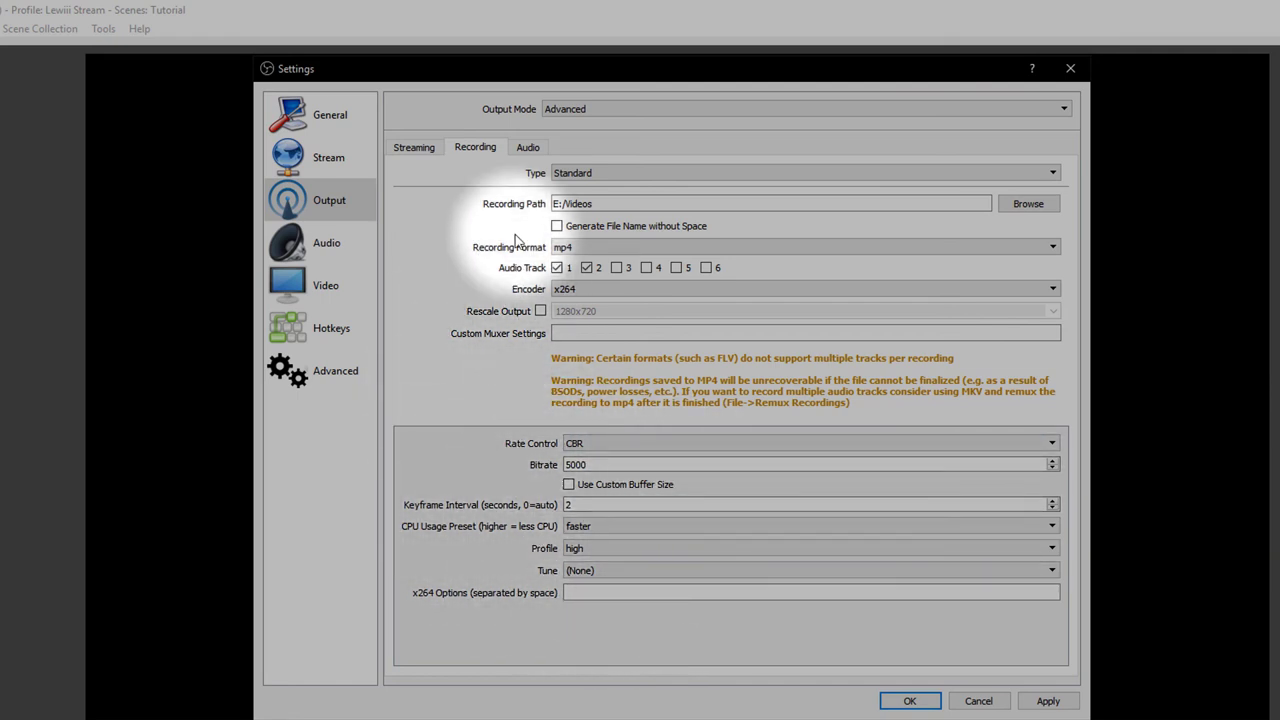
Examine the output audio track settings and compare them with the streaming settings.
click(526, 148)
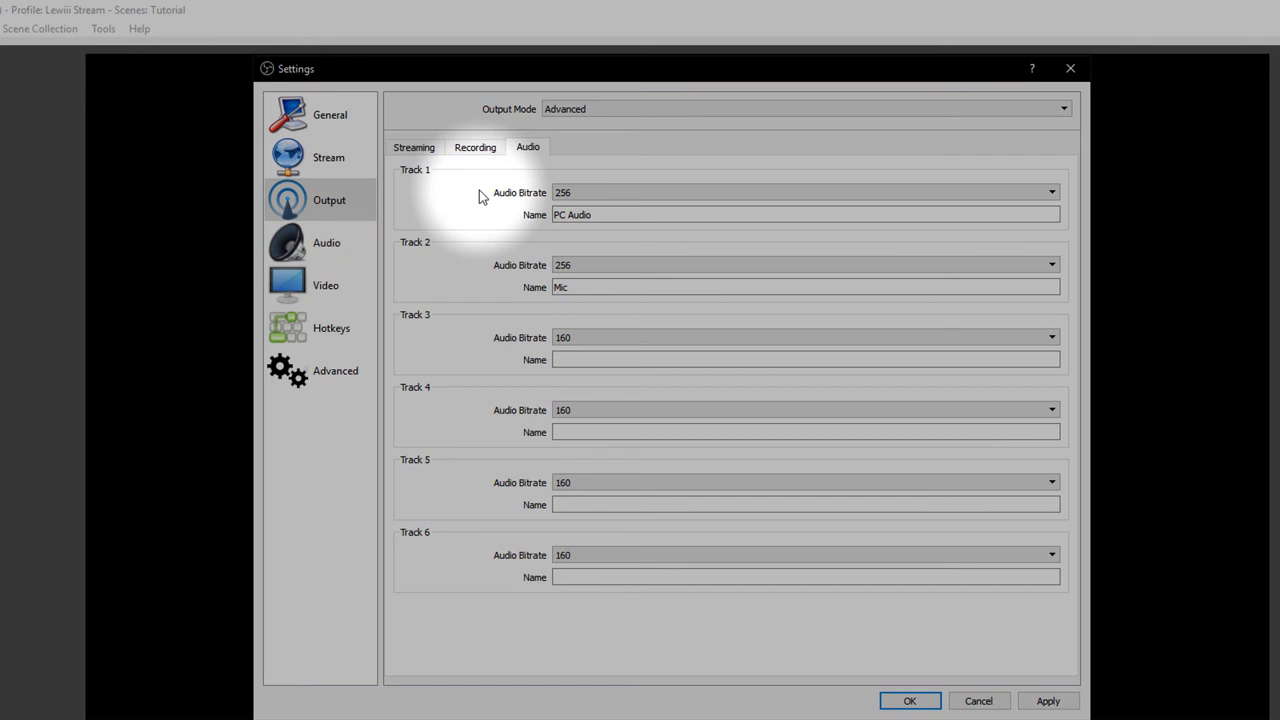
click(413, 148)
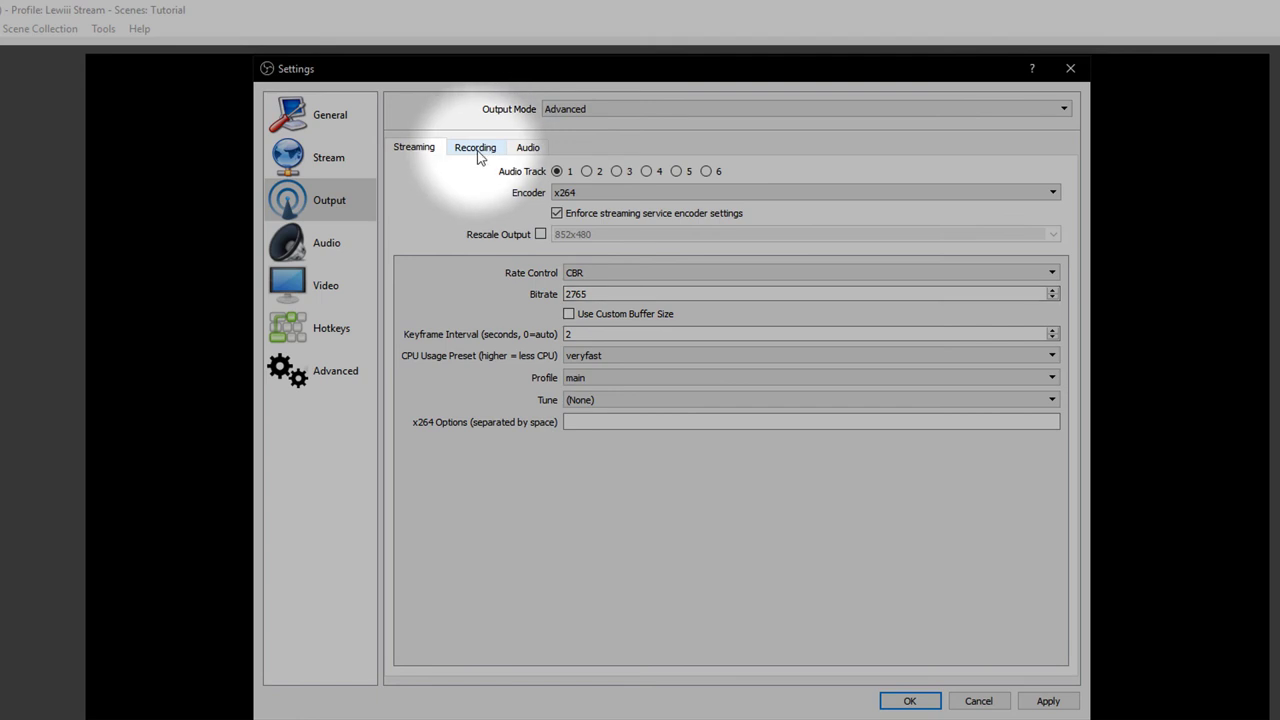
click(526, 148)
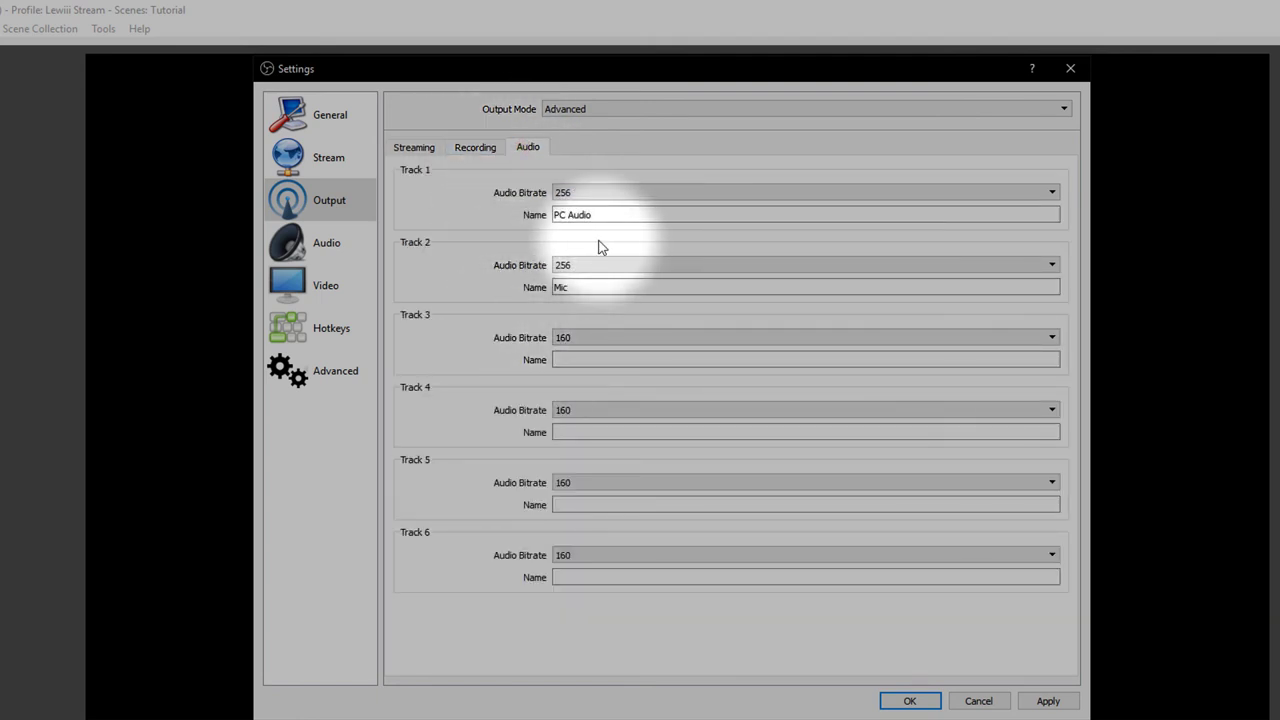
Set the audio bitrate of Track 1 and Track 2 to 160.
click(560, 192)
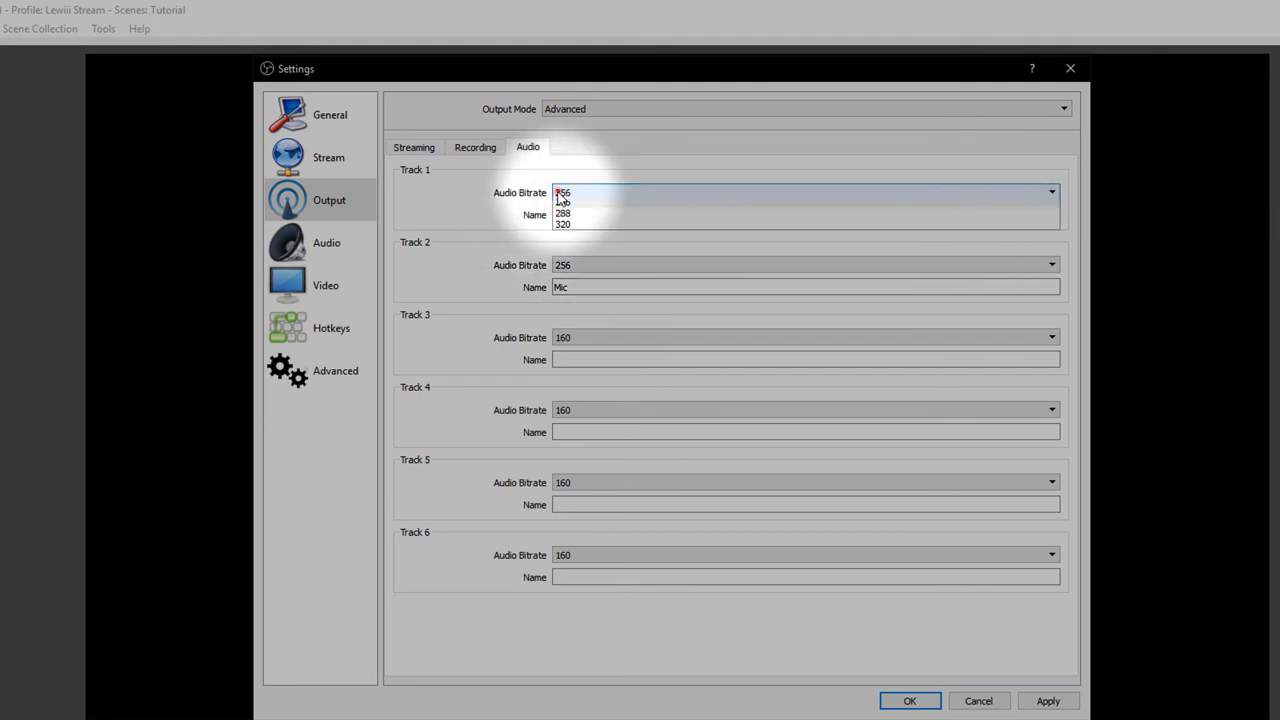
click(580, 240)
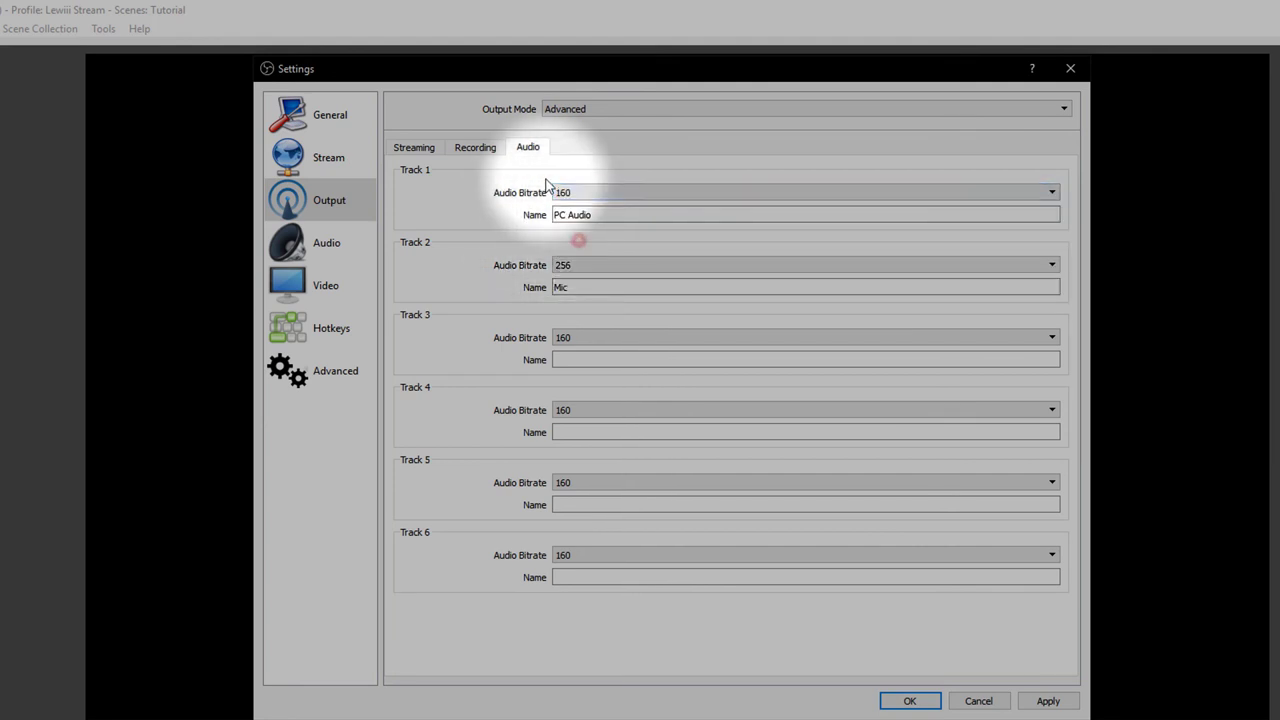
click(571, 267)
click(569, 309)
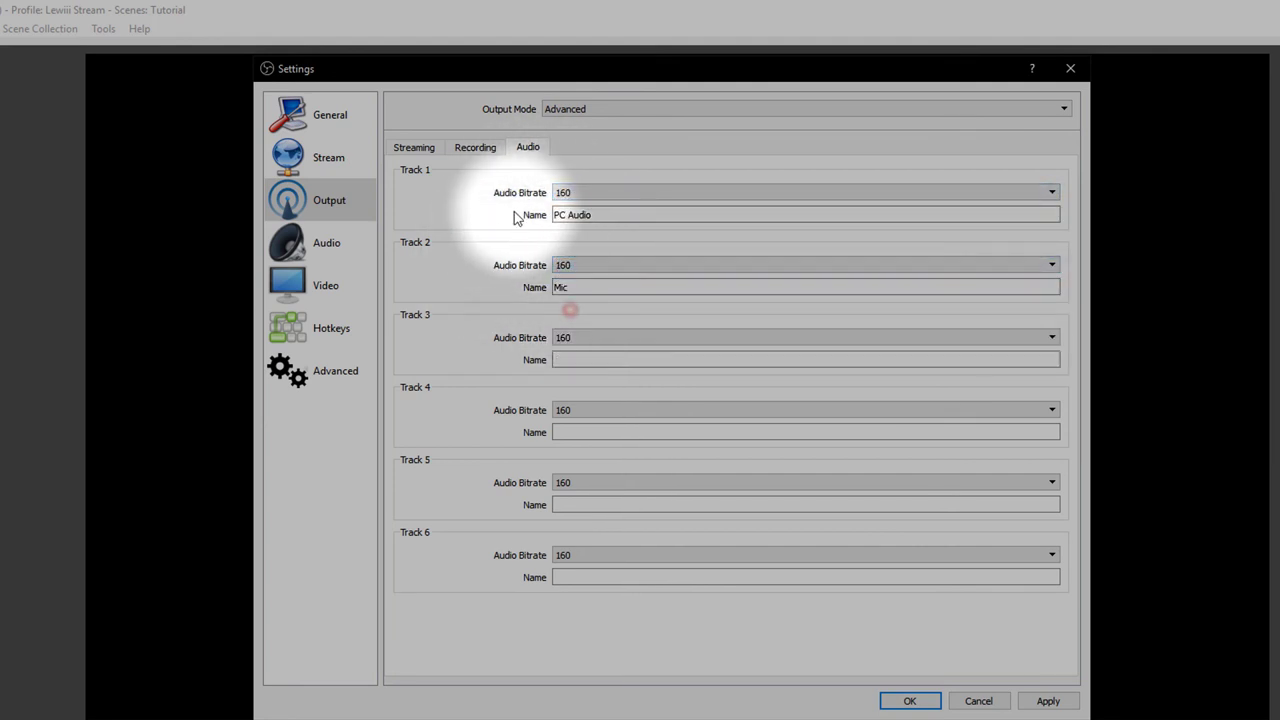
Set the audio bitrate of both Track 1 and Track 2 to 256.
click(562, 193)
click(563, 272)
click(562, 266)
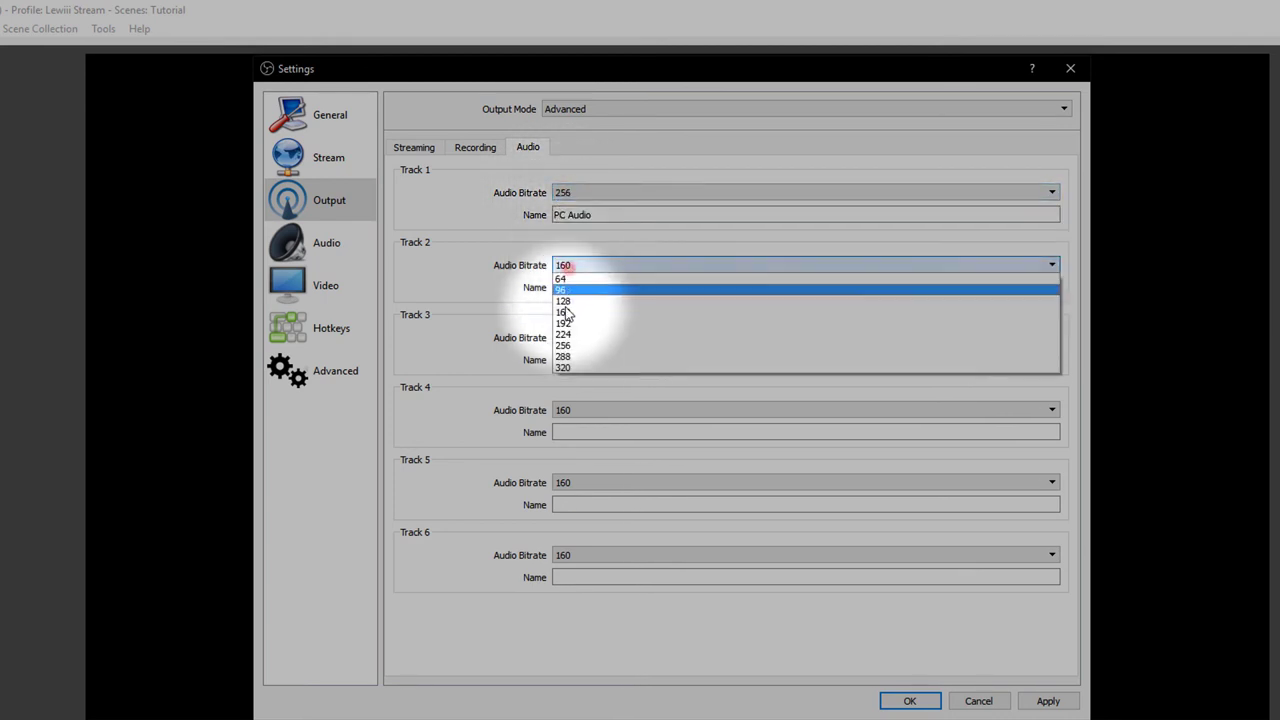
click(569, 346)
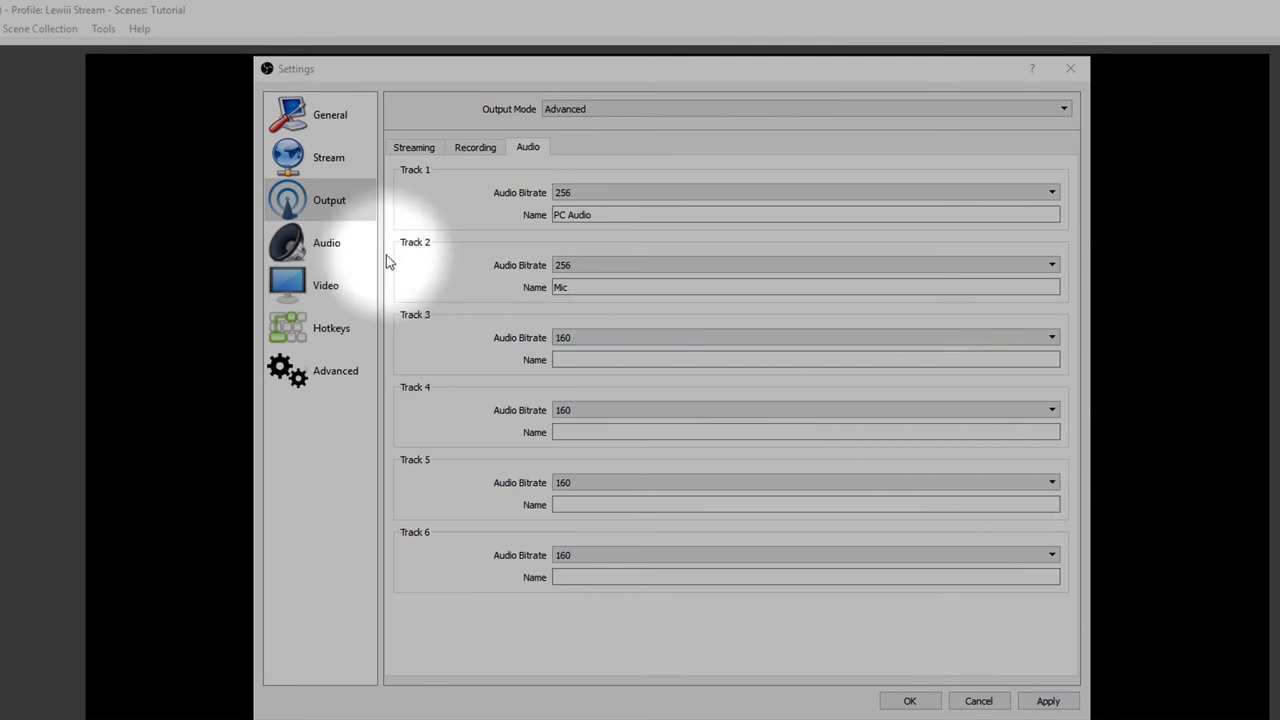
In the audio settings, set the desktop audio device to Speakers (Realtek High Definition Audio) and the mic/auxiliary device to Microphone (Yeti Stereo Microphone).
click(323, 248)
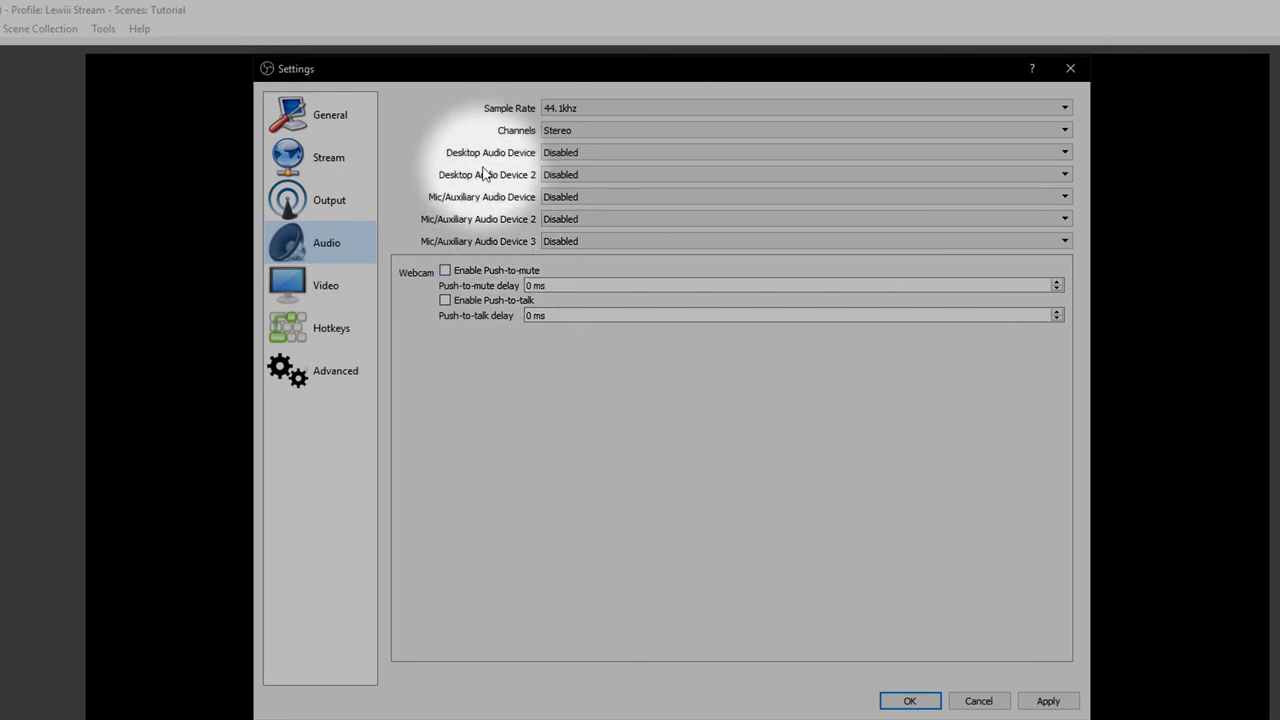
click(566, 154)
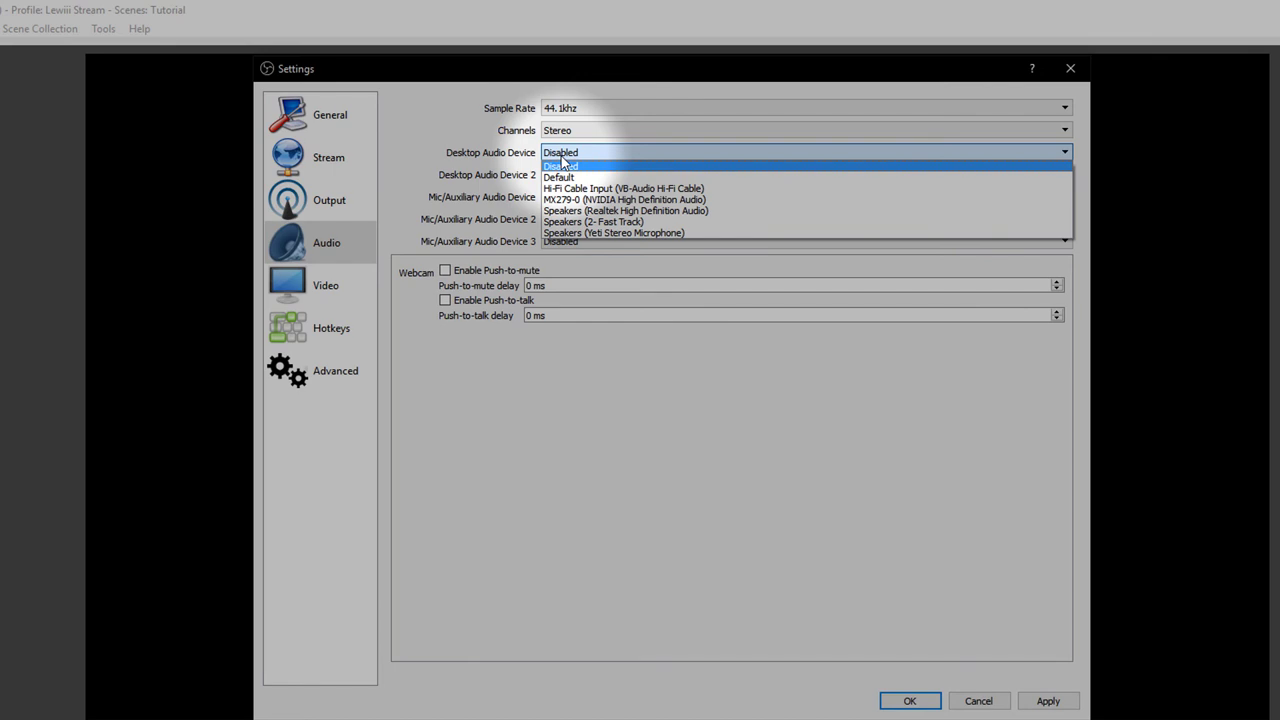
click(584, 212)
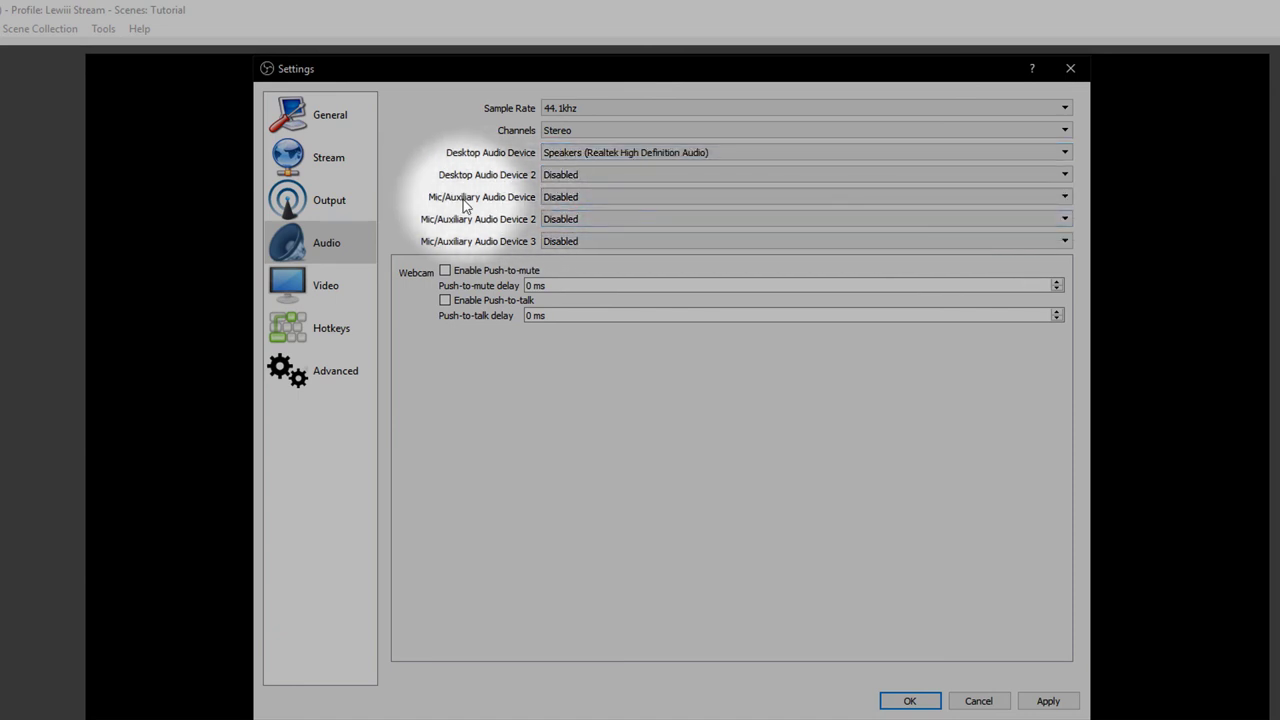
click(558, 200)
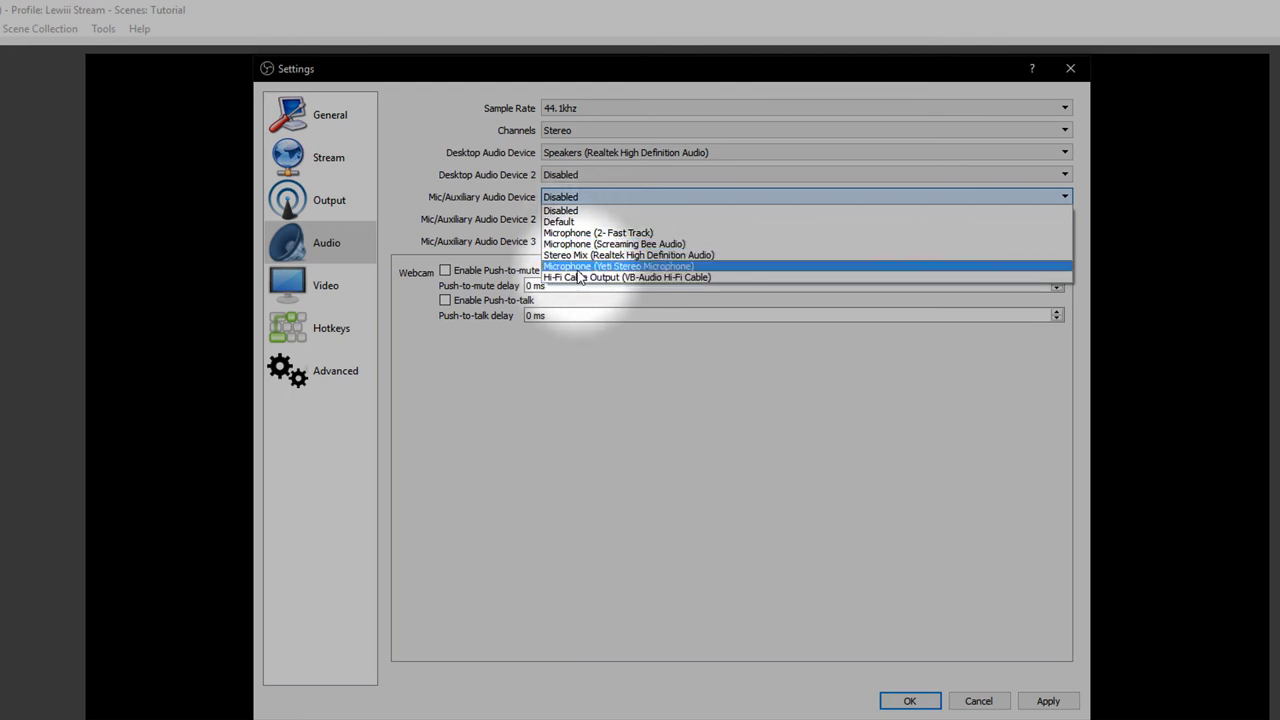
click(577, 267)
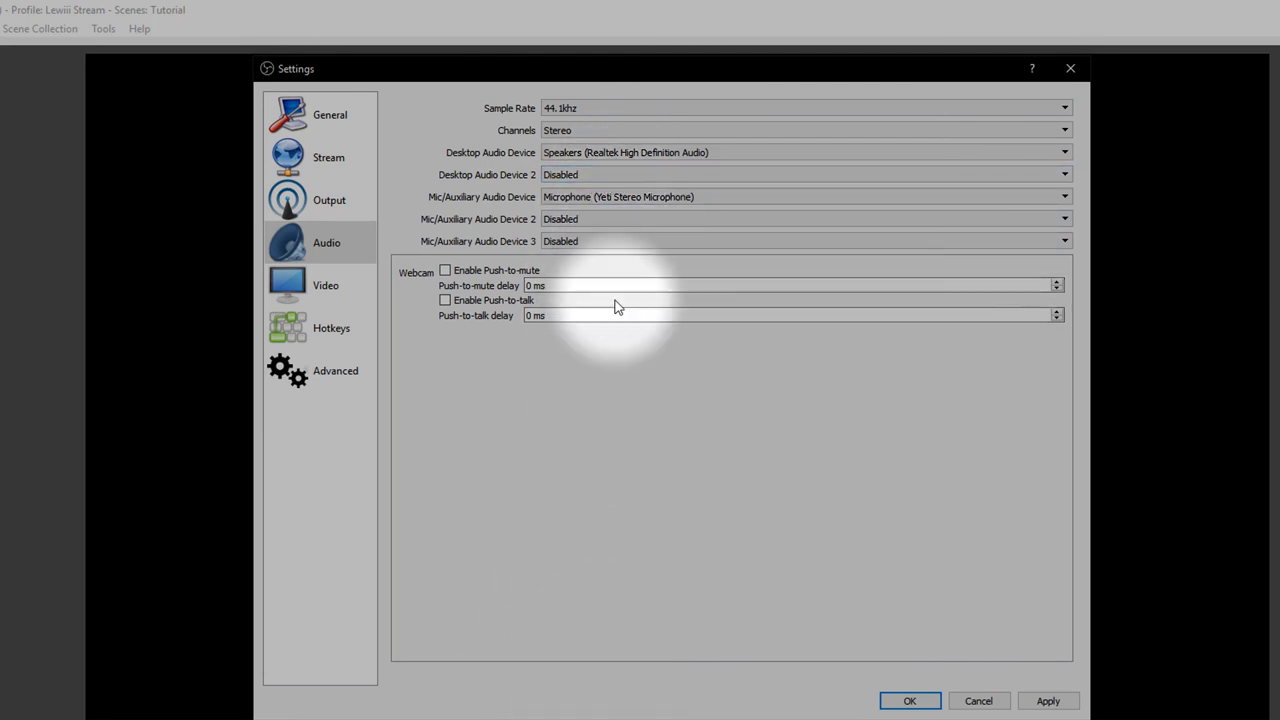
Choose 44.1khz as the audio sample rate and Stereo as the channel layout.
click(600, 108)
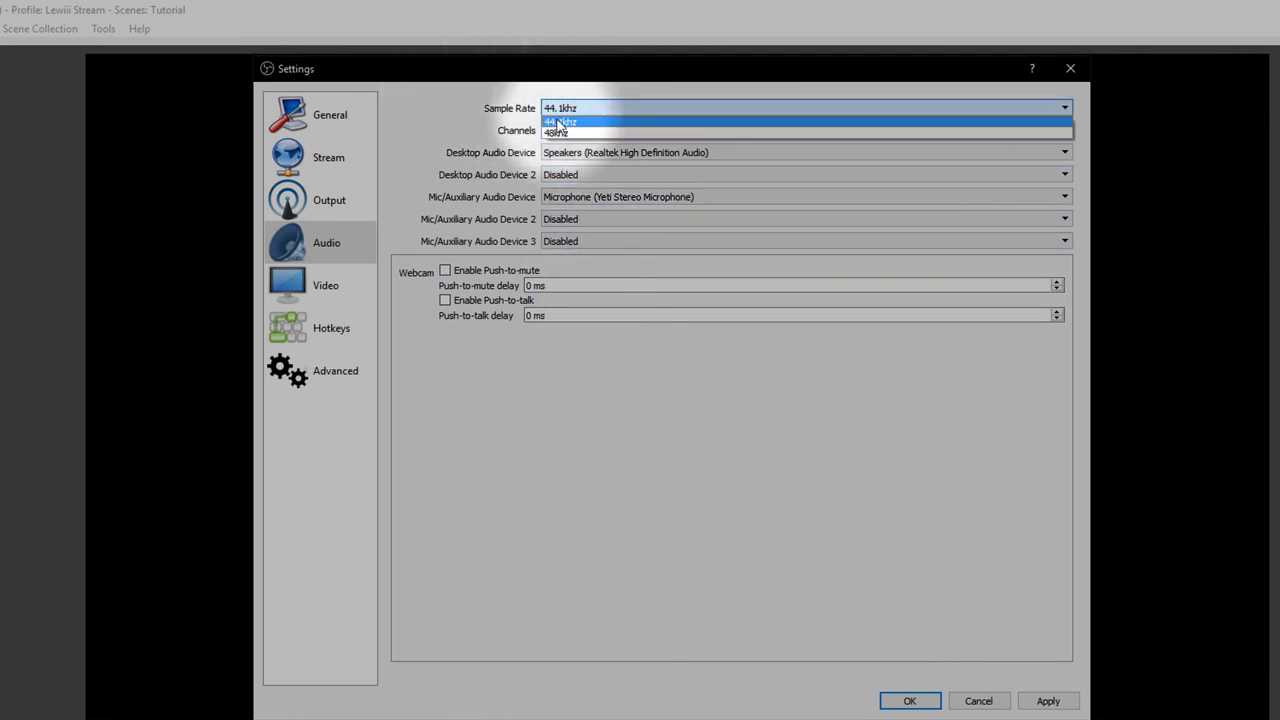
click(558, 122)
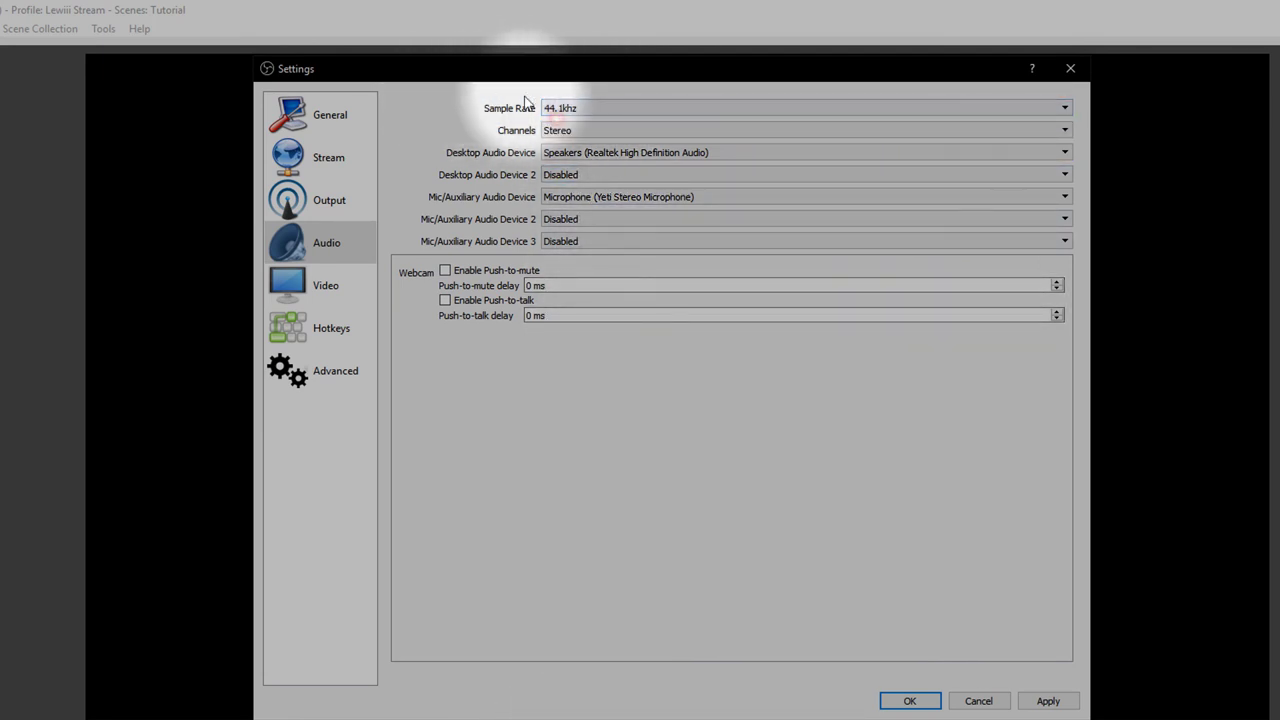
click(590, 135)
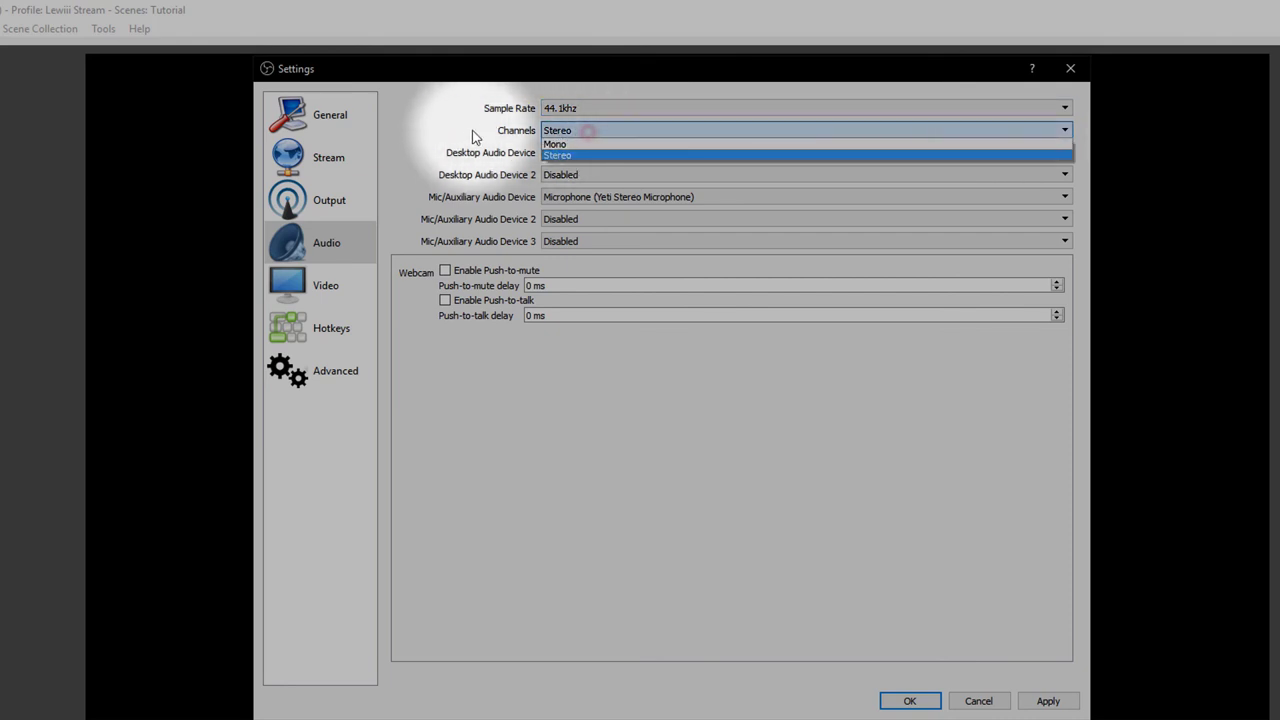
click(557, 156)
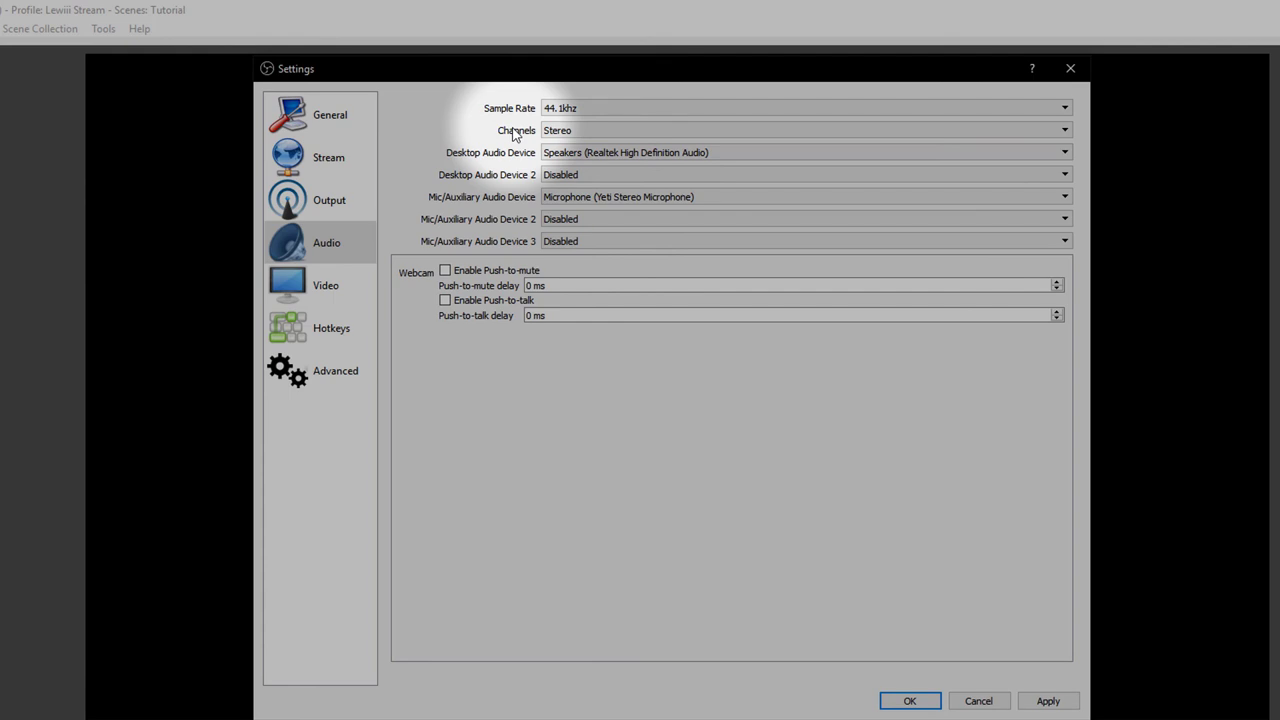
Switch the audio channels to Mono and back to Stereo, and apply the audio settings.
click(566, 129)
click(566, 148)
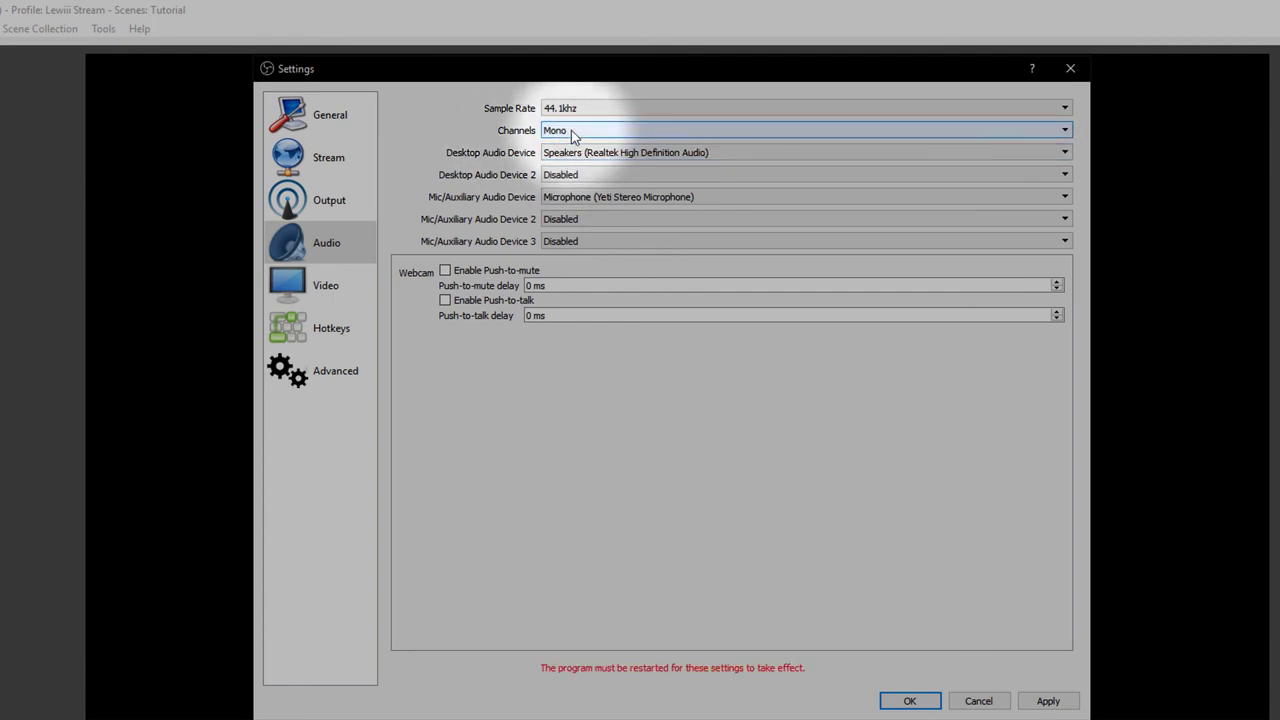
click(573, 131)
click(572, 156)
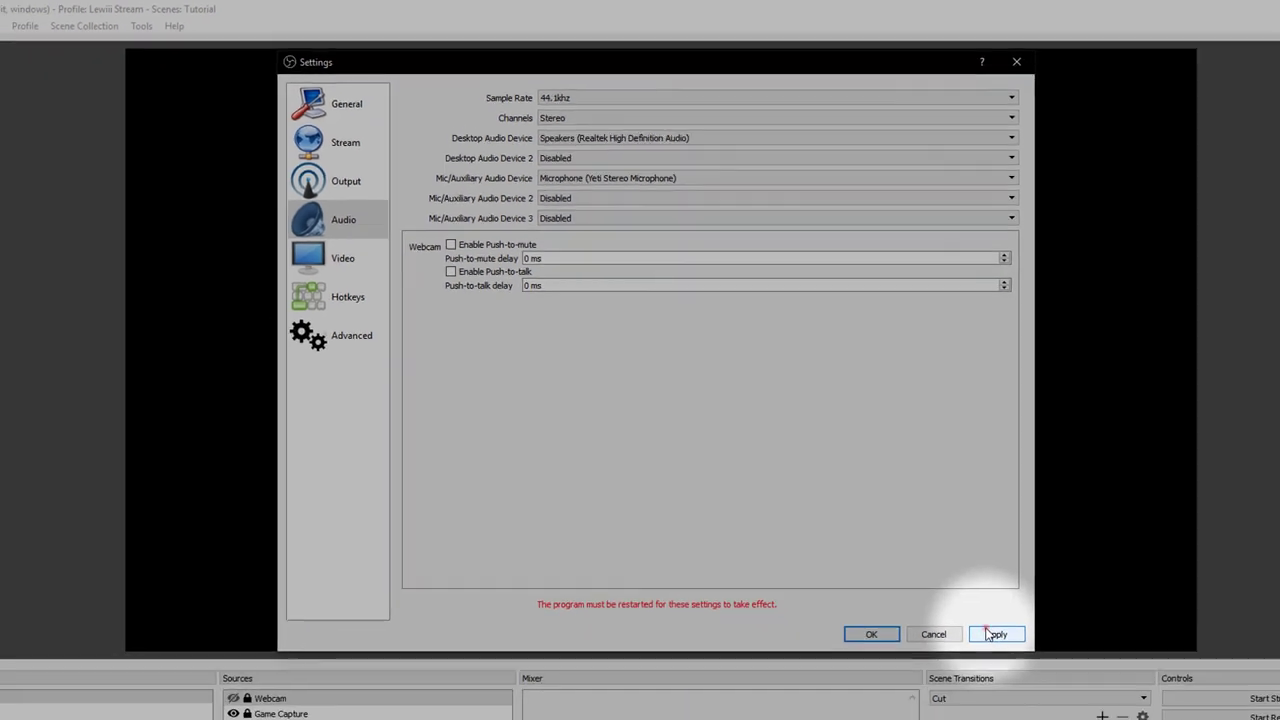
click(990, 634)
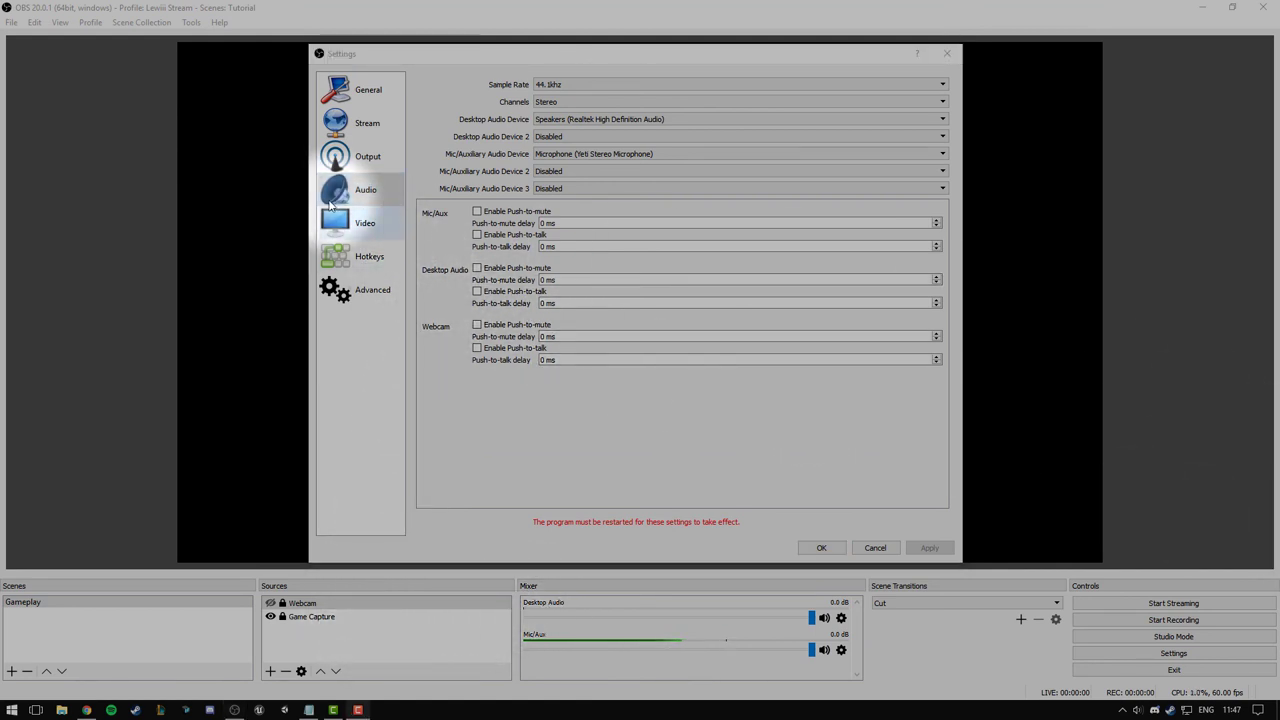
In the video settings, choose 852x480 as the output (scaled) resolution.
click(364, 228)
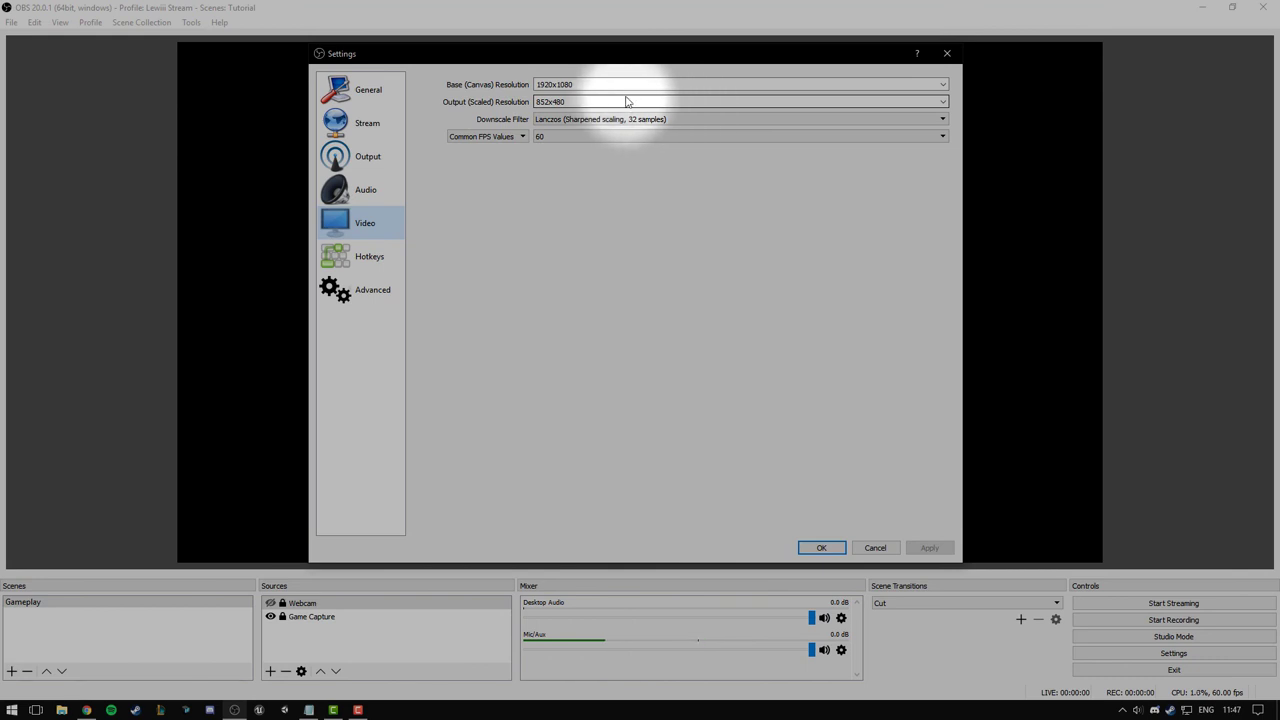
drag(569, 103, 555, 104)
click(573, 103)
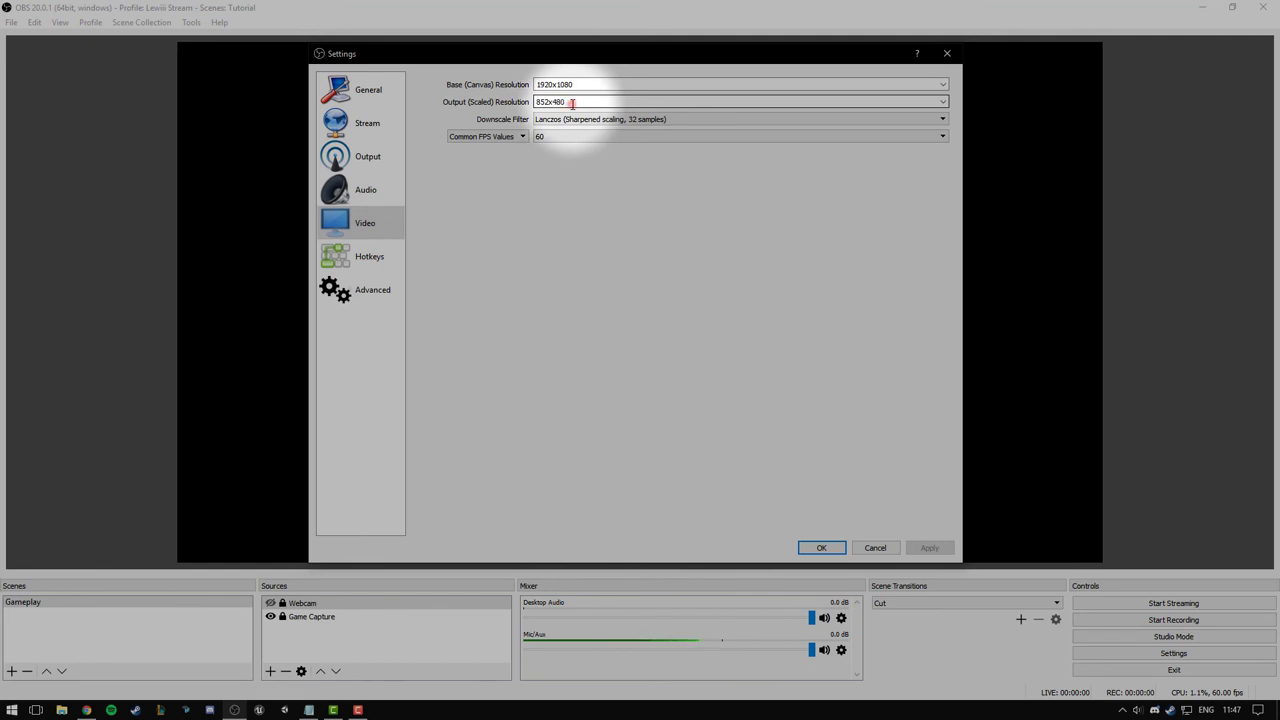
click(545, 139)
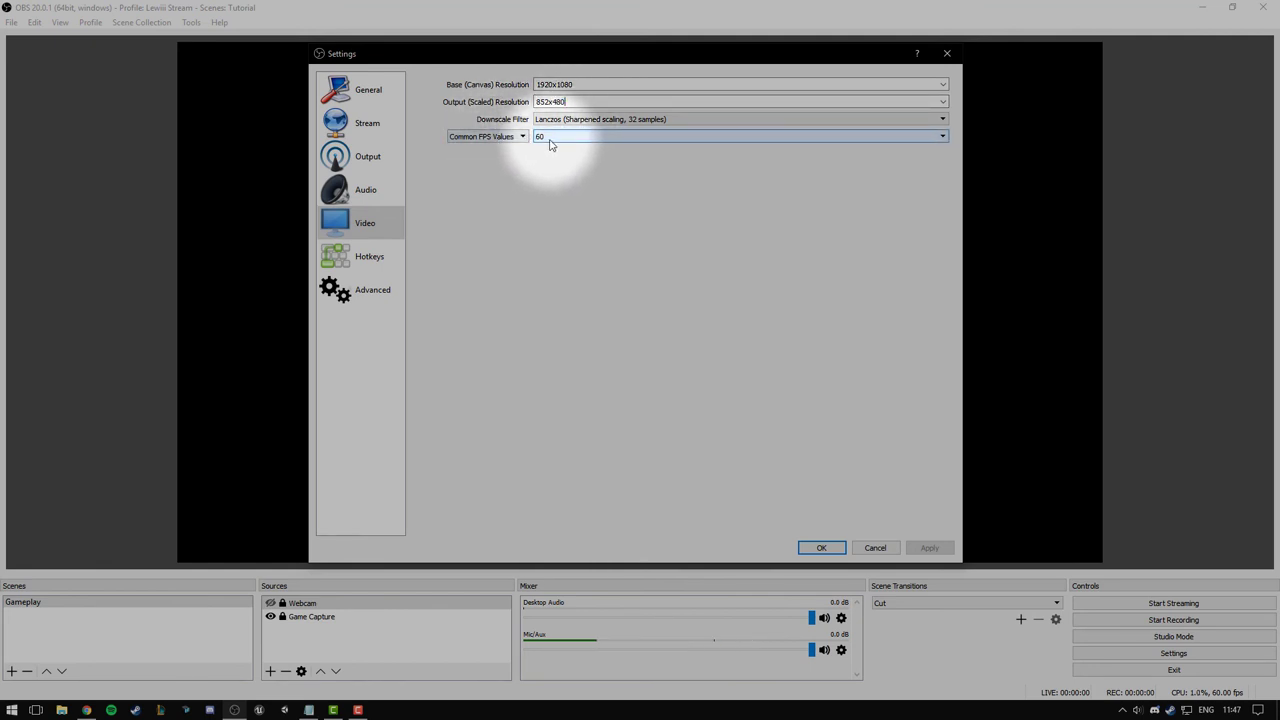
click(940, 102)
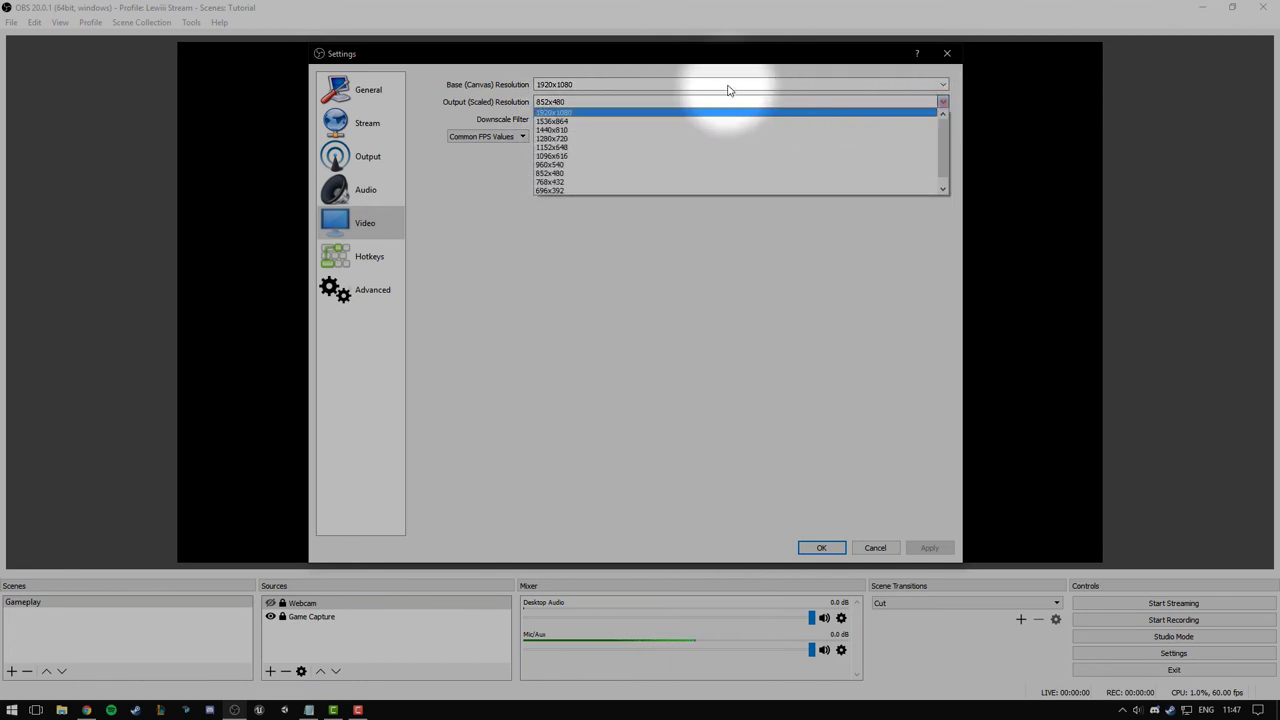
click(553, 173)
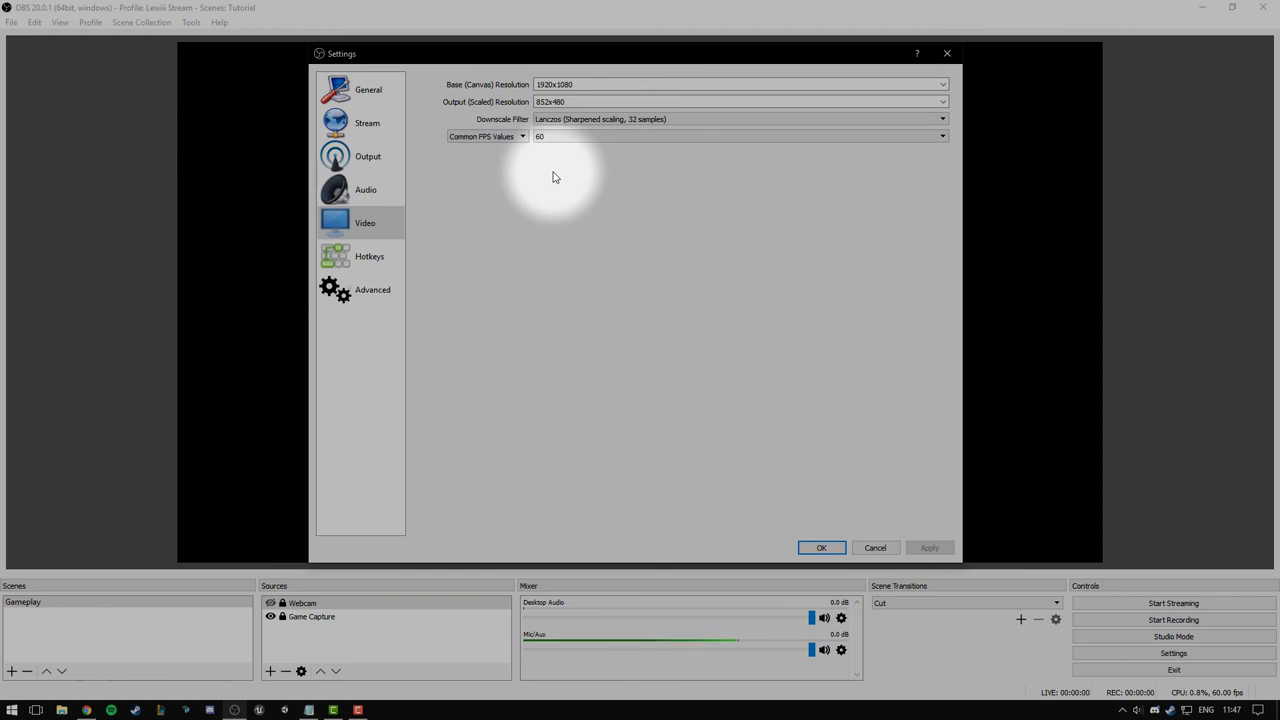
Choose Lanczos (Sharpened scaling, 32 samples) as the downscale filter.
click(545, 119)
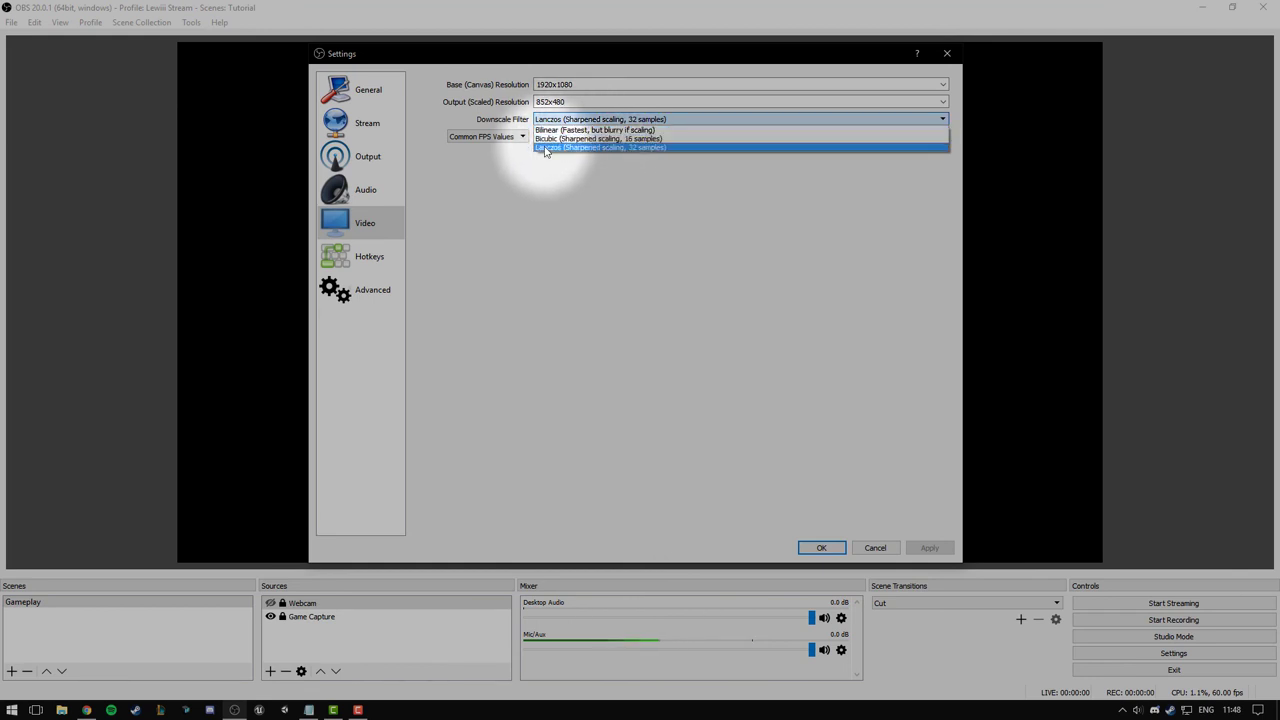
click(630, 147)
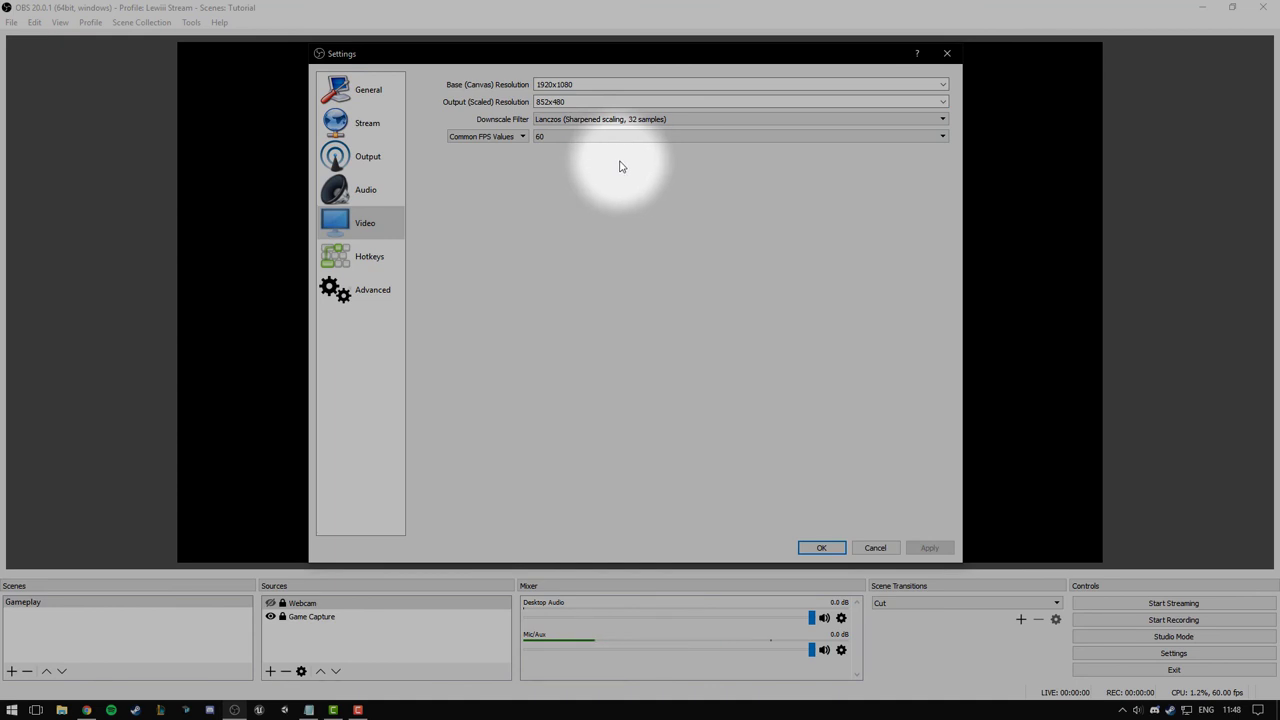
click(610, 119)
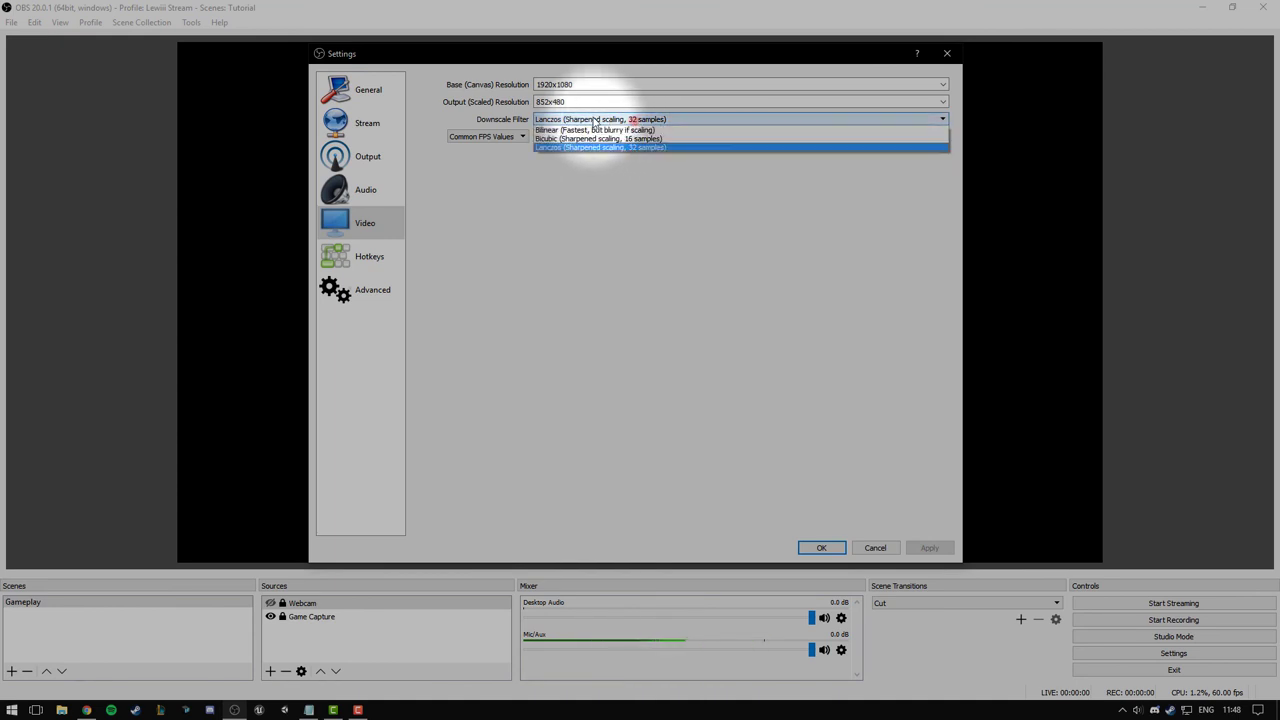
click(590, 146)
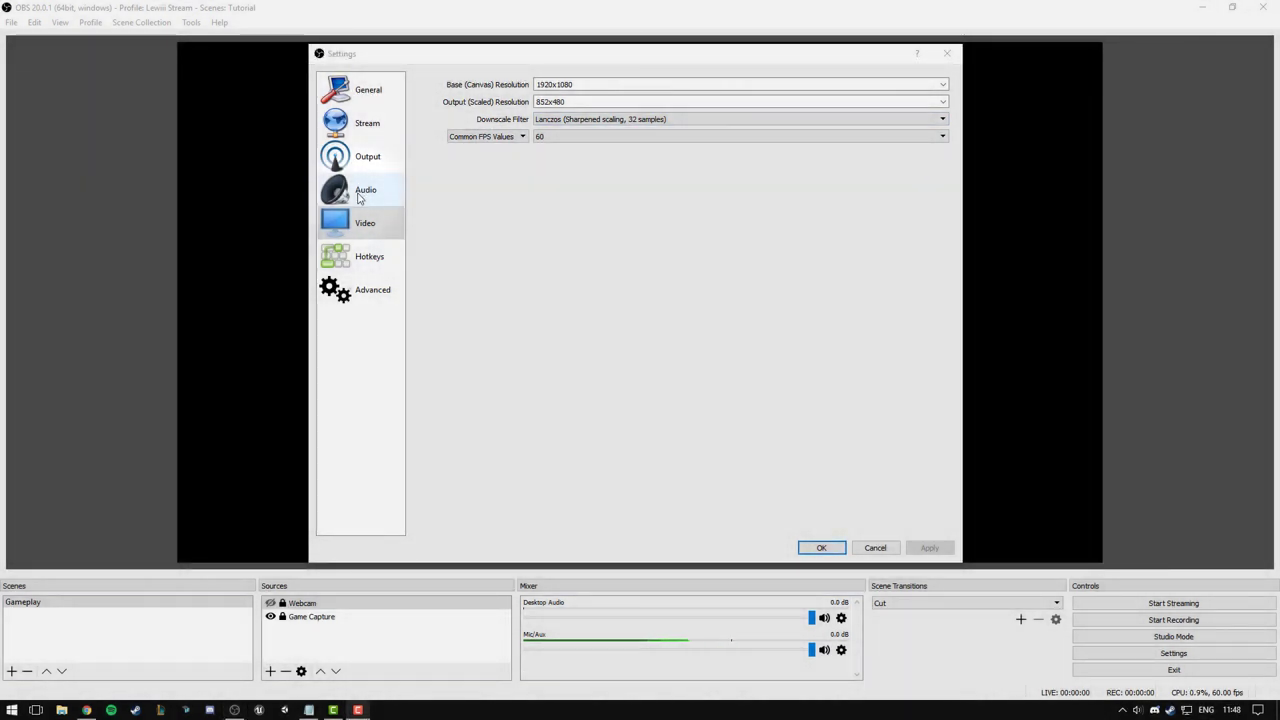
In the hotkey settings, try F8 for capturing the foreground window under Game Capture, and clear it again.
click(366, 256)
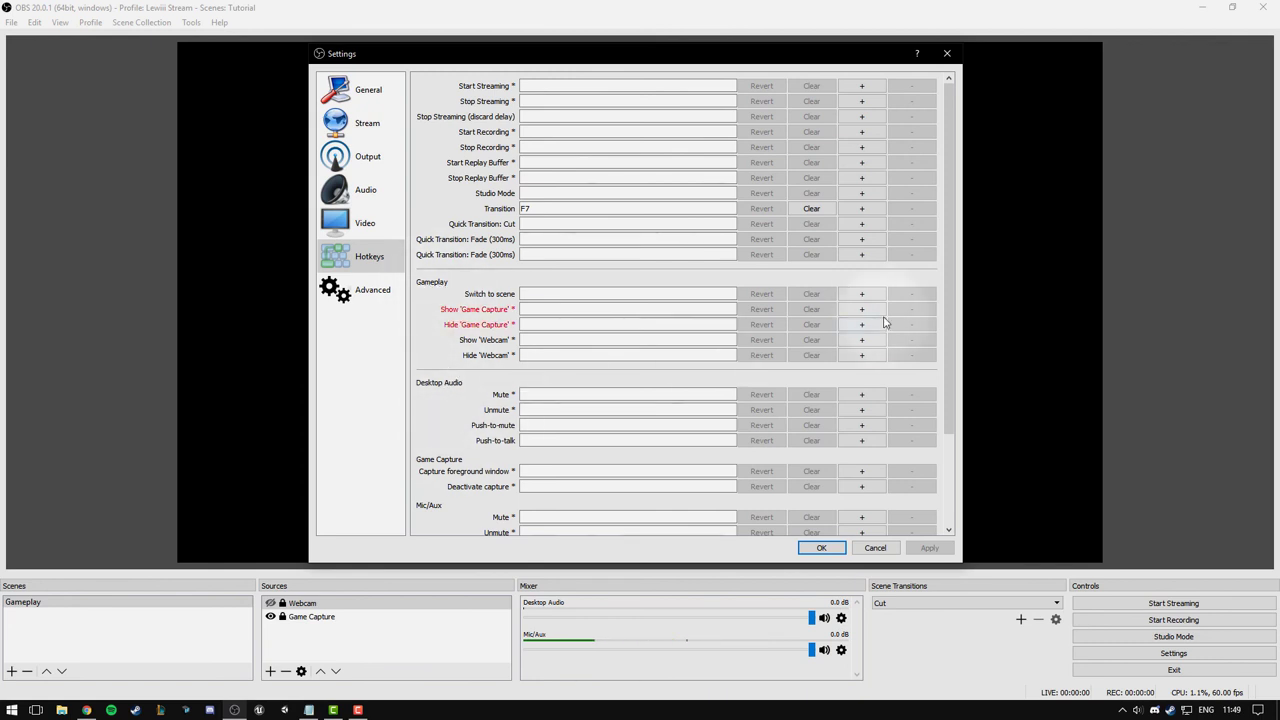
scroll(954, 307, down, 3)
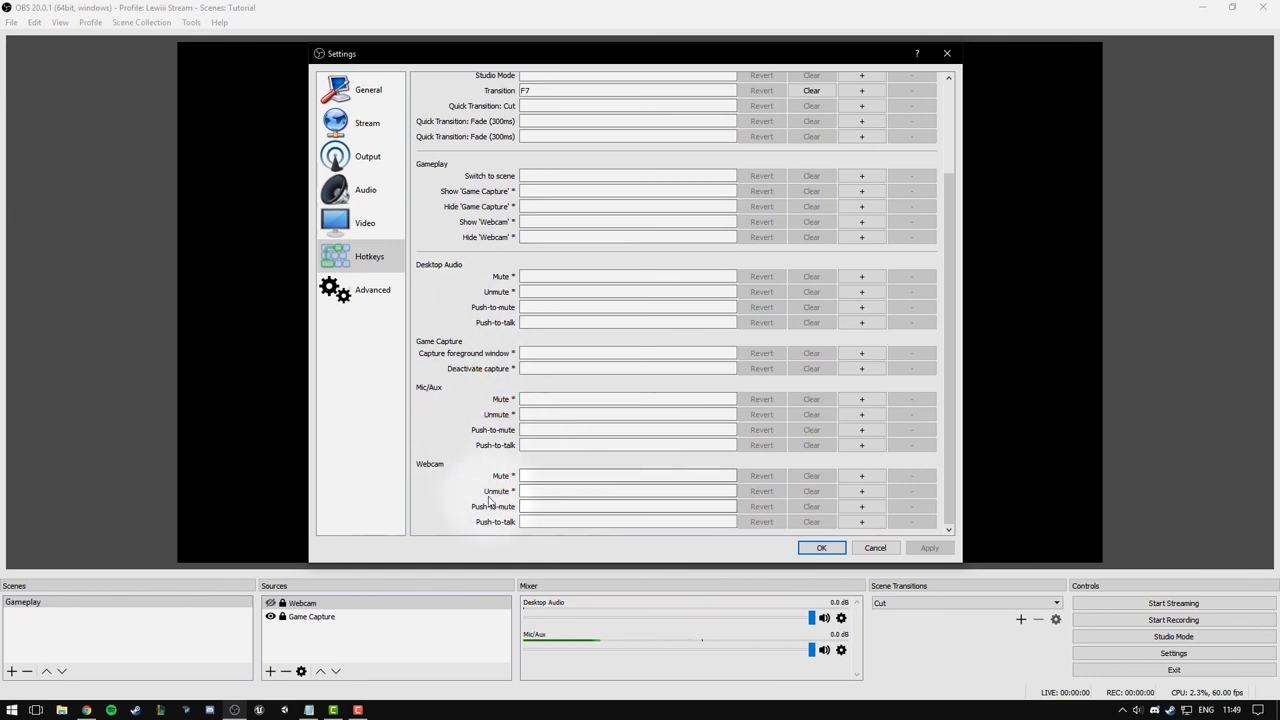
click(531, 276)
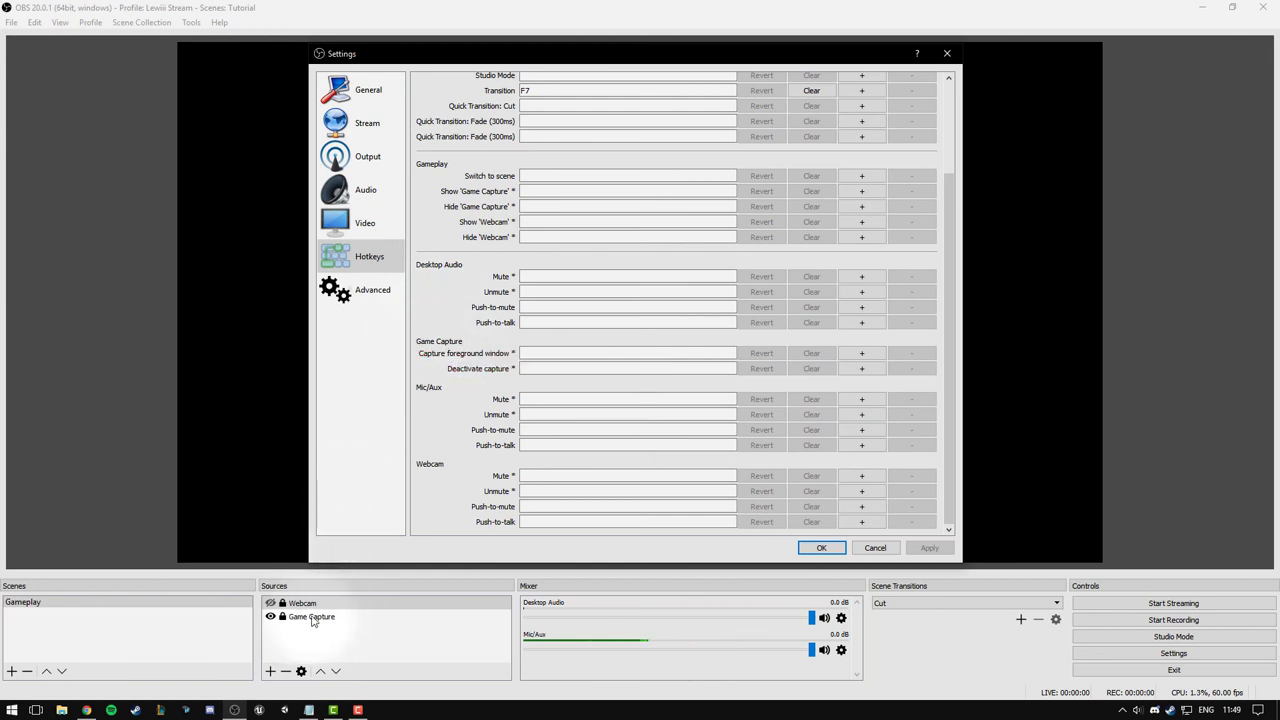
click(533, 353)
key(F8)
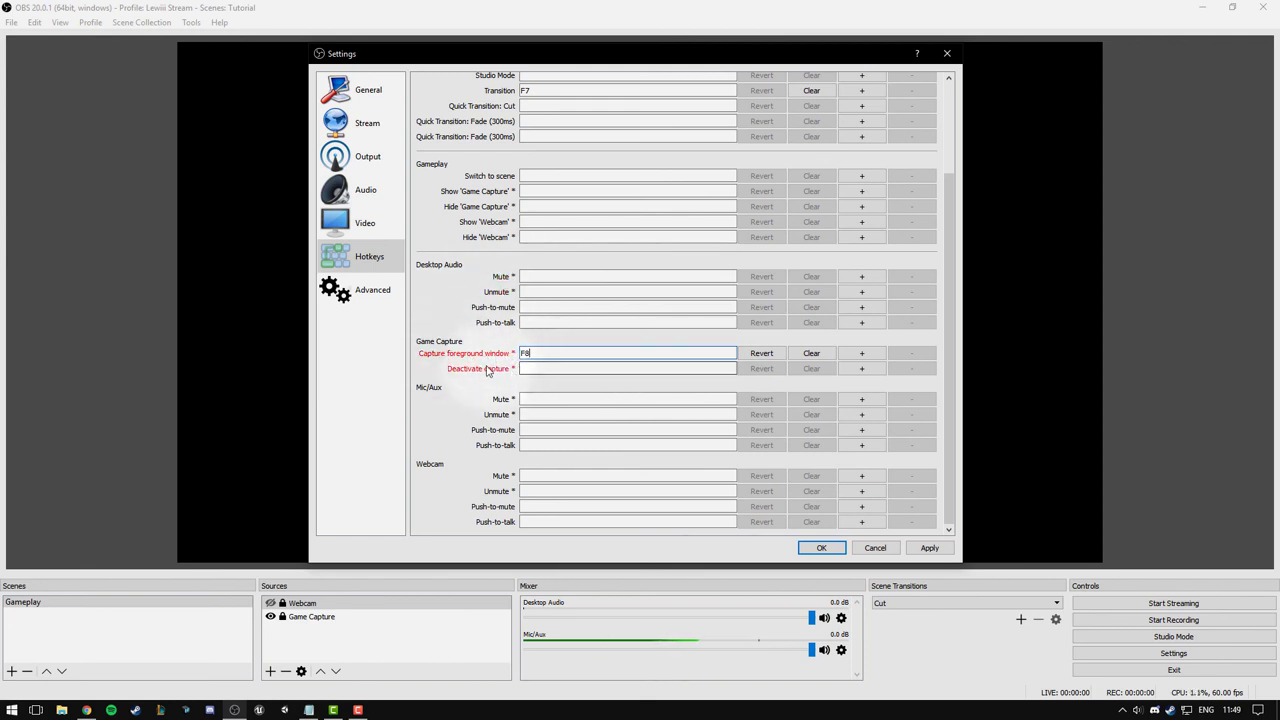
click(541, 368)
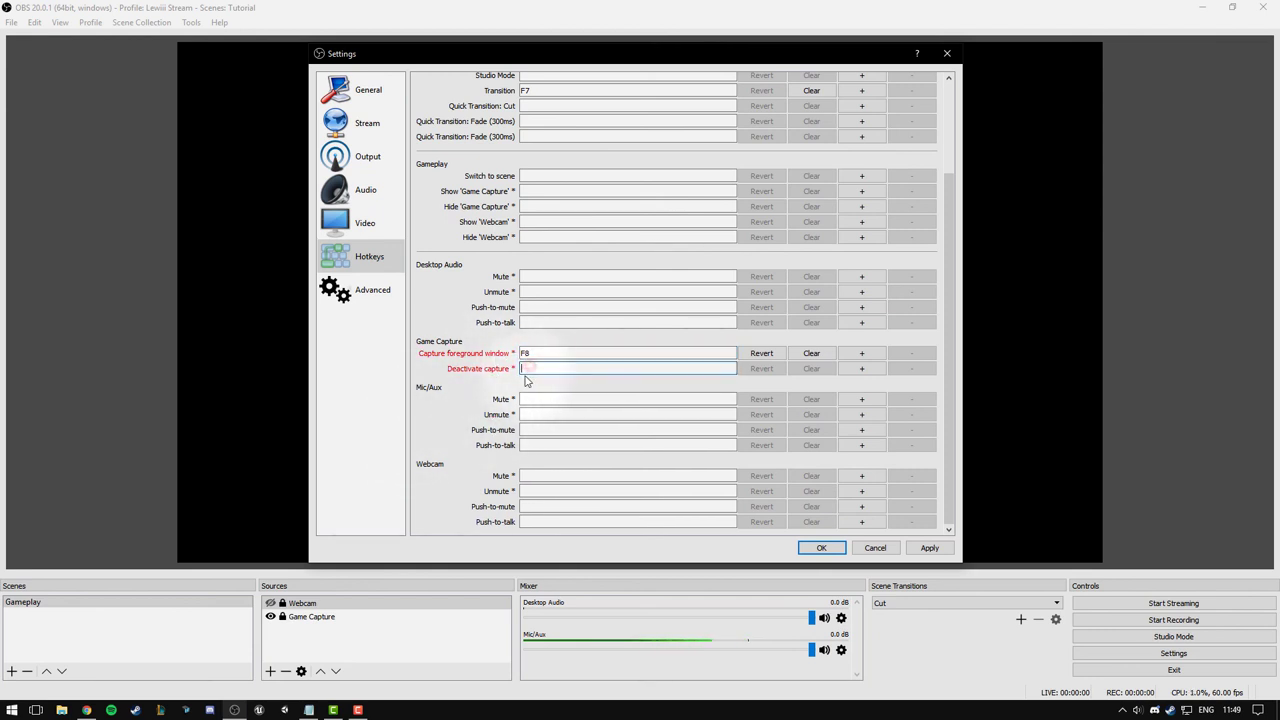
click(811, 353)
scroll(575, 324, up, 1)
scroll(575, 324, up, 2)
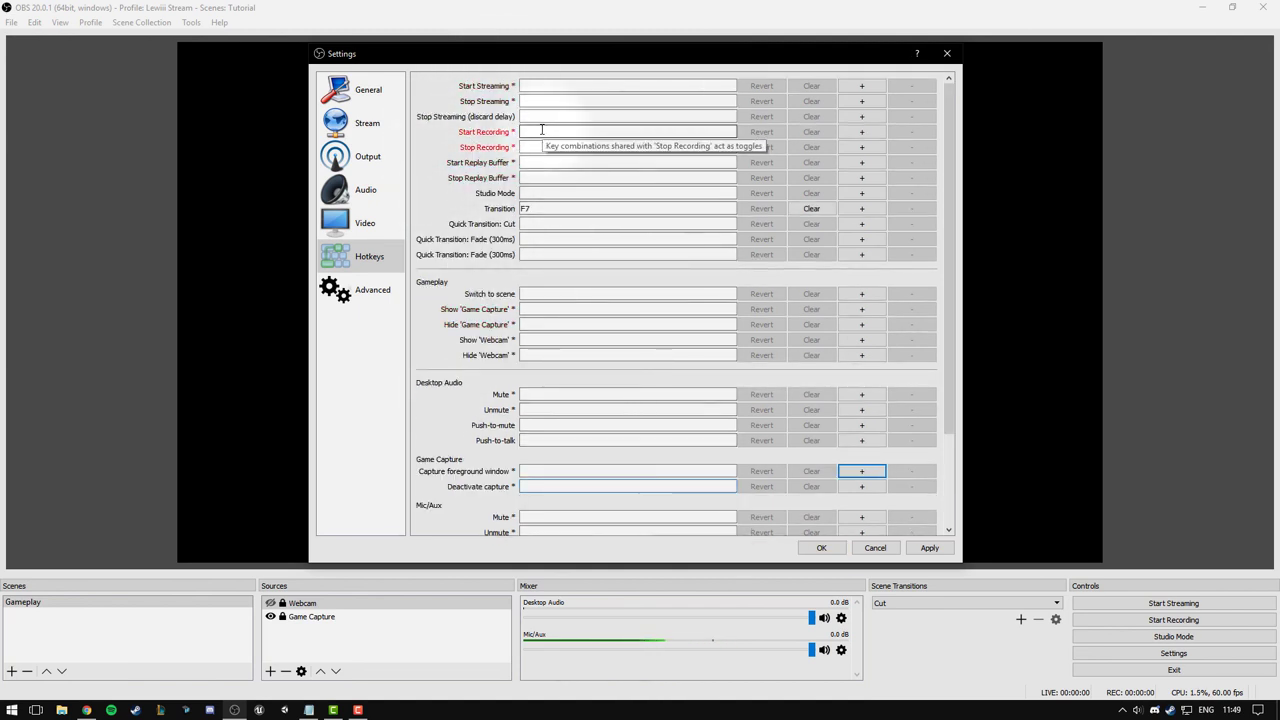
Review the advanced settings and accept the settings dialog.
click(386, 295)
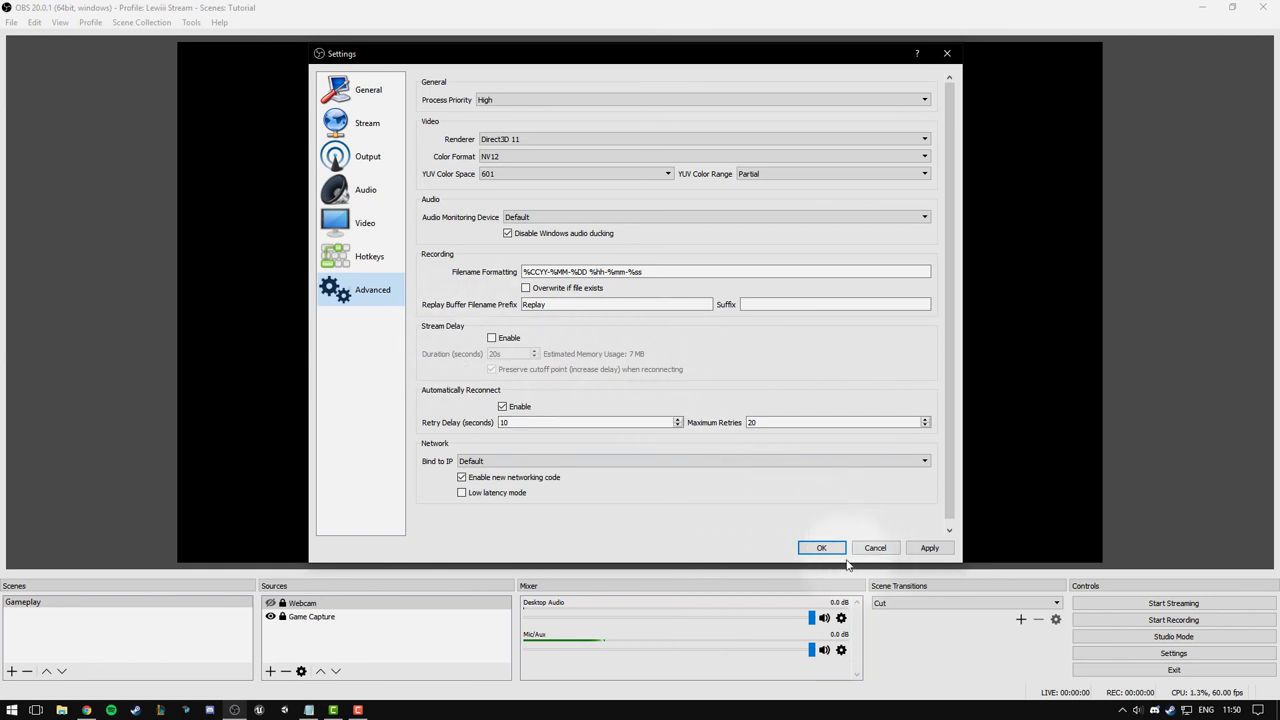
click(821, 547)
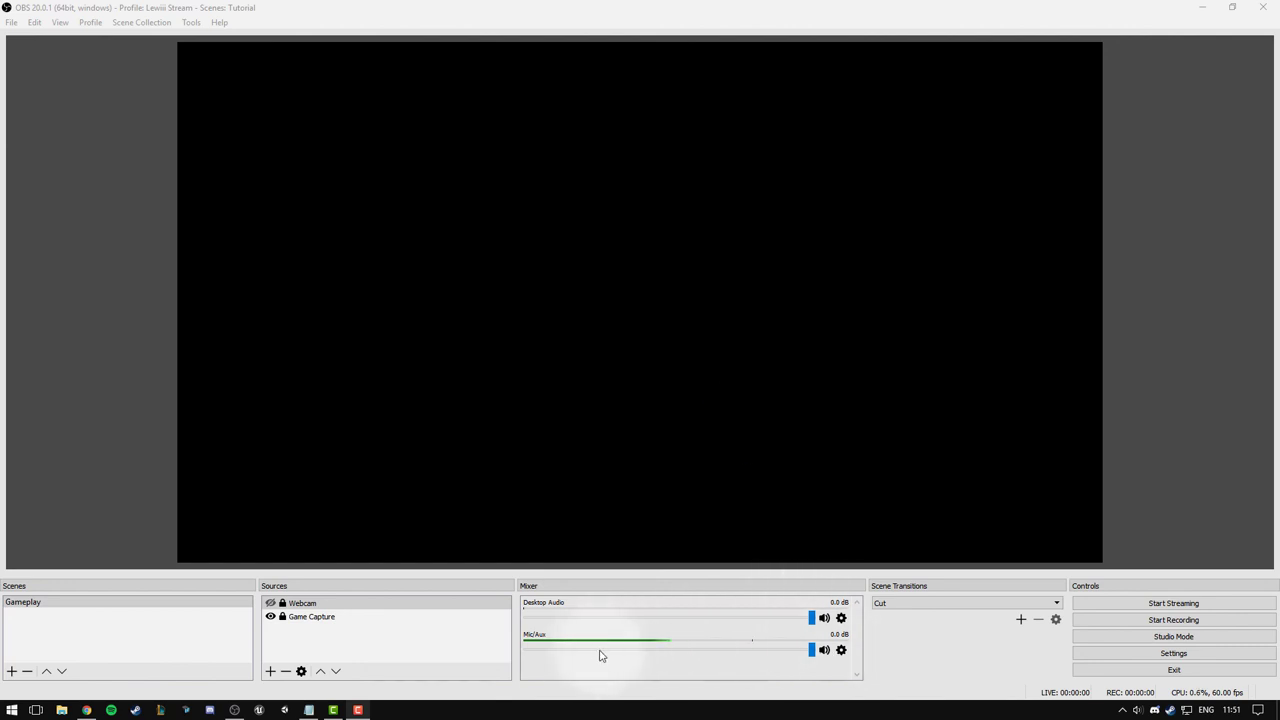
Add a Noise Gate filter to the Mic/Aux audio source, keeping the name Noise Gate.
click(841, 651)
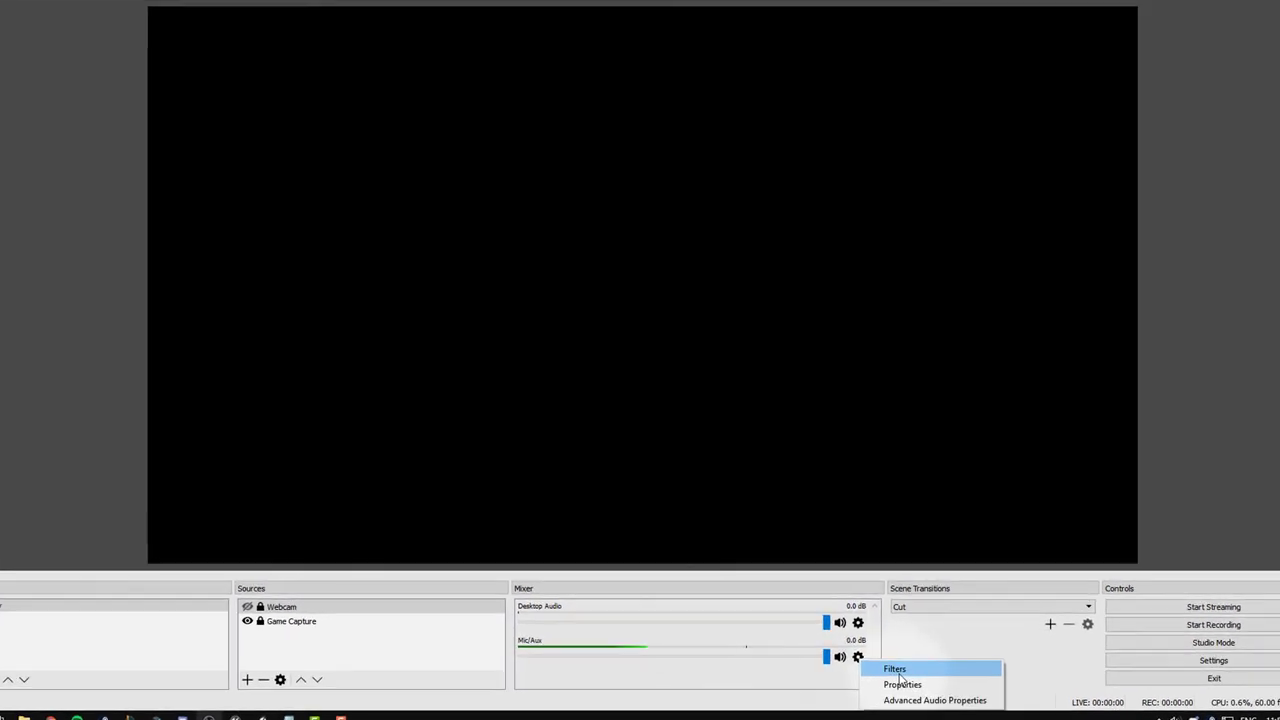
click(875, 661)
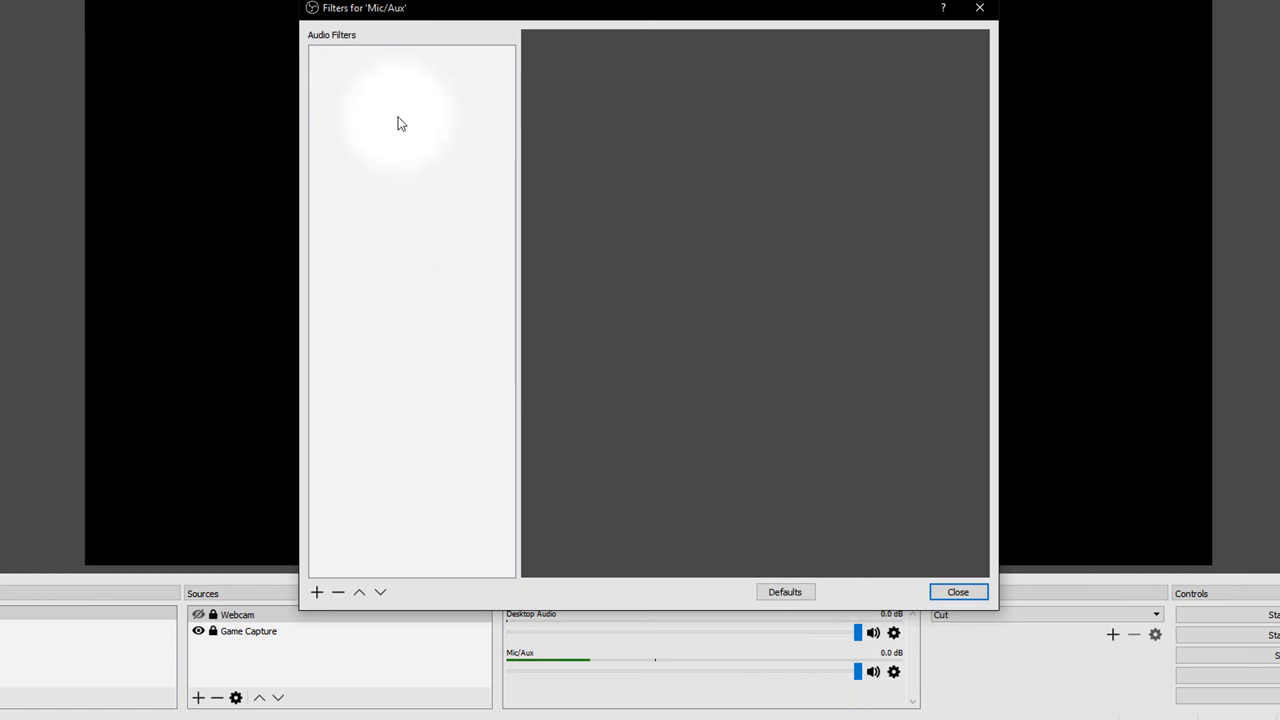
click(317, 592)
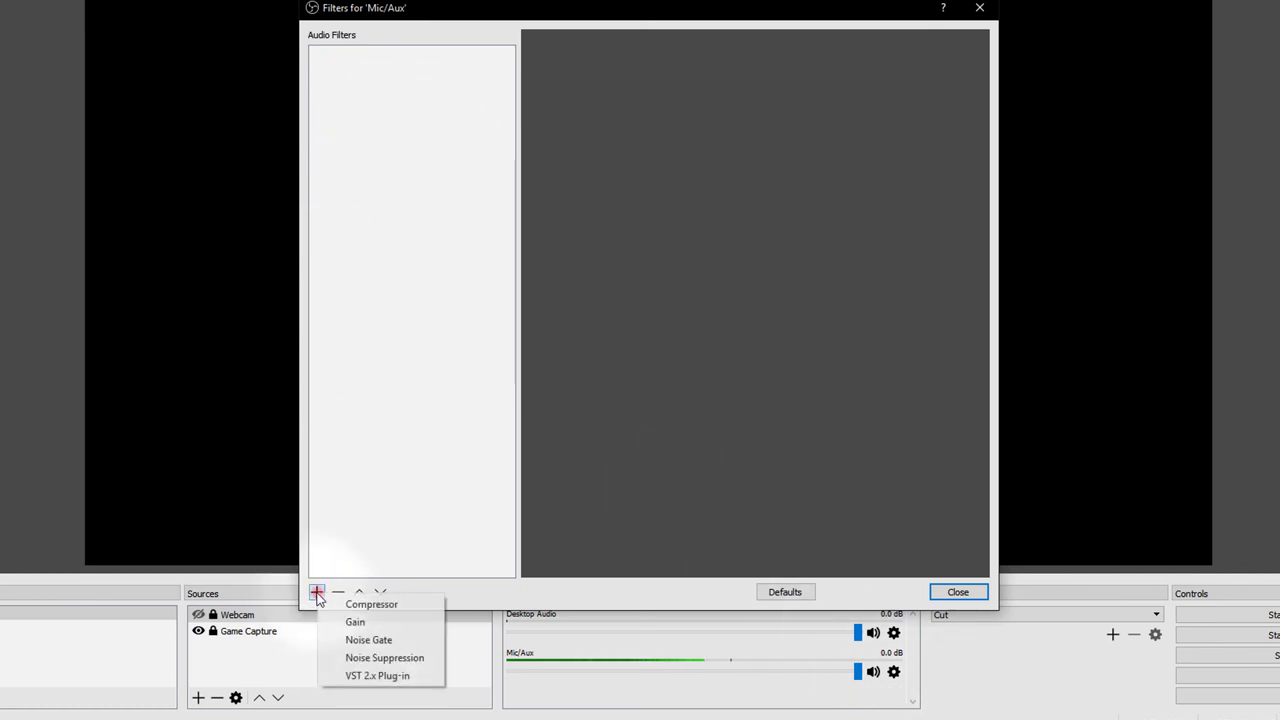
click(371, 642)
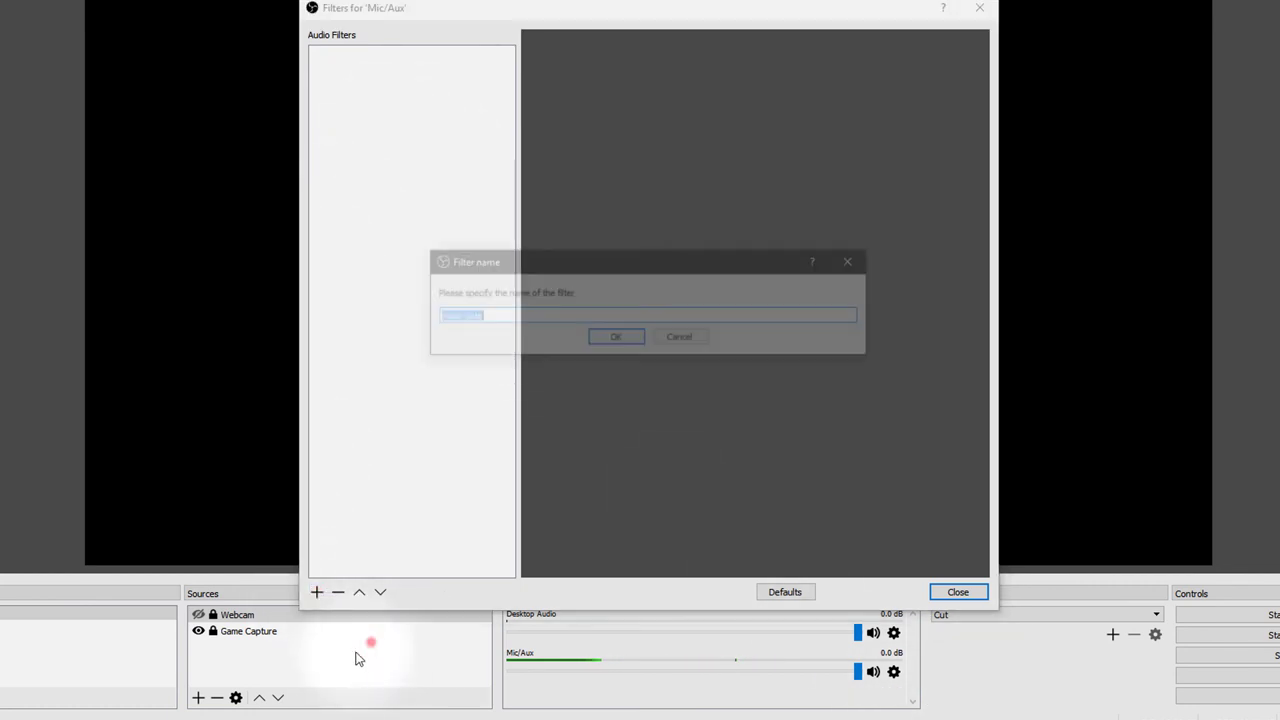
click(487, 318)
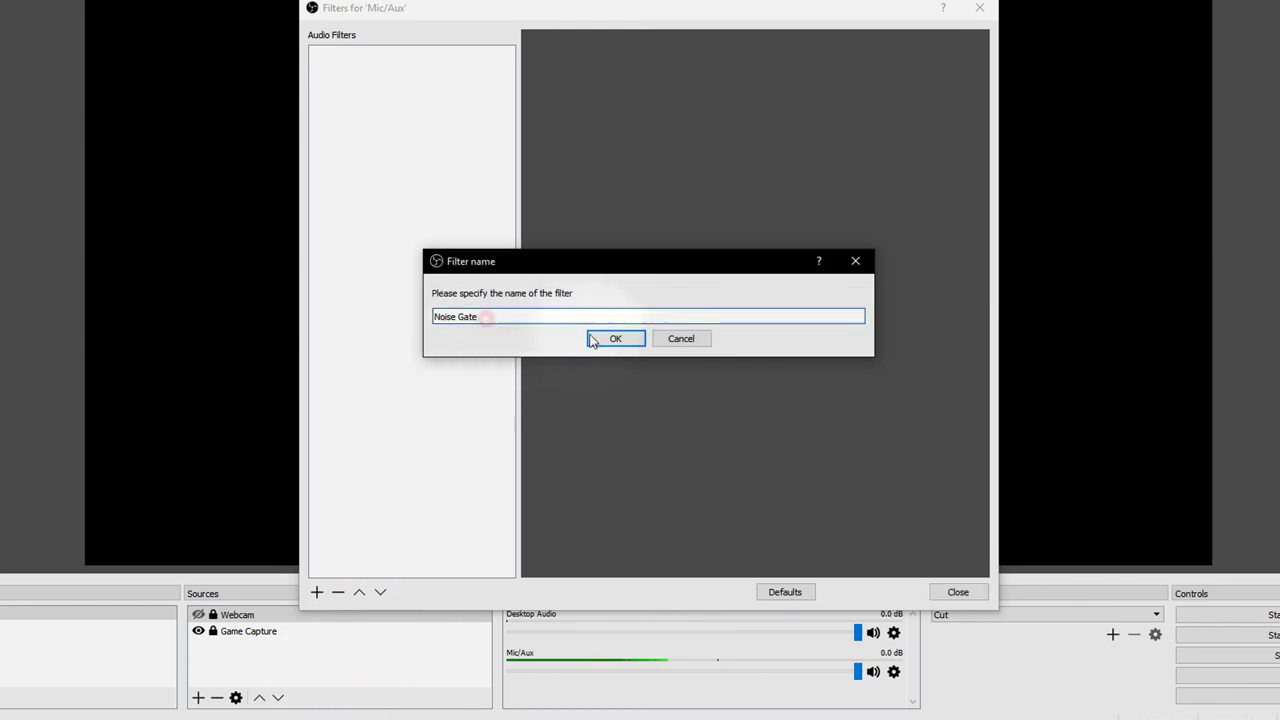
click(608, 340)
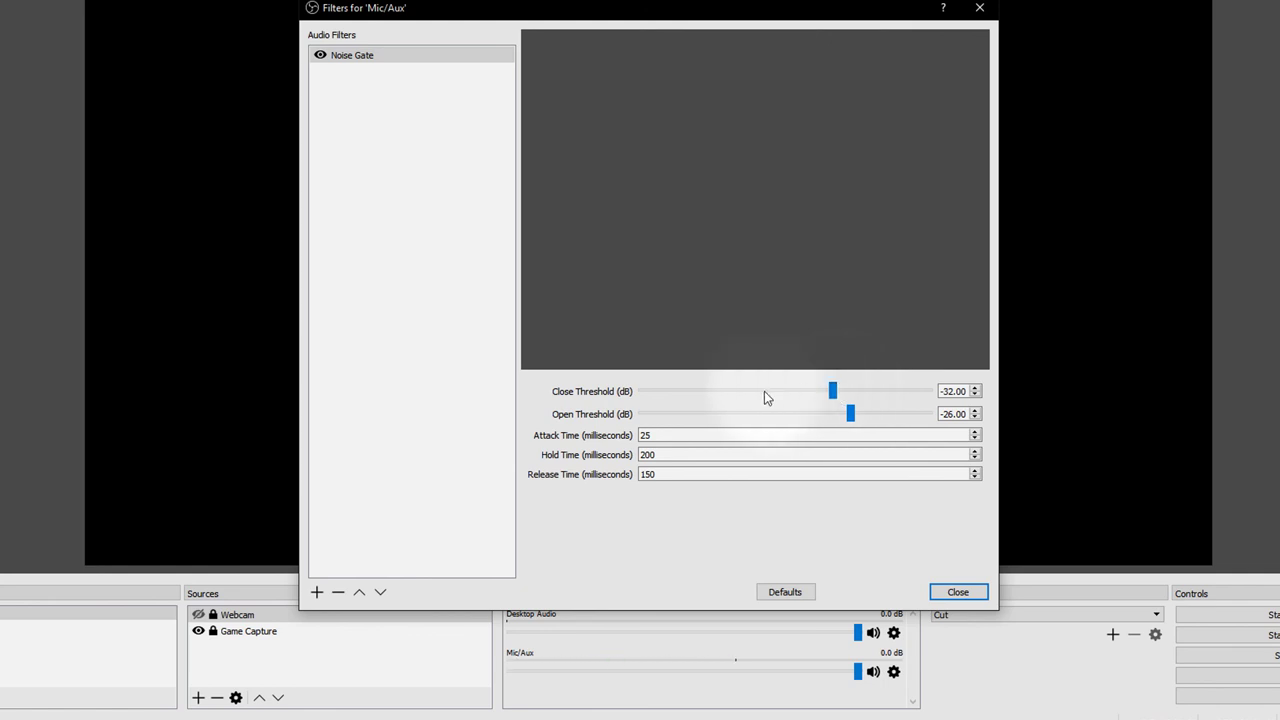
Set the Noise Gate's close threshold to -45 dB and its open threshold to -18 dB.
double_click(660, 435)
key(Tab)
key(Tab)
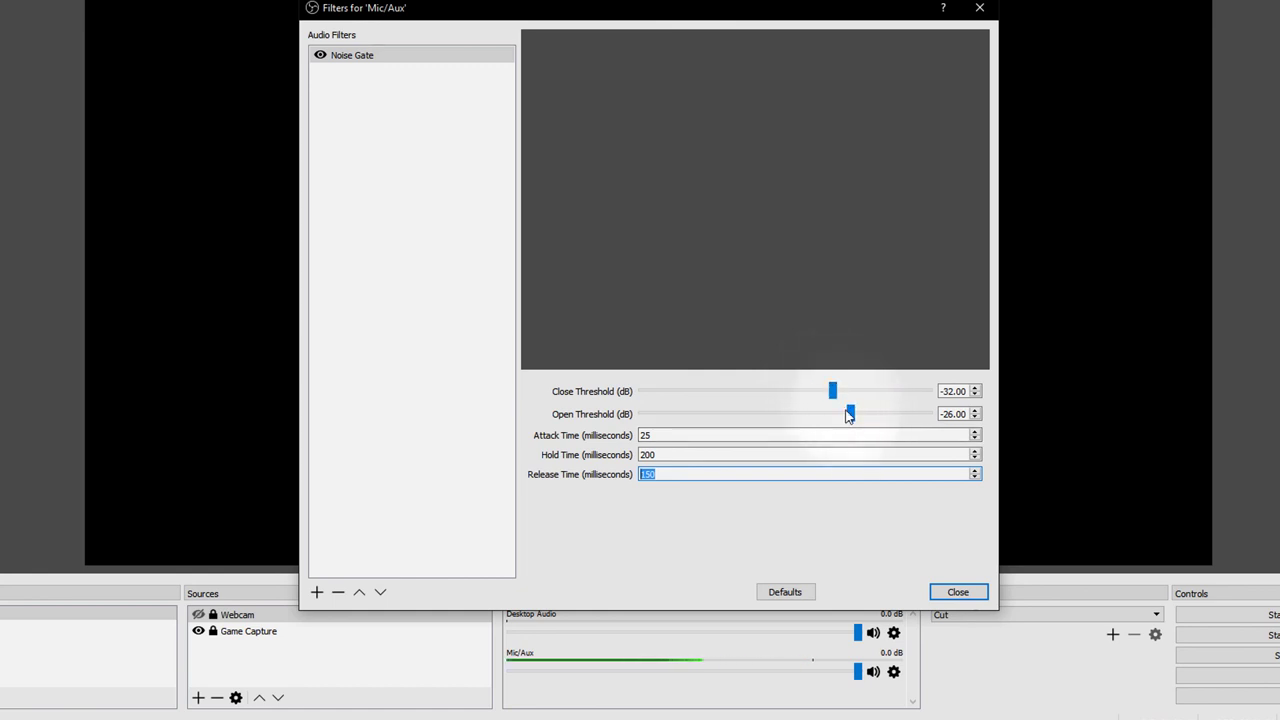
drag(834, 392, 797, 393)
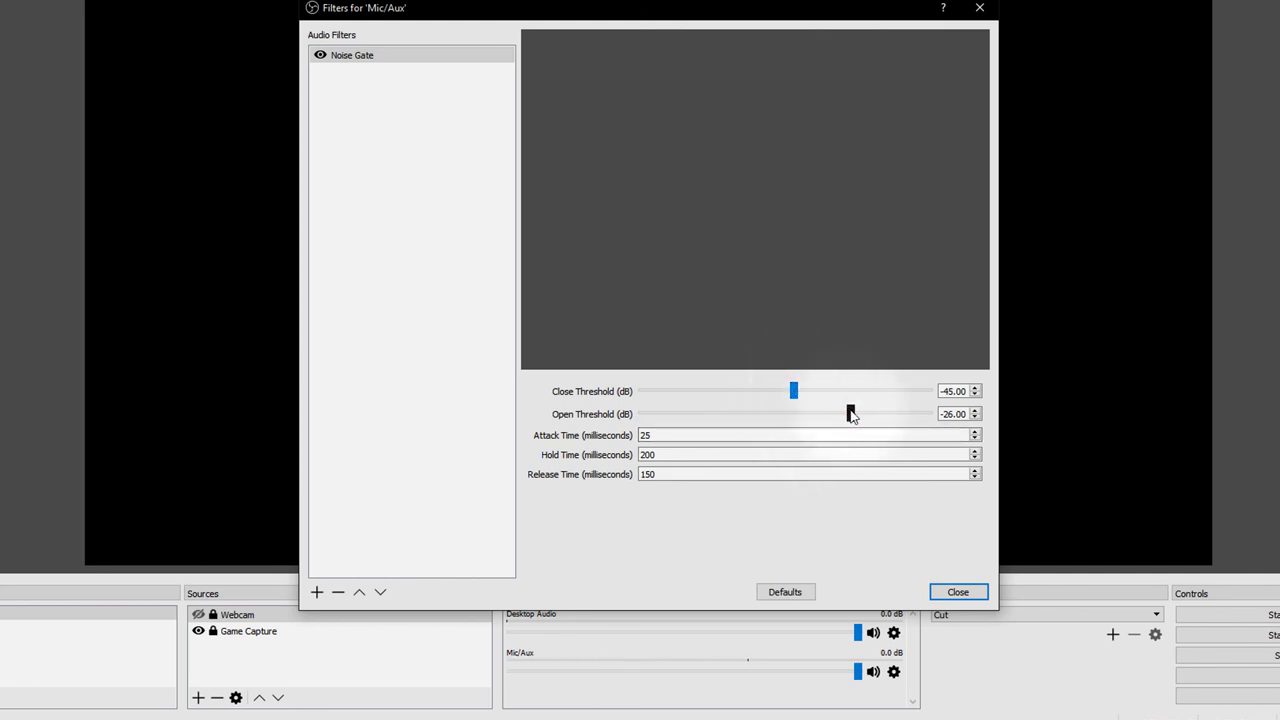
mouse_move(864, 410)
mouse_down()
mouse_move(900, 410)
mouse_move(910, 425)
mouse_move(874, 415)
mouse_up()
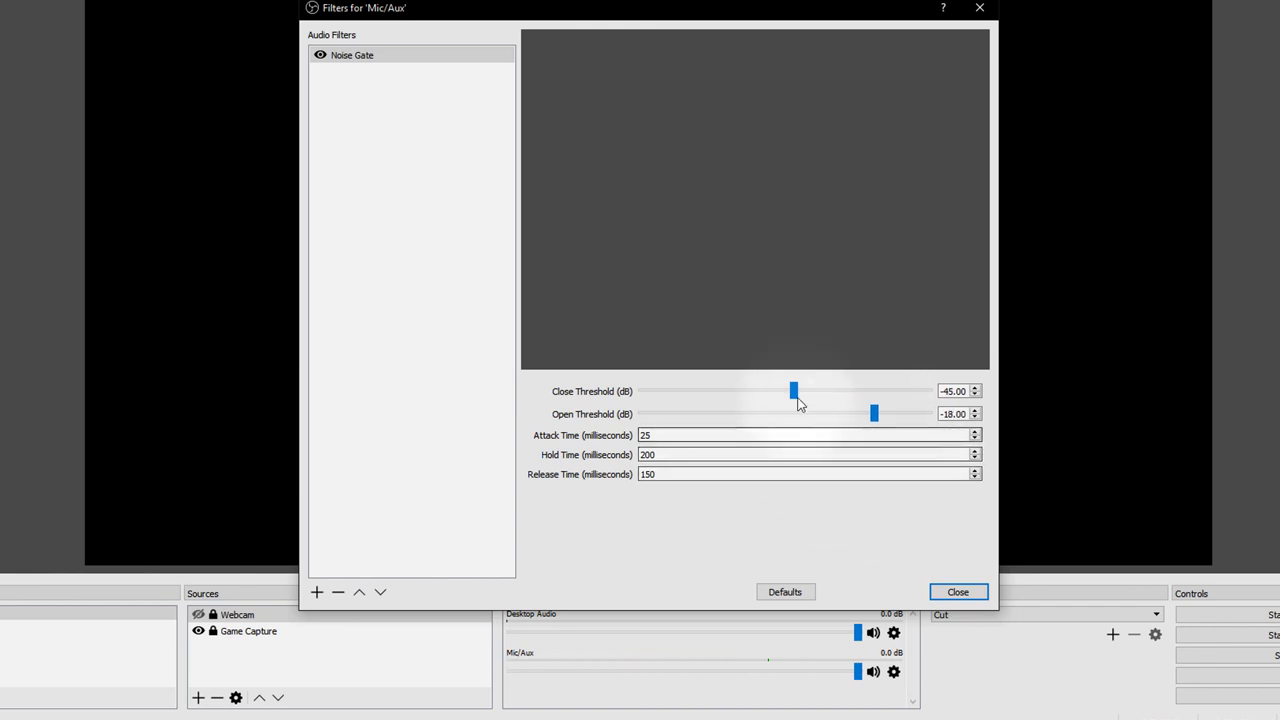
Examine the Noise Gate's attack, hold and release times.
double_click(668, 435)
key(Tab)
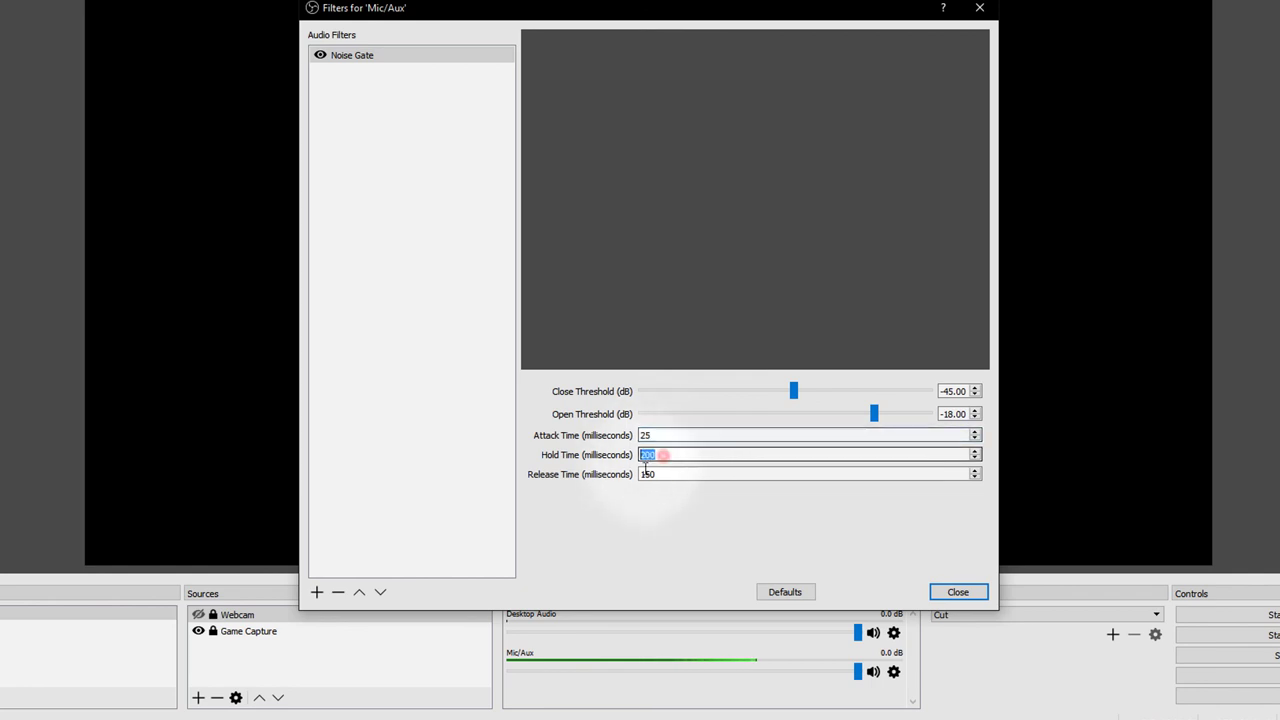
key(Tab)
key(shift+Tab)
key(shift+Tab)
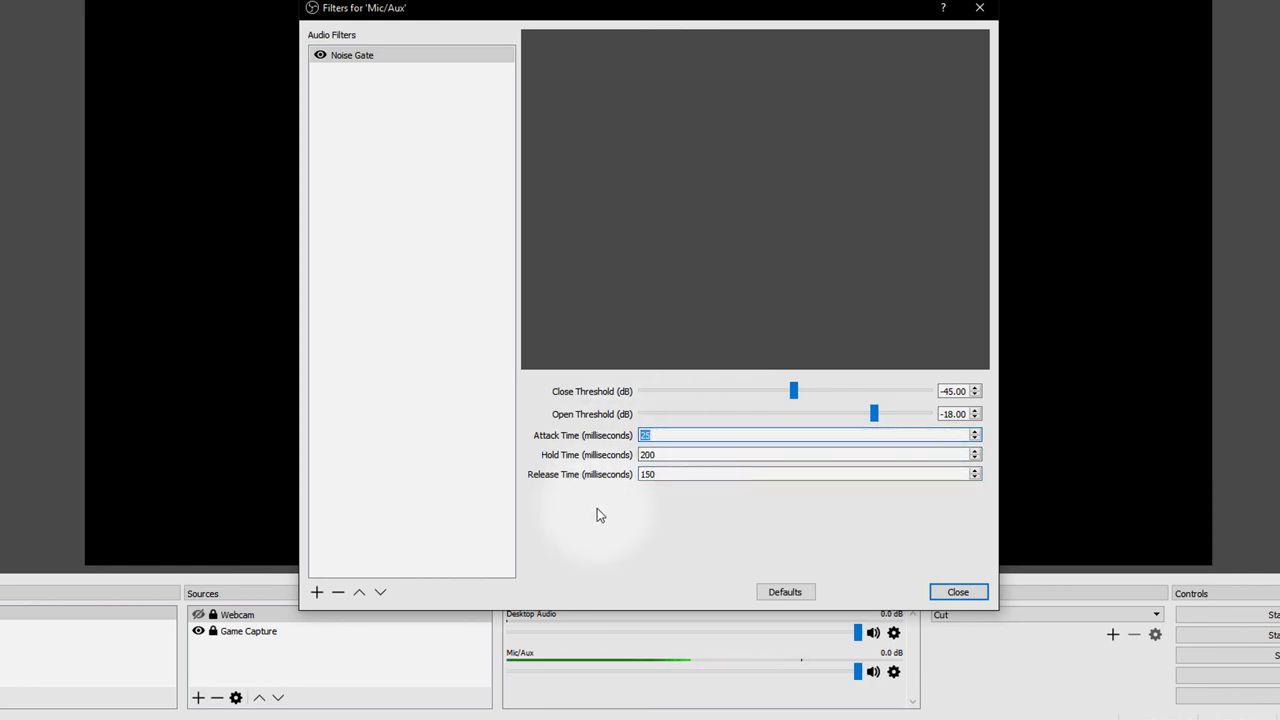
click(664, 435)
key(Tab)
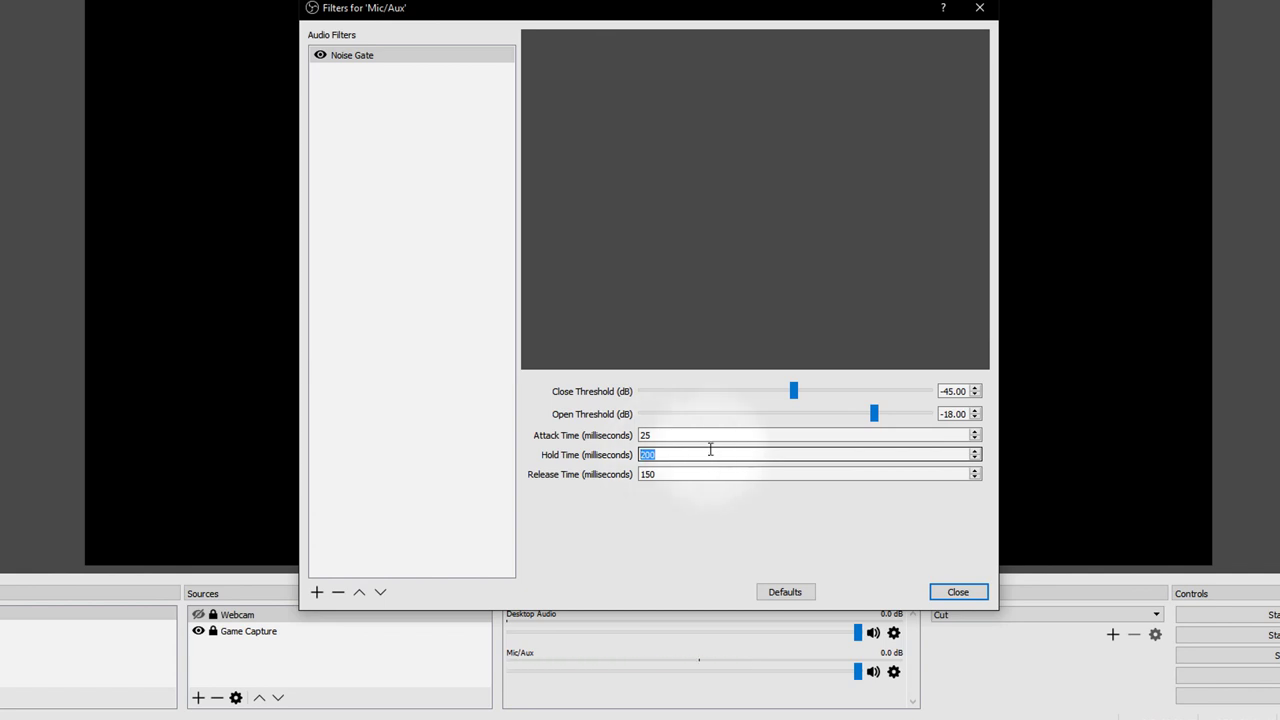
key(Tab)
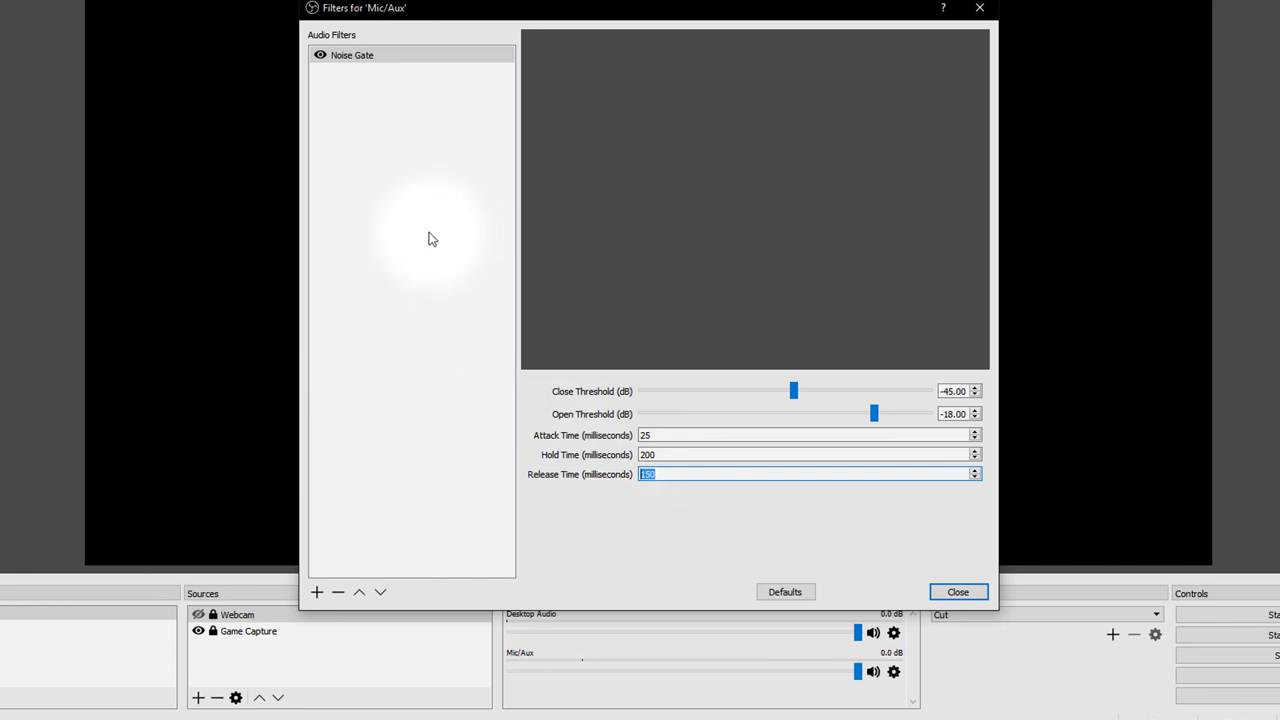
Look over the audio filter types available for Mic/Aux without adding one, and close its filters dialog.
click(317, 592)
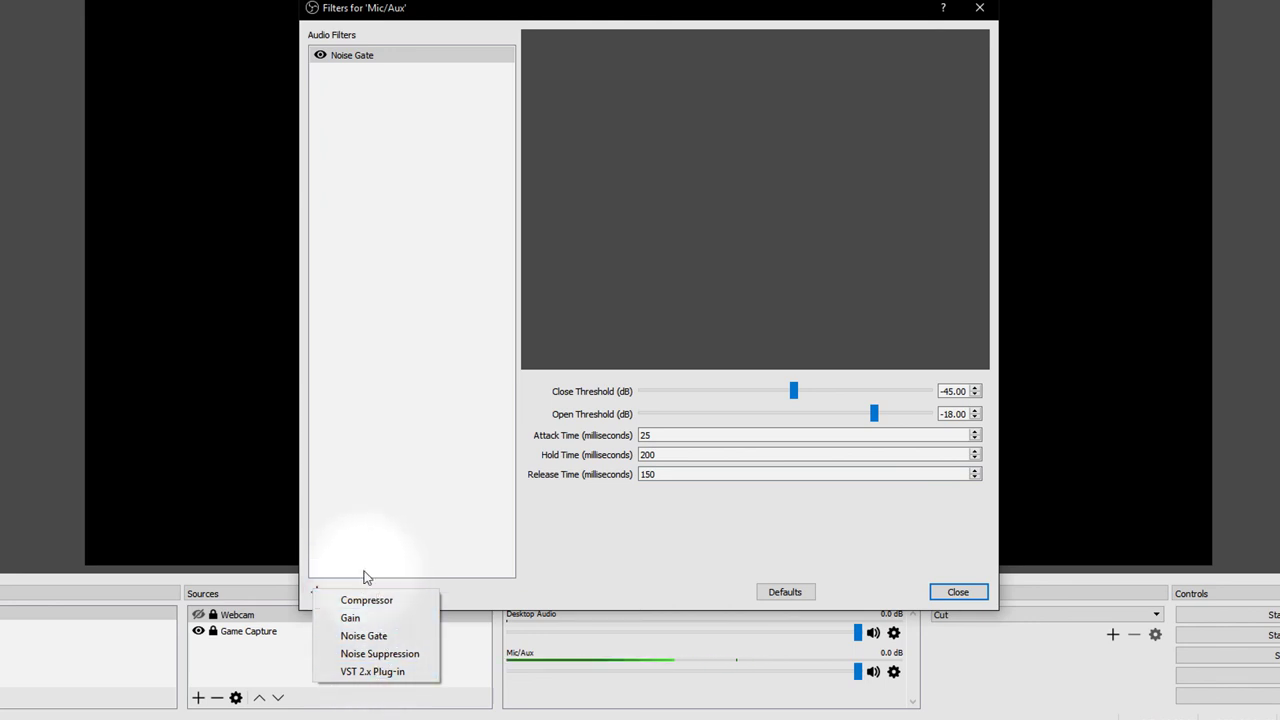
click(878, 575)
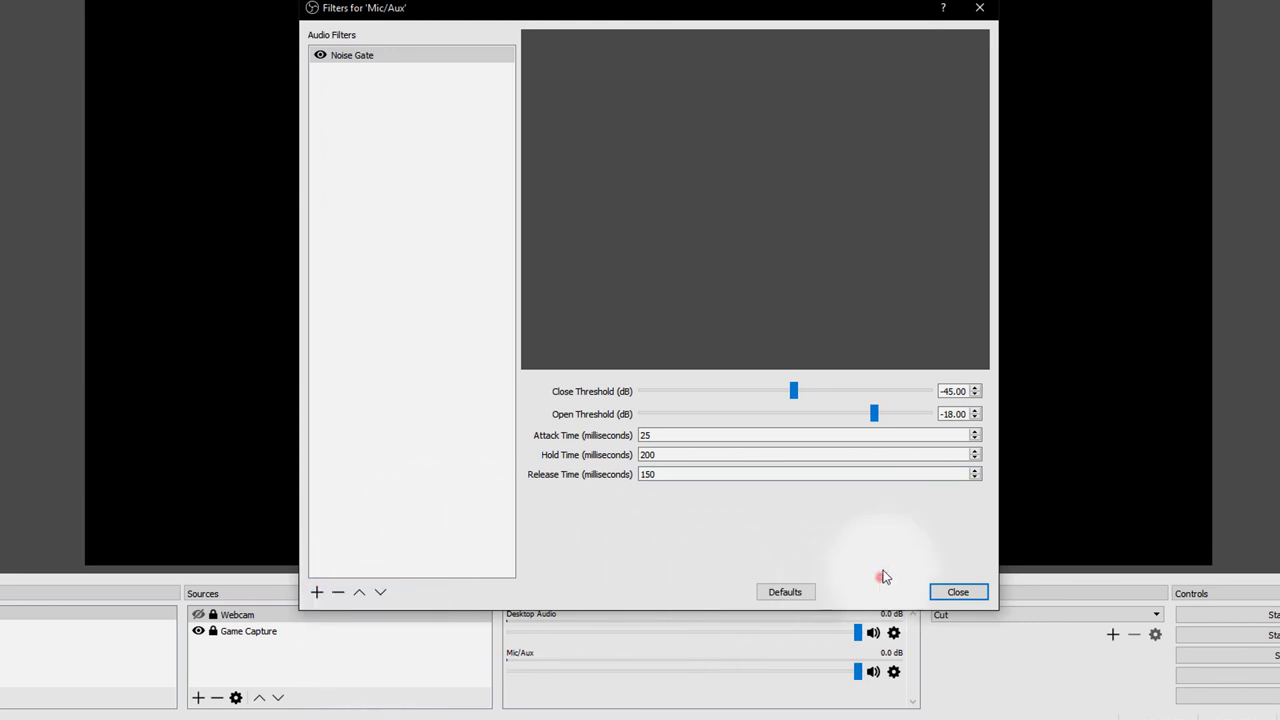
click(958, 592)
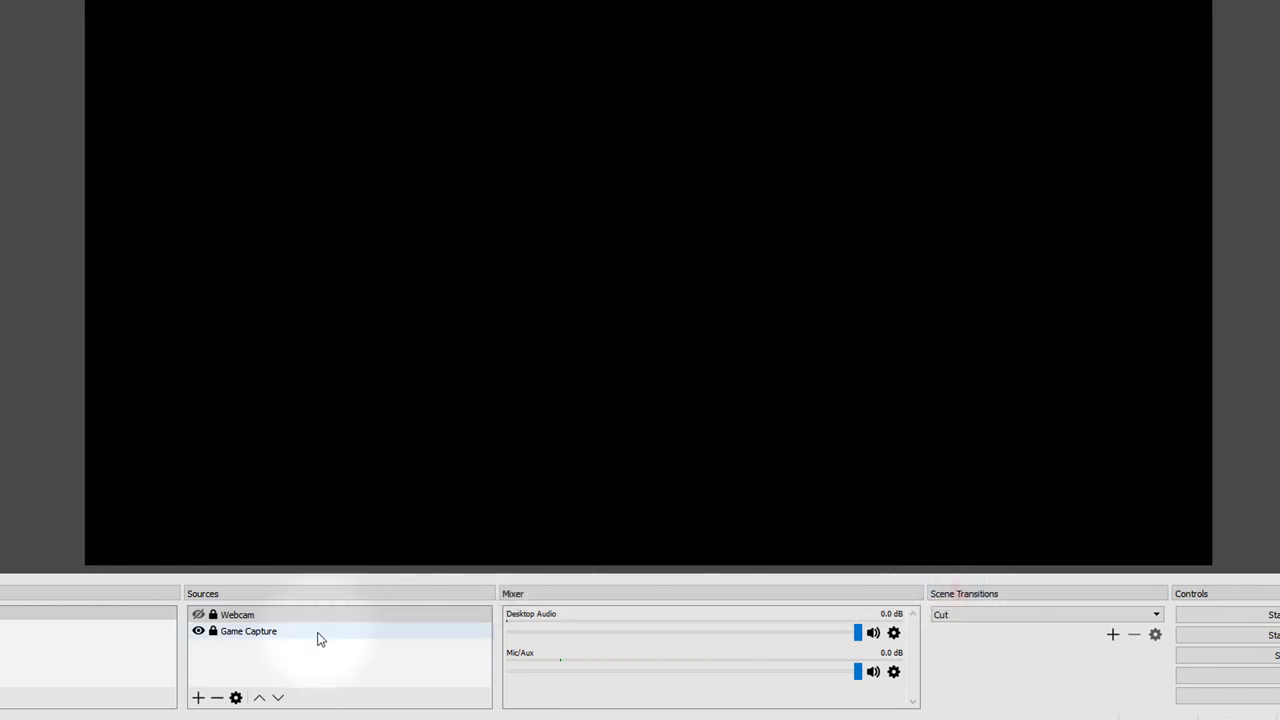
Add a Color Correction filter to the Game Capture source, keeping the default name and settings, and close its filters dialog.
right_click(257, 631)
click(266, 656)
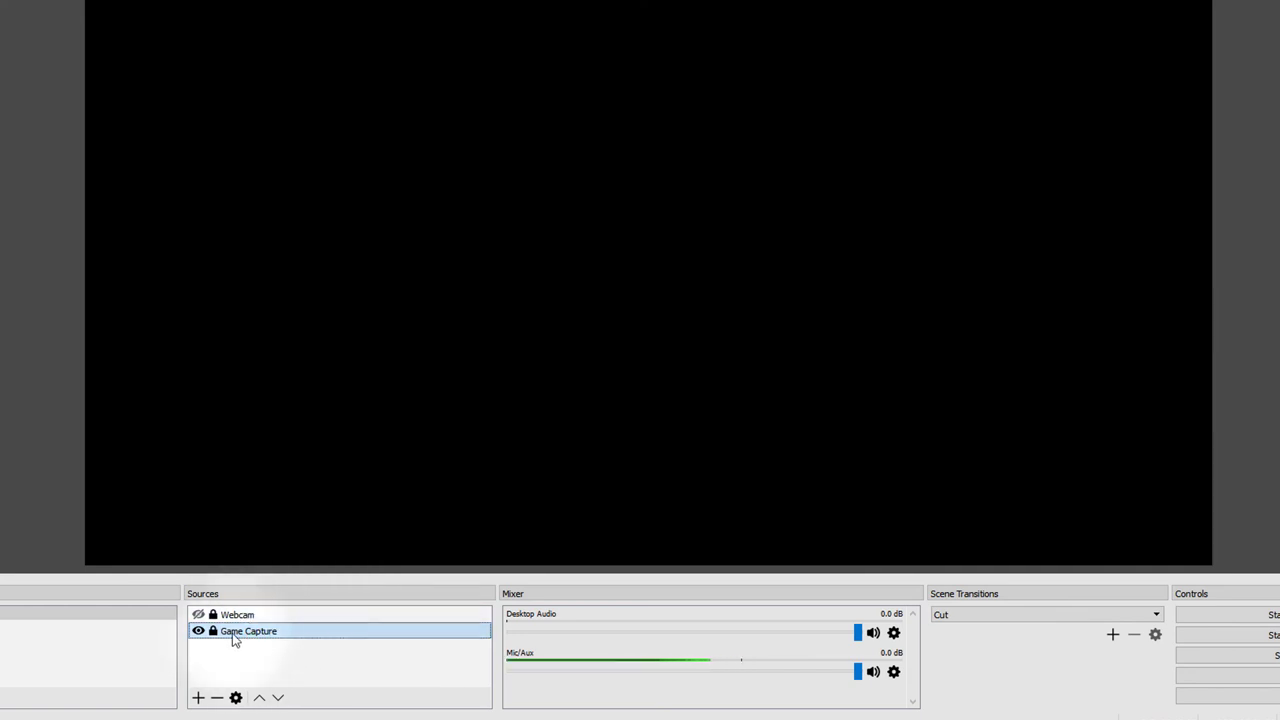
right_click(232, 633)
click(271, 606)
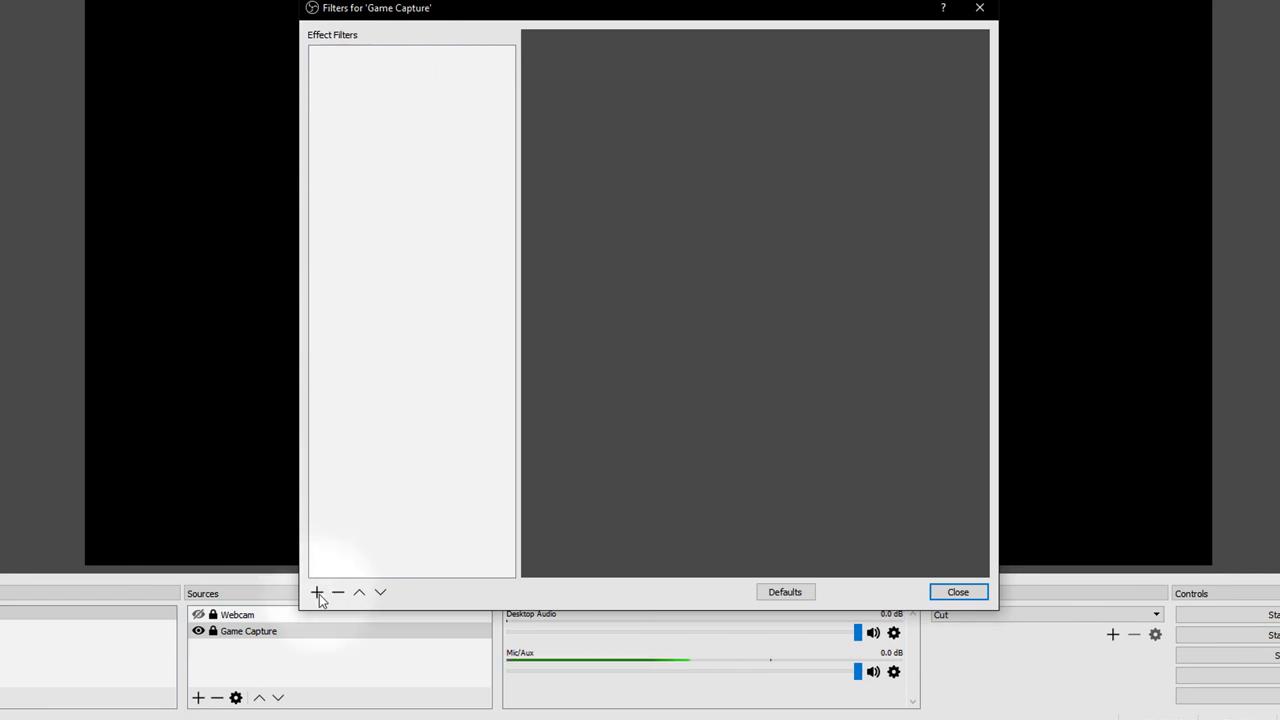
click(317, 593)
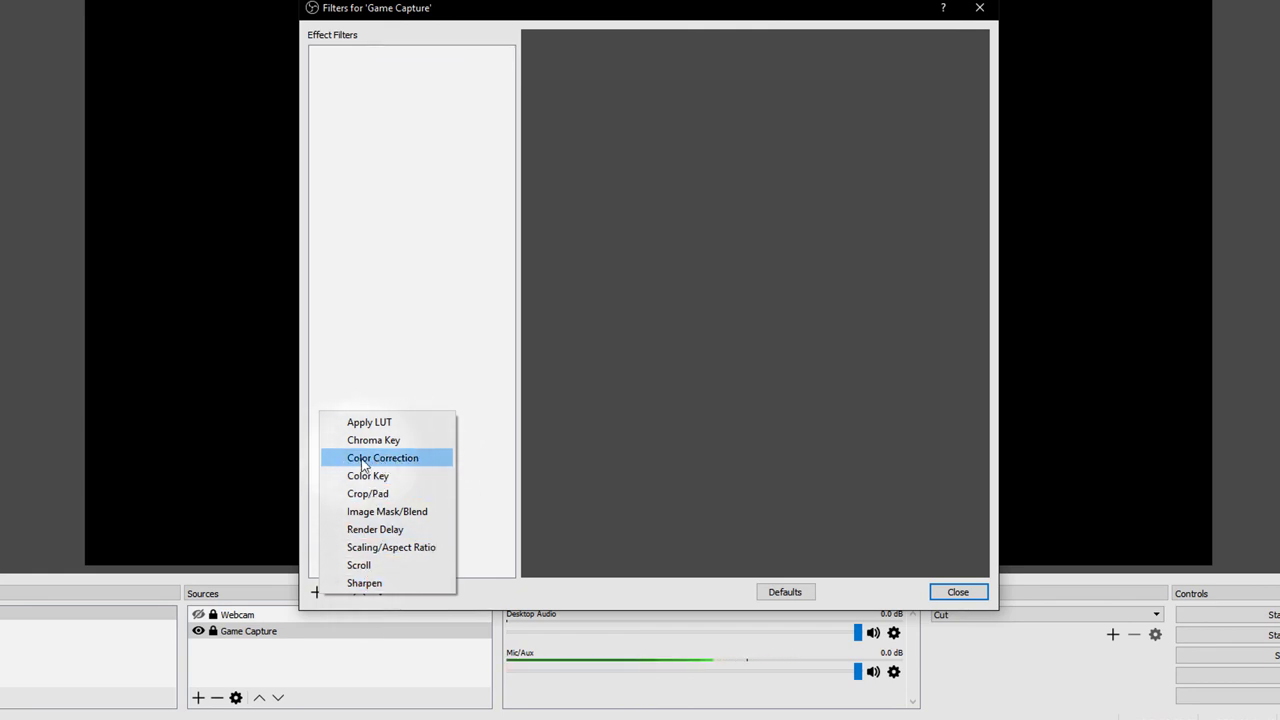
click(391, 458)
key(Return)
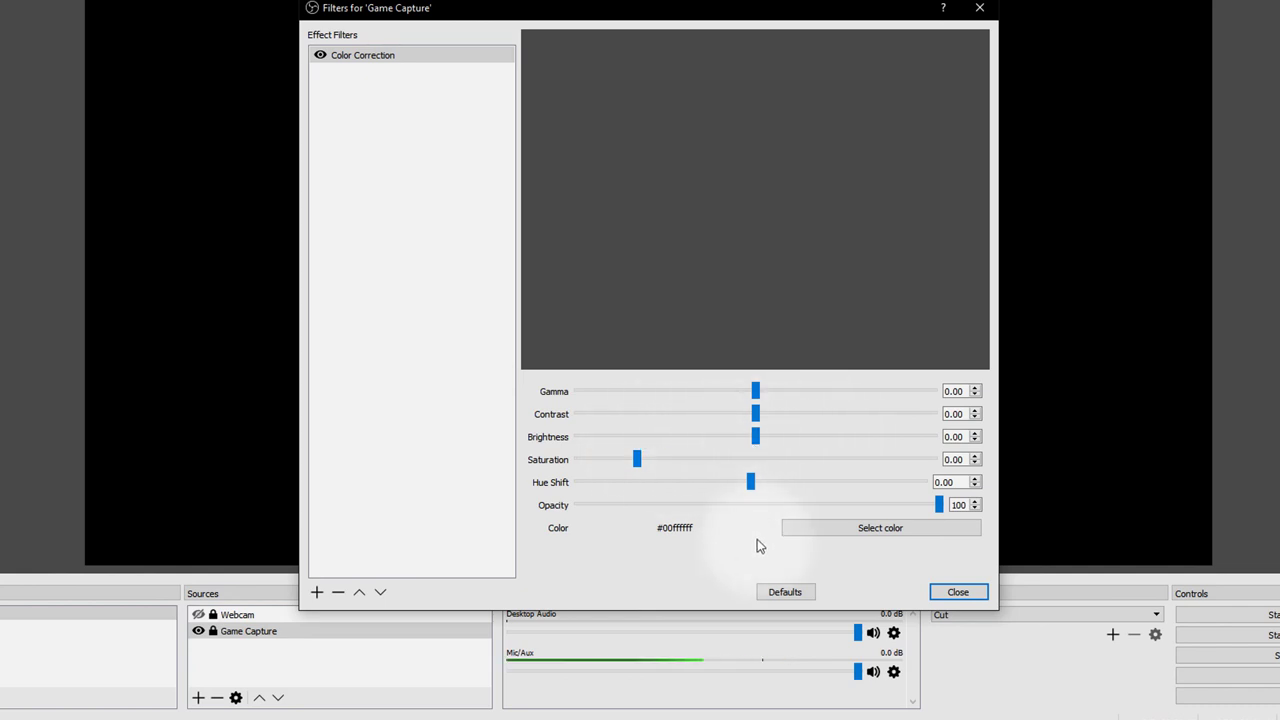
click(958, 592)
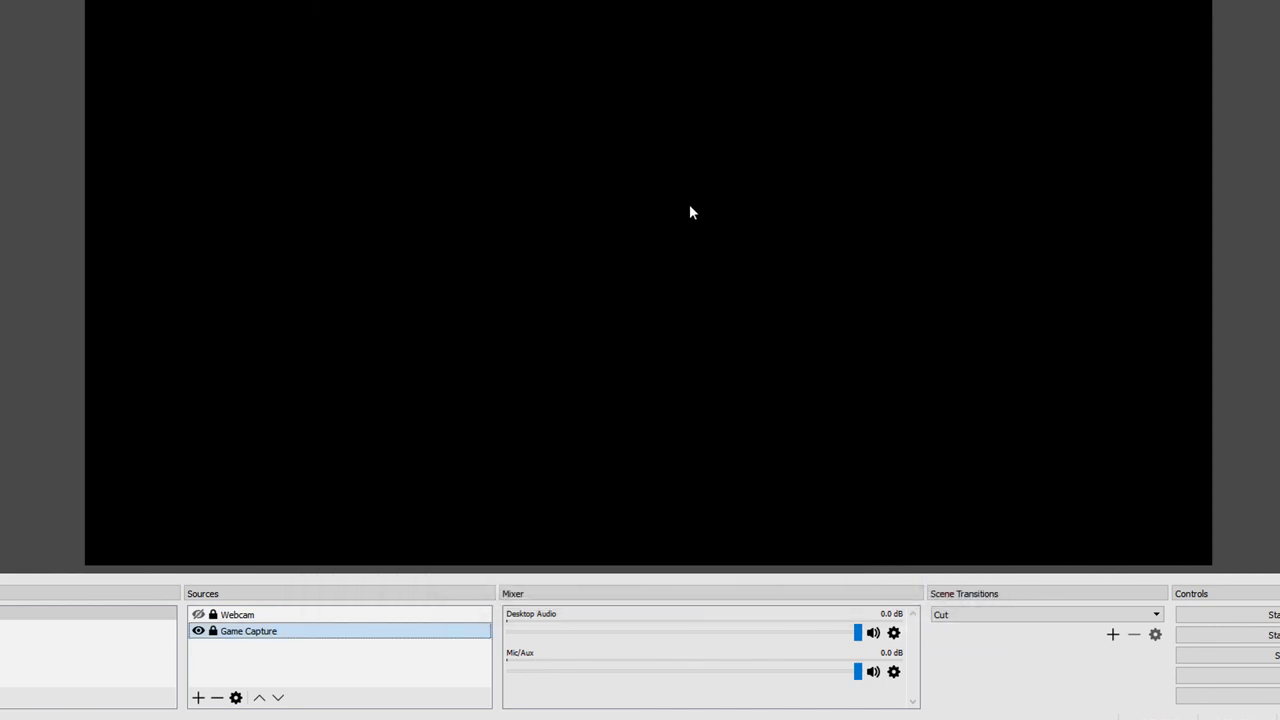